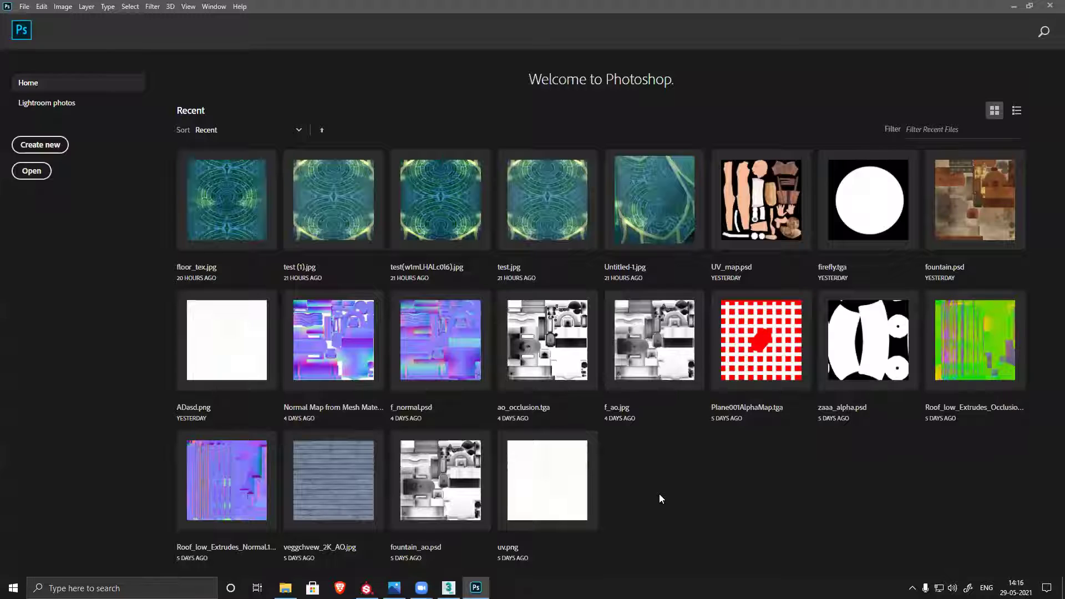
Create a new 1024 x 1024 px document at 72 pixels/inch and add an empty layer above the background.
{"action": "key", "text": "ctrl+n"}
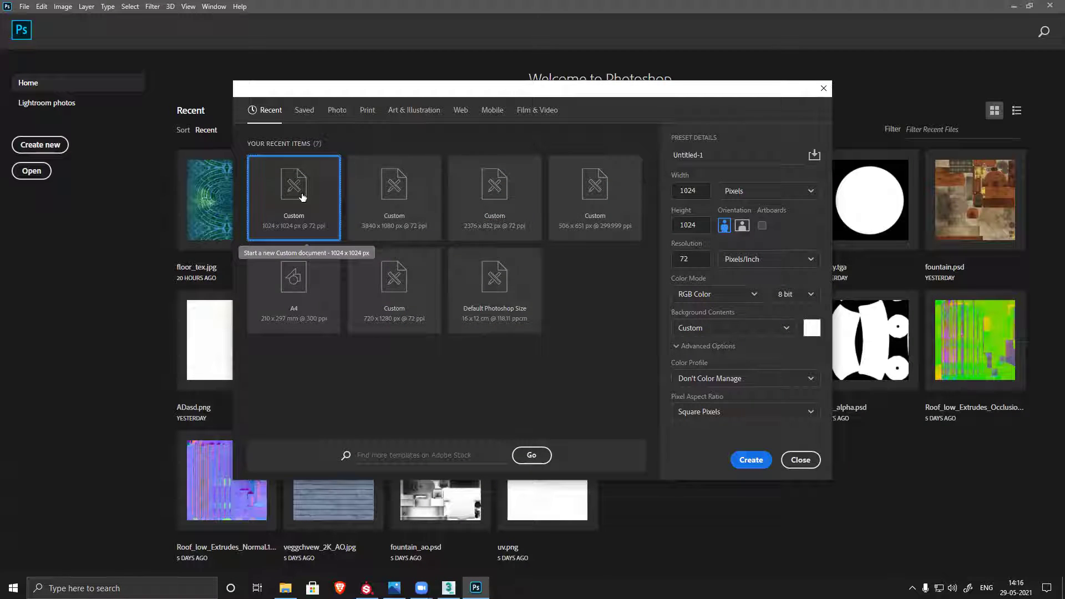
{"action": "left_click", "coordinate": [749, 459]}
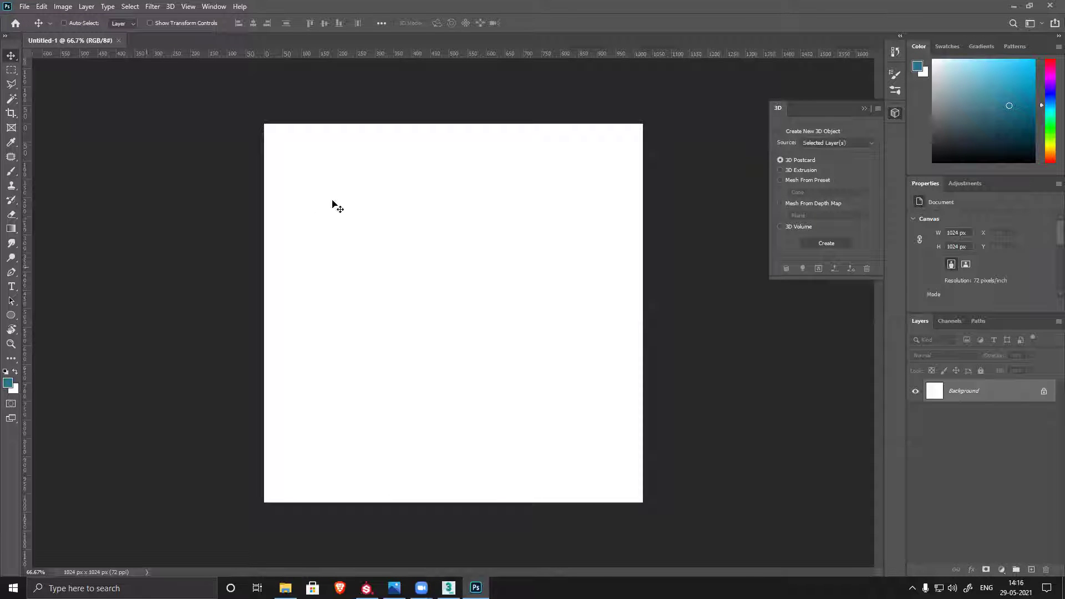
{"action": "key", "text": "m"}
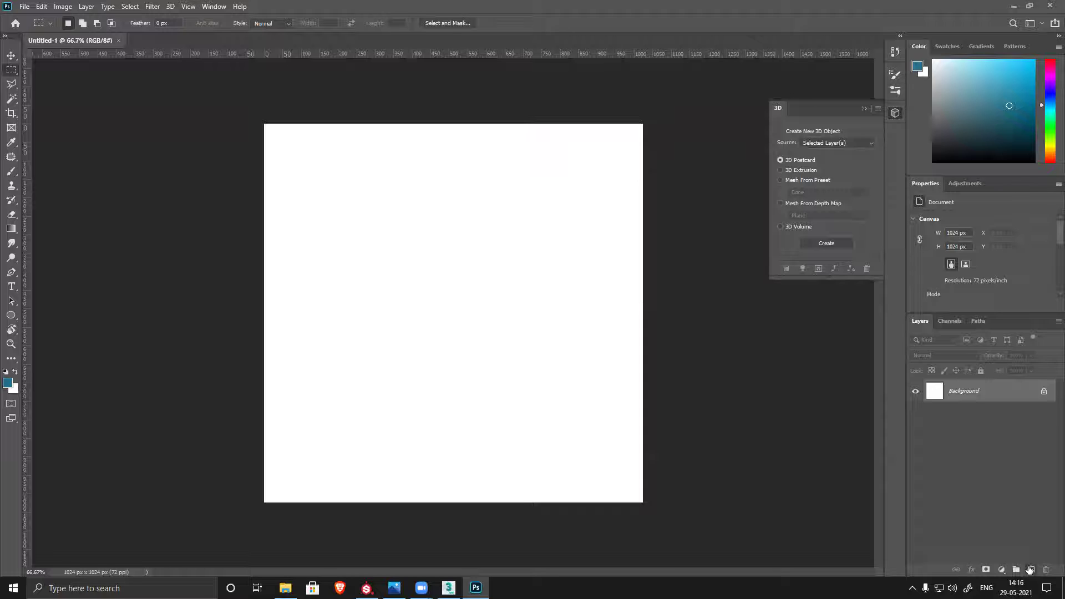
{"action": "left_click", "coordinate": [1030, 567]}
Select a full-width horizontal strip about 16 px high near the canvas's upper edge and fill it with black.
{"action": "left_click_drag", "start_coordinate": [264, 134], "coordinate": [660, 140]}
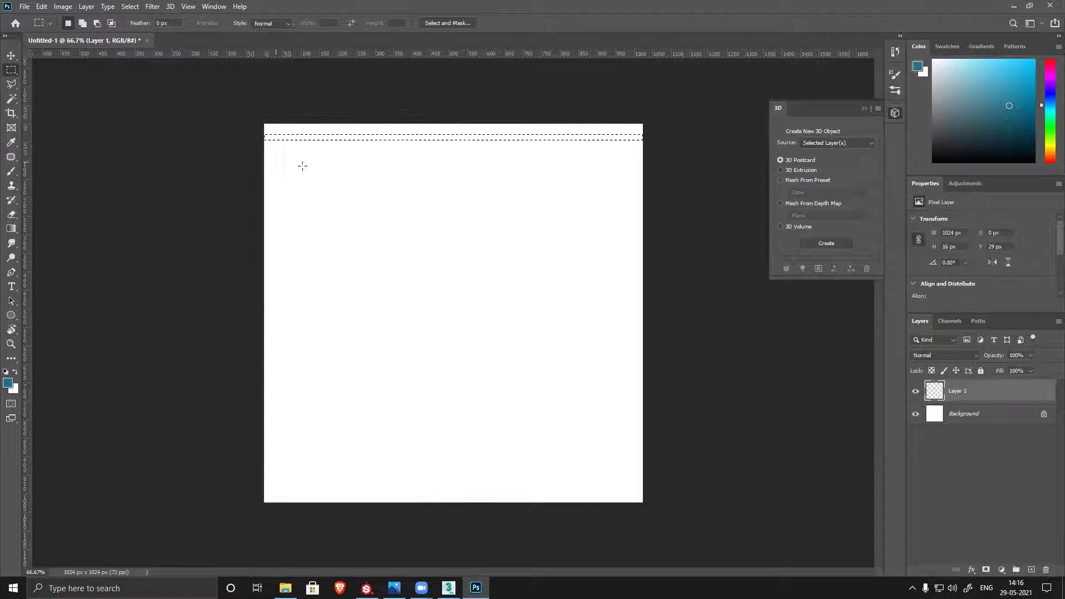
{"action": "key", "text": "d"}
{"action": "key", "text": "alt+BackSpace"}
{"action": "key", "text": "ctrl+d"}
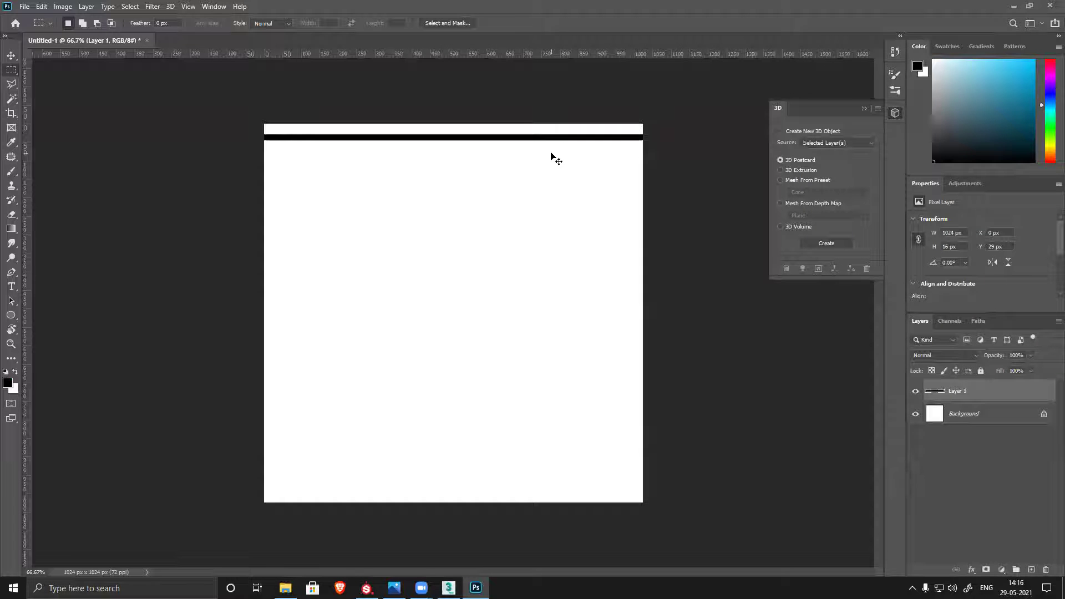
Duplicate the black stripe repeatedly down the canvas to its lower edge, making 18 copies.
{"action": "key", "text": "v"}
{"action": "left_click_drag", "start_coordinate": [479, 140], "coordinate": [477, 156], "text": "alt"}
{"action": "left_click_drag", "start_coordinate": [475, 159], "coordinate": [484, 469], "text": "alt"}
{"action": "left_click_drag", "start_coordinate": [484, 469], "coordinate": [483, 487], "text": "alt"}
{"action": "left_click_drag", "start_coordinate": [483, 488], "coordinate": [481, 493], "text": "alt"}
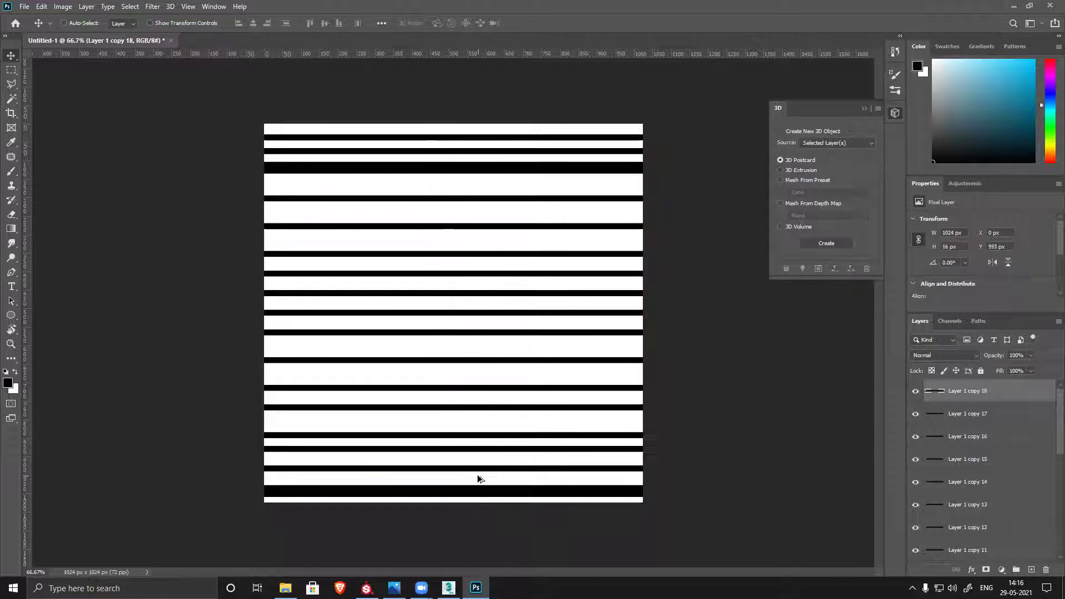
Distribute all the stripe layers evenly along the canvas height.
{"action": "scroll", "coordinate": [990, 525], "scroll_direction": "down", "scroll_amount": 10}
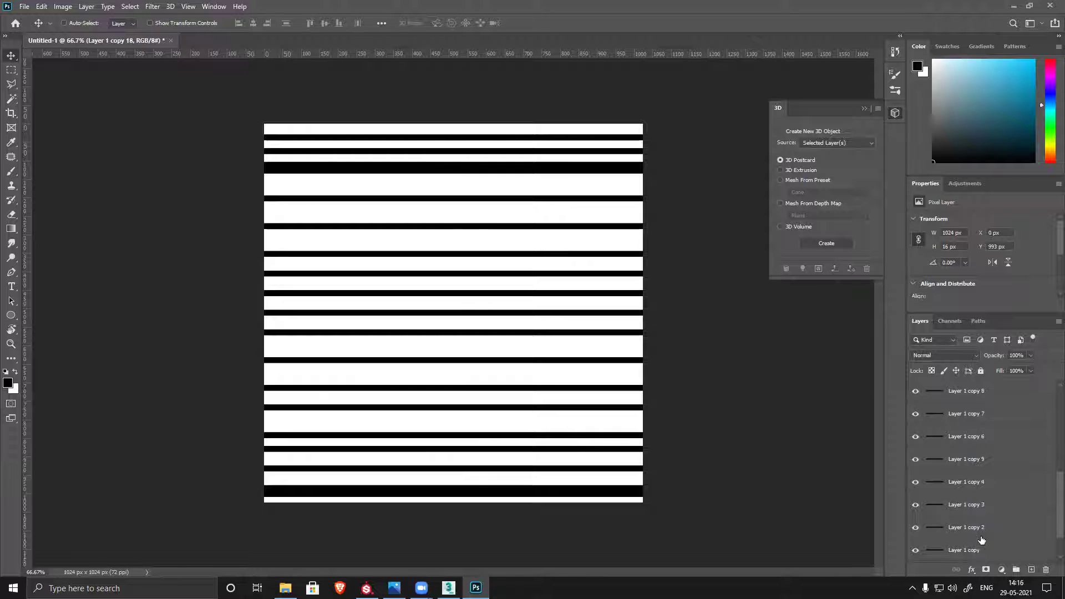
{"action": "left_click", "coordinate": [968, 528], "text": "shift"}
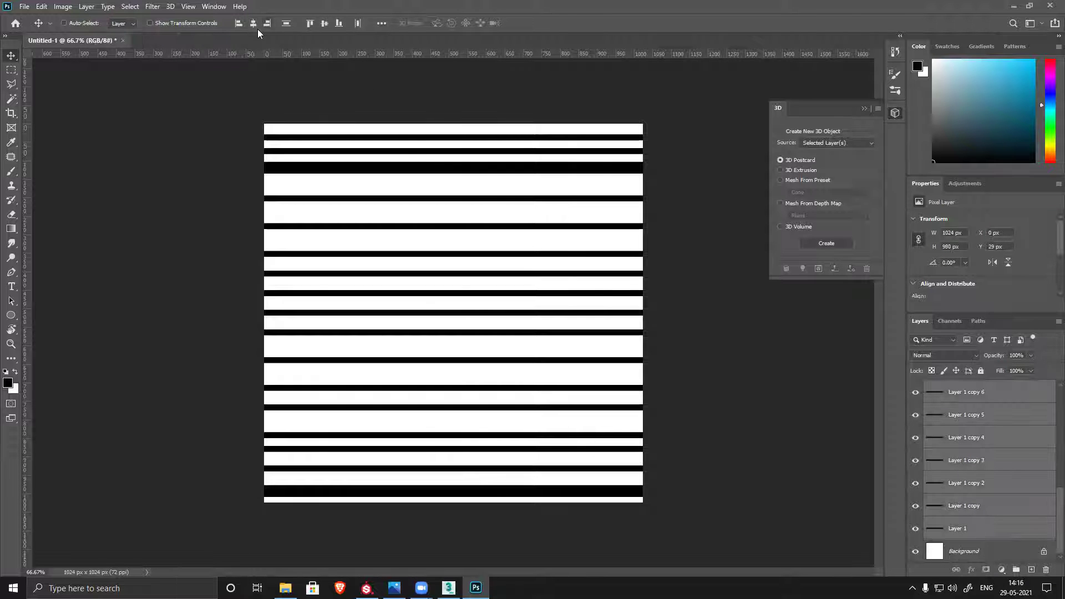
{"action": "left_click", "coordinate": [287, 24]}
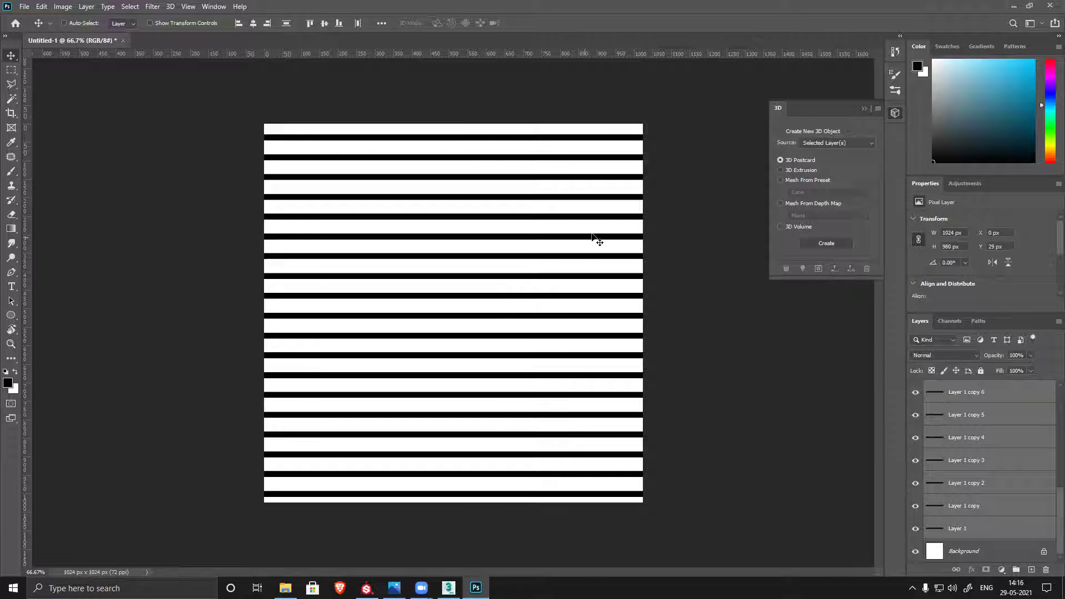
Shift the evenly spaced stripes up to Y 23 px and merge them into one layer.
{"action": "key", "text": "ctrl+j"}
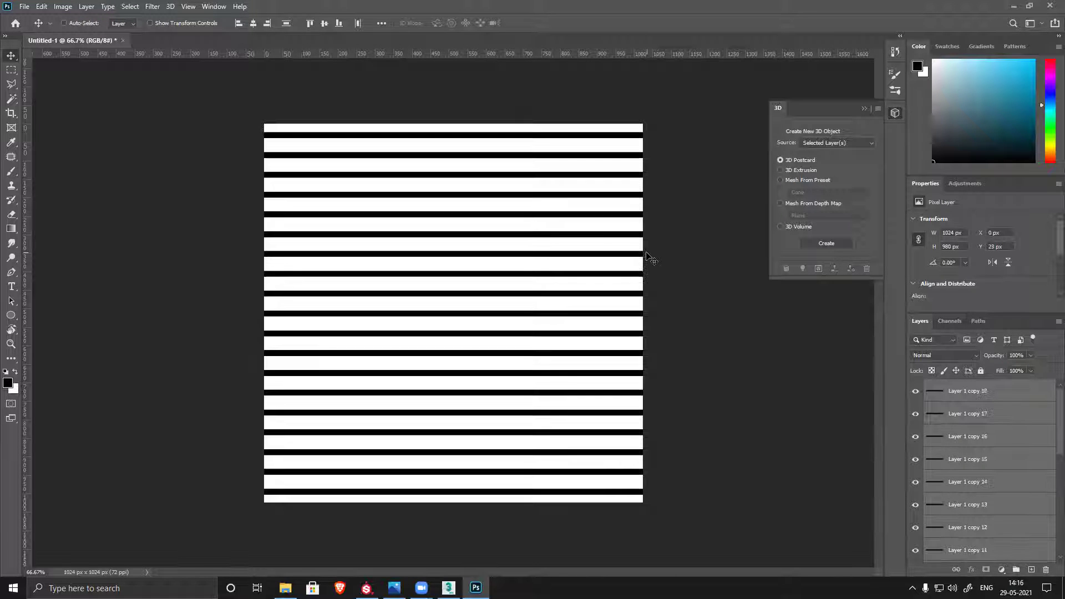
{"action": "key", "text": "ctrl+e"}
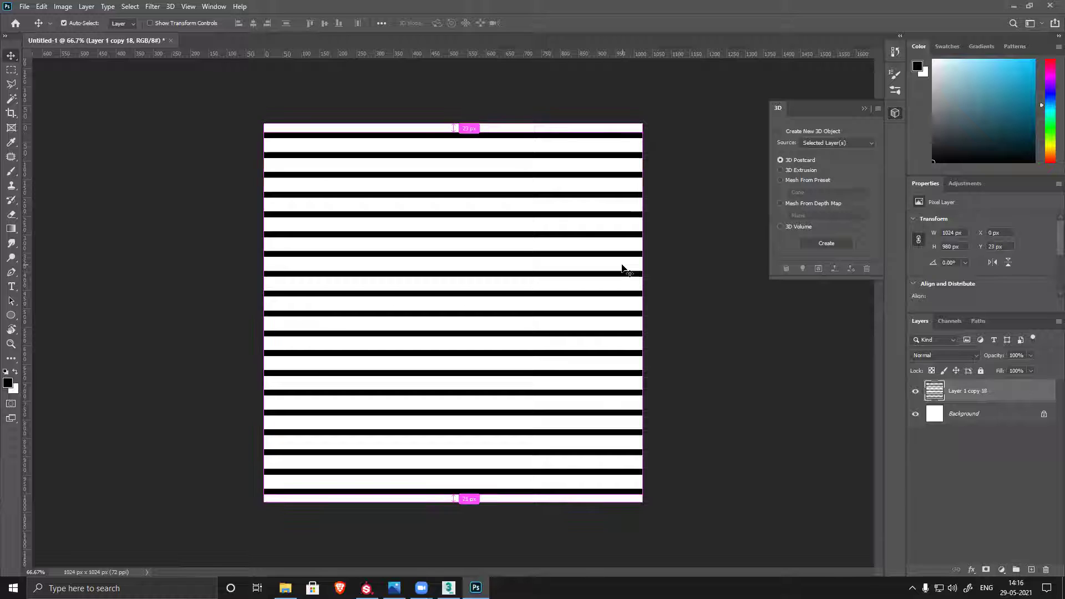
Duplicate the merged stripe layer and rotate the copy by -90° to form a grid.
{"action": "key", "text": "ctrl+j"}
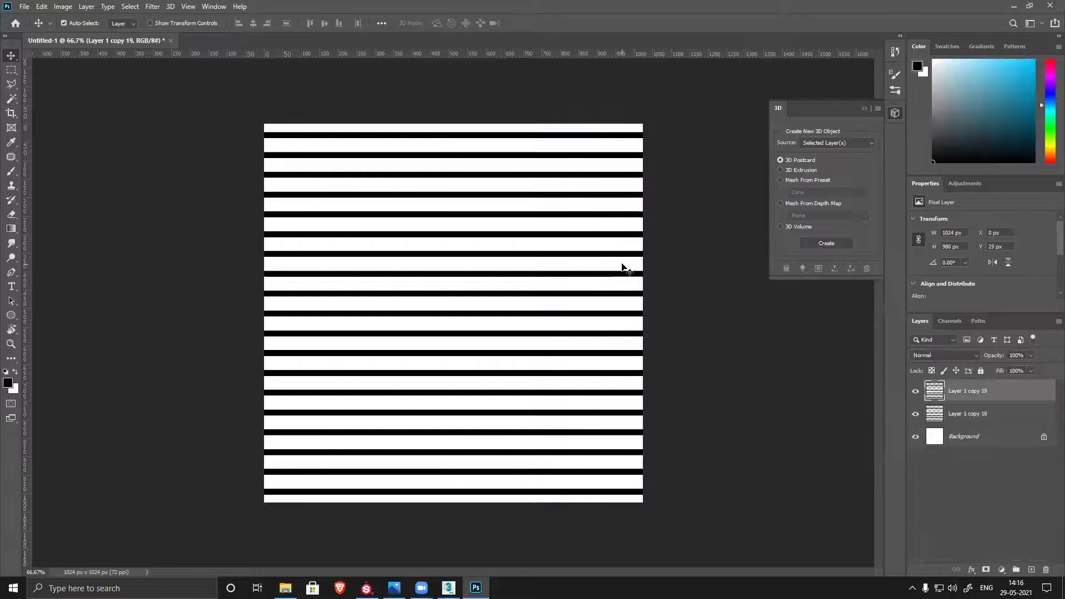
{"action": "key", "text": "ctrl+t"}
{"action": "left_click_drag", "start_coordinate": [699, 270], "coordinate": [413, 25], "text": "shift"}
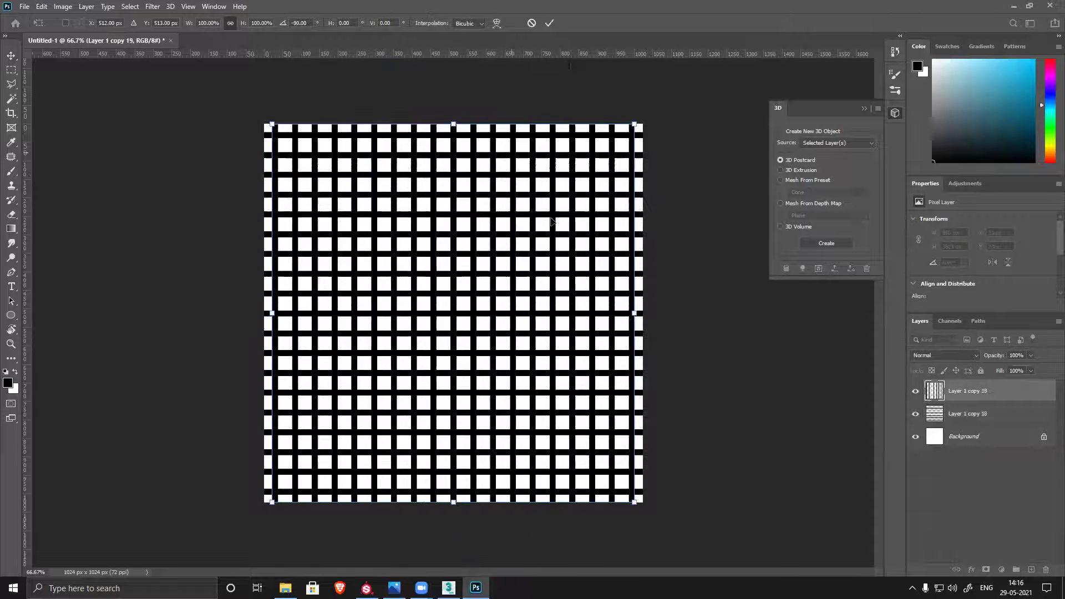
{"action": "key", "text": "Return"}
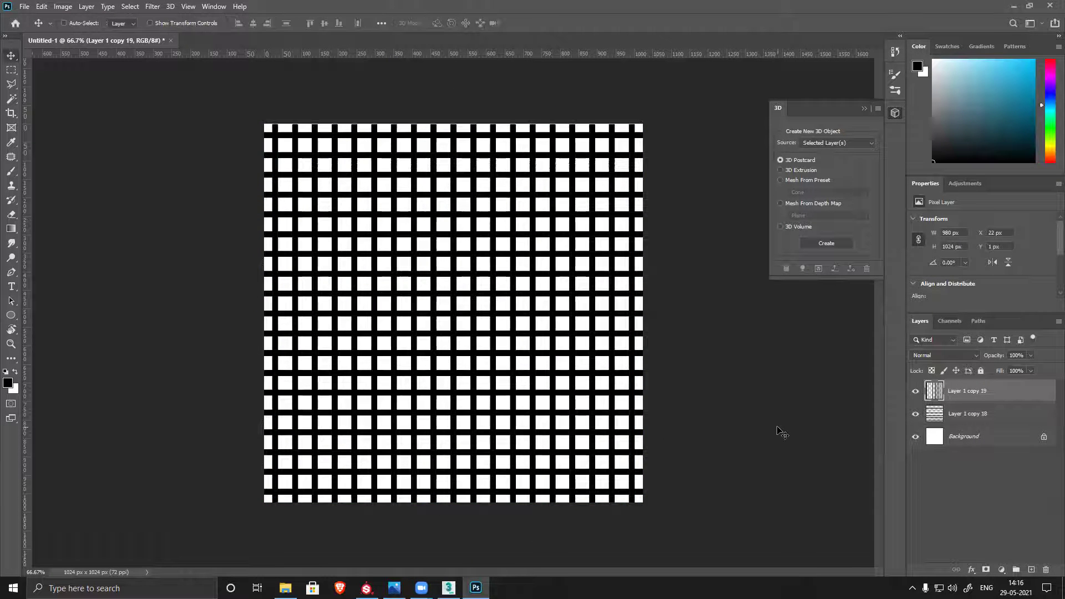
Merge both stripe layers into the background and invert the colors to get white lines on black.
{"action": "key", "text": "ctrl+e"}
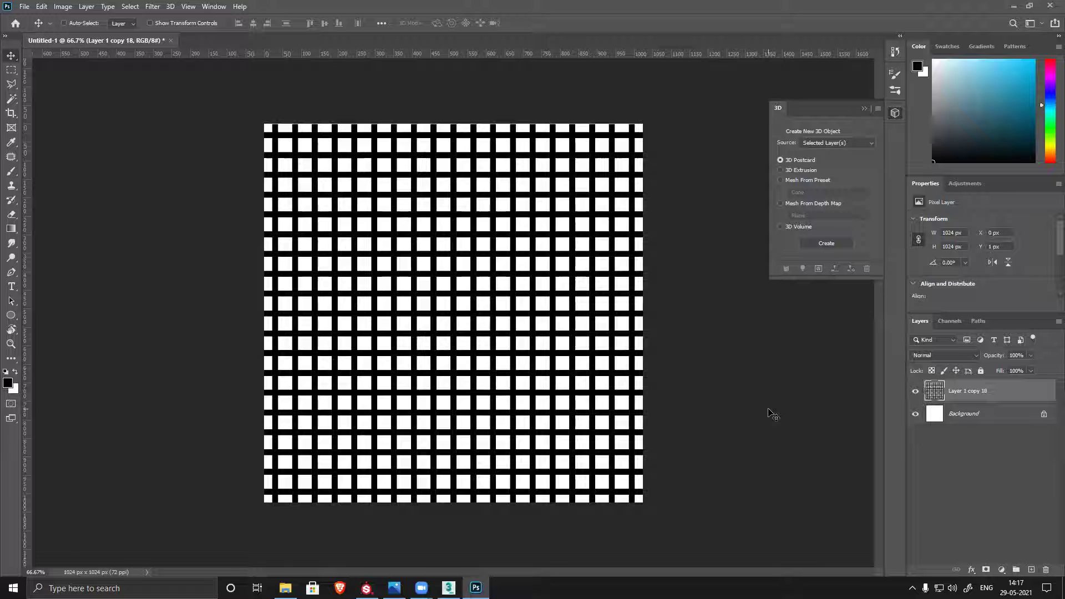
{"action": "left_click", "coordinate": [981, 416], "text": "ctrl"}
{"action": "key", "text": "ctrl+e"}
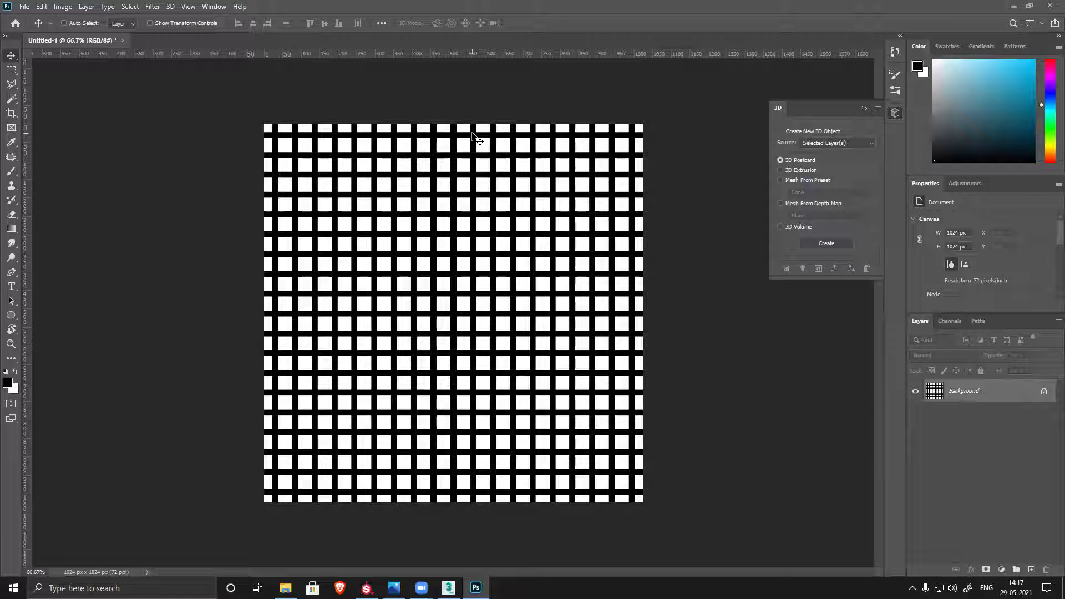
{"action": "key", "text": "ctrl+i"}
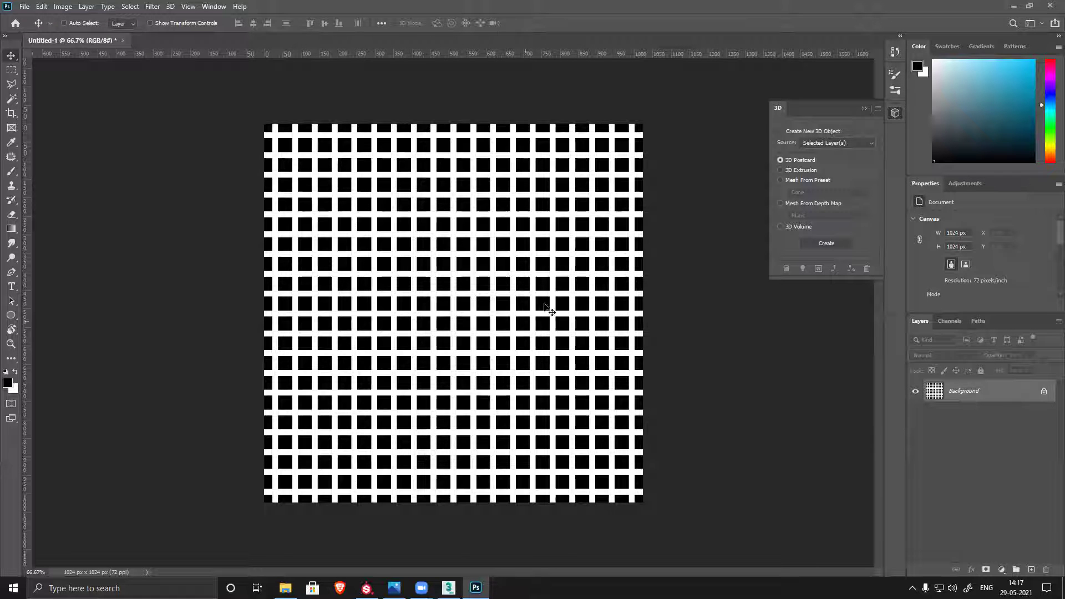
Switch to 3ds Max and open the recent scene set.max from the Digital modelling folder.
{"action": "left_click", "coordinate": [1014, 5]}
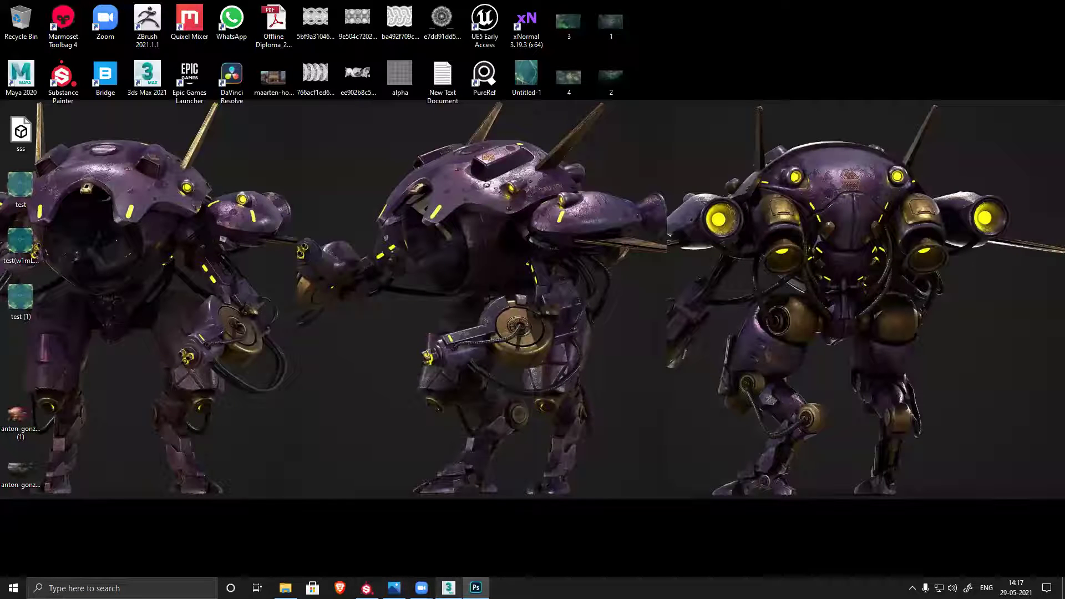
{"action": "left_click", "coordinate": [449, 588]}
{"action": "left_click", "coordinate": [12, 20]}
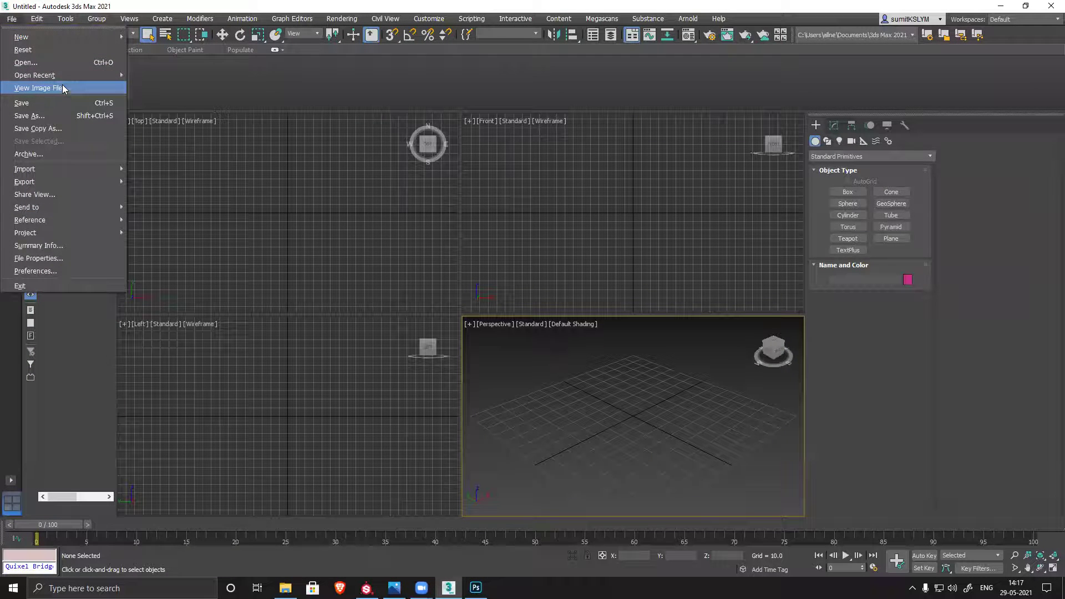
{"action": "mouse_move", "coordinate": [65, 76]}
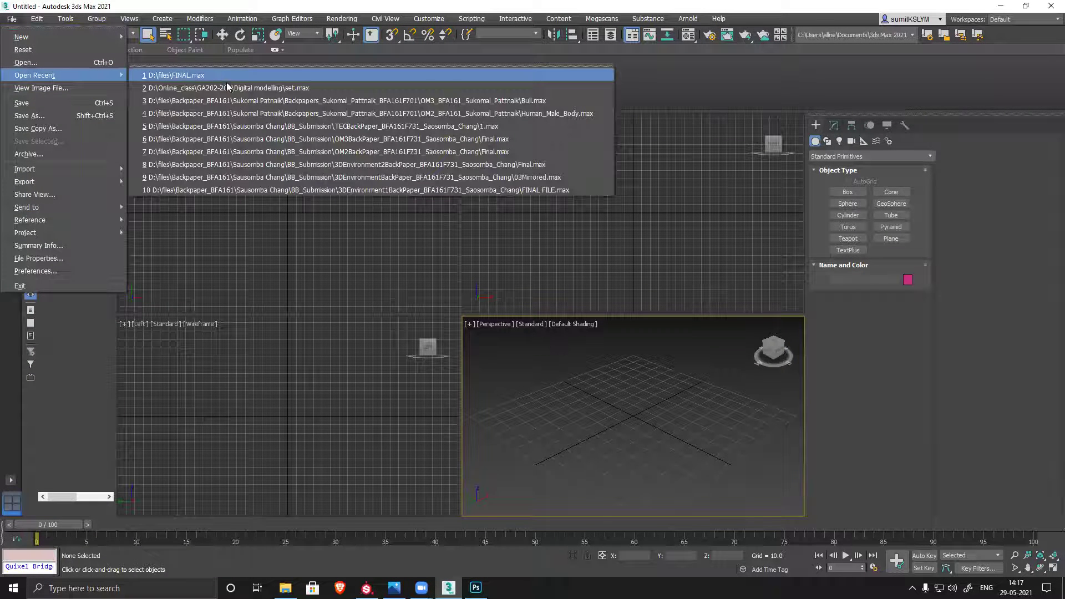
{"action": "left_click", "coordinate": [244, 88]}
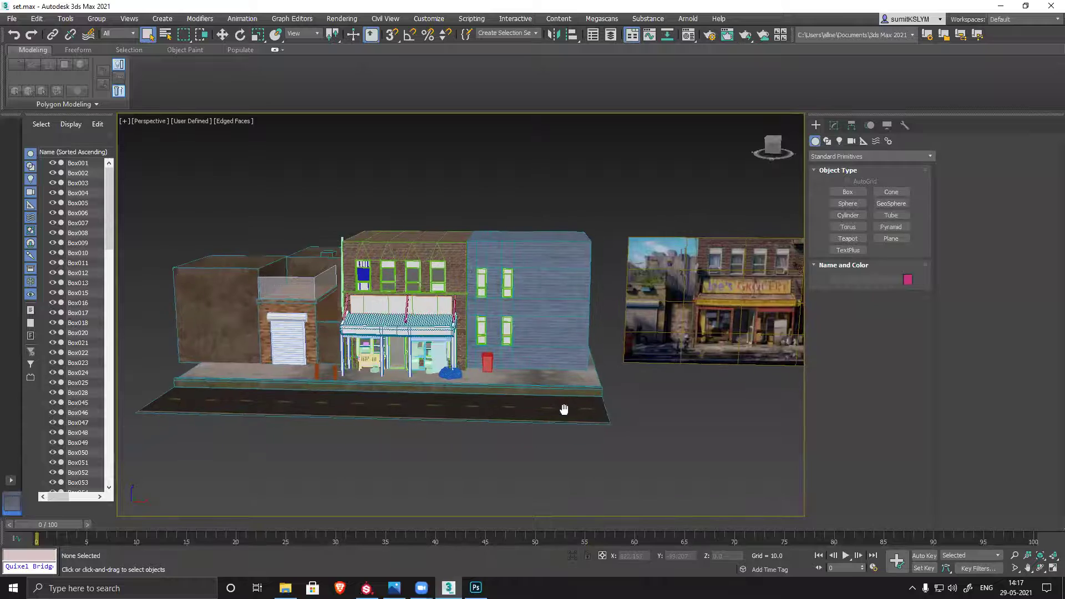
Select the mesh plane in the shop's doorway and isolate it.
{"action": "middle_click_drag", "start_coordinate": [566, 409], "coordinate": [440, 396]}
{"action": "middle_click_drag", "start_coordinate": [467, 433], "coordinate": [578, 283]}
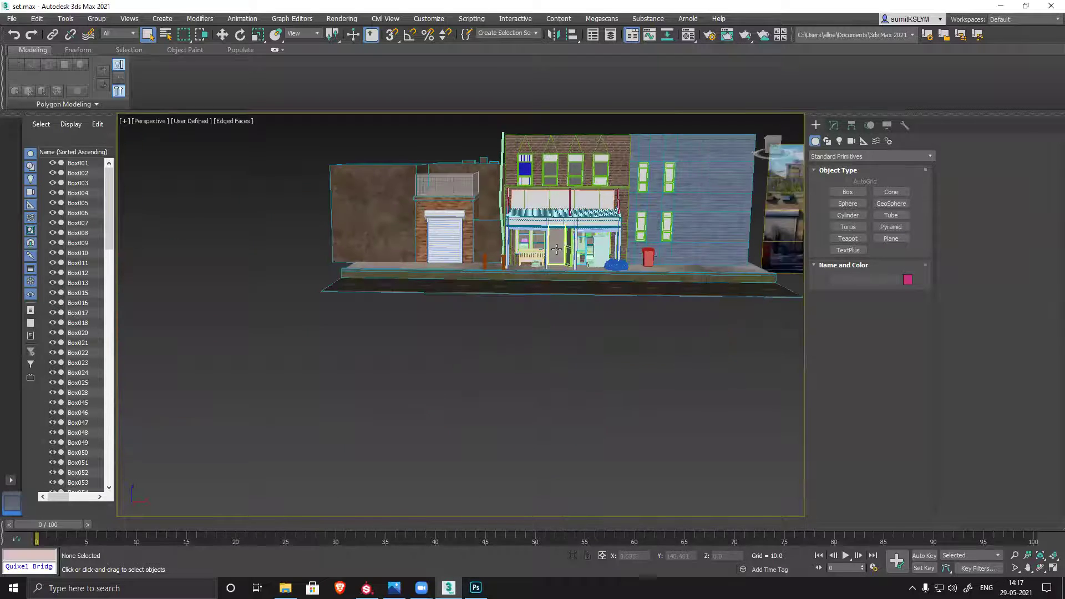
{"action": "scroll", "coordinate": [578, 283], "scroll_direction": "up", "scroll_amount": 8}
{"action": "left_click", "coordinate": [565, 215]}
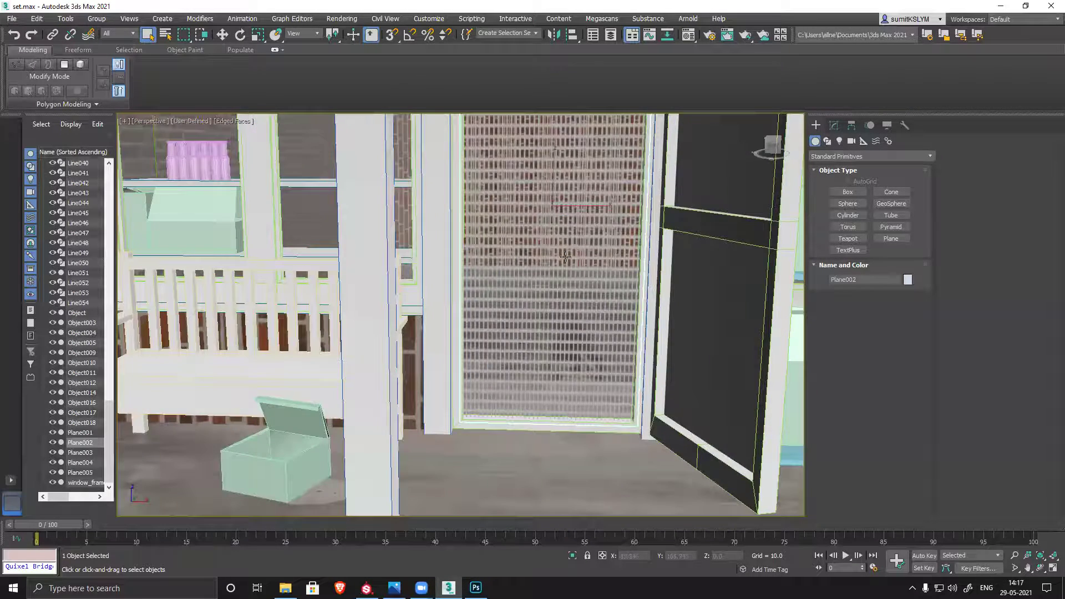
{"action": "scroll", "coordinate": [565, 262], "scroll_direction": "down", "scroll_amount": 8}
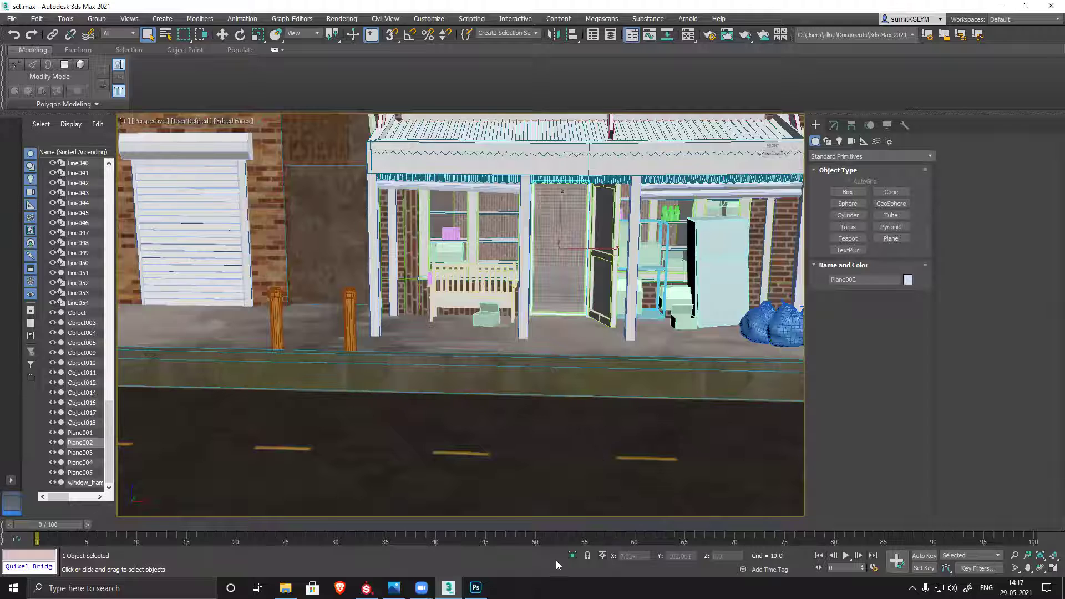
{"action": "left_click", "coordinate": [572, 555]}
{"action": "middle_click_drag", "start_coordinate": [596, 364], "coordinate": [563, 347], "text": "alt"}
Assign the alpha image from the desktop as the Opacity map of the 01 - Default material in the Material Editor.
{"action": "key", "text": "m"}
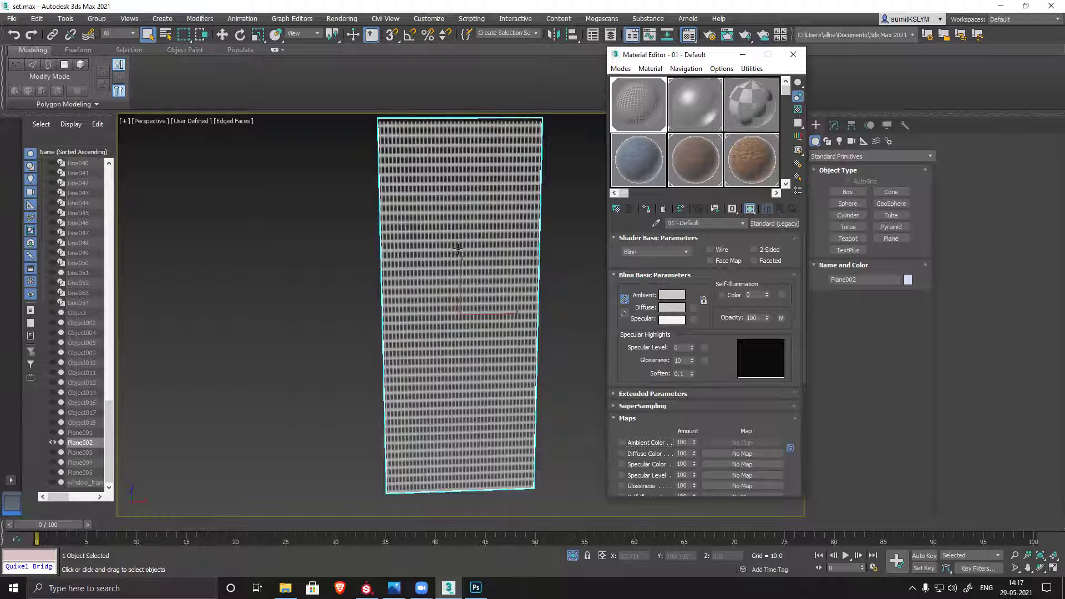
{"action": "scroll", "coordinate": [710, 411], "scroll_direction": "down", "scroll_amount": 1}
{"action": "scroll", "coordinate": [718, 403], "scroll_direction": "down", "scroll_amount": 1}
{"action": "scroll", "coordinate": [771, 421], "scroll_direction": "down", "scroll_amount": 3}
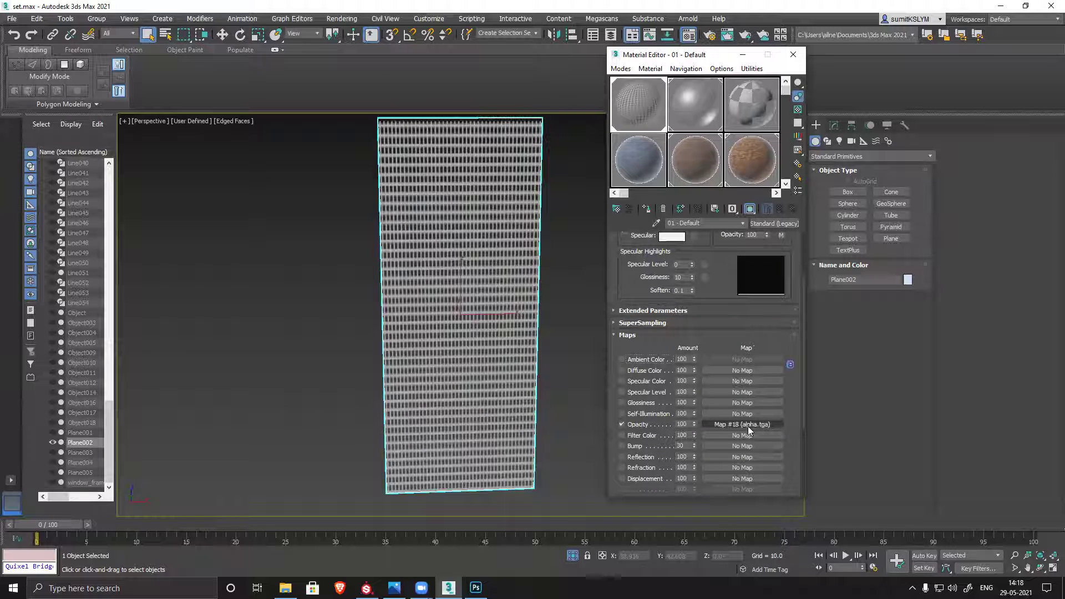
{"action": "left_click", "coordinate": [382, 10]}
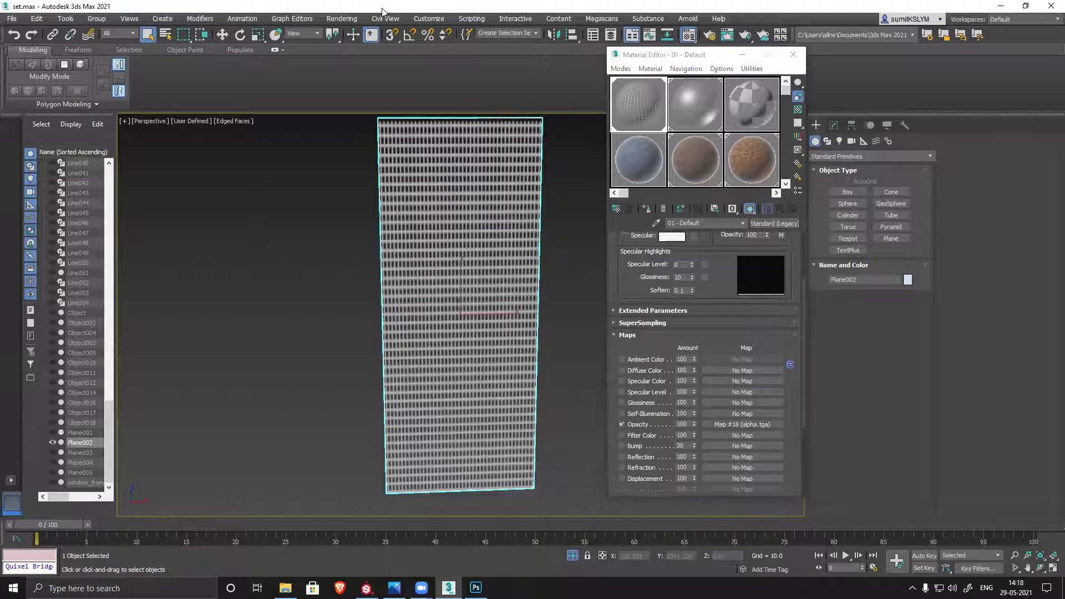
{"action": "left_click_drag", "start_coordinate": [381, 10], "coordinate": [730, 422]}
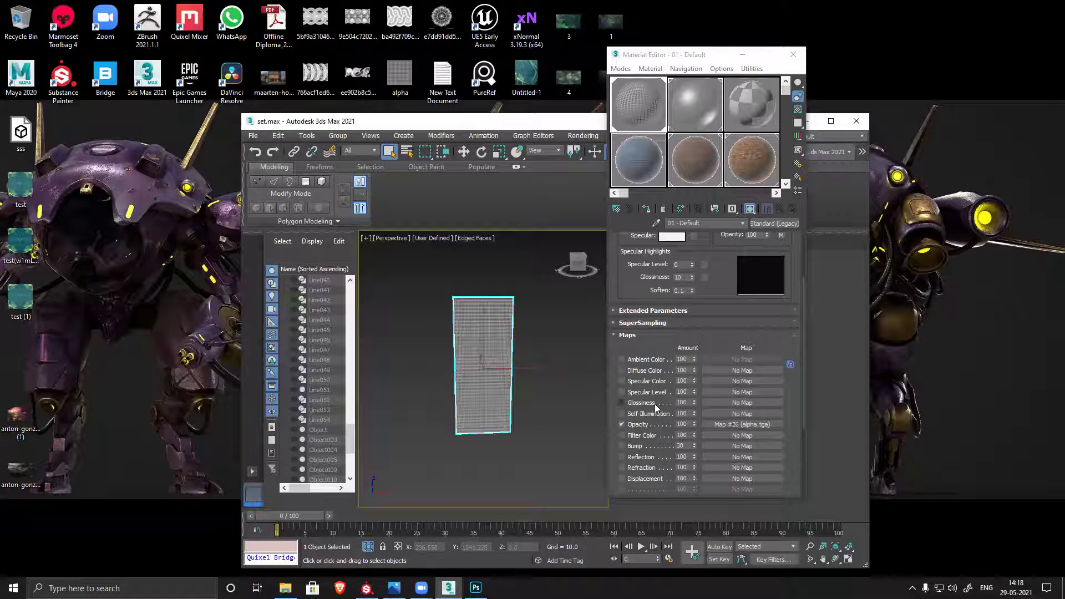
{"action": "left_click", "coordinate": [621, 425]}
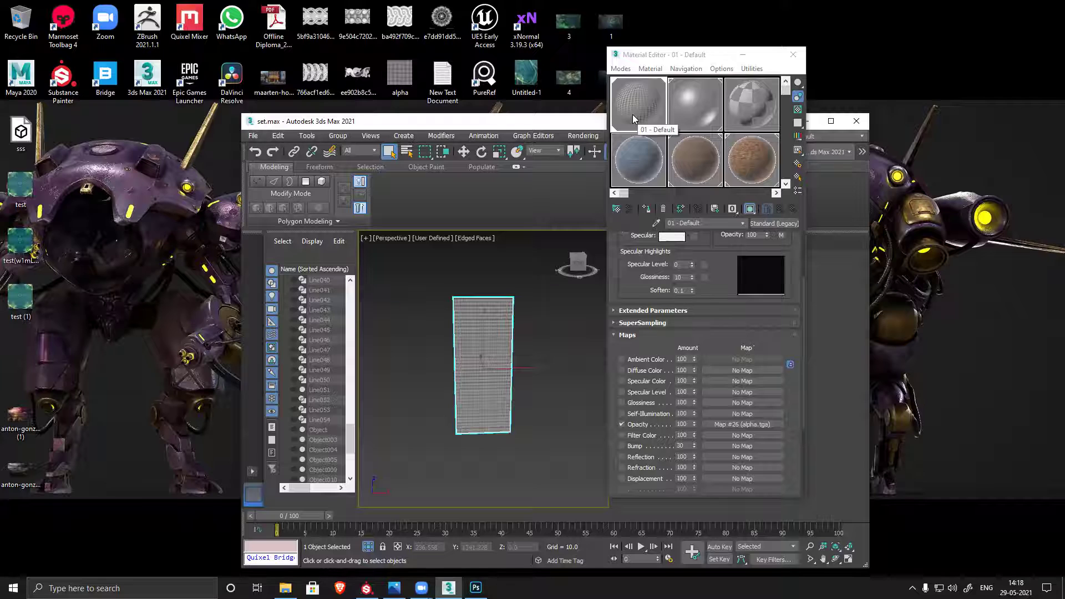
Close the Material Editor and end the isolation of the doorway plane in the maximized 3ds Max window.
{"action": "left_click", "coordinate": [792, 54]}
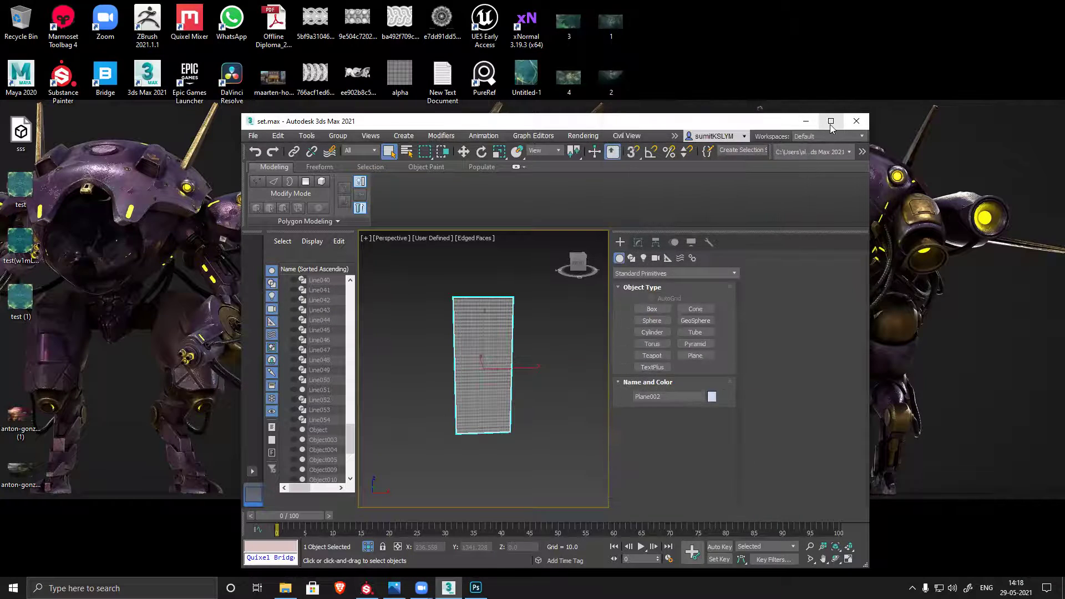
{"action": "left_click", "coordinate": [831, 122]}
{"action": "left_click", "coordinate": [573, 555]}
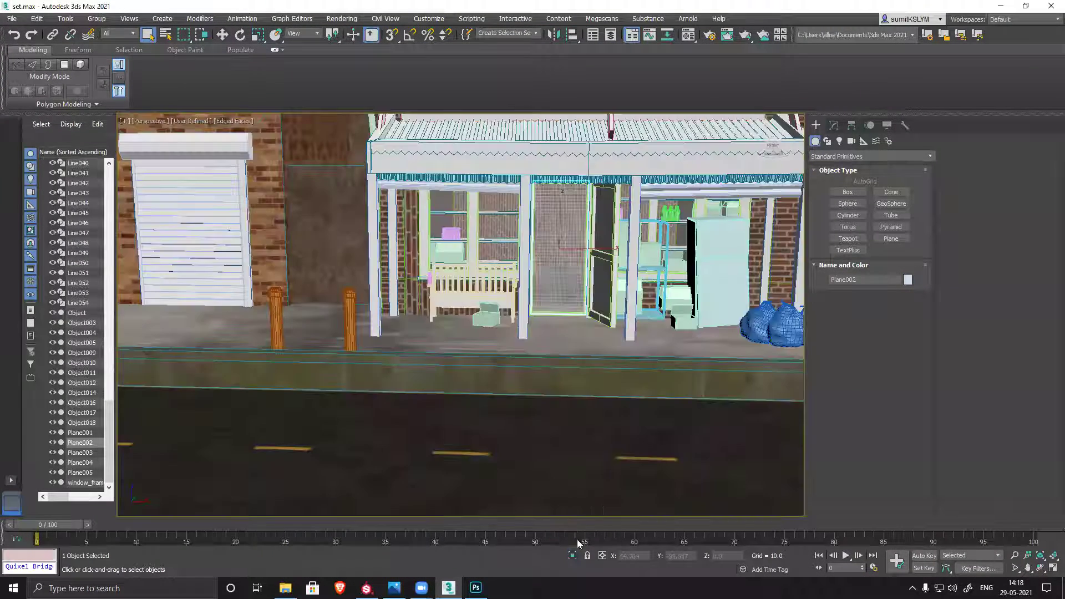
{"action": "scroll", "coordinate": [456, 346], "scroll_direction": "down", "scroll_amount": 3}
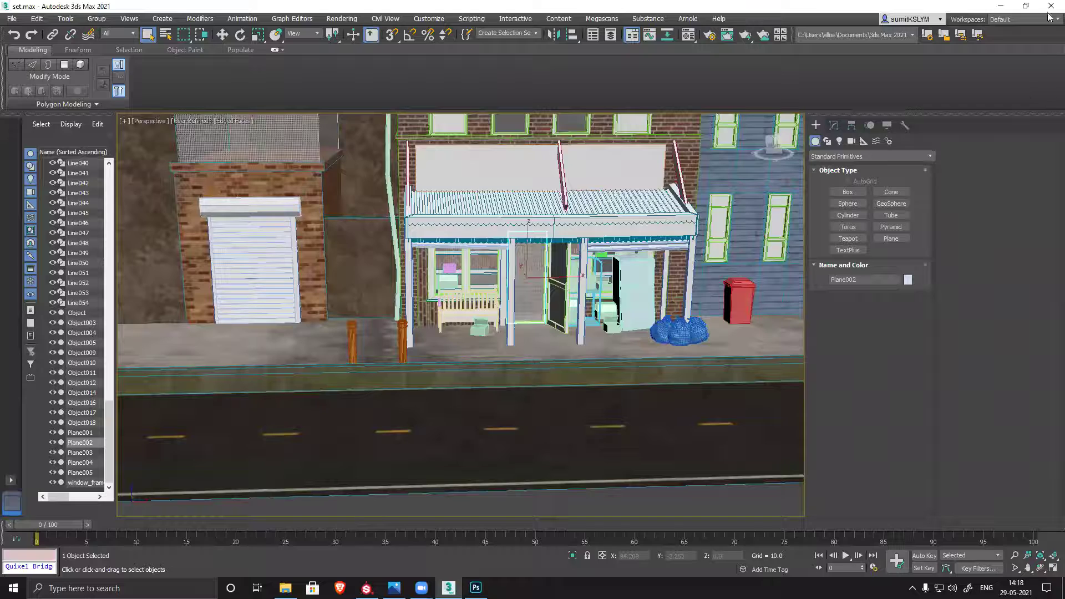
Switch back to the grid document in Photoshop.
{"action": "left_click", "coordinate": [1000, 6]}
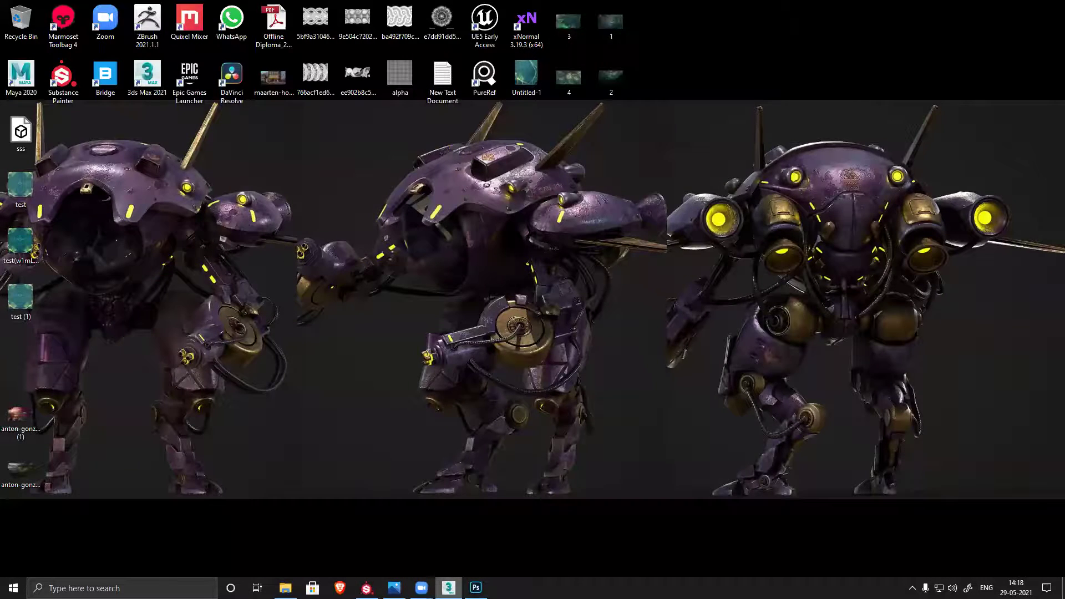
{"action": "left_click", "coordinate": [448, 588]}
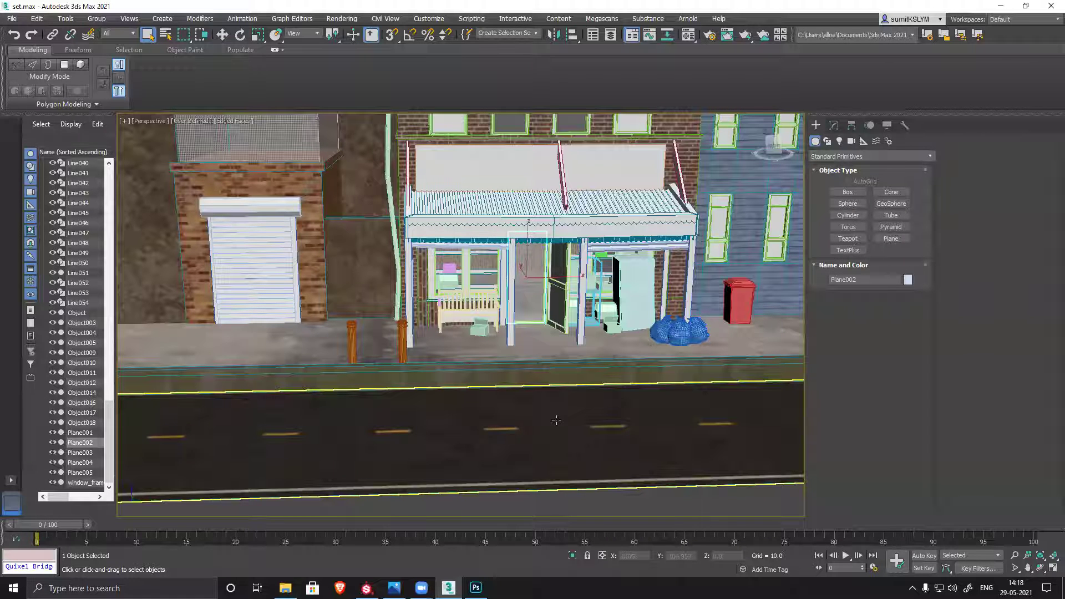
{"action": "left_click", "coordinate": [476, 587]}
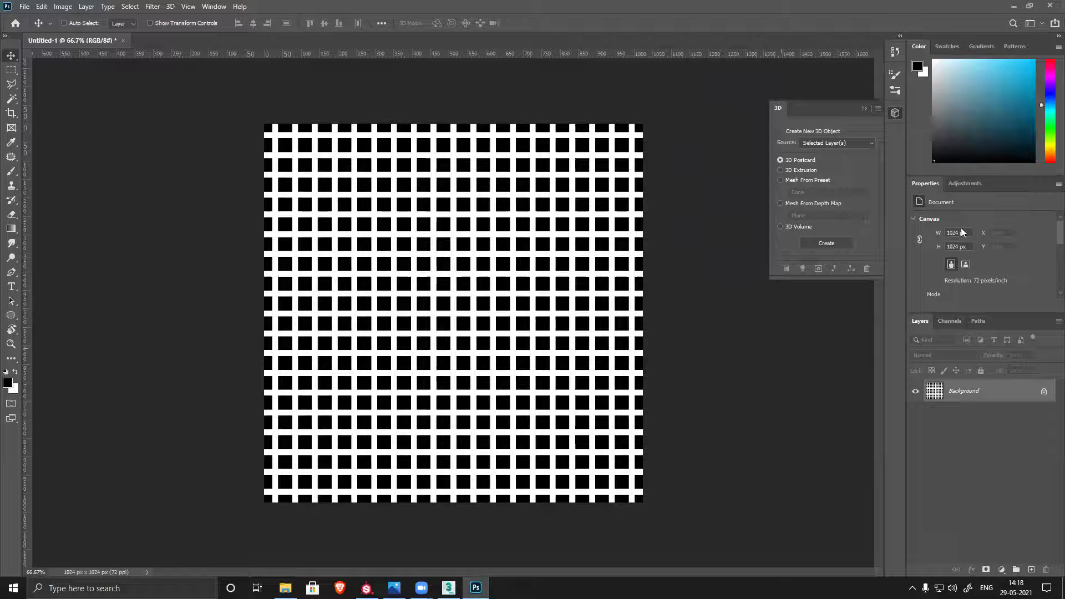
Switch to 3ds Max and create a box about 21.1 long, 16.5 wide and 15.8 high in front of the reference image plane.
{"action": "left_click", "coordinate": [1014, 6]}
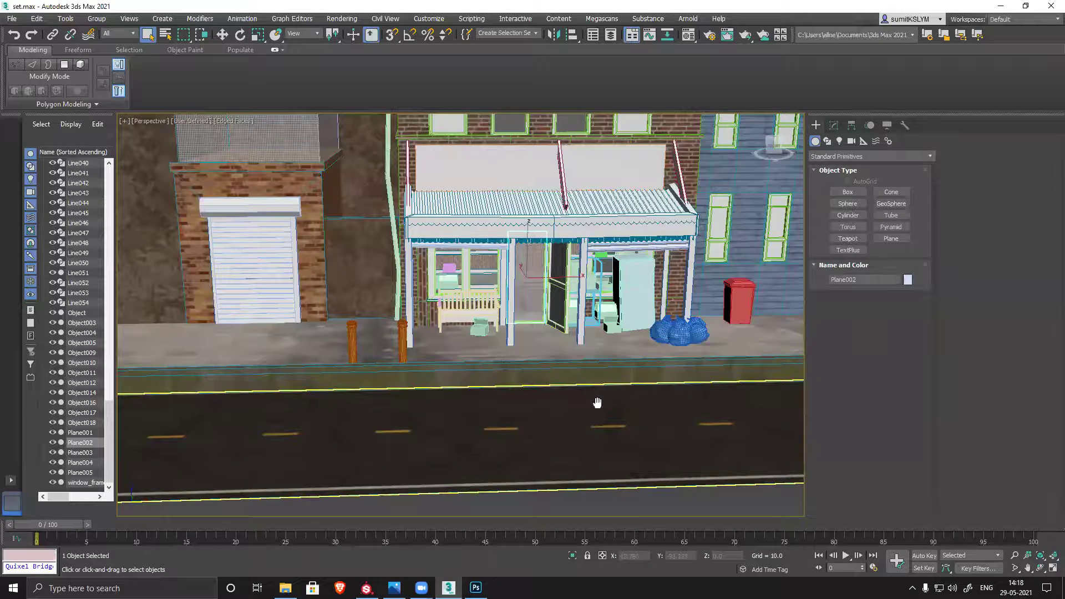
{"action": "scroll", "coordinate": [598, 397], "scroll_direction": "down", "scroll_amount": 8}
{"action": "left_click", "coordinate": [848, 192]}
{"action": "left_click_drag", "start_coordinate": [495, 376], "coordinate": [526, 386]}
{"action": "left_click", "coordinate": [521, 364]}
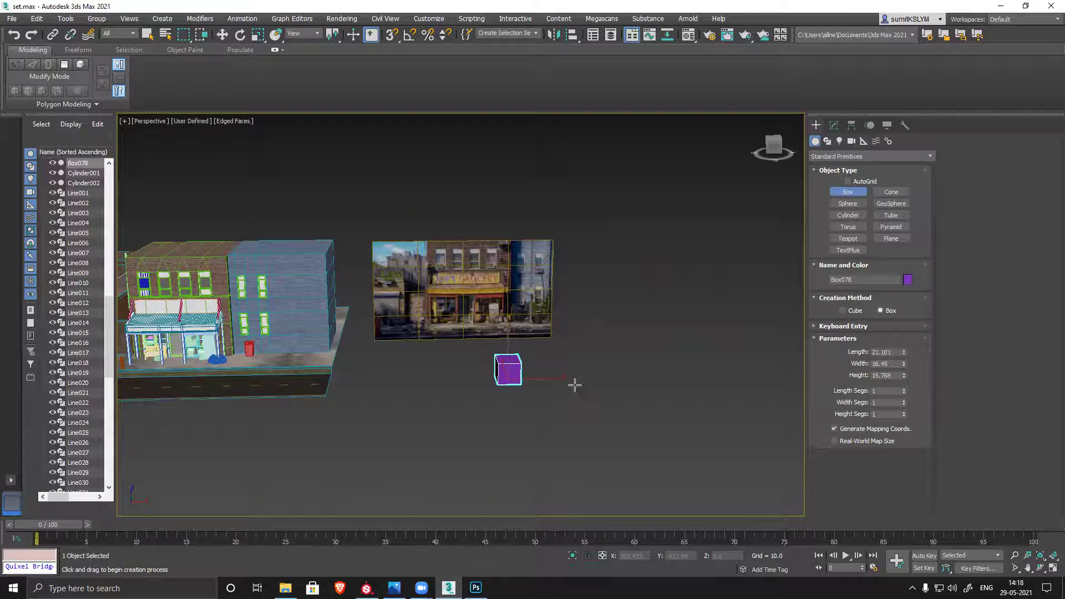
Clone the box along X as six copies spaced about 44 units apart.
{"action": "middle_click_drag", "start_coordinate": [595, 400], "coordinate": [587, 418], "text": "alt"}
{"action": "key", "text": "w"}
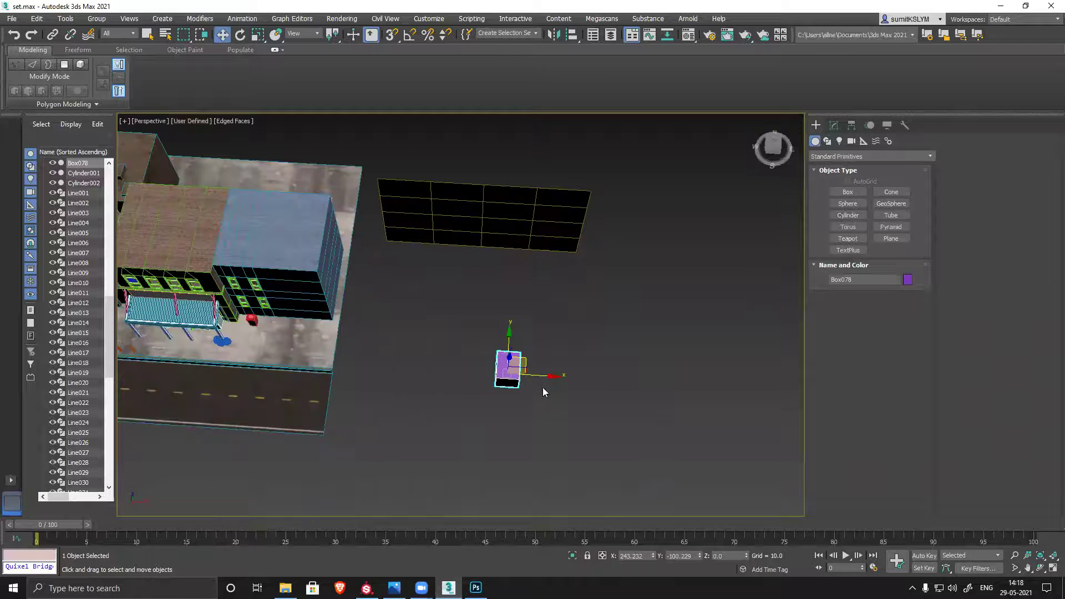
{"action": "key", "text": "z"}
{"action": "mouse_move", "coordinate": [506, 381]}
{"action": "middle_mouse_down", "text": "alt"}
{"action": "mouse_move", "coordinate": [464, 408]}
{"action": "mouse_move", "coordinate": [481, 364]}
{"action": "mouse_move", "coordinate": [557, 362]}
{"action": "mouse_move", "coordinate": [519, 384]}
{"action": "middle_mouse_up", "text": "alt"}
{"action": "left_click_drag", "start_coordinate": [504, 371], "coordinate": [663, 410], "text": "shift"}
{"action": "left_click", "coordinate": [560, 298]}
{"action": "left_click", "coordinate": [560, 298]}
{"action": "left_click", "coordinate": [560, 298]}
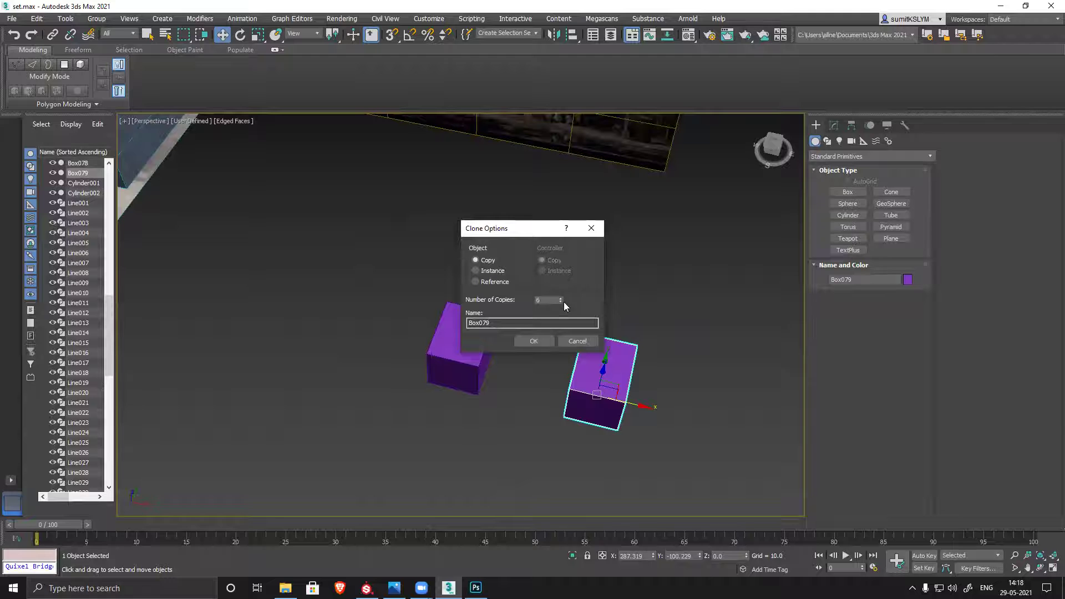
{"action": "left_click", "coordinate": [533, 341]}
Stagger the boxes along Y: third to about -46, fifth to about -158, sixth to about -167 and second to about -29.
{"action": "mouse_move", "coordinate": [514, 415]}
{"action": "middle_mouse_down", "text": "alt"}
{"action": "mouse_move", "coordinate": [633, 432]}
{"action": "mouse_move", "coordinate": [468, 278]}
{"action": "middle_mouse_up", "text": "alt"}
{"action": "scroll", "coordinate": [468, 278], "scroll_direction": "down", "scroll_amount": 6}
{"action": "middle_click_drag", "start_coordinate": [535, 332], "coordinate": [487, 326], "text": "alt"}
{"action": "left_click", "coordinate": [487, 326]}
{"action": "left_click_drag", "start_coordinate": [475, 295], "coordinate": [460, 225]}
{"action": "left_click", "coordinate": [622, 289]}
{"action": "left_click_drag", "start_coordinate": [606, 274], "coordinate": [633, 351]}
{"action": "left_click", "coordinate": [686, 290]}
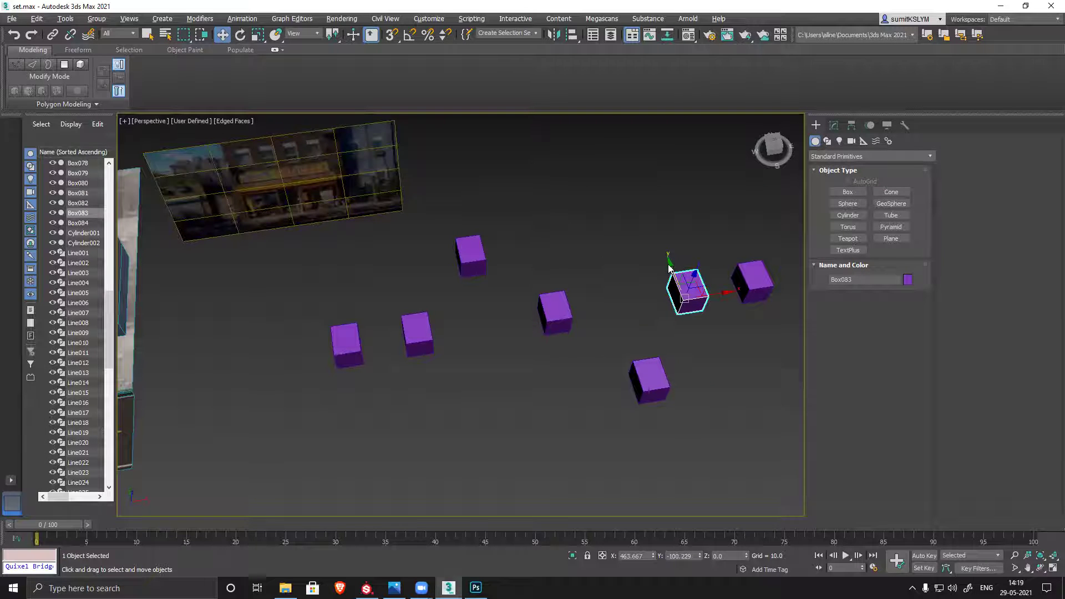
{"action": "left_click_drag", "start_coordinate": [676, 265], "coordinate": [713, 356]}
{"action": "left_click", "coordinate": [421, 330]}
{"action": "left_click_drag", "start_coordinate": [409, 301], "coordinate": [405, 214]}
{"action": "middle_click_drag", "start_coordinate": [485, 344], "coordinate": [437, 352]}
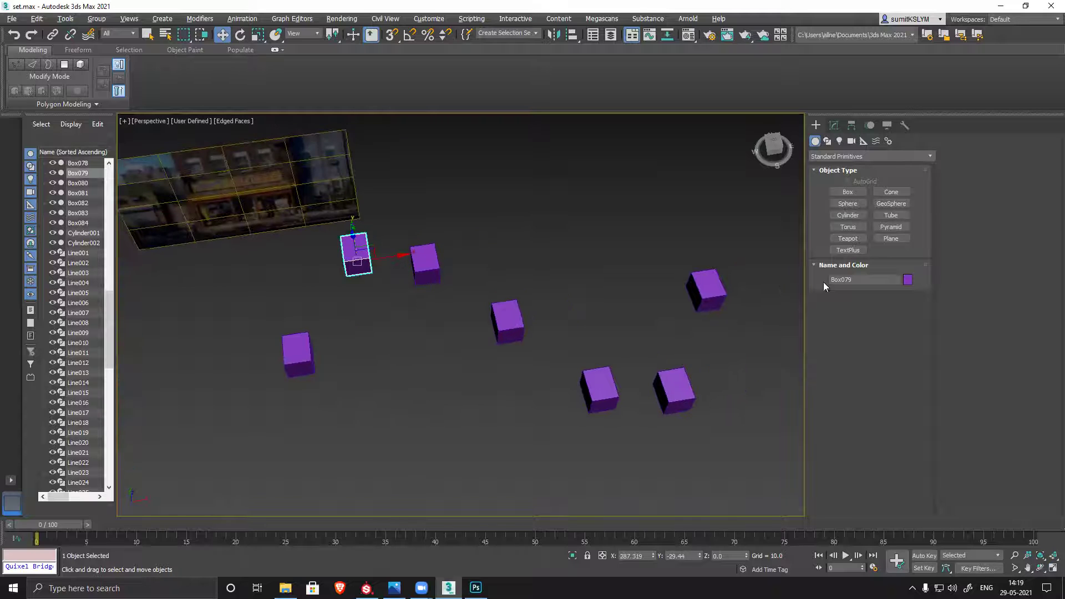
Start aligning the first box, with the second box as the Align target.
{"action": "left_click", "coordinate": [298, 358]}
{"action": "middle_click_drag", "start_coordinate": [428, 353], "coordinate": [445, 345]}
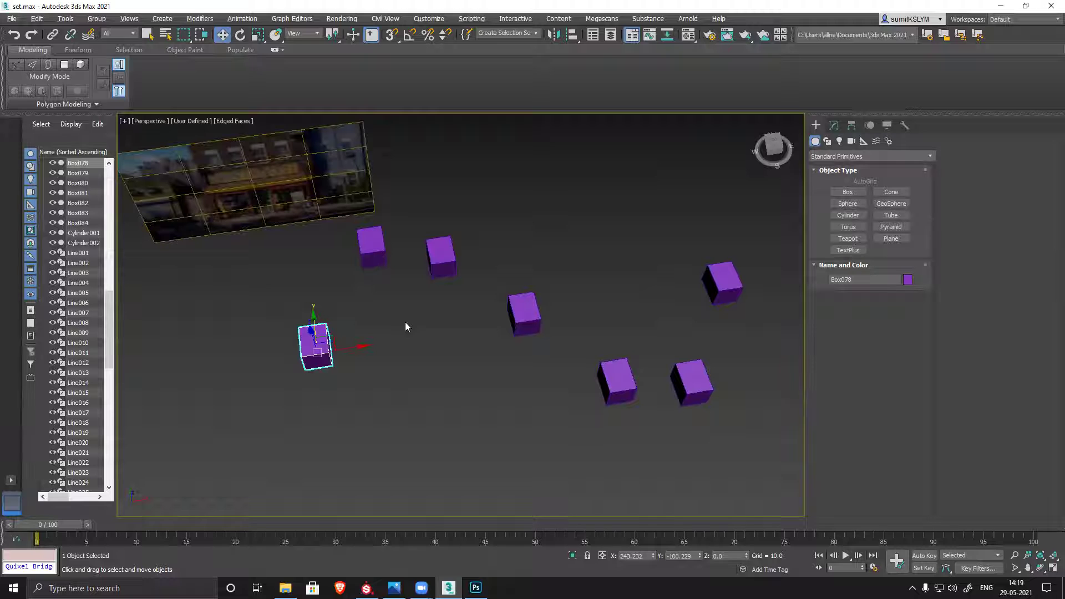
{"action": "key", "text": "alt+a"}
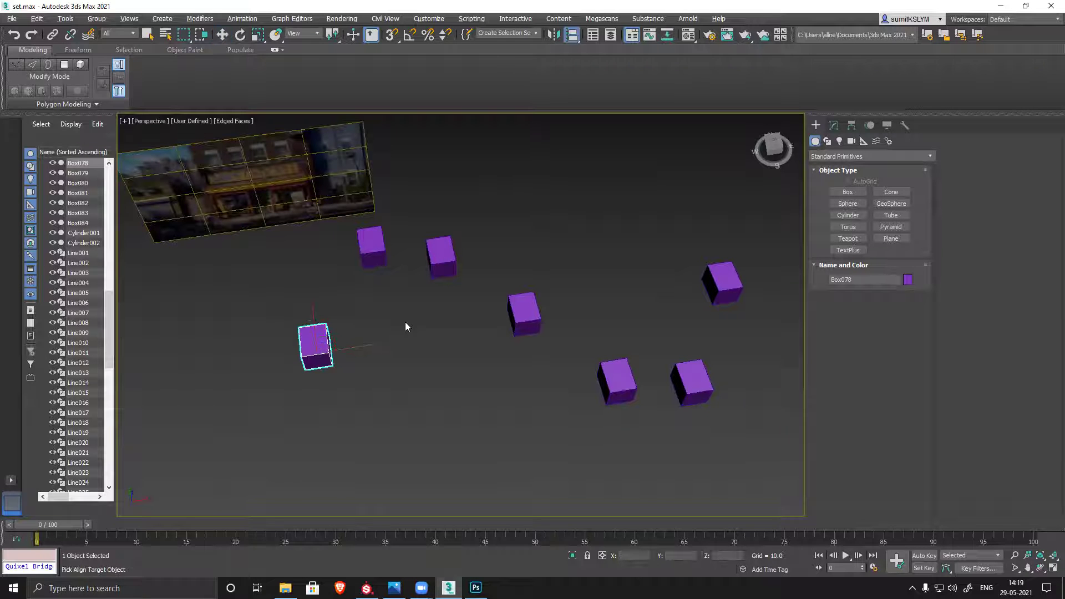
{"action": "left_click", "coordinate": [577, 39]}
{"action": "mouse_move", "coordinate": [577, 39]}
{"action": "left_mouse_down"}
{"action": "mouse_move", "coordinate": [574, 139]}
{"action": "mouse_move", "coordinate": [573, 35]}
{"action": "mouse_move", "coordinate": [573, 72]}
{"action": "mouse_move", "coordinate": [573, 51]}
{"action": "left_mouse_up"}
{"action": "left_click", "coordinate": [383, 268]}
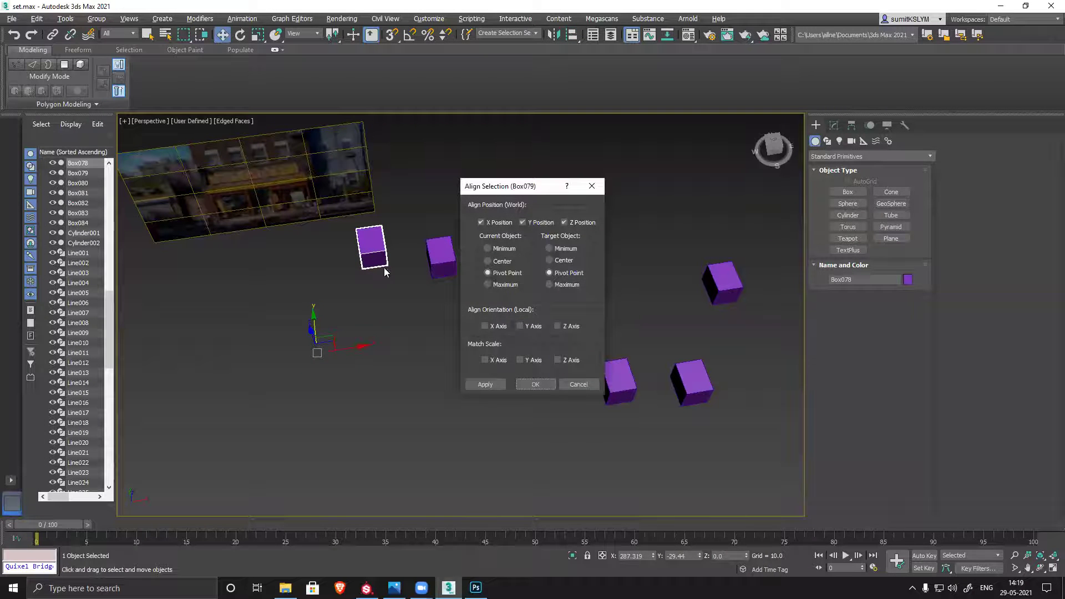
{"action": "left_click_drag", "start_coordinate": [527, 186], "coordinate": [603, 144]}
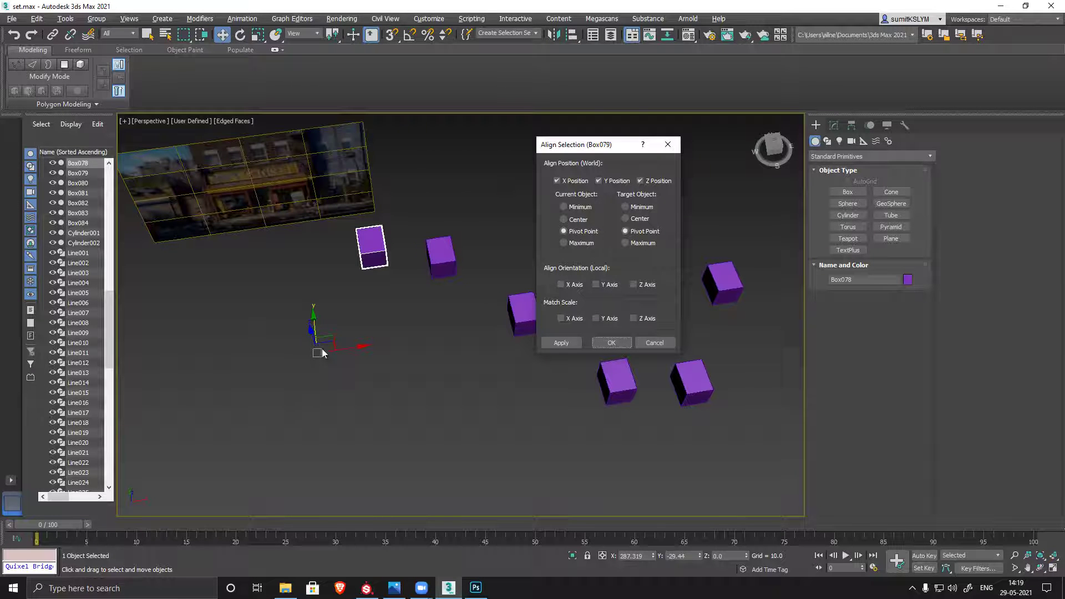
Align the first box to its target by pivot points in Y and Z Position, with X Position off.
{"action": "left_click", "coordinate": [556, 180]}
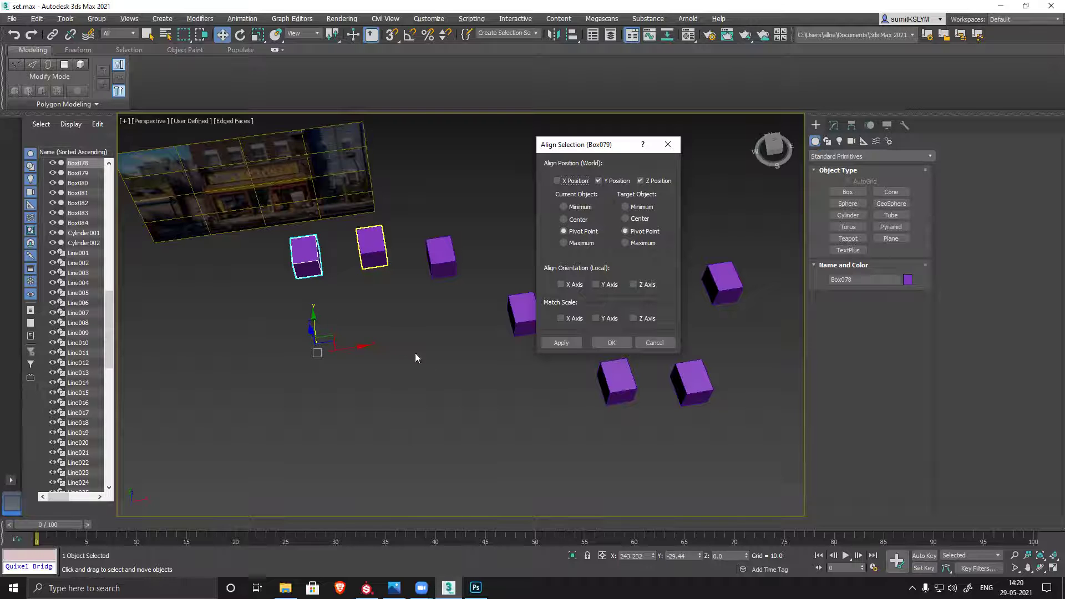
{"action": "double_click", "coordinate": [646, 182]}
{"action": "left_click", "coordinate": [599, 180]}
{"action": "left_click", "coordinate": [600, 181]}
{"action": "left_click", "coordinate": [599, 181]}
{"action": "left_click", "coordinate": [599, 181]}
{"action": "left_click", "coordinate": [641, 182]}
{"action": "left_click", "coordinate": [611, 342]}
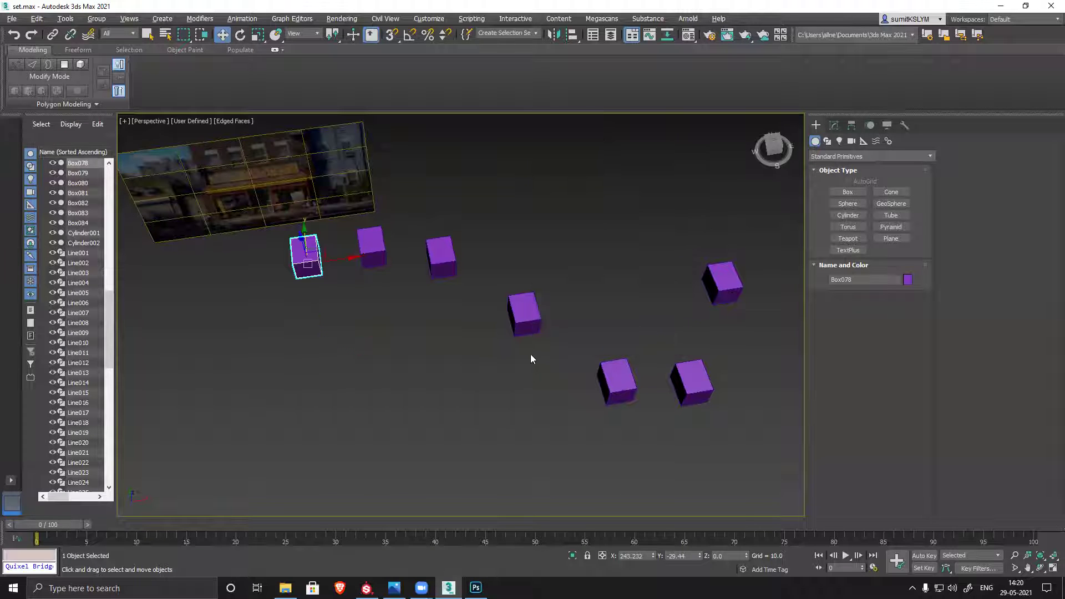
{"action": "middle_click_drag", "start_coordinate": [505, 329], "coordinate": [474, 345]}
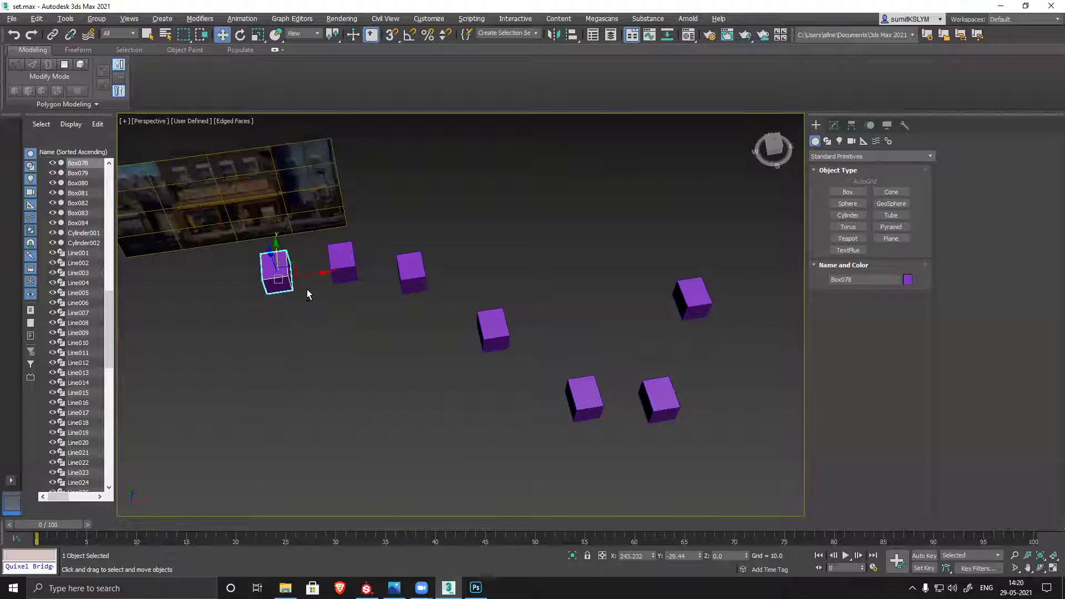
{"action": "key", "text": "alt+a"}
{"action": "left_click", "coordinate": [417, 276]}
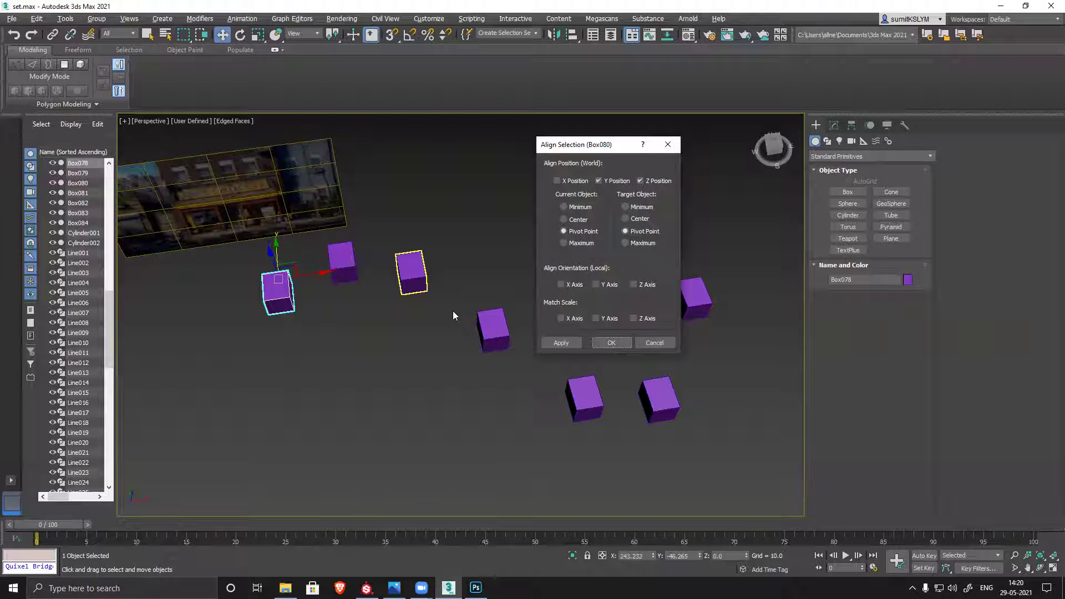
{"action": "left_click", "coordinate": [653, 343]}
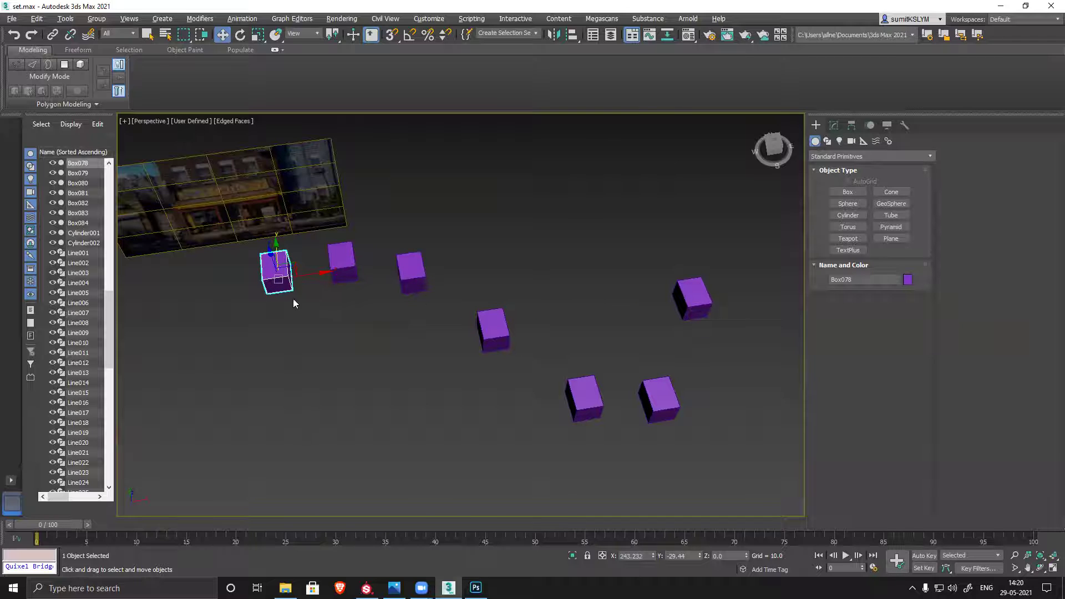
Align the third box to the second box by pivot points in Y and Z Position, with X Position off.
{"action": "left_click", "coordinate": [417, 271]}
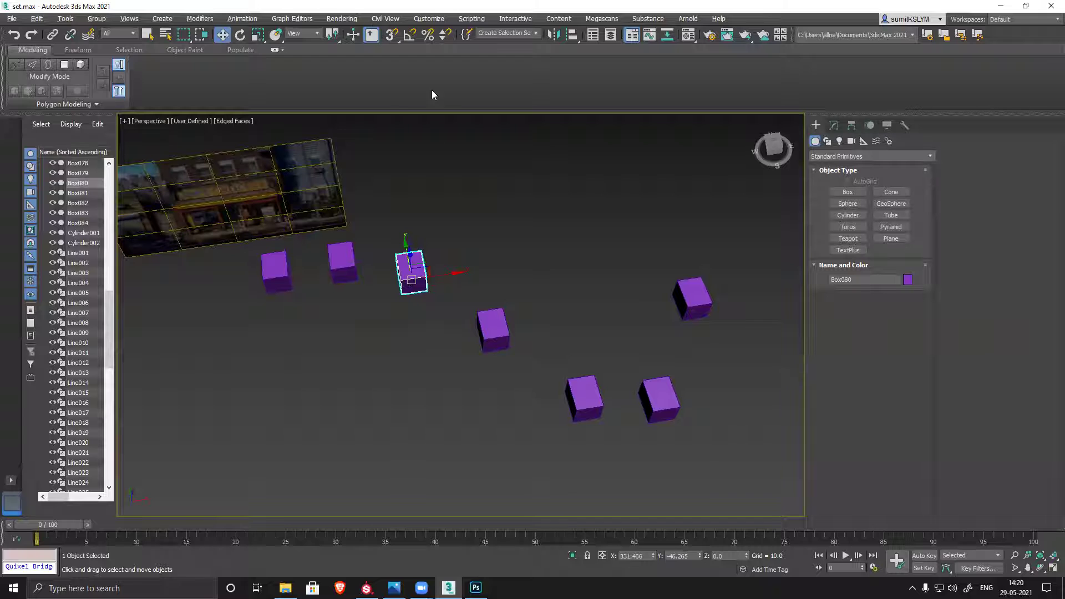
{"action": "left_click", "coordinate": [572, 34]}
{"action": "left_click", "coordinate": [337, 259]}
{"action": "left_click", "coordinate": [557, 181]}
{"action": "left_click", "coordinate": [611, 343]}
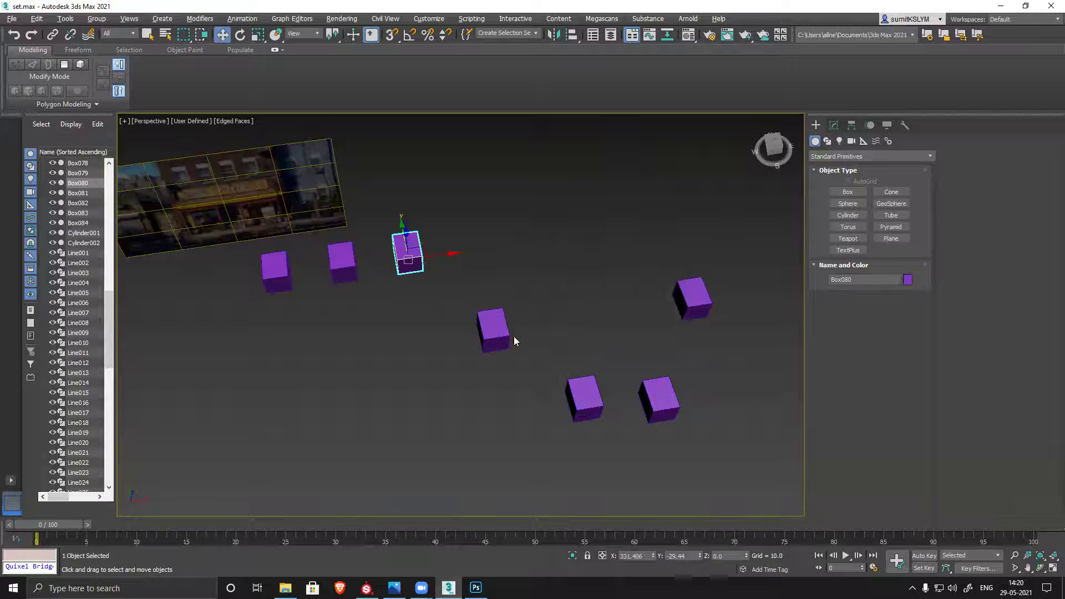
Align the fourth box to the third and the seventh box to the fourth by pivot points in Y and Z Position.
{"action": "left_click", "coordinate": [494, 324]}
{"action": "key", "text": "alt+a"}
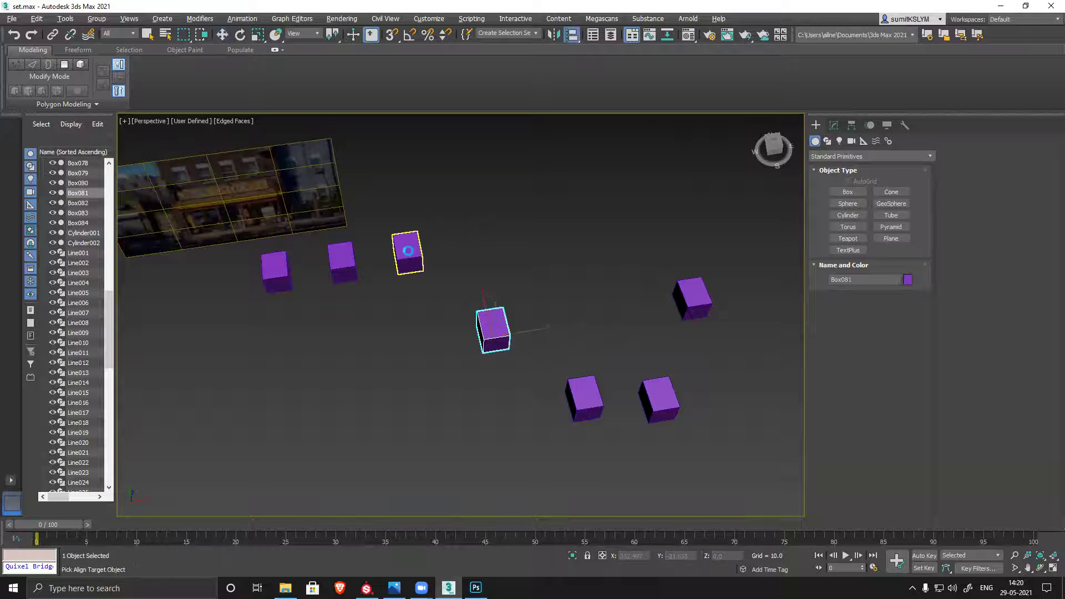
{"action": "left_click", "coordinate": [408, 252]}
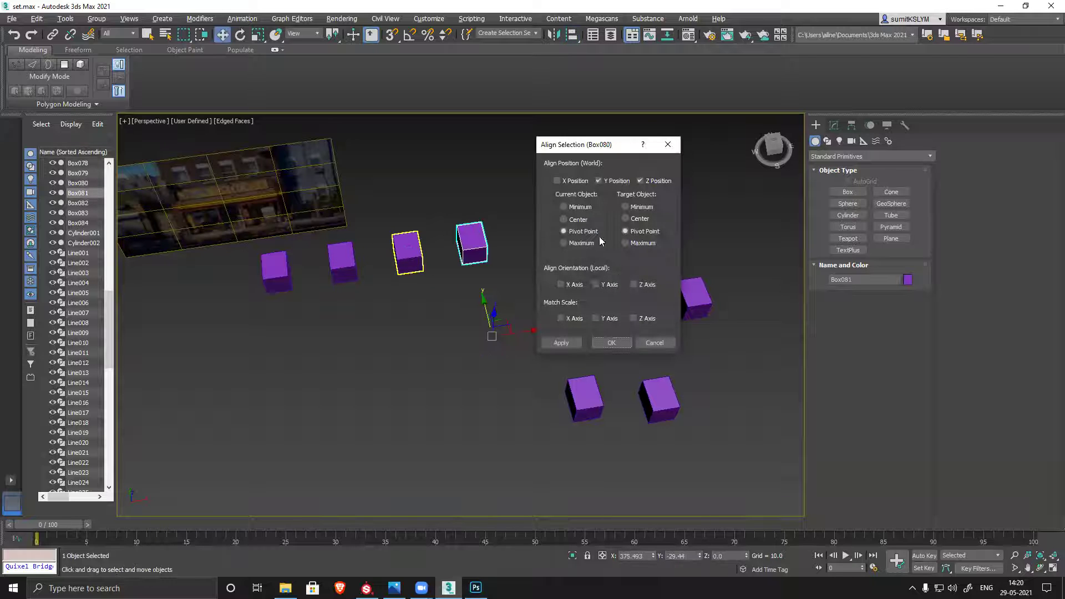
{"action": "left_click", "coordinate": [613, 343]}
{"action": "left_click", "coordinate": [703, 293]}
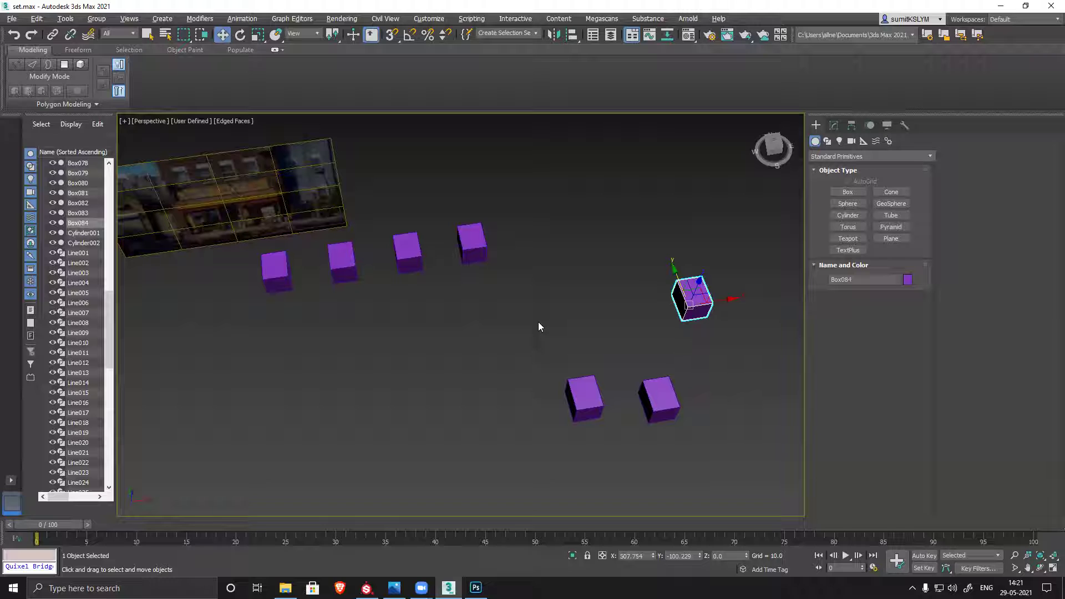
{"action": "key", "text": "alt+a"}
{"action": "left_click", "coordinate": [475, 241]}
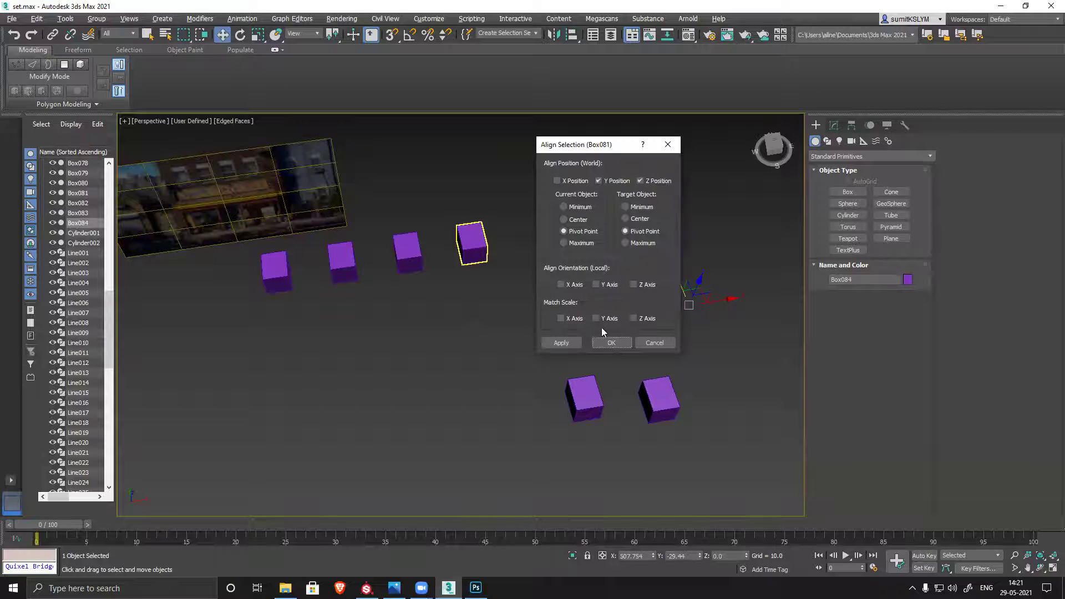
{"action": "left_click", "coordinate": [613, 343]}
Align the fifth box to the fourth and the sixth box to the fifth by pivot points in Y and Z Position.
{"action": "left_click", "coordinate": [584, 397]}
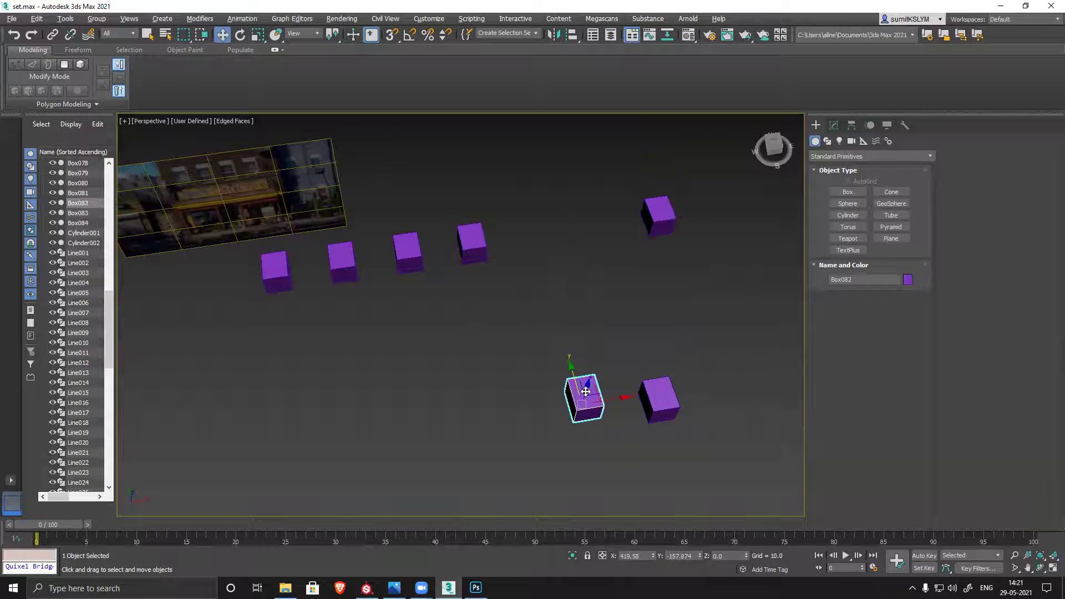
{"action": "key", "text": "alt+a"}
{"action": "left_click", "coordinate": [475, 242]}
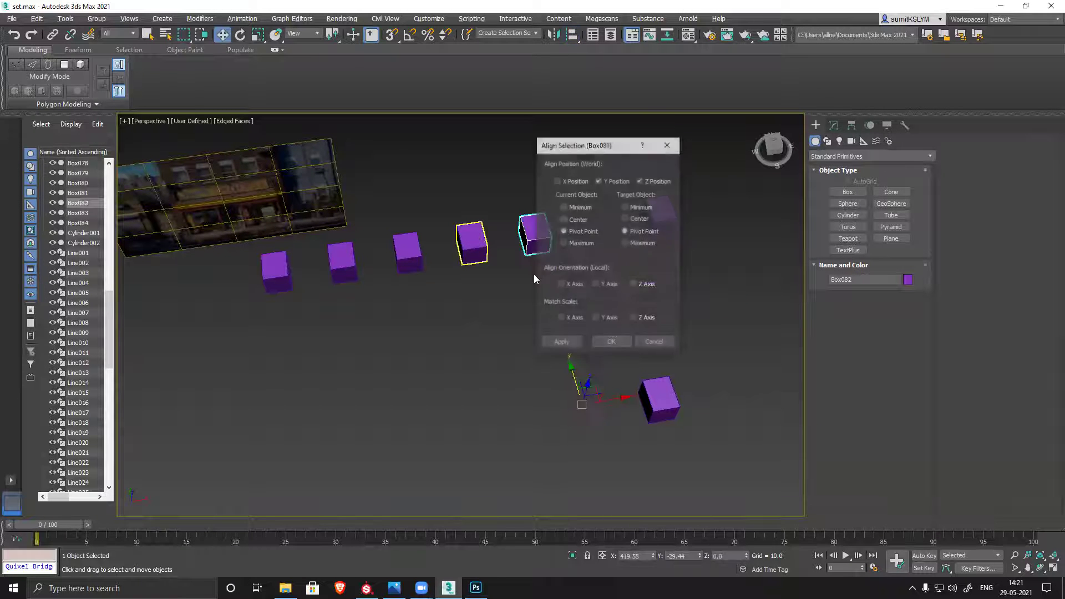
{"action": "left_click", "coordinate": [611, 342]}
{"action": "left_click", "coordinate": [659, 400]}
{"action": "key", "text": "alt+a"}
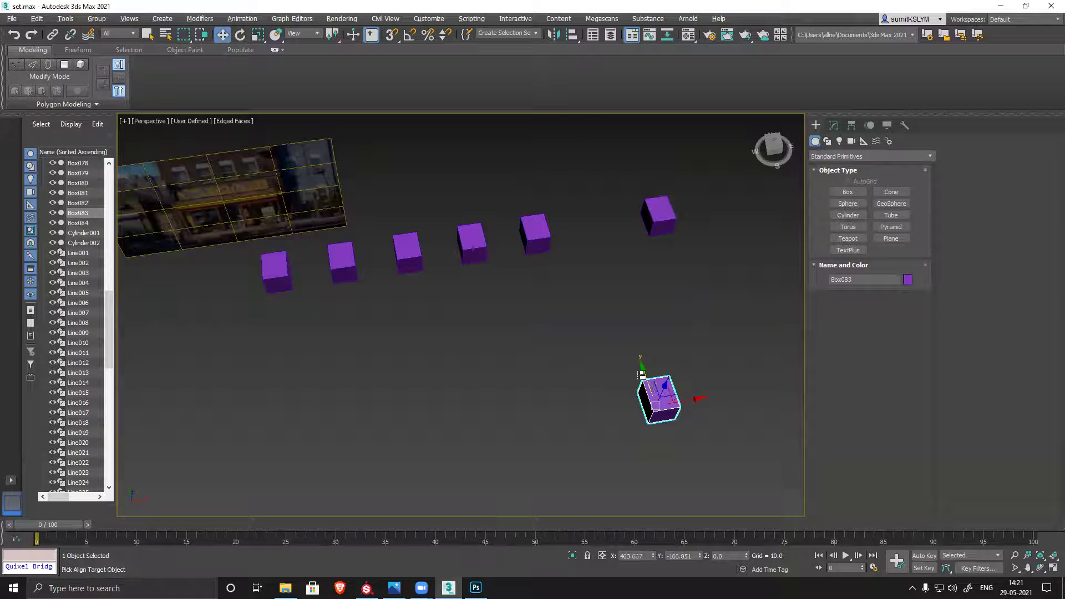
{"action": "left_click", "coordinate": [541, 228]}
{"action": "left_click", "coordinate": [611, 343]}
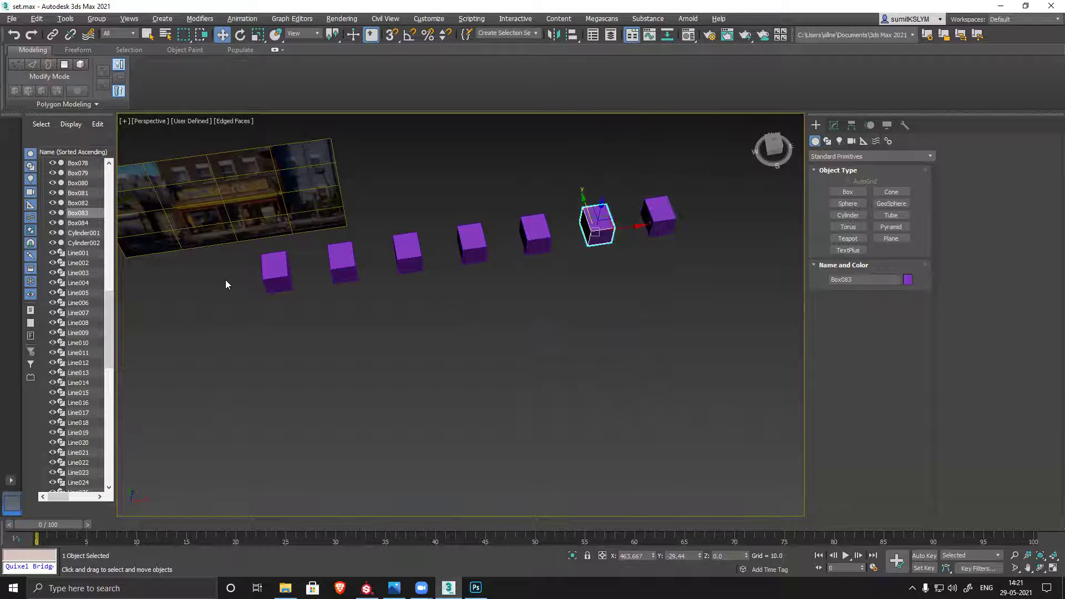
Select the second box and examine the aligned row beside the street set from several angles.
{"action": "middle_click_drag", "start_coordinate": [534, 288], "coordinate": [484, 321], "text": "alt"}
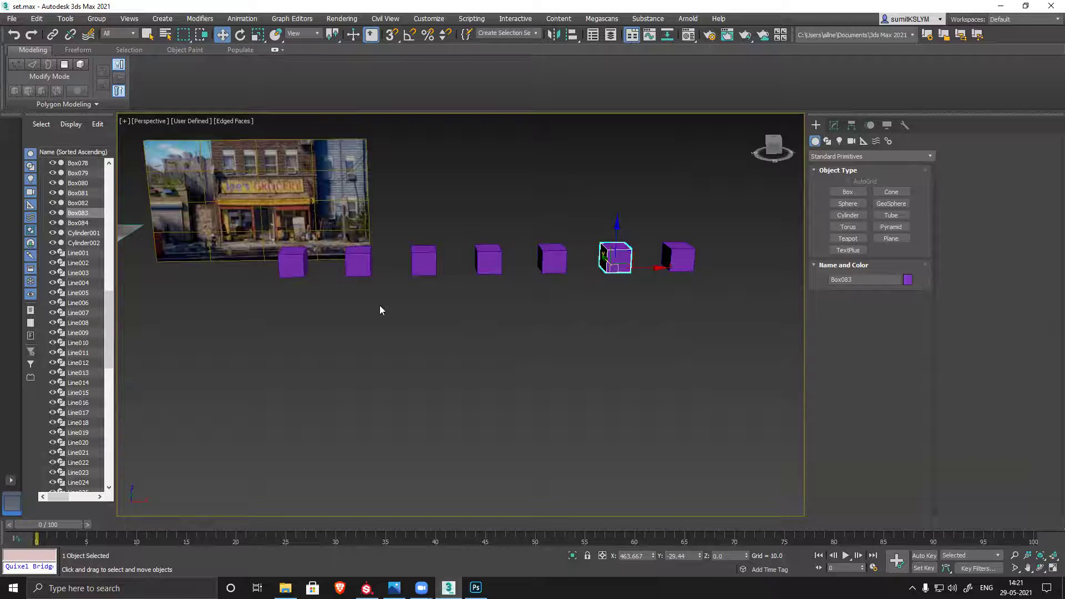
{"action": "middle_click_drag", "start_coordinate": [380, 310], "coordinate": [394, 304], "text": "alt"}
{"action": "left_click", "coordinate": [360, 283]}
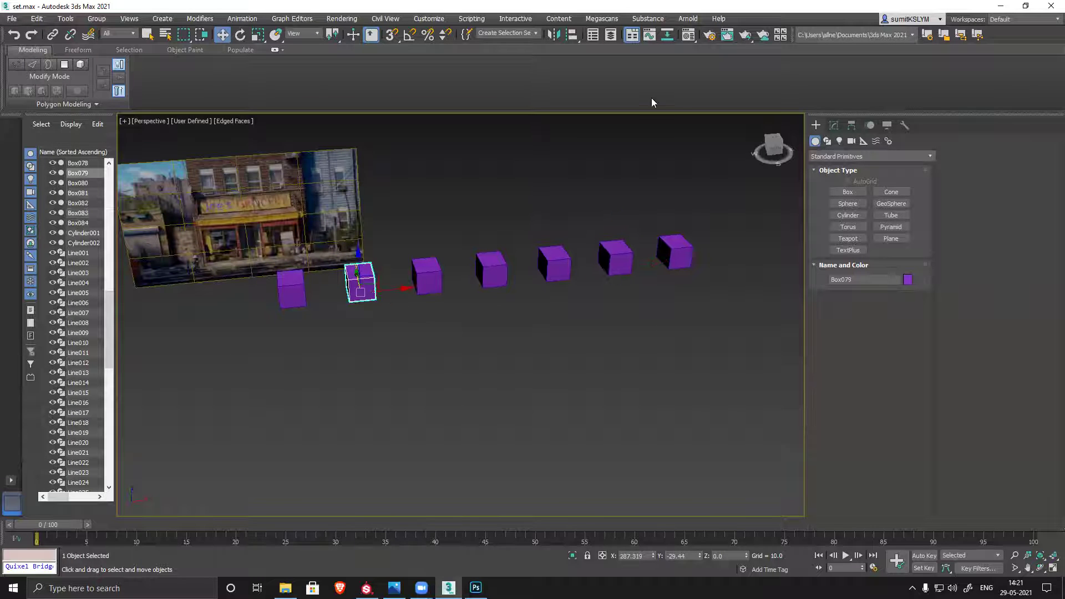
{"action": "left_click", "coordinate": [577, 36]}
{"action": "middle_click_drag", "start_coordinate": [528, 301], "coordinate": [441, 347], "text": "alt"}
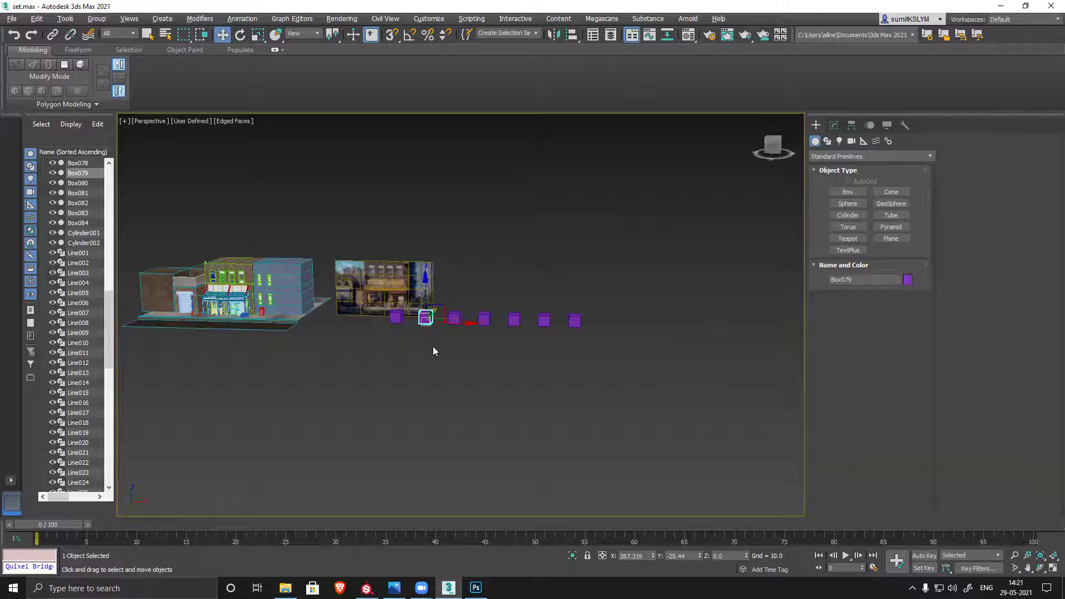
{"action": "middle_click_drag", "start_coordinate": [433, 346], "coordinate": [433, 359], "text": "alt"}
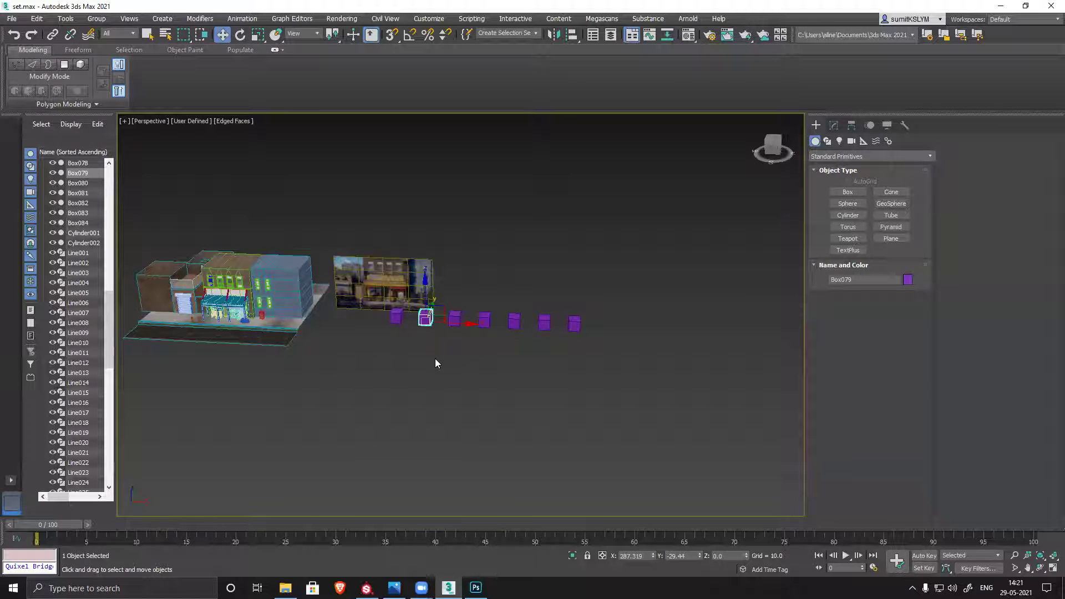
{"action": "mouse_move", "coordinate": [416, 357]}
{"action": "middle_mouse_down"}
{"action": "mouse_move", "coordinate": [400, 364]}
{"action": "mouse_move", "coordinate": [402, 345]}
{"action": "middle_mouse_up"}
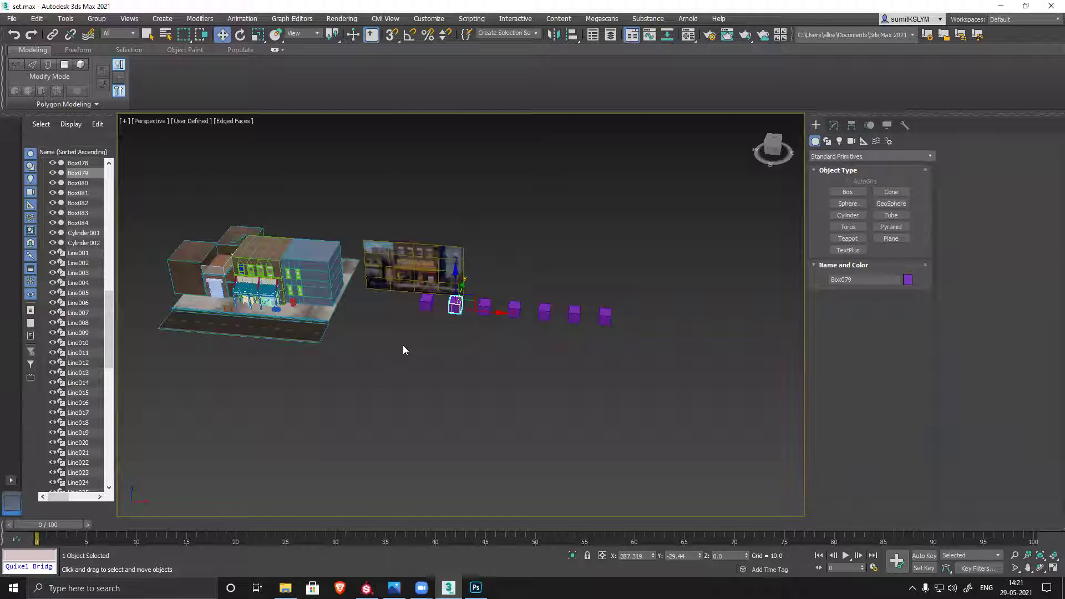
{"action": "middle_click_drag", "start_coordinate": [364, 352], "coordinate": [373, 339], "text": "alt"}
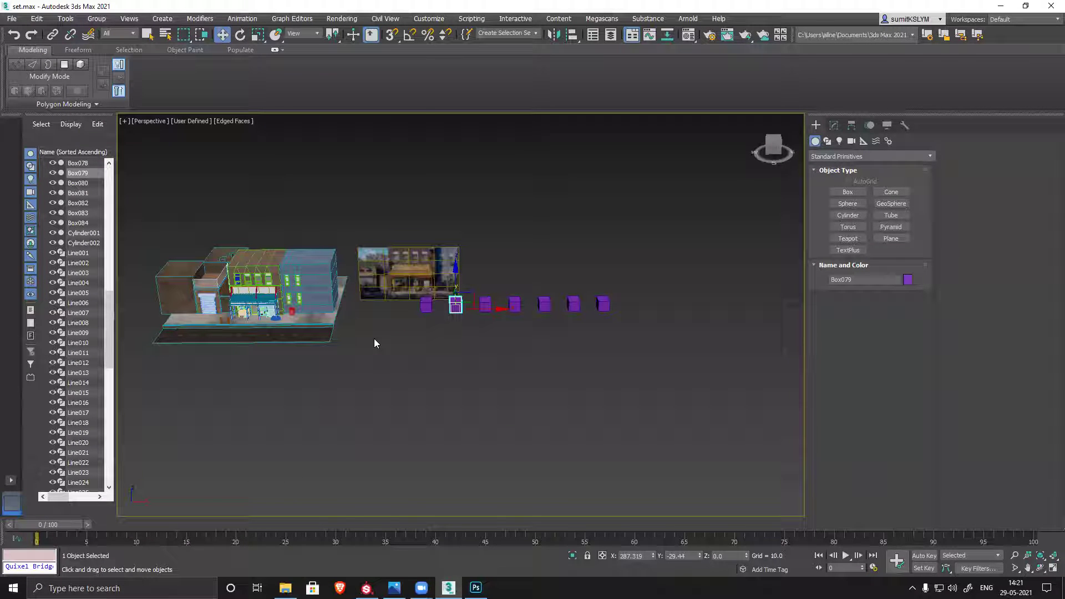
{"action": "middle_click_drag", "start_coordinate": [348, 358], "coordinate": [407, 355]}
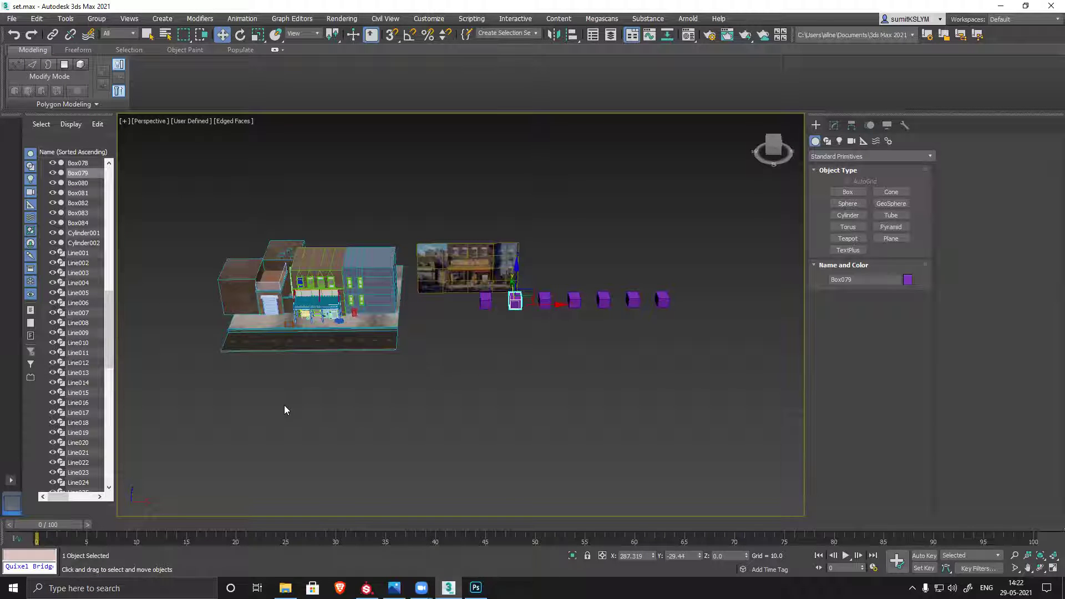
{"action": "middle_click_drag", "start_coordinate": [456, 374], "coordinate": [438, 381], "text": "alt"}
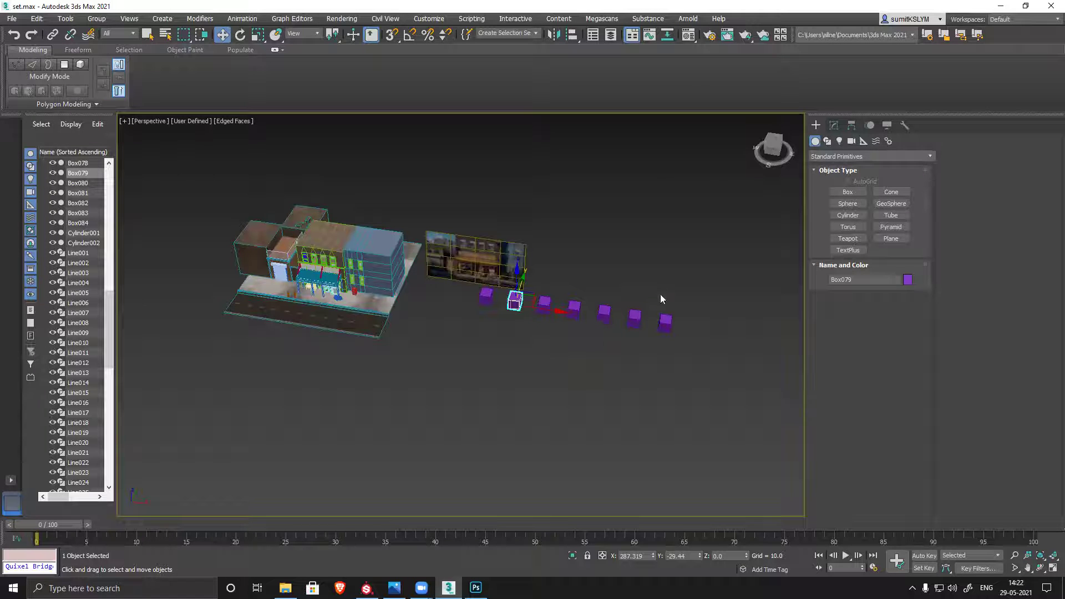
Add an Unwrap UVW modifier to the second box in the row.
{"action": "left_click", "coordinate": [833, 125]}
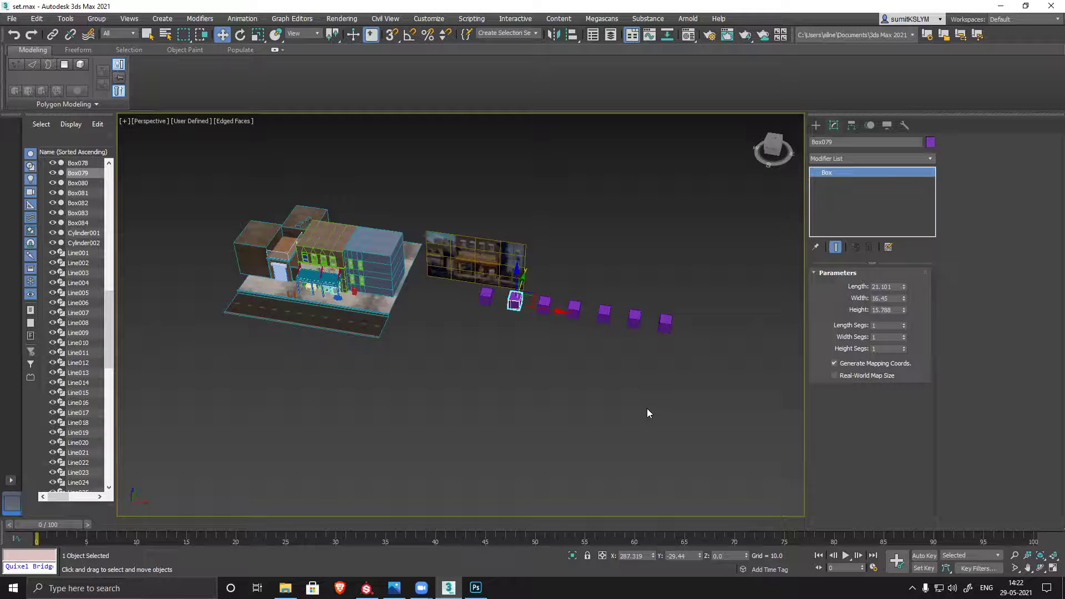
{"action": "scroll", "coordinate": [581, 384], "scroll_direction": "up", "scroll_amount": 5}
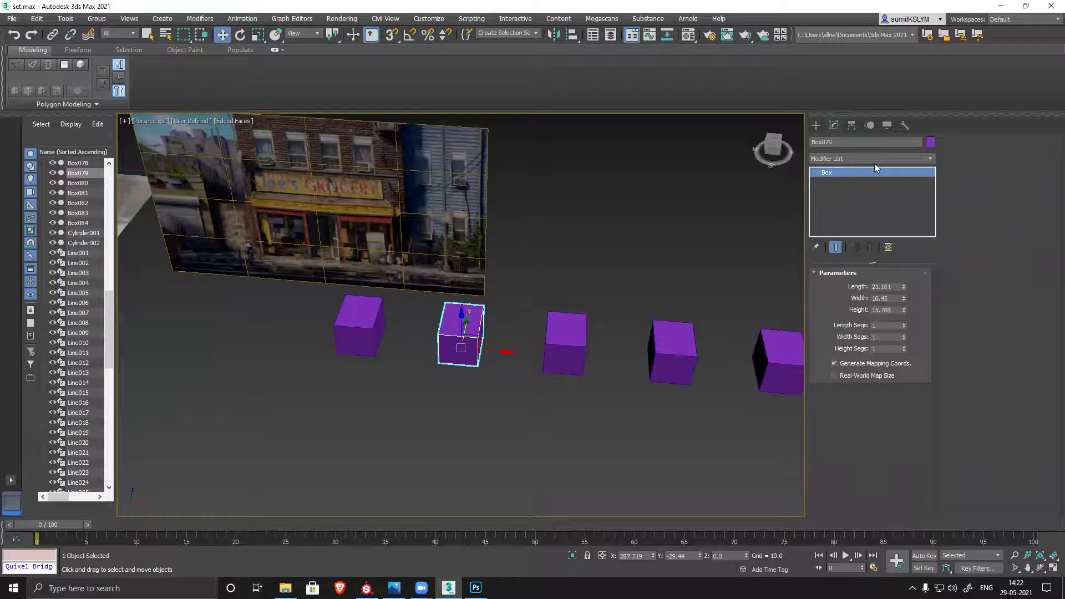
{"action": "left_click", "coordinate": [871, 155]}
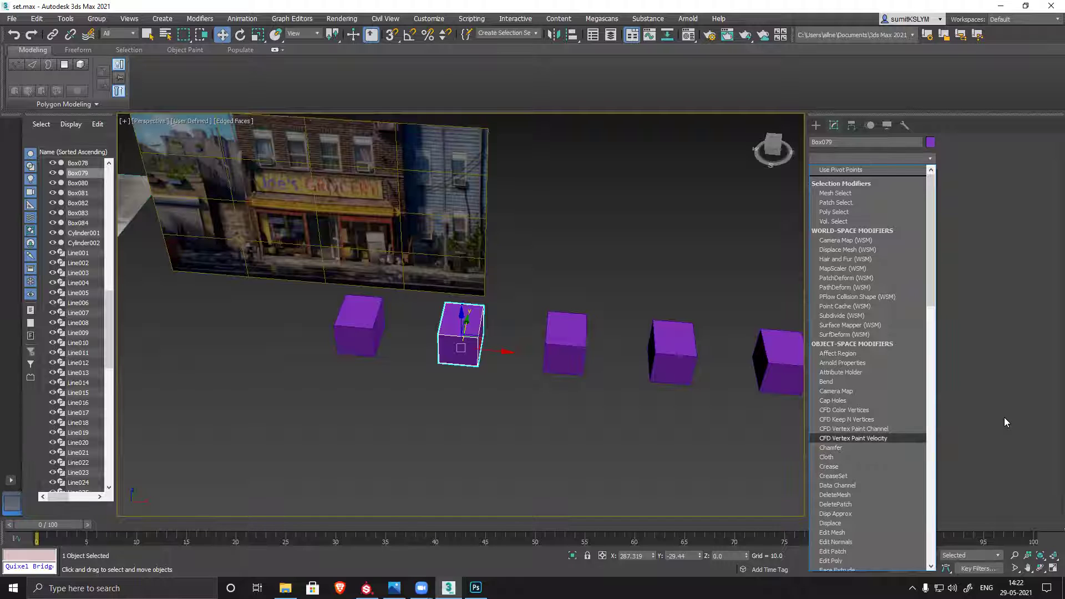
{"action": "key", "text": "u"}
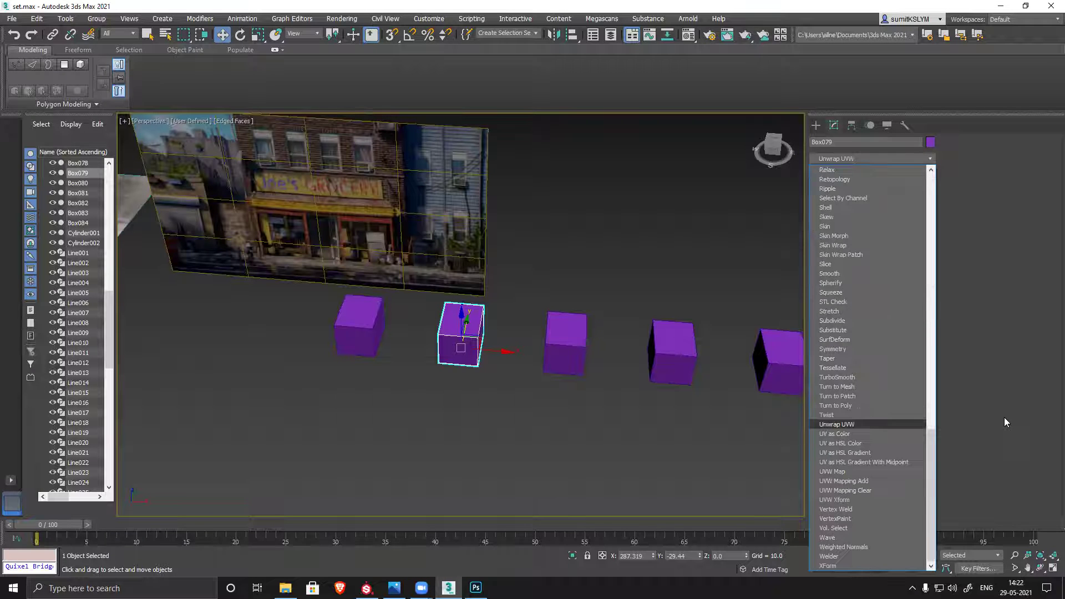
{"action": "left_click", "coordinate": [862, 425]}
{"action": "middle_click_drag", "start_coordinate": [703, 260], "coordinate": [657, 218]}
{"action": "scroll", "coordinate": [607, 297], "scroll_direction": "down", "scroll_amount": 3}
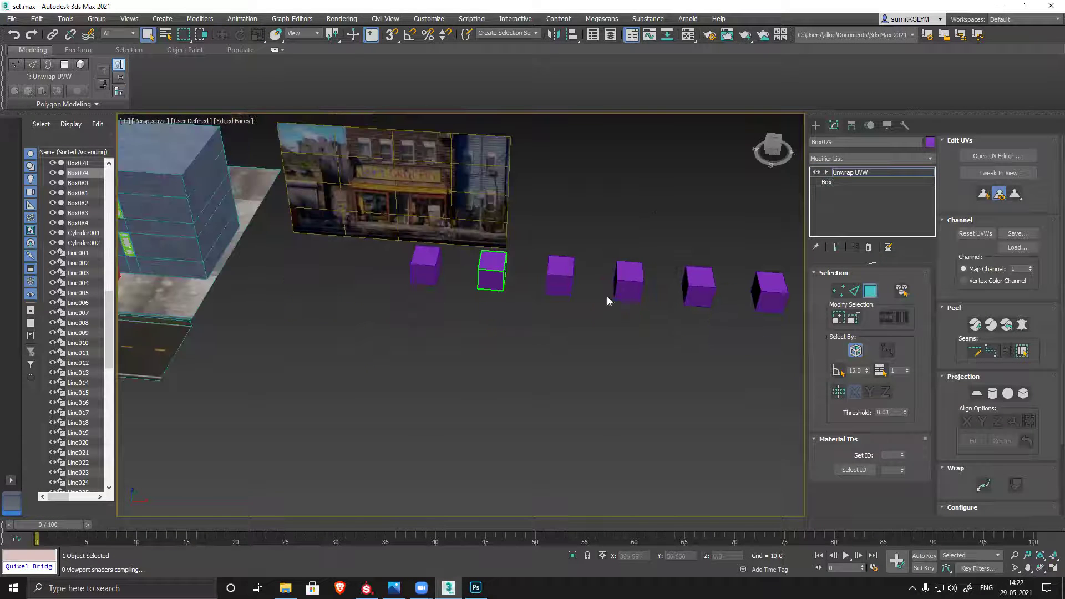
Check the second box's UV layout in the UV Editor and return to its base Box level in the modifier stack.
{"action": "left_click", "coordinate": [1011, 157]}
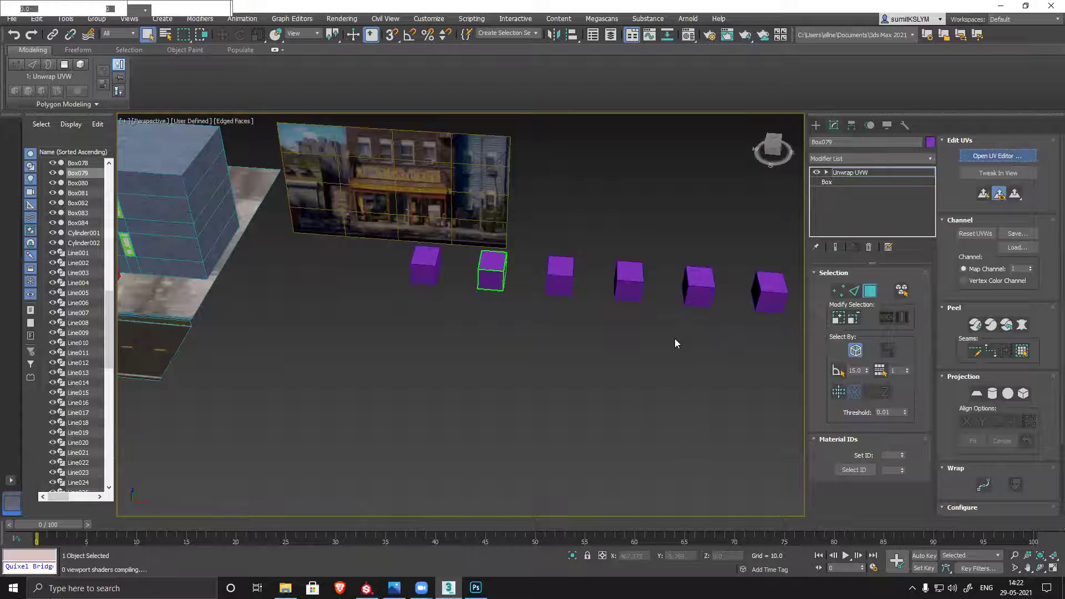
{"action": "scroll", "coordinate": [185, 298], "scroll_direction": "down", "scroll_amount": 3}
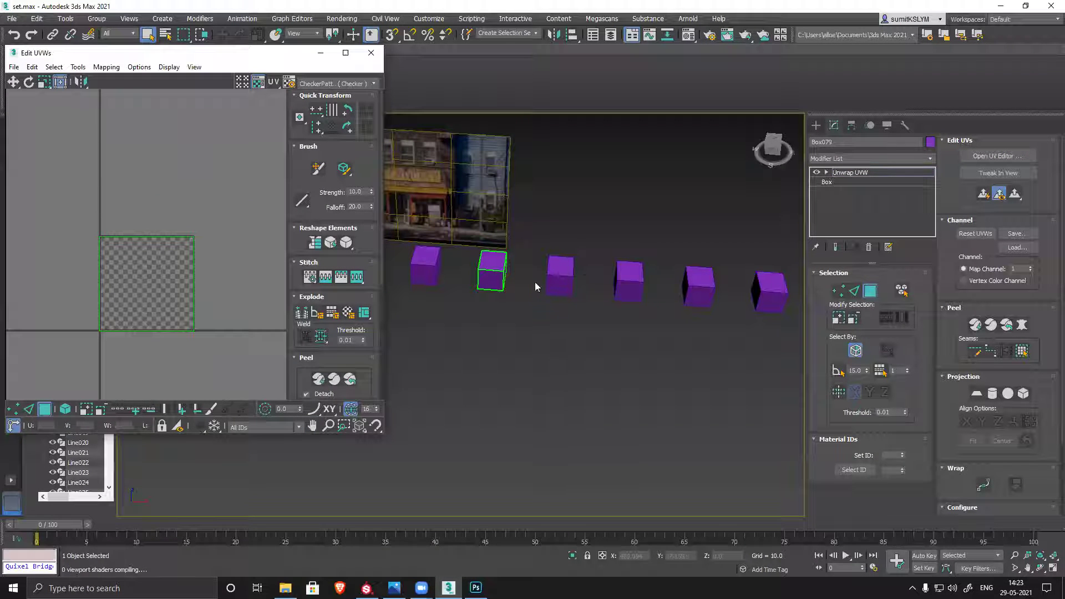
{"action": "left_click", "coordinate": [370, 52]}
{"action": "left_click", "coordinate": [846, 182]}
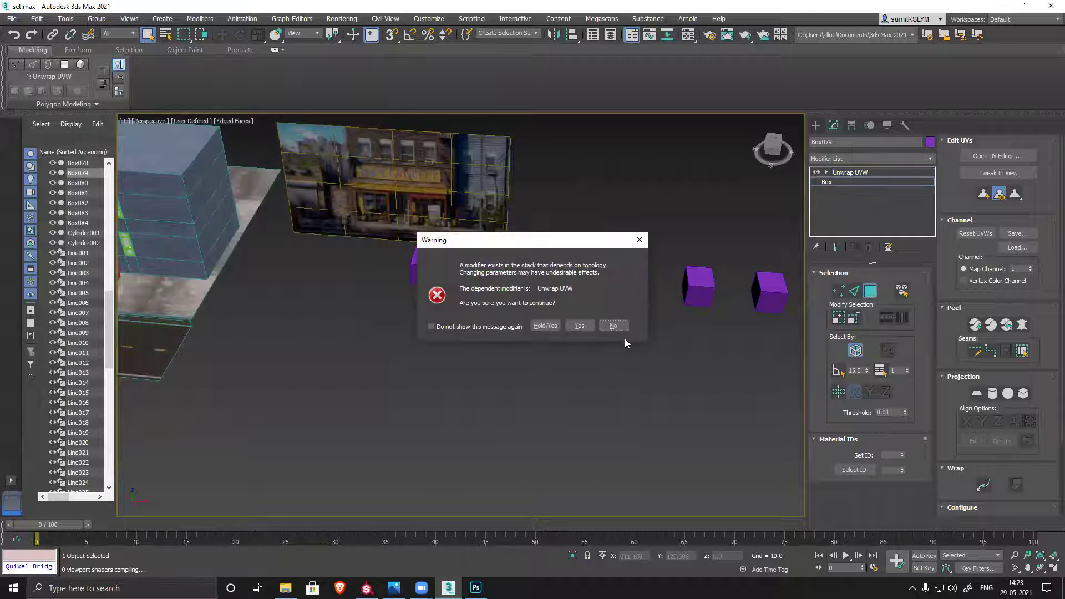
{"action": "left_click", "coordinate": [579, 326]}
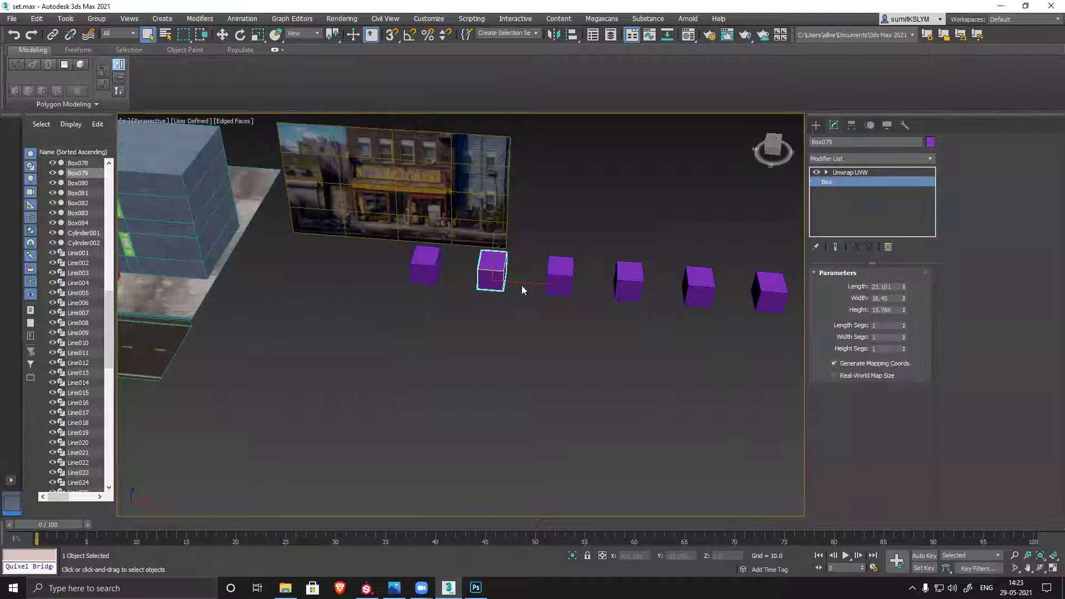
Enable Real-World Map Size on the third box and open its UVs in the UV Editor with an Unwrap UVW modifier.
{"action": "left_click", "coordinate": [549, 265]}
{"action": "left_click", "coordinate": [860, 377]}
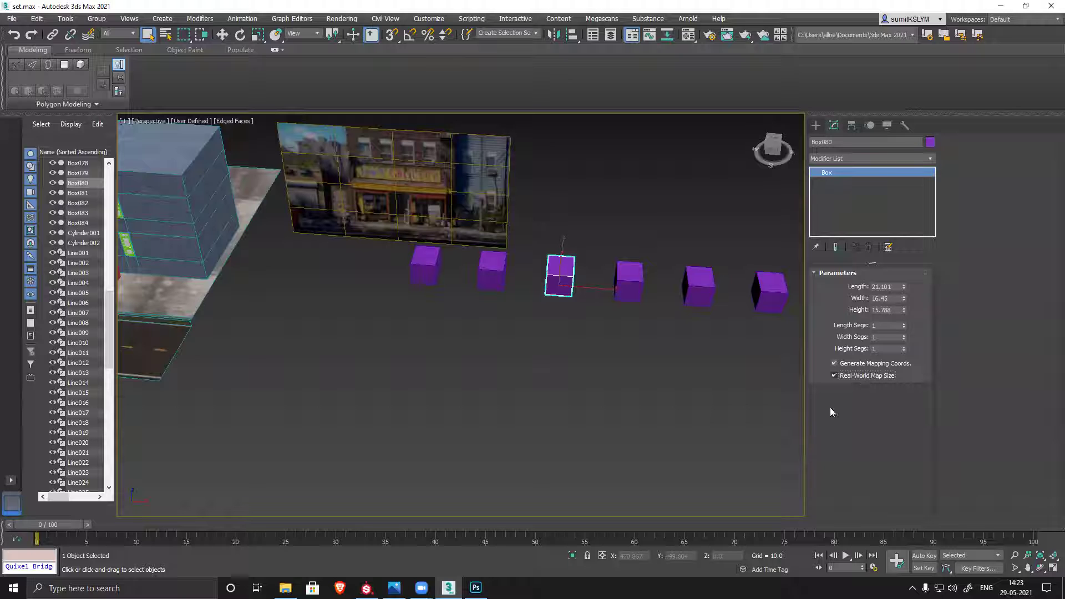
{"action": "left_click", "coordinate": [865, 158]}
{"action": "scroll", "coordinate": [865, 158], "scroll_direction": "down", "scroll_amount": 3}
{"action": "left_click", "coordinate": [865, 158]}
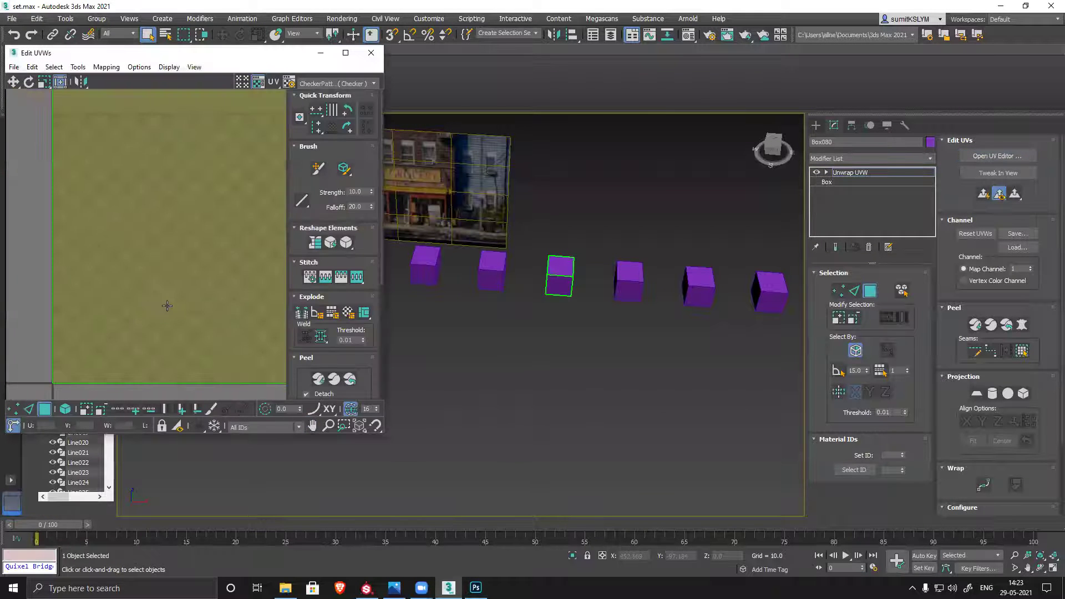
Examine the size of the third box's UV faces against the checker tile in the UV Editor.
{"action": "scroll", "coordinate": [158, 319], "scroll_direction": "down", "scroll_amount": 3}
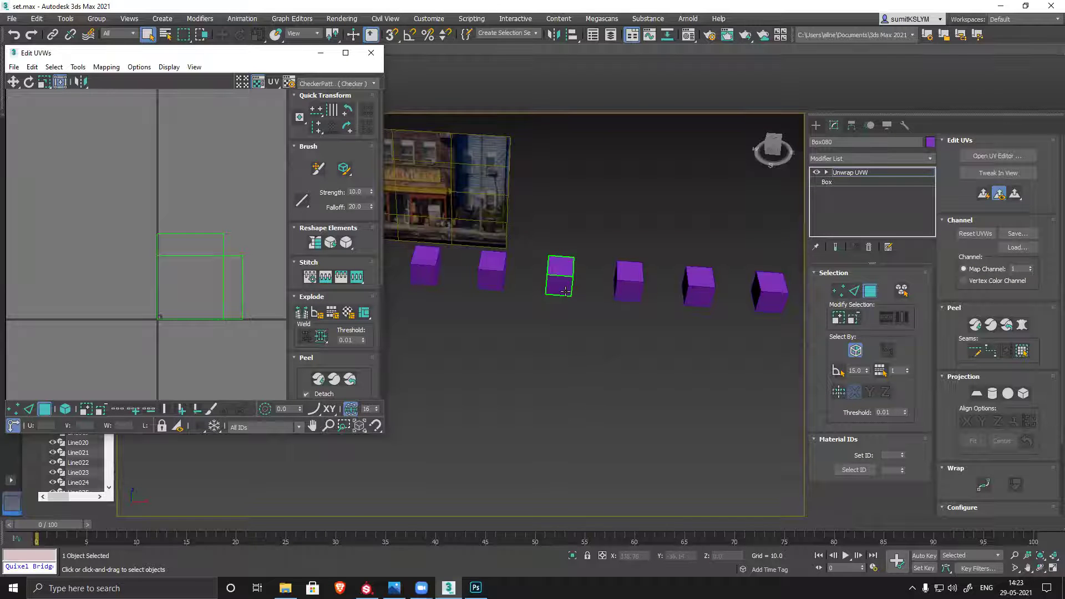
{"action": "left_click", "coordinate": [211, 294]}
{"action": "scroll", "coordinate": [161, 300], "scroll_direction": "up", "scroll_amount": 5}
{"action": "scroll", "coordinate": [141, 303], "scroll_direction": "up", "scroll_amount": 3}
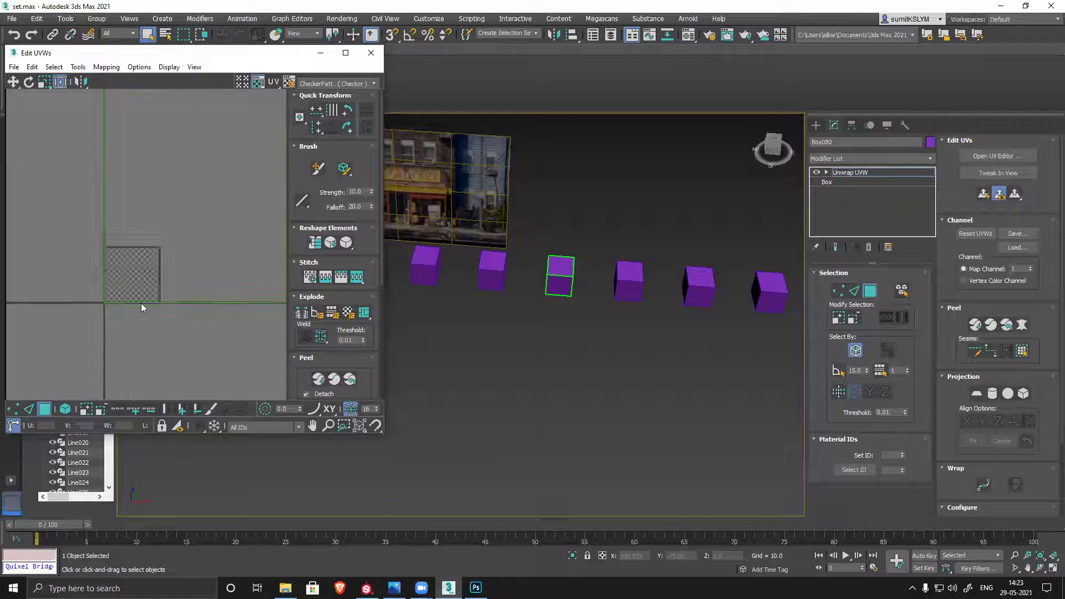
{"action": "scroll", "coordinate": [114, 303], "scroll_direction": "down", "scroll_amount": 6}
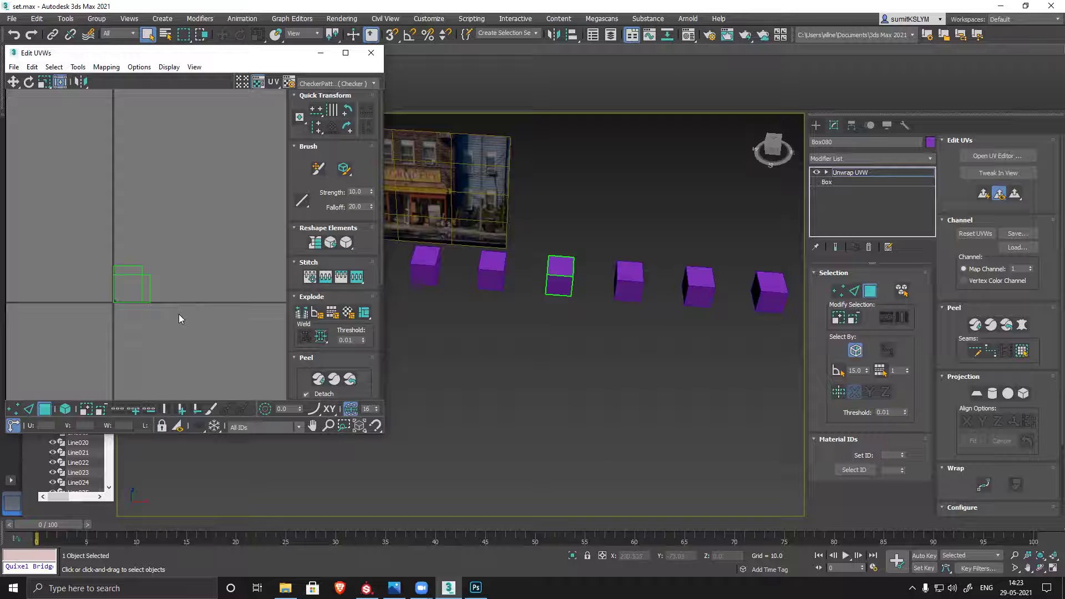
{"action": "left_click", "coordinate": [144, 302]}
{"action": "middle_click_drag", "start_coordinate": [127, 299], "coordinate": [152, 269]}
{"action": "scroll", "coordinate": [152, 269], "scroll_direction": "up", "scroll_amount": 5}
Scale all of the third box's UV faces down uniformly to fit the checker tile and close the UV Editor.
{"action": "left_click_drag", "start_coordinate": [201, 279], "coordinate": [269, 321]}
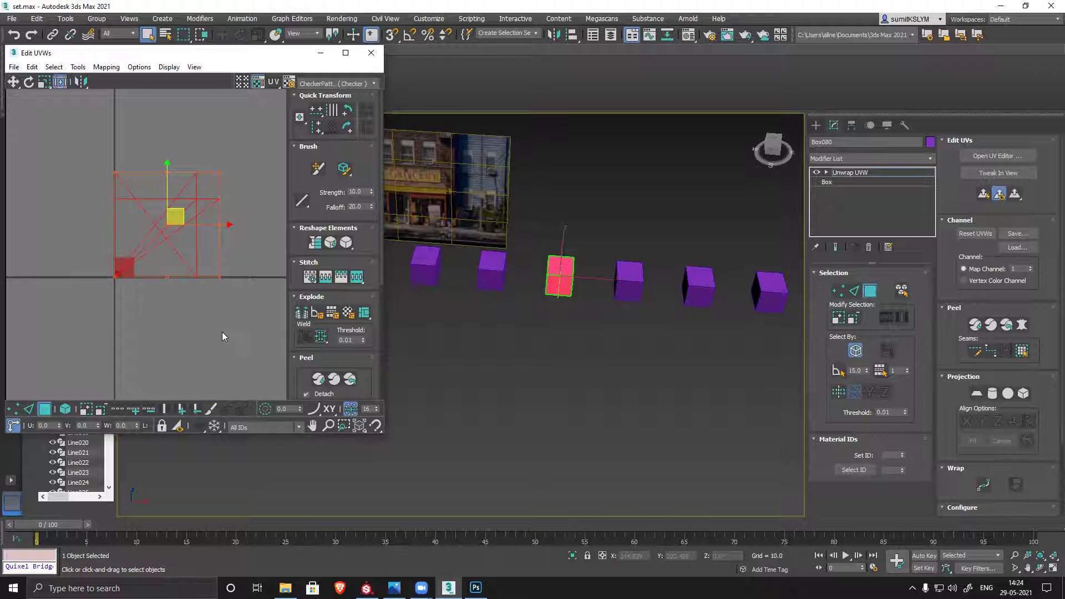
{"action": "scroll", "coordinate": [108, 268], "scroll_direction": "up", "scroll_amount": 4}
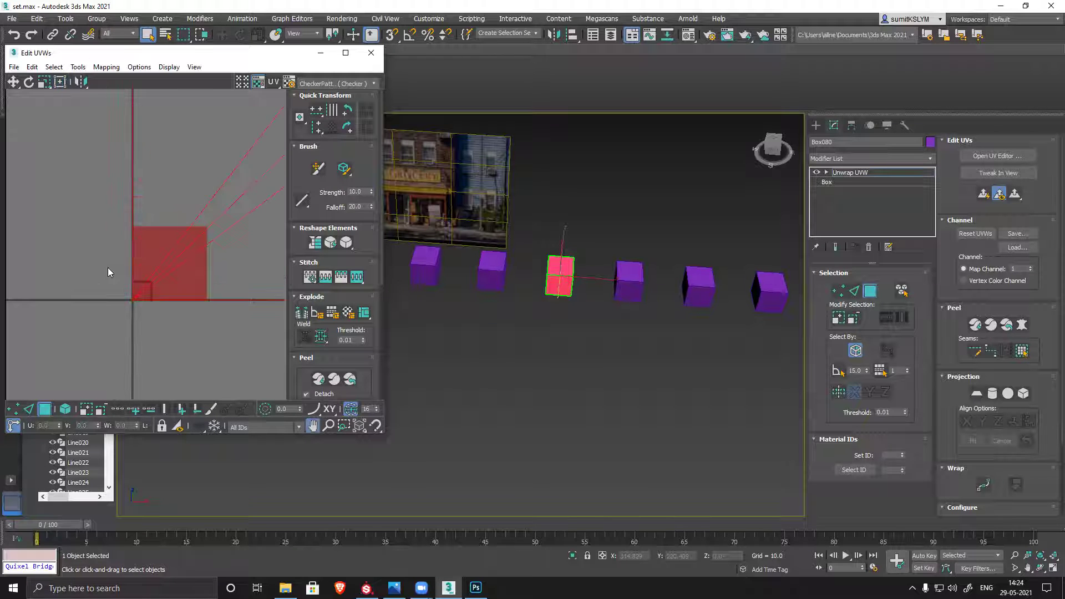
{"action": "scroll", "coordinate": [165, 321], "scroll_direction": "up", "scroll_amount": 3}
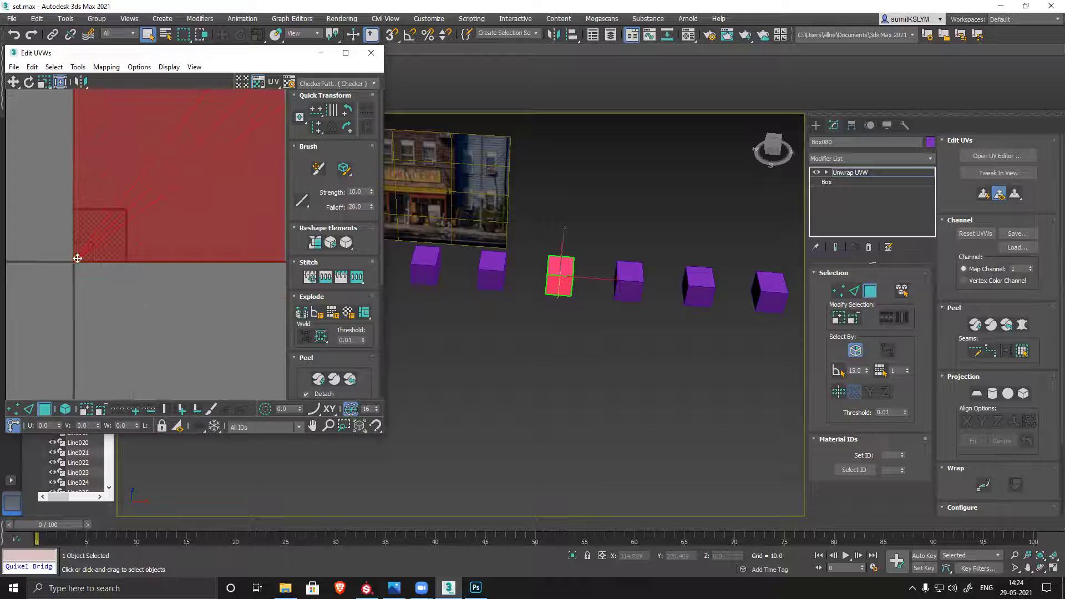
{"action": "scroll", "coordinate": [85, 253], "scroll_direction": "down", "scroll_amount": 3}
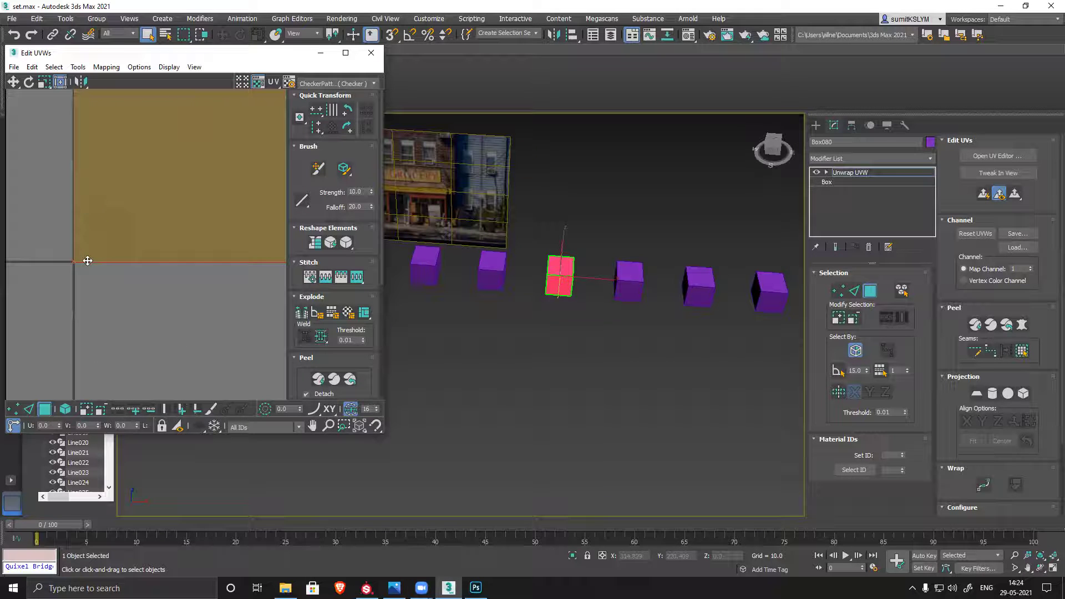
{"action": "left_click_drag", "start_coordinate": [224, 124], "coordinate": [112, 248]}
{"action": "scroll", "coordinate": [111, 244], "scroll_direction": "up", "scroll_amount": 6}
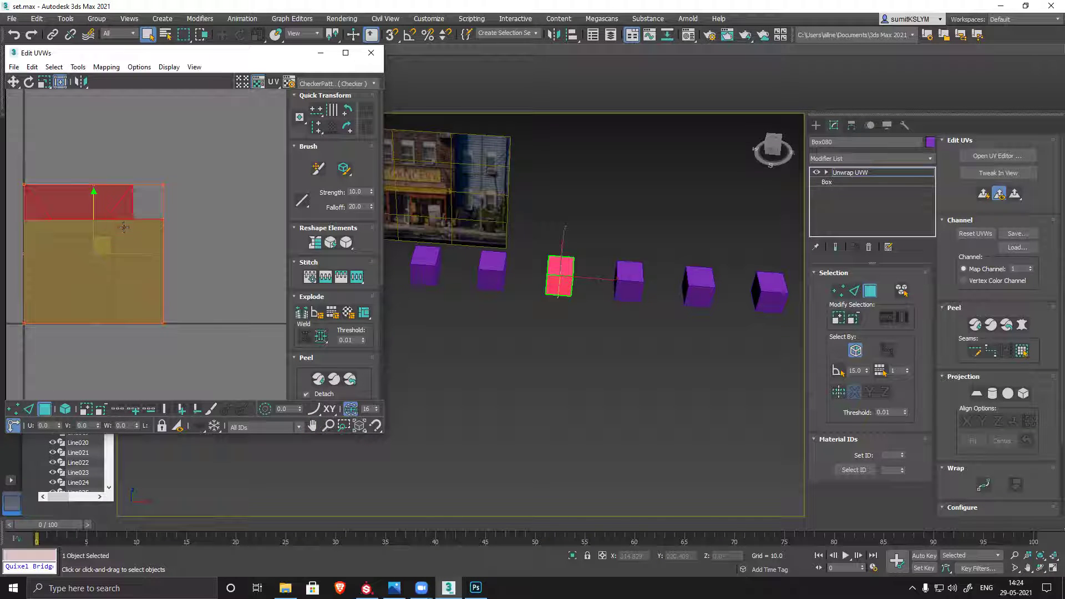
{"action": "left_click_drag", "start_coordinate": [162, 184], "coordinate": [113, 240]}
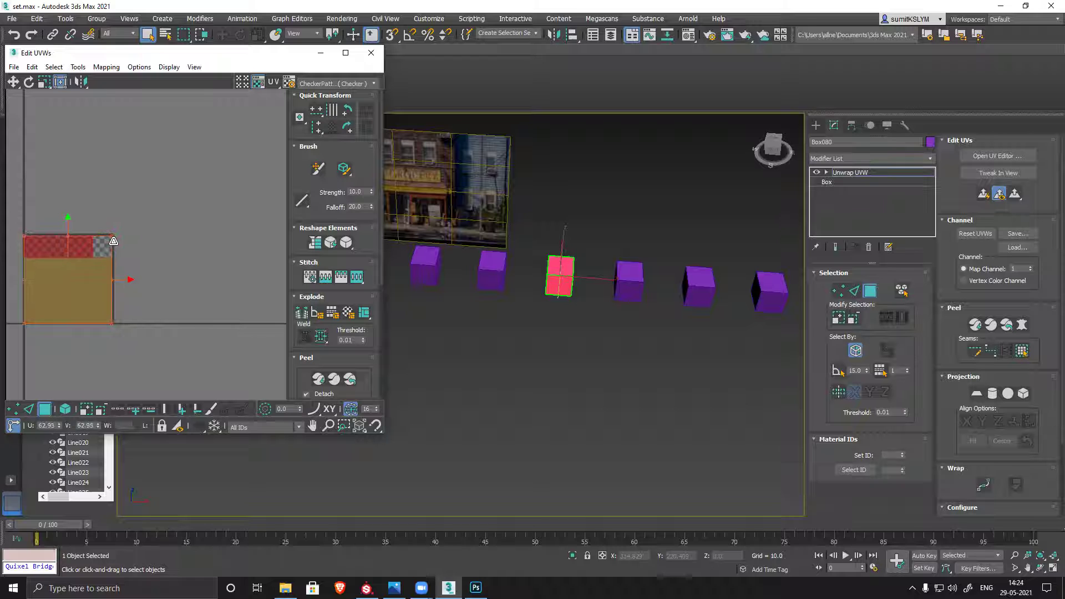
{"action": "left_click", "coordinate": [181, 255]}
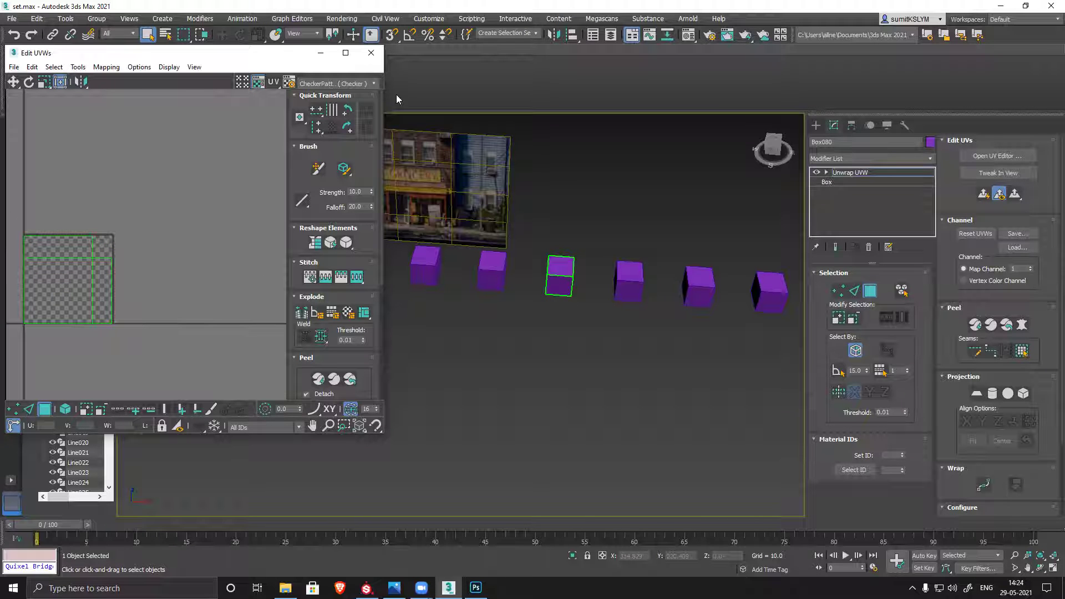
{"action": "left_click", "coordinate": [372, 53]}
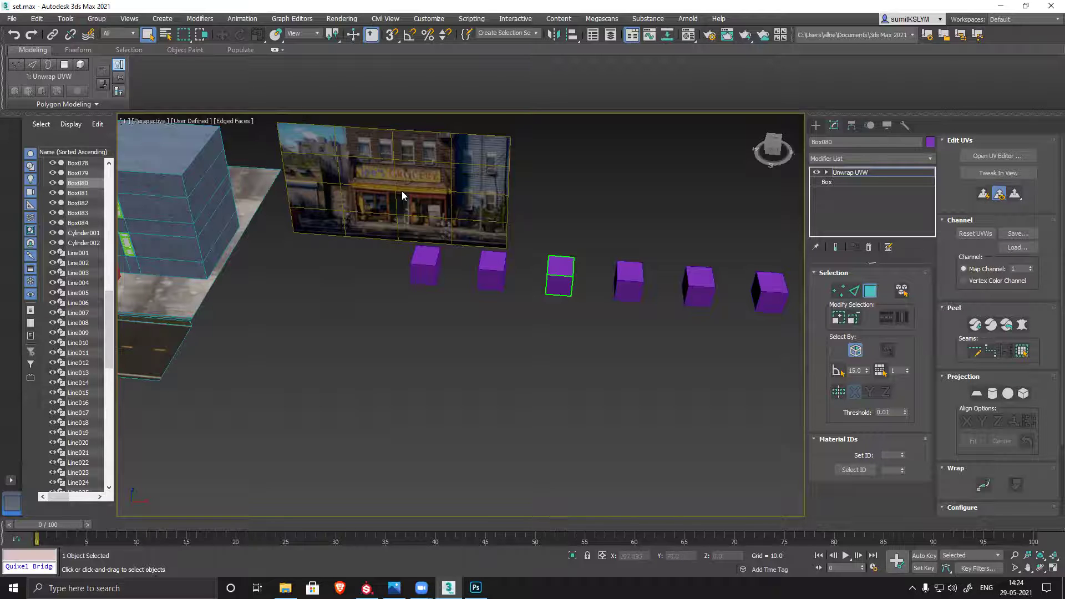
Turn off edged faces in the viewport and examine the street set and its storefront up close.
{"action": "middle_click_drag", "start_coordinate": [261, 346], "coordinate": [465, 345]}
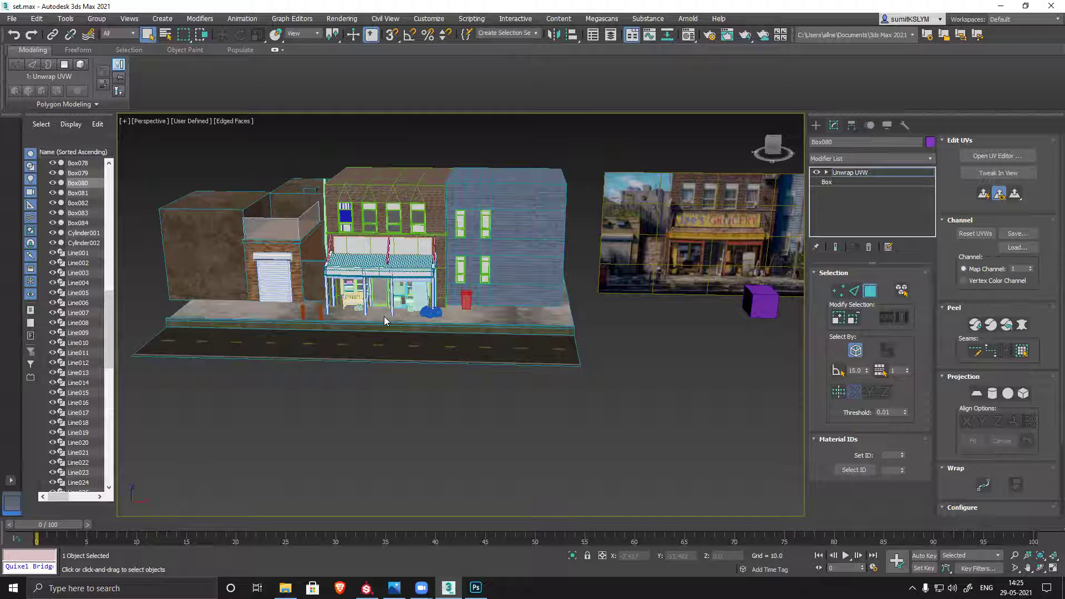
{"action": "key", "text": "F4"}
{"action": "mouse_move", "coordinate": [499, 417]}
{"action": "middle_mouse_down", "text": "alt"}
{"action": "mouse_move", "coordinate": [518, 419]}
{"action": "mouse_move", "coordinate": [509, 410]}
{"action": "middle_mouse_up", "text": "alt"}
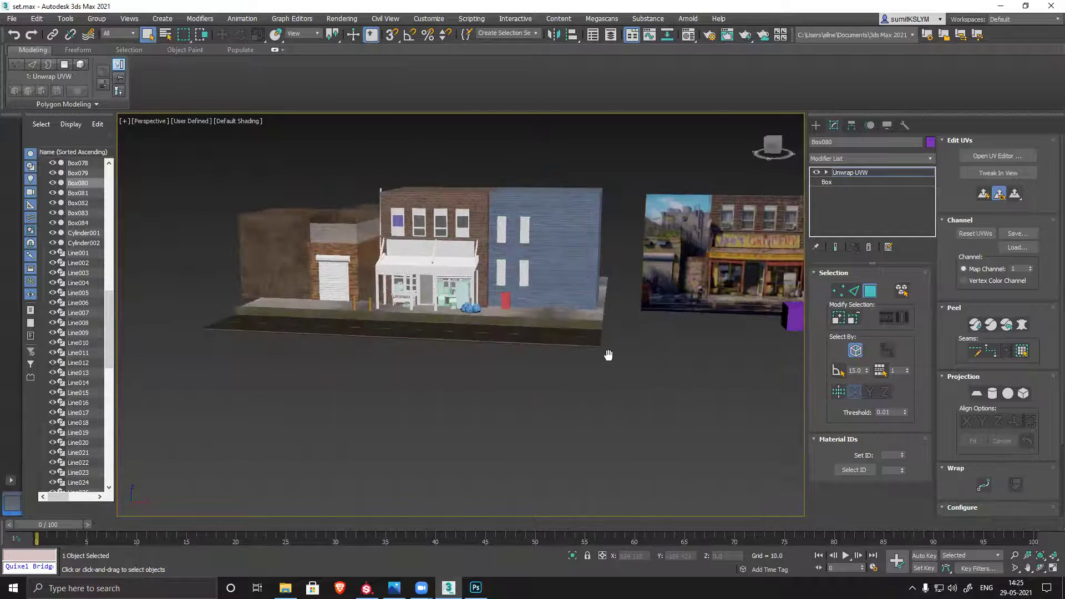
{"action": "middle_click_drag", "start_coordinate": [607, 355], "coordinate": [558, 363], "text": "alt"}
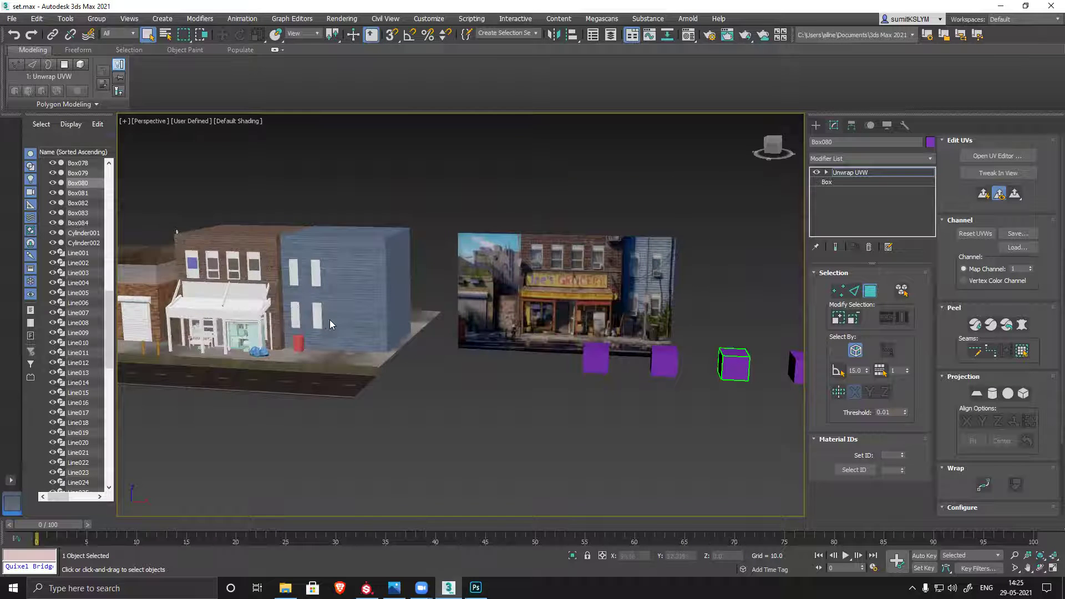
{"action": "middle_click_drag", "start_coordinate": [329, 319], "coordinate": [438, 277]}
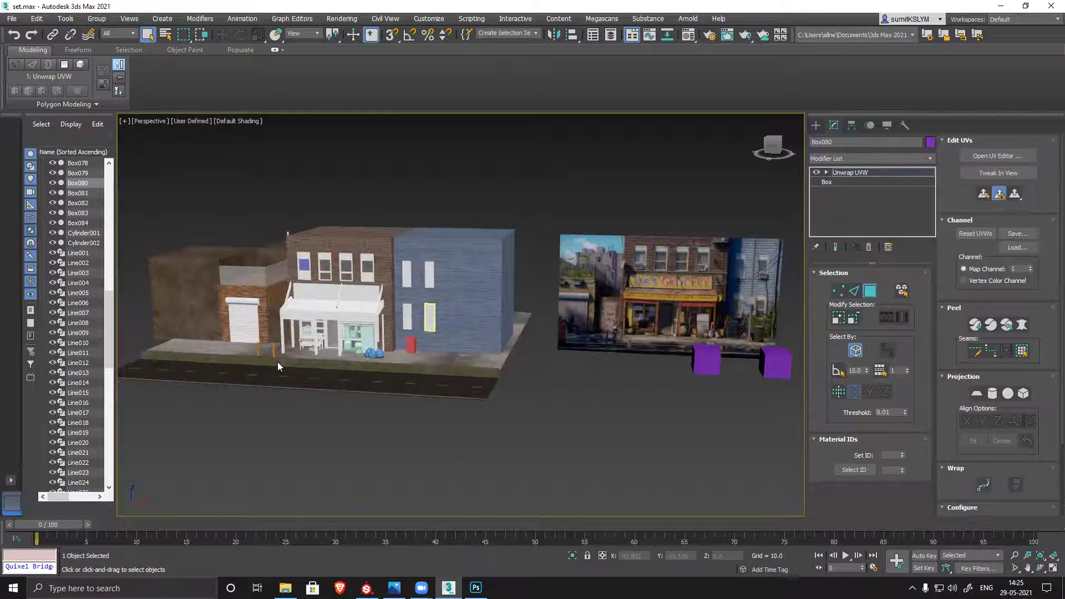
{"action": "scroll", "coordinate": [277, 361], "scroll_direction": "up", "scroll_amount": 6}
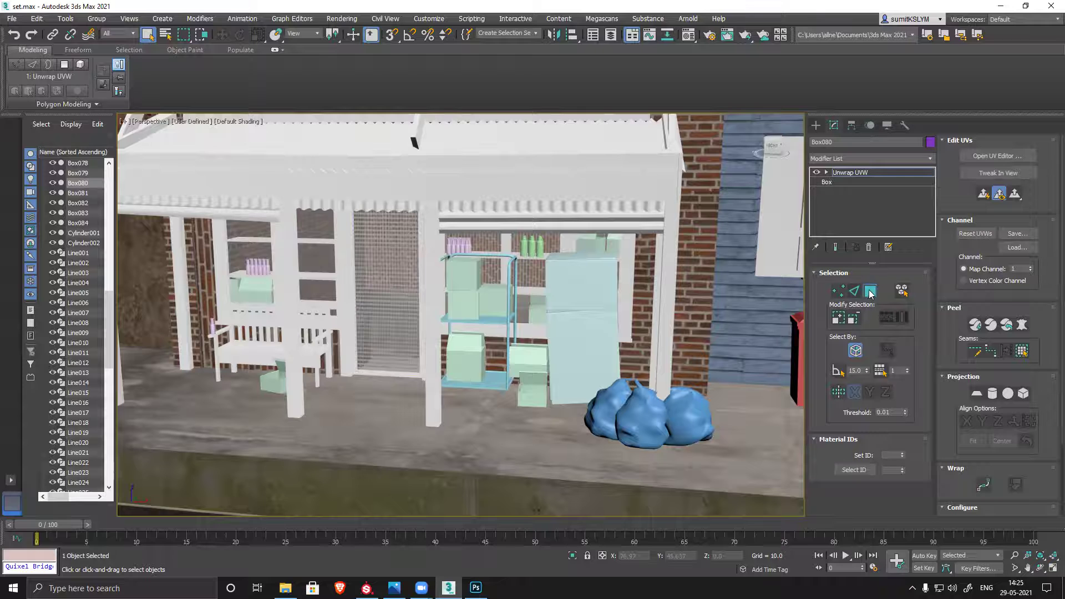
Leave Unwrap UVW polygon editing and delete all seven boxes in the row.
{"action": "left_click", "coordinate": [850, 173]}
{"action": "middle_click_drag", "start_coordinate": [410, 277], "coordinate": [355, 276]}
{"action": "scroll", "coordinate": [356, 276], "scroll_direction": "down", "scroll_amount": 10}
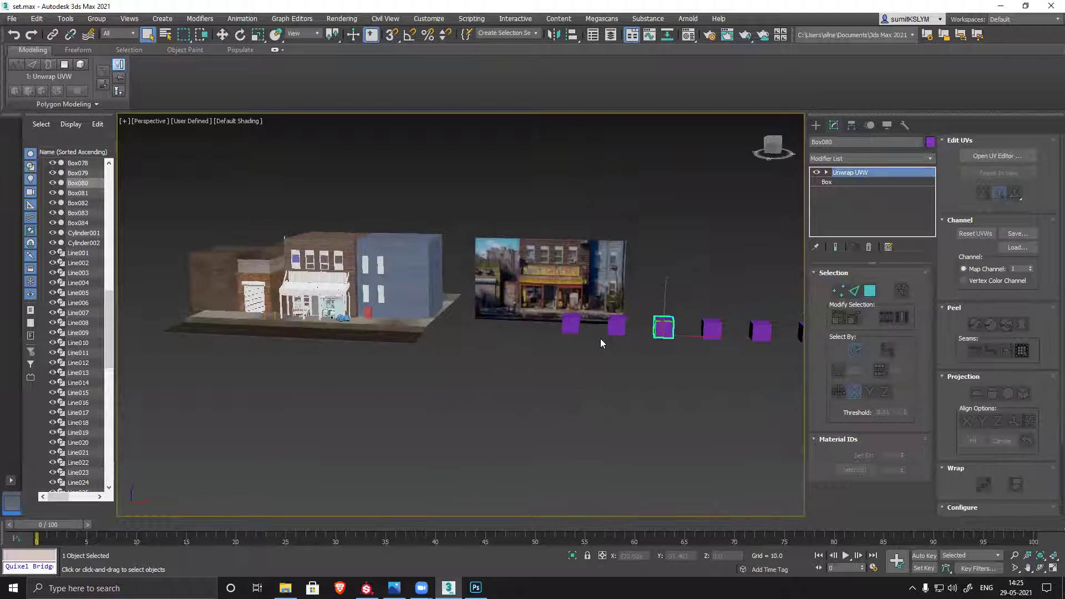
{"action": "middle_click_drag", "start_coordinate": [590, 372], "coordinate": [390, 293], "text": "alt"}
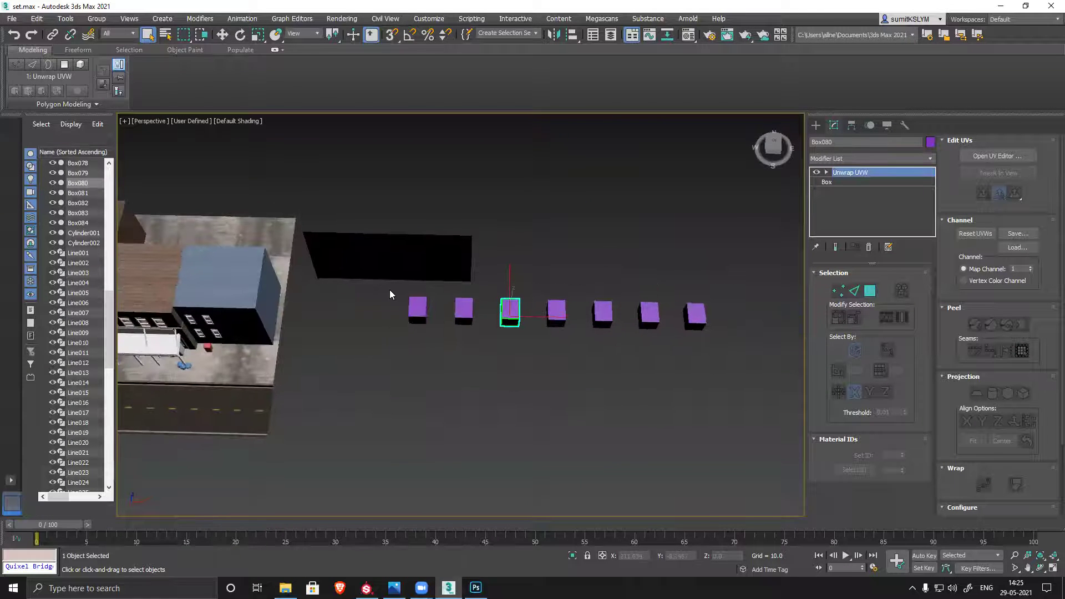
{"action": "left_click_drag", "start_coordinate": [821, 374], "coordinate": [711, 373]}
{"action": "key", "text": "Delete"}
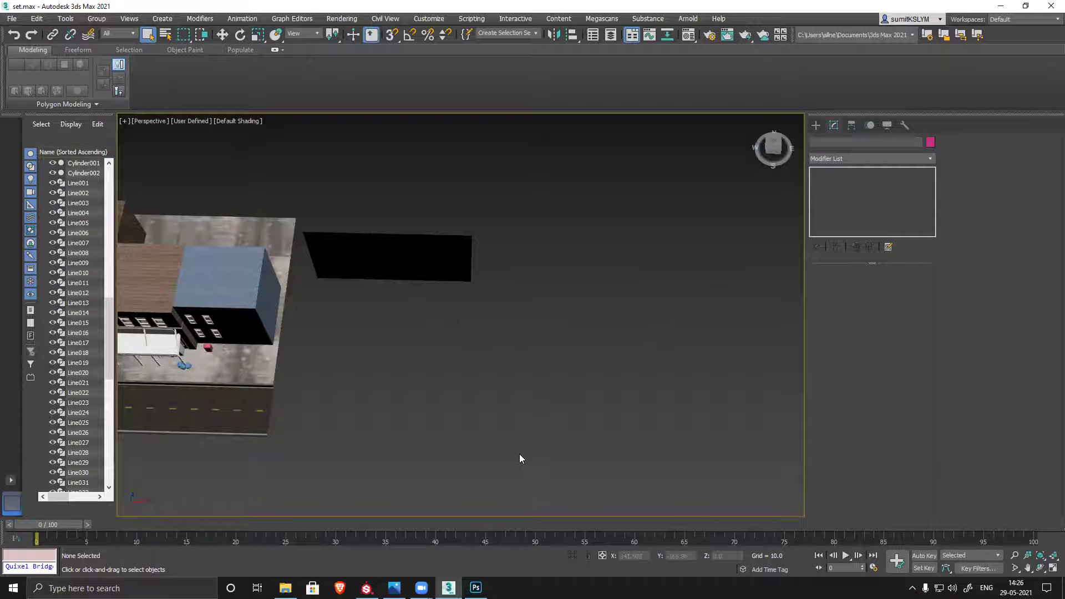
Create a box about 46 long, 29 wide and 43 high in front of the reference image and show its parameters.
{"action": "middle_click_drag", "start_coordinate": [362, 426], "coordinate": [458, 402]}
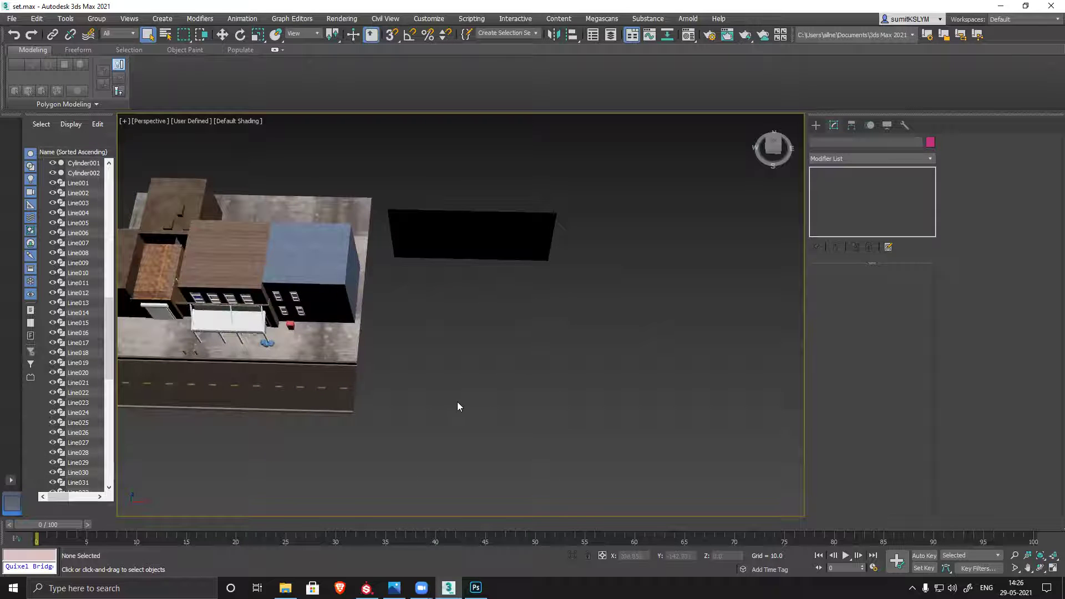
{"action": "left_click", "coordinate": [815, 125]}
{"action": "left_click", "coordinate": [848, 192]}
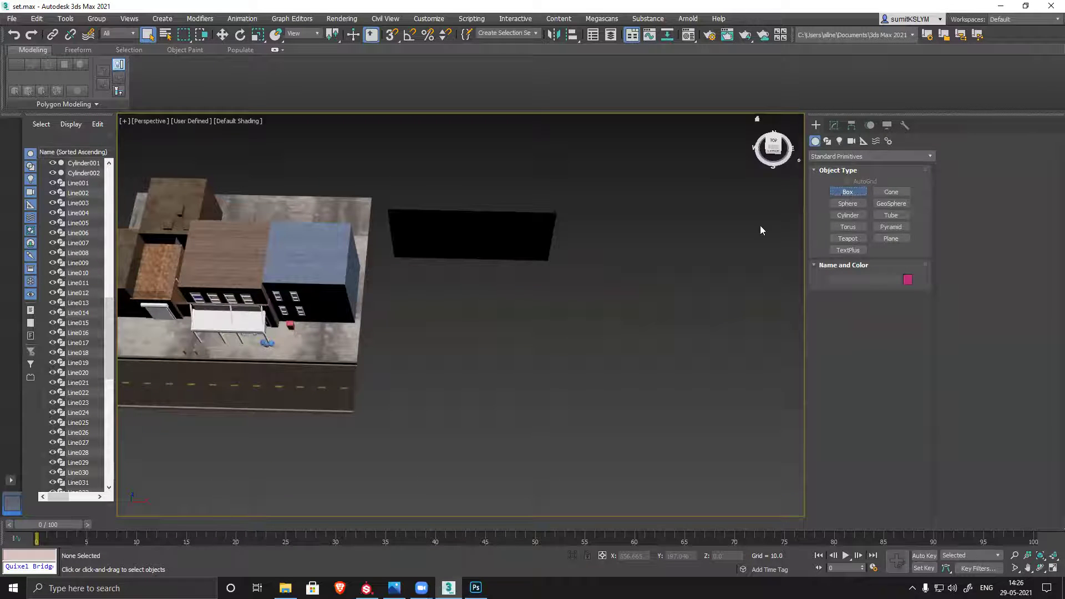
{"action": "left_click_drag", "start_coordinate": [469, 321], "coordinate": [502, 368]}
{"action": "left_click", "coordinate": [577, 352]}
{"action": "right_click", "coordinate": [584, 364]}
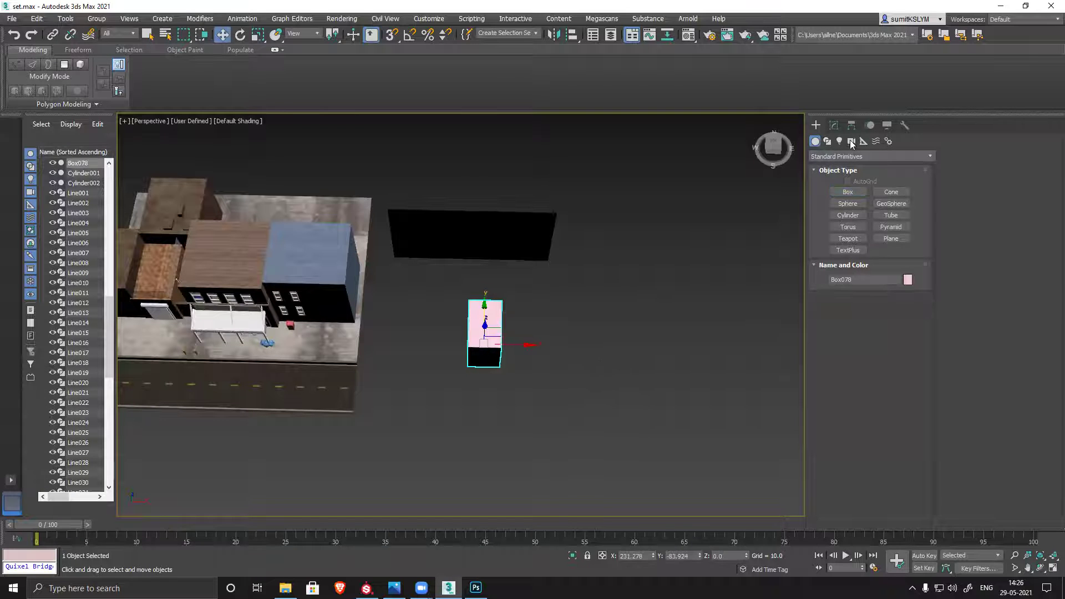
{"action": "left_click", "coordinate": [833, 125]}
Clone the box along X into four instances, forming an evenly spaced row of five boxes.
{"action": "scroll", "coordinate": [584, 364], "scroll_direction": "up", "scroll_amount": 6}
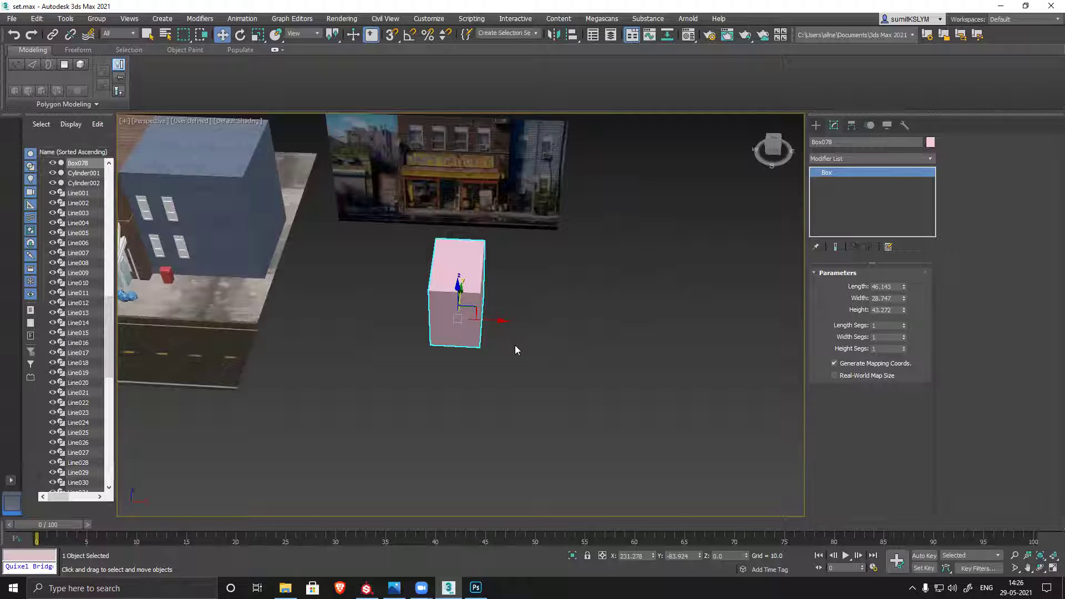
{"action": "left_click_drag", "start_coordinate": [505, 328], "coordinate": [582, 328], "text": "shift"}
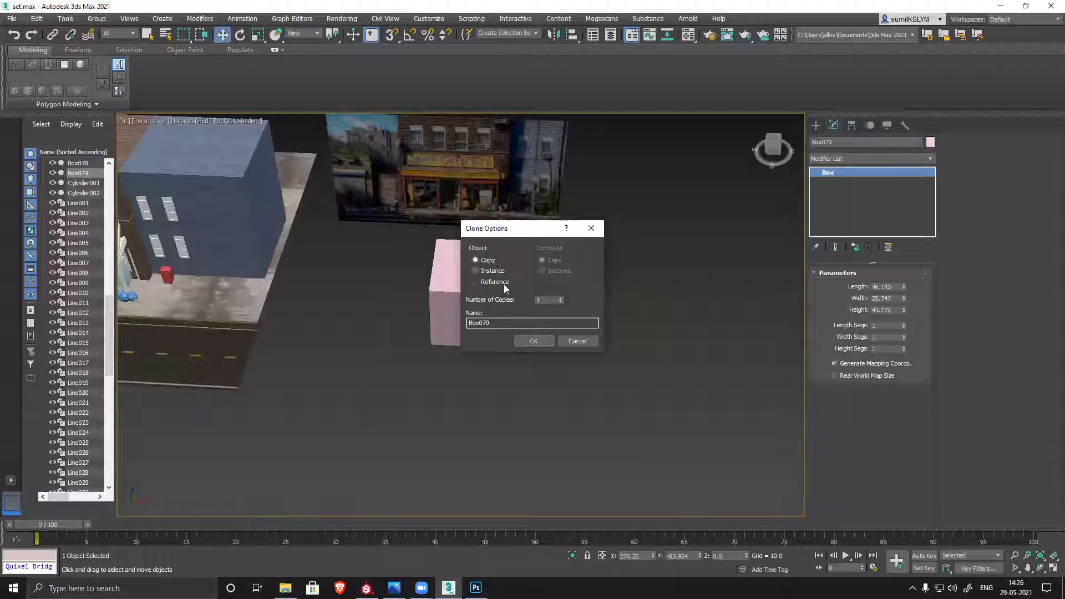
{"action": "left_click", "coordinate": [493, 271]}
{"action": "left_click_drag", "start_coordinate": [531, 228], "coordinate": [268, 203]}
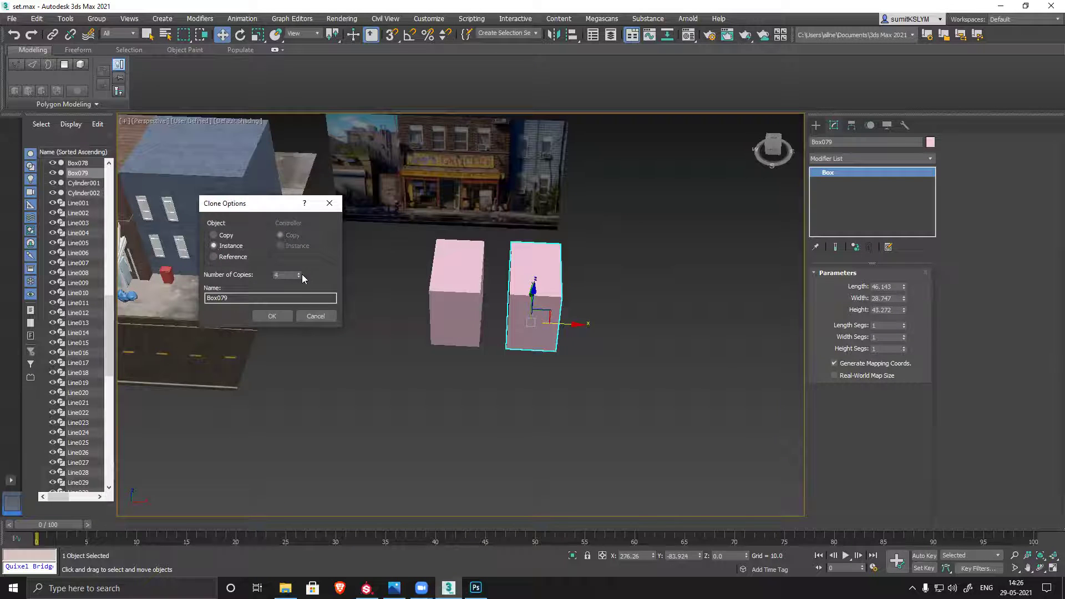
{"action": "left_click", "coordinate": [275, 314]}
{"action": "middle_click_drag", "start_coordinate": [663, 414], "coordinate": [534, 374]}
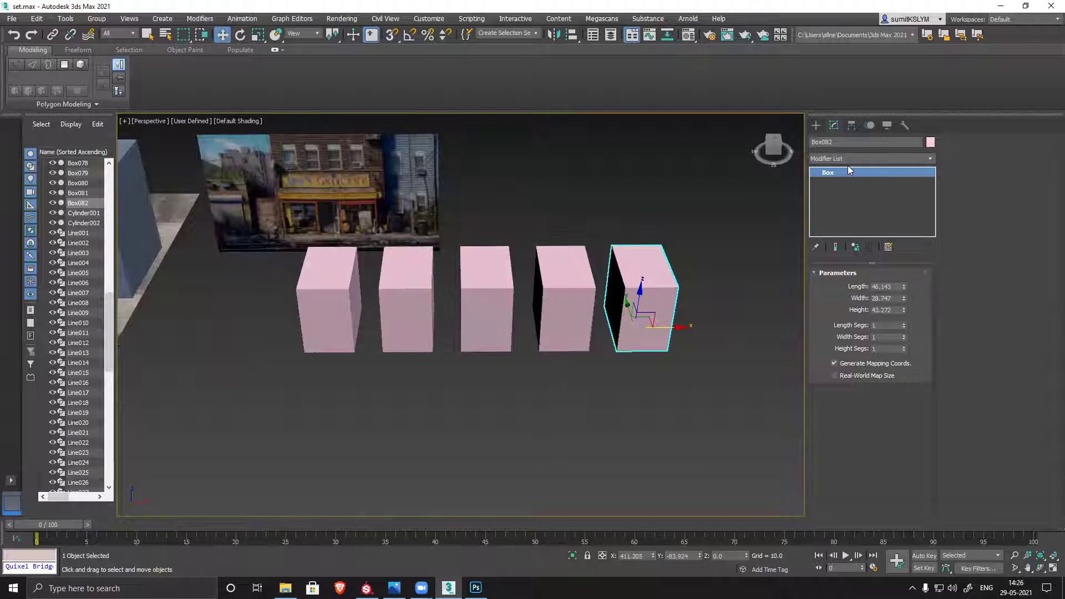
Check the base box's stack options, then select each of the five boxes in turn to compare their stacks.
{"action": "right_click", "coordinate": [839, 173]}
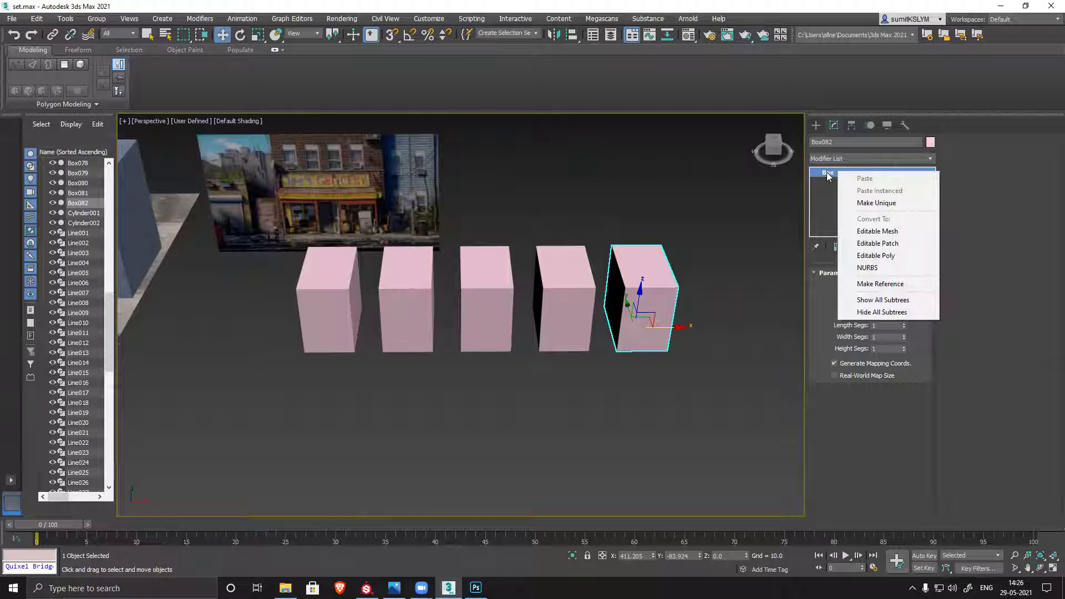
{"action": "left_click", "coordinate": [751, 230]}
{"action": "left_click", "coordinate": [654, 266]}
{"action": "left_click", "coordinate": [561, 280]}
{"action": "left_click", "coordinate": [485, 281]}
{"action": "left_click", "coordinate": [386, 279]}
{"action": "left_click", "coordinate": [327, 281]}
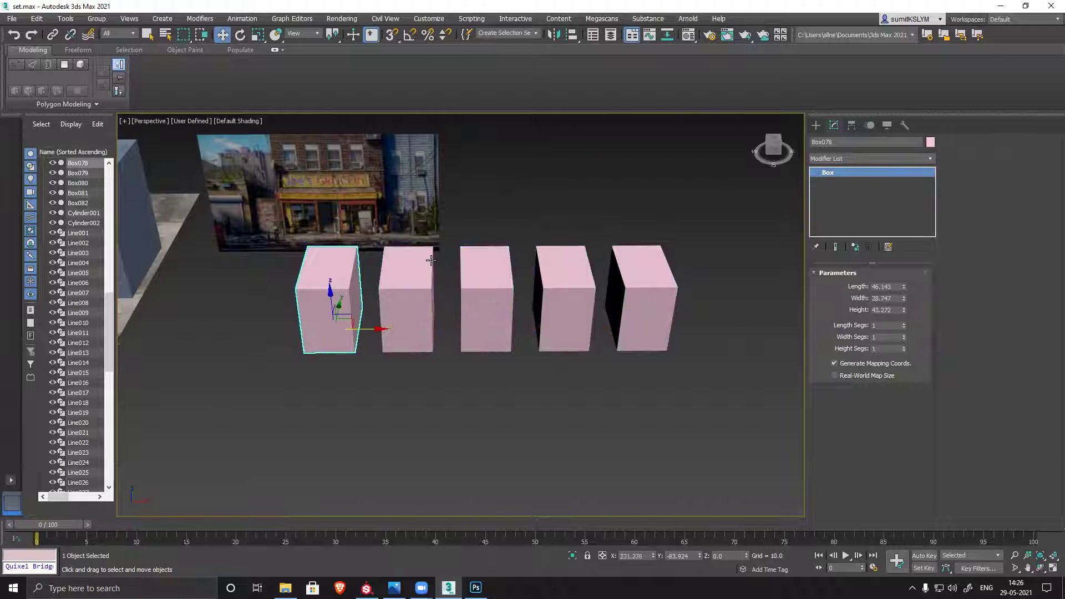
Add an Edit Poly modifier to the first box and select the other instances in turn to inspect their stacks.
{"action": "left_click", "coordinate": [844, 159]}
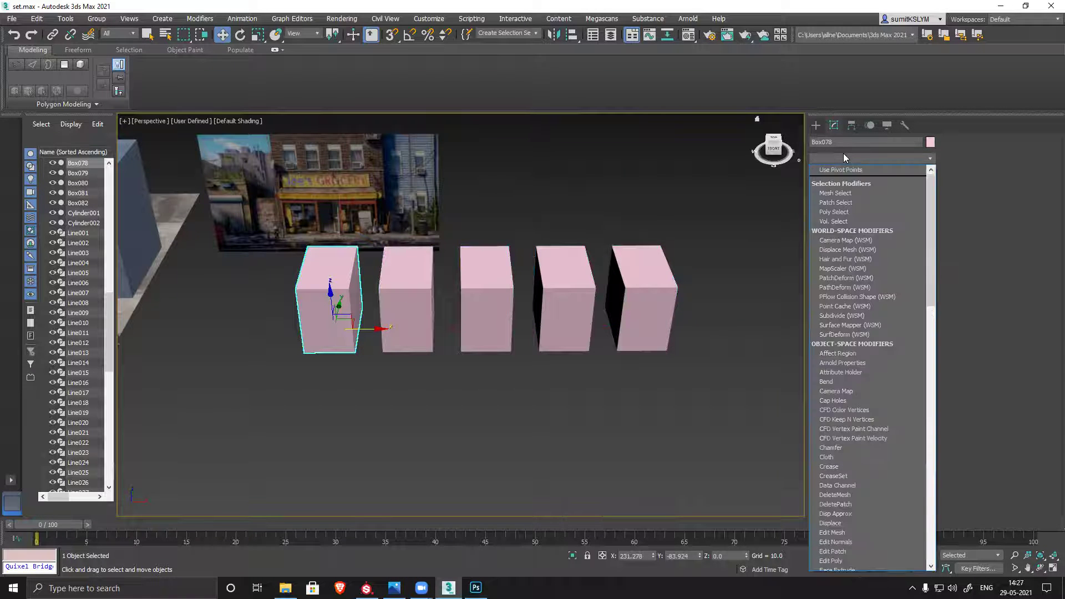
{"action": "key", "text": "e"}
{"action": "left_click", "coordinate": [843, 198]}
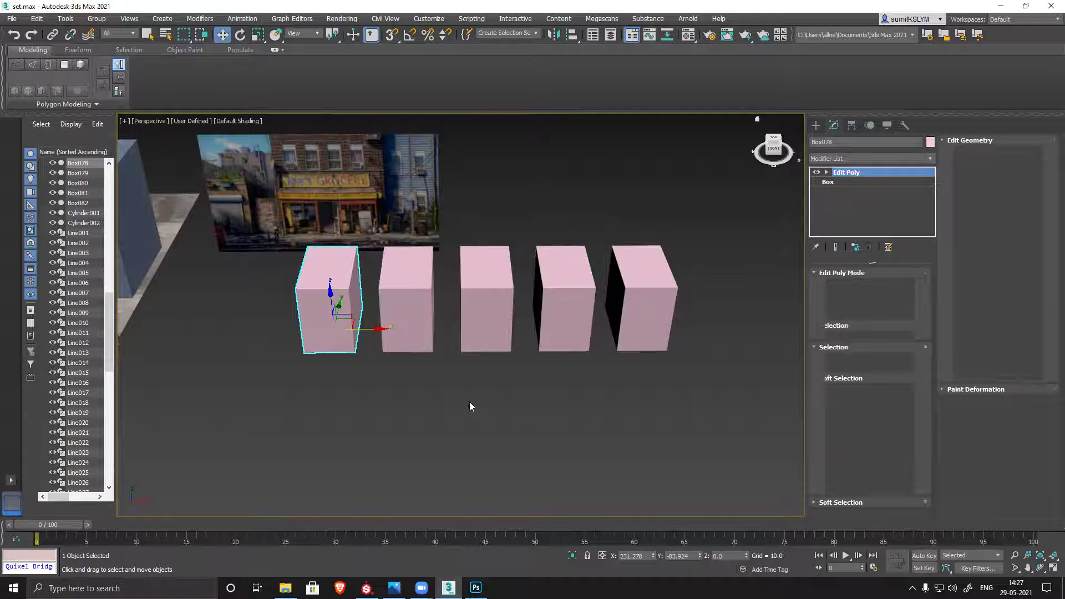
{"action": "left_click", "coordinate": [419, 286]}
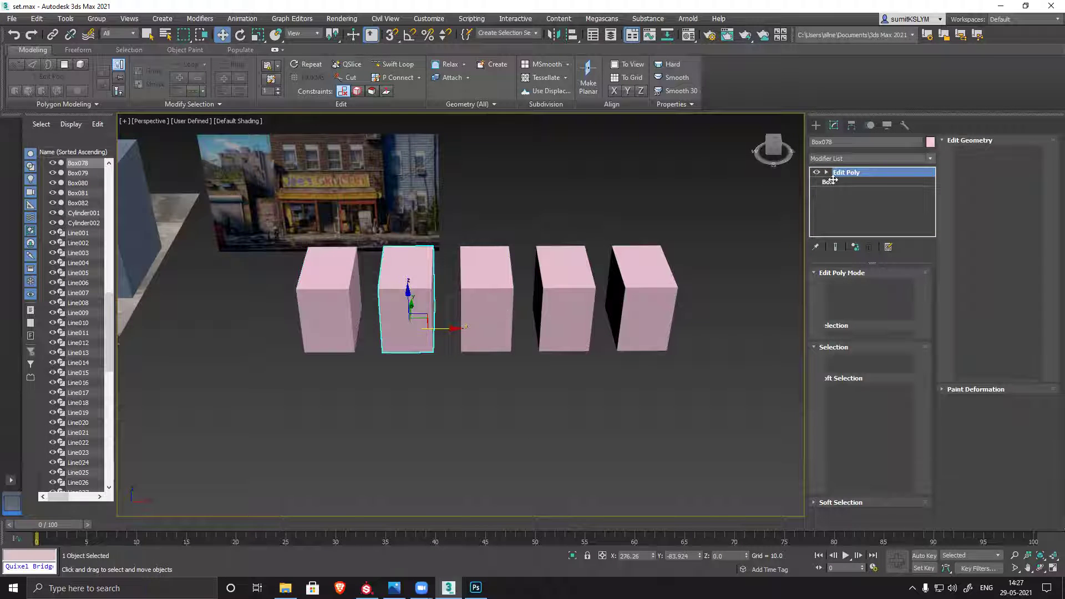
{"action": "left_click", "coordinate": [499, 281]}
{"action": "left_click", "coordinate": [565, 294]}
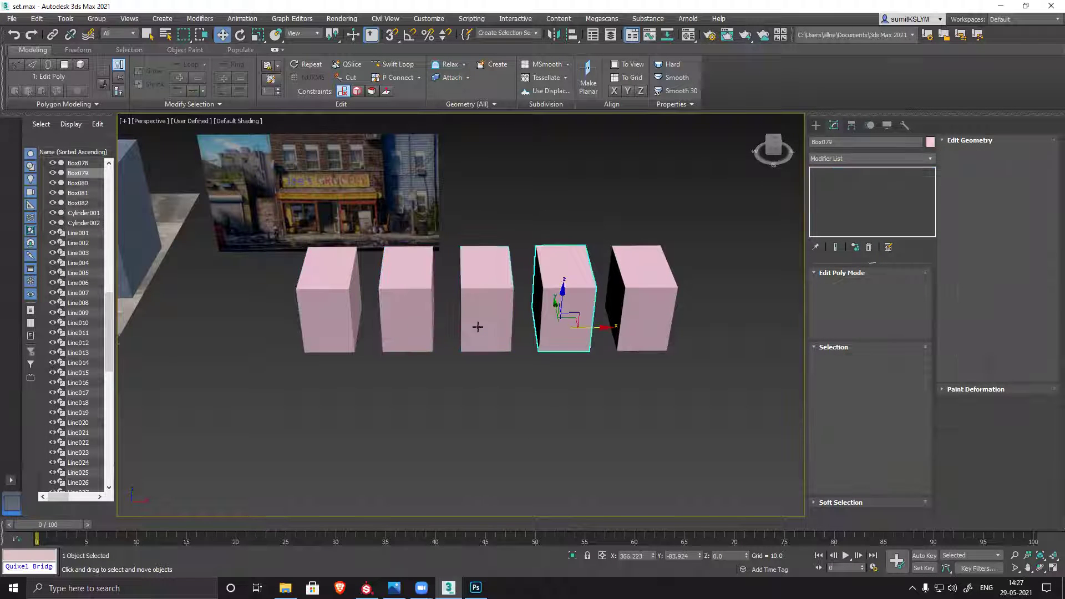
{"action": "left_click", "coordinate": [644, 299]}
{"action": "left_click", "coordinate": [358, 300]}
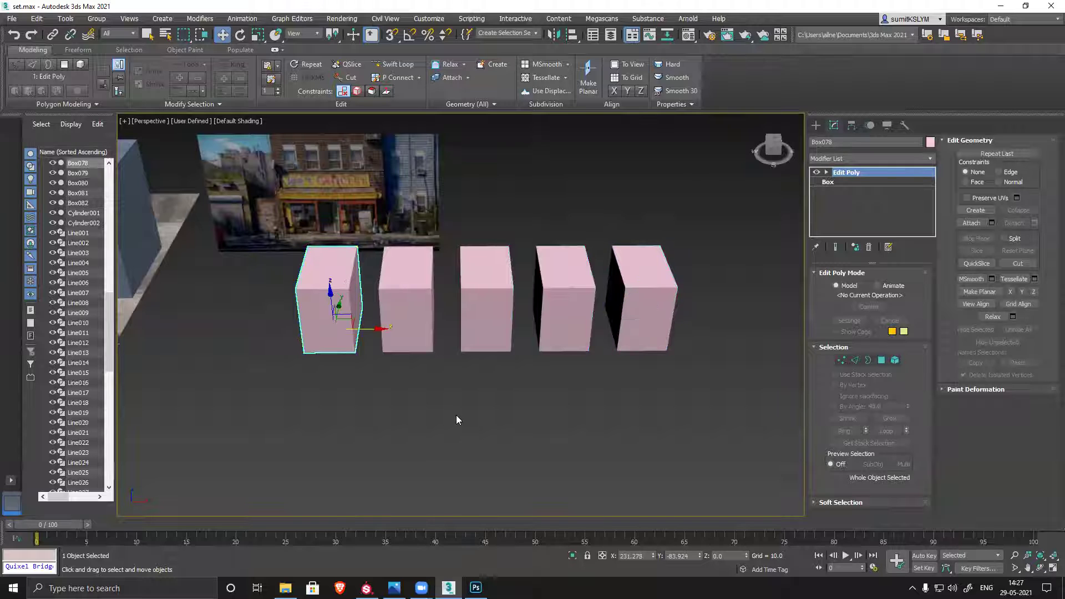
Raise the first box's rear top corner vertex to a height of about 56 in Edit Poly vertex mode.
{"action": "middle_click_drag", "start_coordinate": [458, 420], "coordinate": [481, 422]}
{"action": "left_click", "coordinate": [827, 173]}
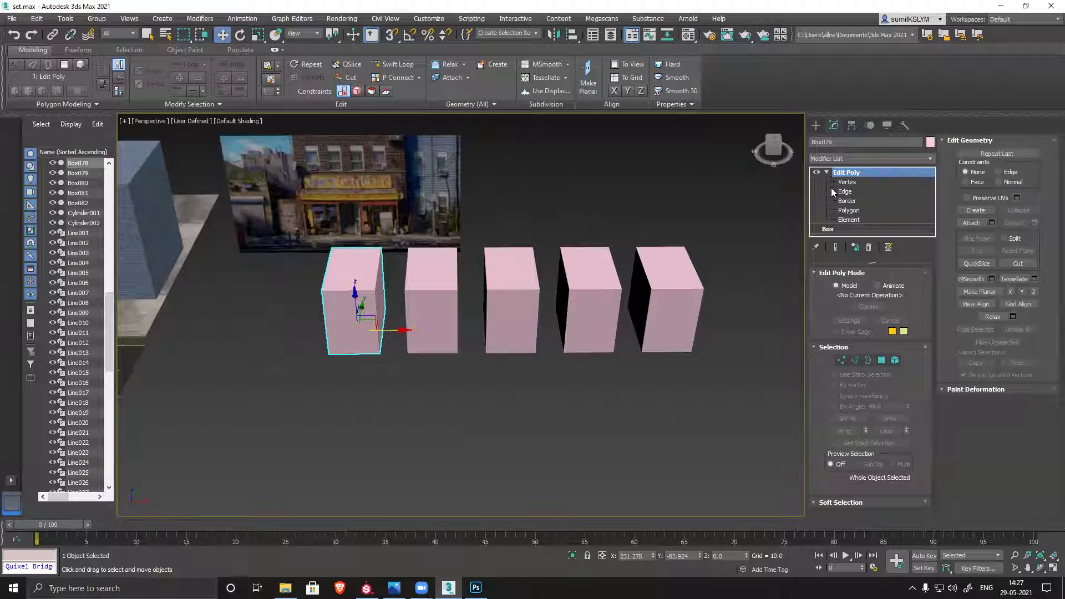
{"action": "left_click", "coordinate": [844, 183]}
{"action": "left_click", "coordinate": [381, 245]}
{"action": "middle_click_drag", "start_coordinate": [430, 288], "coordinate": [380, 225], "text": "alt"}
{"action": "left_click_drag", "start_coordinate": [380, 216], "coordinate": [403, 190]}
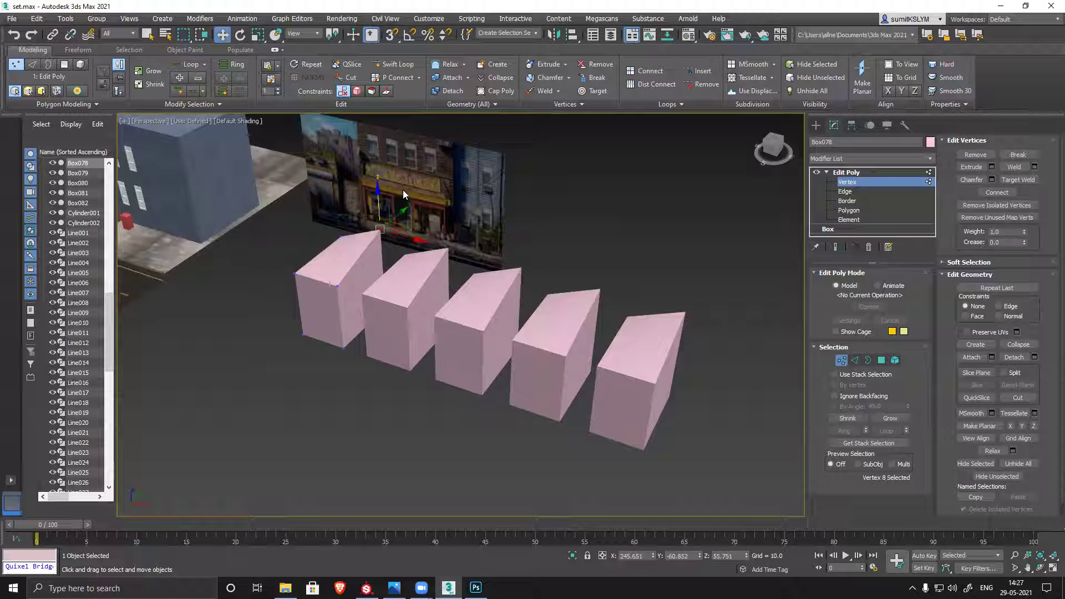
{"action": "middle_click_drag", "start_coordinate": [392, 338], "coordinate": [444, 334], "text": "alt"}
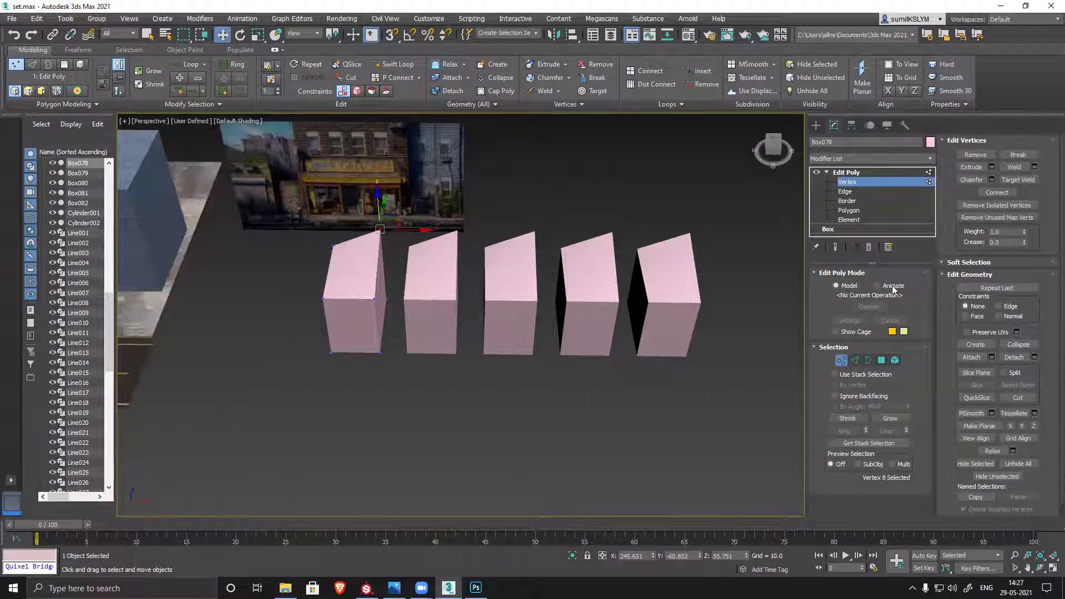
Leave vertex editing and collapse the first box's whole modifier stack into an Editable Poly.
{"action": "left_click", "coordinate": [849, 173]}
{"action": "left_click", "coordinate": [827, 172]}
{"action": "middle_click_drag", "start_coordinate": [419, 299], "coordinate": [549, 307], "text": "alt"}
{"action": "right_click", "coordinate": [847, 174]}
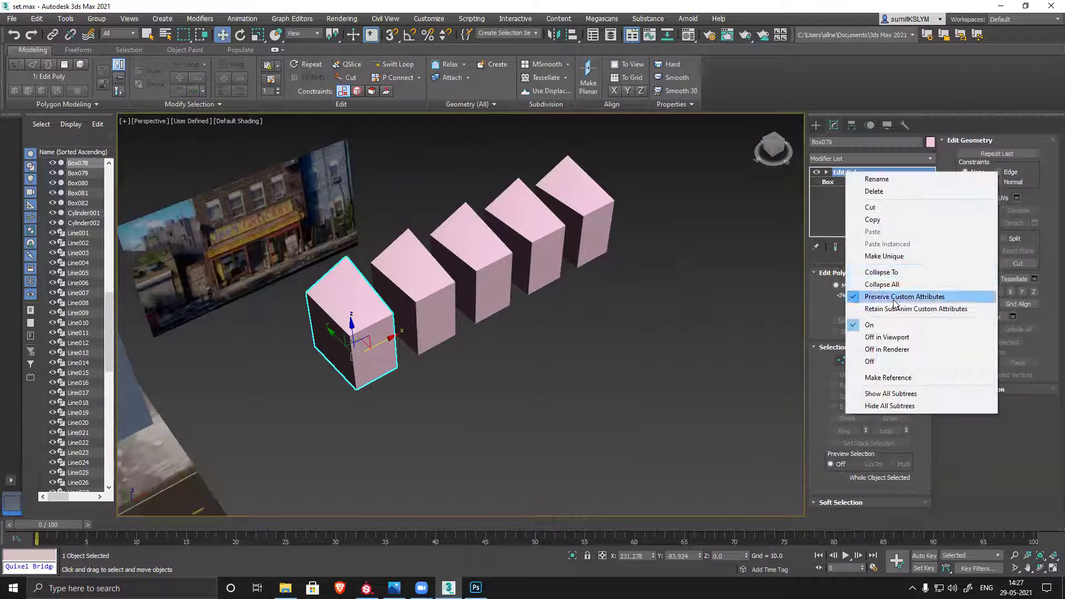
{"action": "left_click", "coordinate": [882, 285]}
{"action": "left_click", "coordinate": [585, 329]}
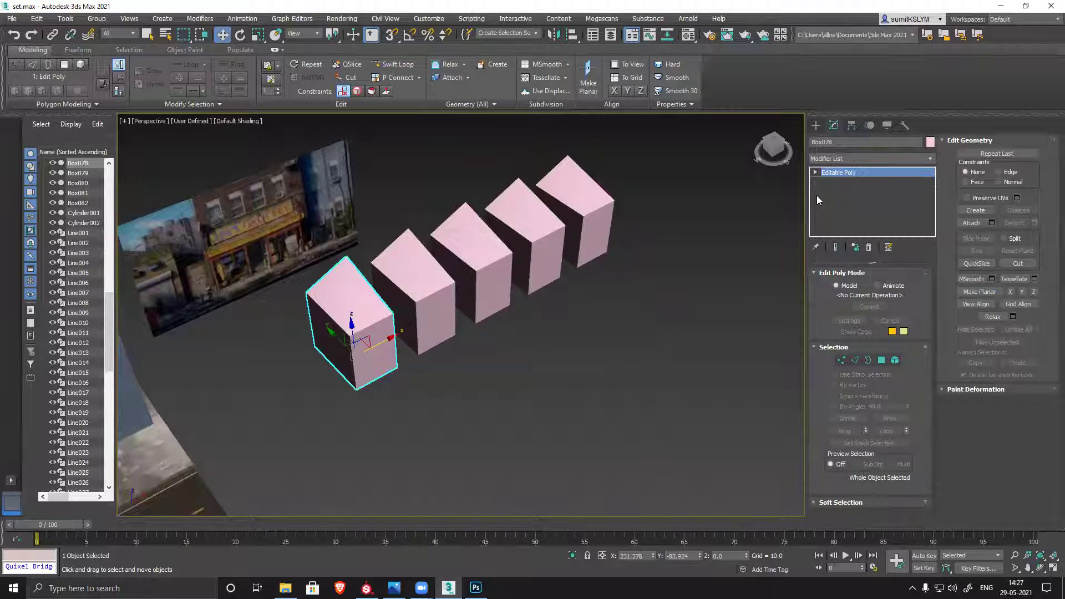
{"action": "right_click", "coordinate": [836, 174]}
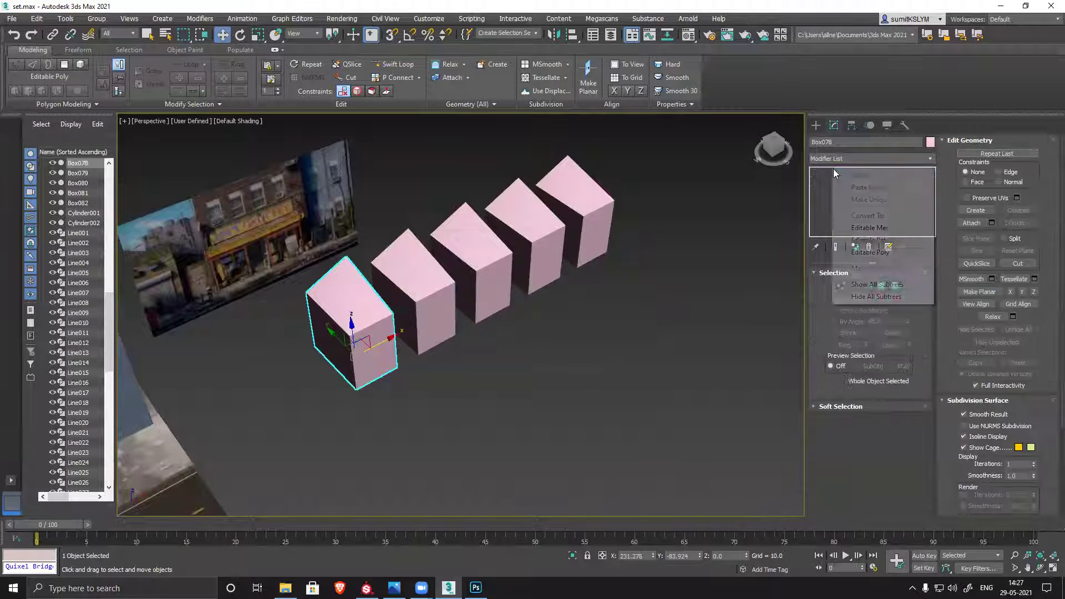
{"action": "left_click", "coordinate": [870, 252]}
Lower the collapsed first box's rear top corner vertex to a height of about 46 and leave vertex editing.
{"action": "middle_click_drag", "start_coordinate": [635, 309], "coordinate": [820, 330], "text": "alt"}
{"action": "left_click", "coordinate": [841, 286]}
{"action": "left_click_drag", "start_coordinate": [365, 205], "coordinate": [377, 232]}
{"action": "middle_click_drag", "start_coordinate": [471, 288], "coordinate": [529, 348], "text": "alt"}
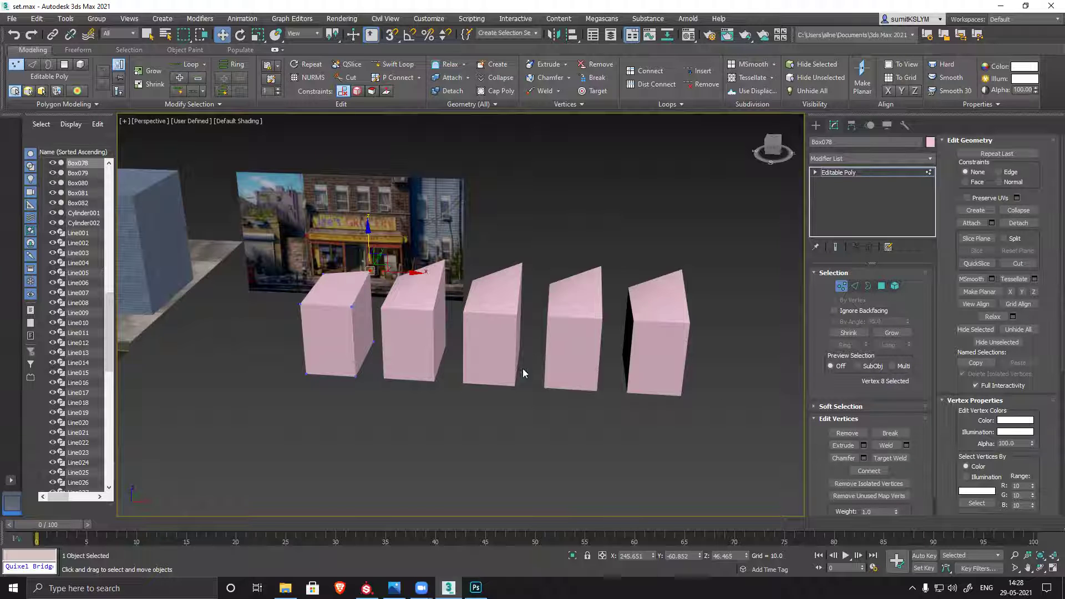
{"action": "key", "text": "1"}
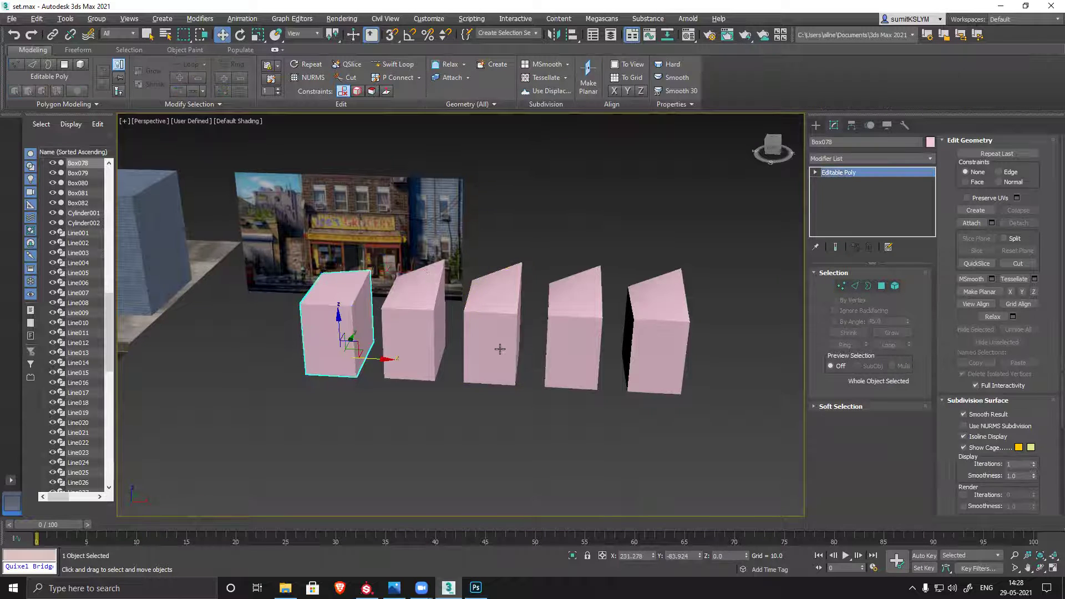
{"action": "middle_click_drag", "start_coordinate": [500, 350], "coordinate": [528, 392], "text": "alt"}
{"action": "key", "text": "ctrl+z"}
Delete the four other boxes in the row, keeping only the collapsed first box.
{"action": "left_click", "coordinate": [422, 311]}
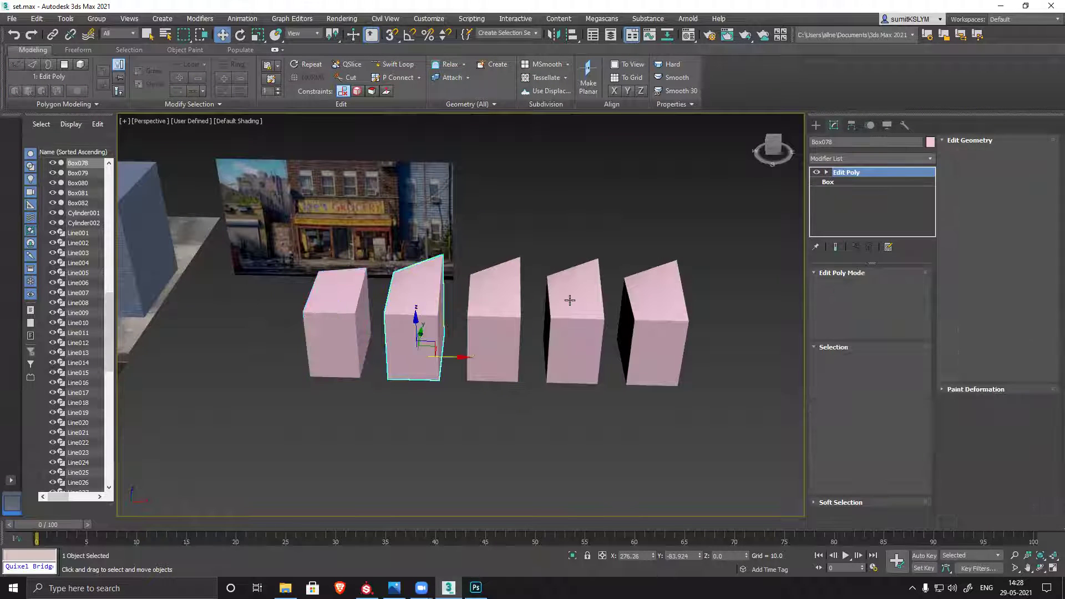
{"action": "left_click", "coordinate": [516, 298], "text": "ctrl"}
{"action": "left_click", "coordinate": [565, 294], "text": "ctrl"}
{"action": "left_click", "coordinate": [635, 294], "text": "ctrl"}
{"action": "key", "text": "Delete"}
Clone the remaining box along X as one Reference copy.
{"action": "left_click", "coordinate": [342, 315]}
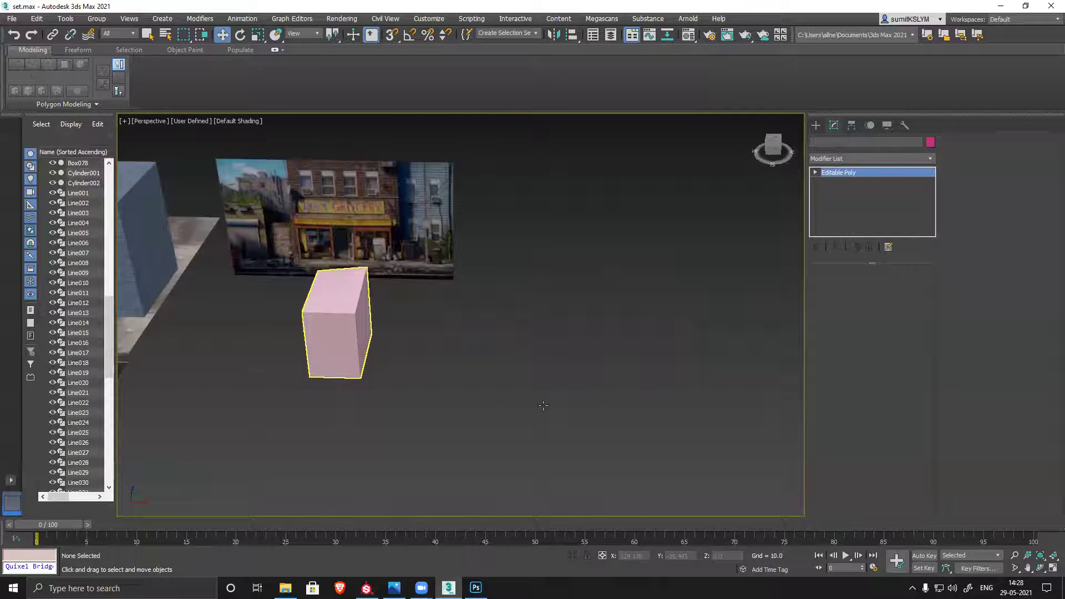
{"action": "left_click_drag", "start_coordinate": [387, 356], "coordinate": [487, 358], "text": "shift"}
{"action": "left_click", "coordinate": [475, 282]}
{"action": "left_click", "coordinate": [534, 342]}
{"action": "mouse_move", "coordinate": [592, 412]}
{"action": "middle_mouse_down", "text": "alt"}
{"action": "mouse_move", "coordinate": [518, 421]}
{"action": "mouse_move", "coordinate": [561, 431]}
{"action": "mouse_move", "coordinate": [435, 398]}
{"action": "middle_mouse_up", "text": "alt"}
{"action": "key", "text": "shift+z"}
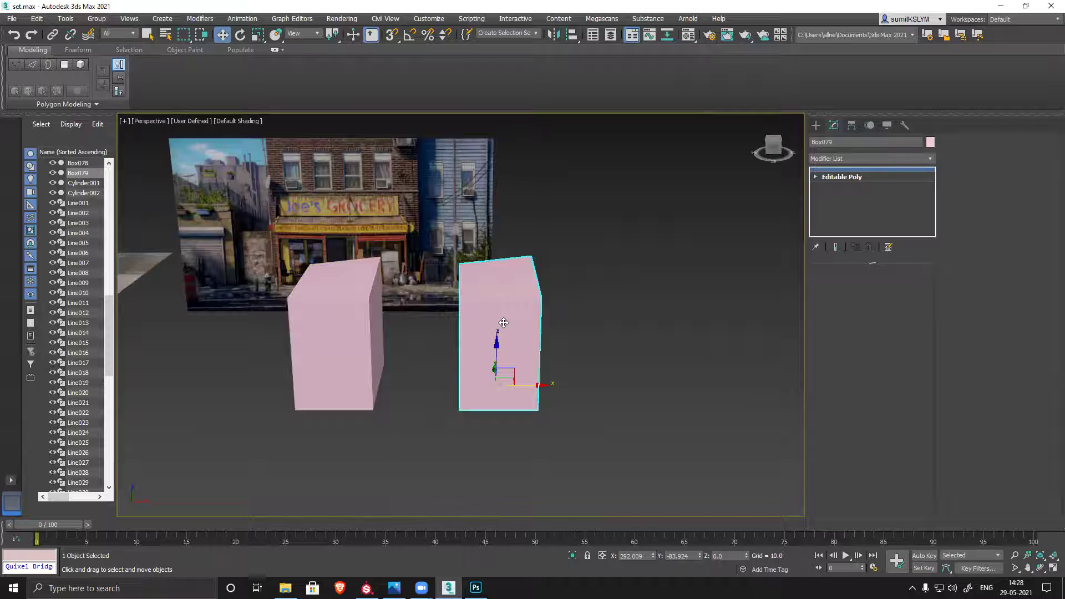
Reshape the original box by moving its front and rear top corner vertices in vertex mode.
{"action": "left_click", "coordinate": [374, 321]}
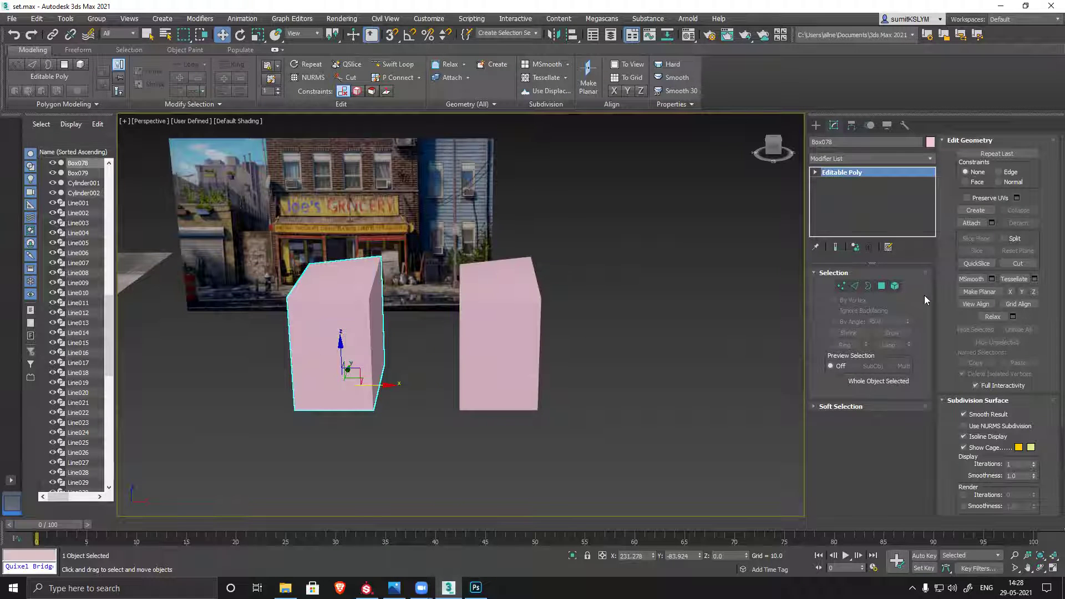
{"action": "left_click", "coordinate": [841, 285]}
{"action": "left_click", "coordinate": [369, 300]}
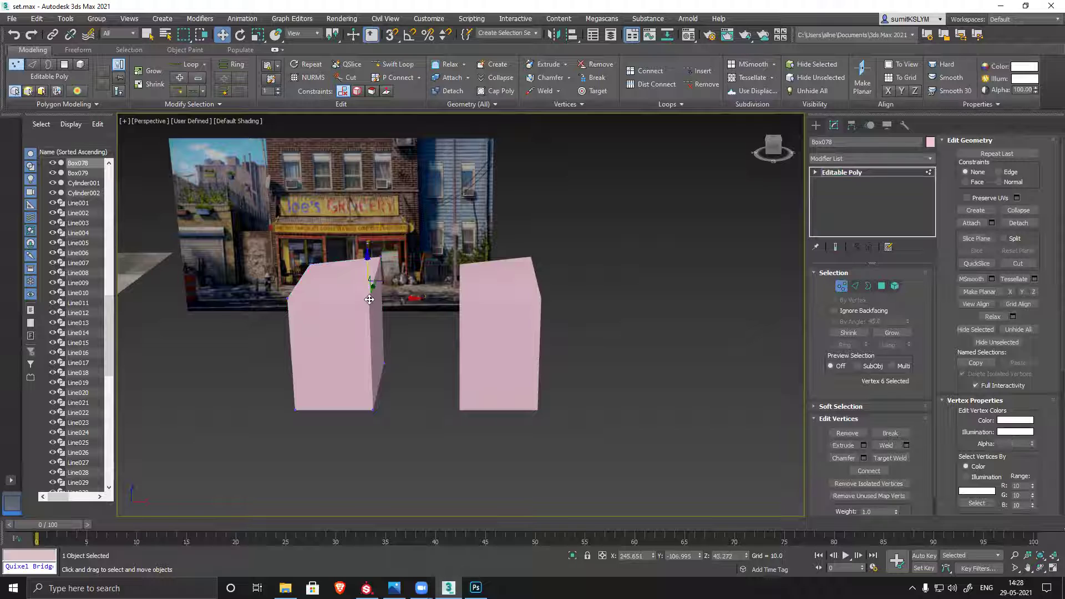
{"action": "mouse_move", "coordinate": [377, 288]}
{"action": "left_mouse_down"}
{"action": "mouse_move", "coordinate": [446, 203]}
{"action": "mouse_move", "coordinate": [432, 238]}
{"action": "mouse_move", "coordinate": [383, 266]}
{"action": "mouse_move", "coordinate": [383, 255]}
{"action": "mouse_move", "coordinate": [373, 281]}
{"action": "mouse_move", "coordinate": [382, 286]}
{"action": "left_mouse_up"}
{"action": "middle_click_drag", "start_coordinate": [508, 369], "coordinate": [329, 297], "text": "alt"}
{"action": "left_click_drag", "start_coordinate": [329, 298], "coordinate": [395, 300]}
{"action": "left_click", "coordinate": [538, 272]}
{"action": "left_click_drag", "start_coordinate": [539, 307], "coordinate": [546, 278]}
{"action": "middle_click_drag", "start_coordinate": [431, 414], "coordinate": [472, 365], "text": "alt"}
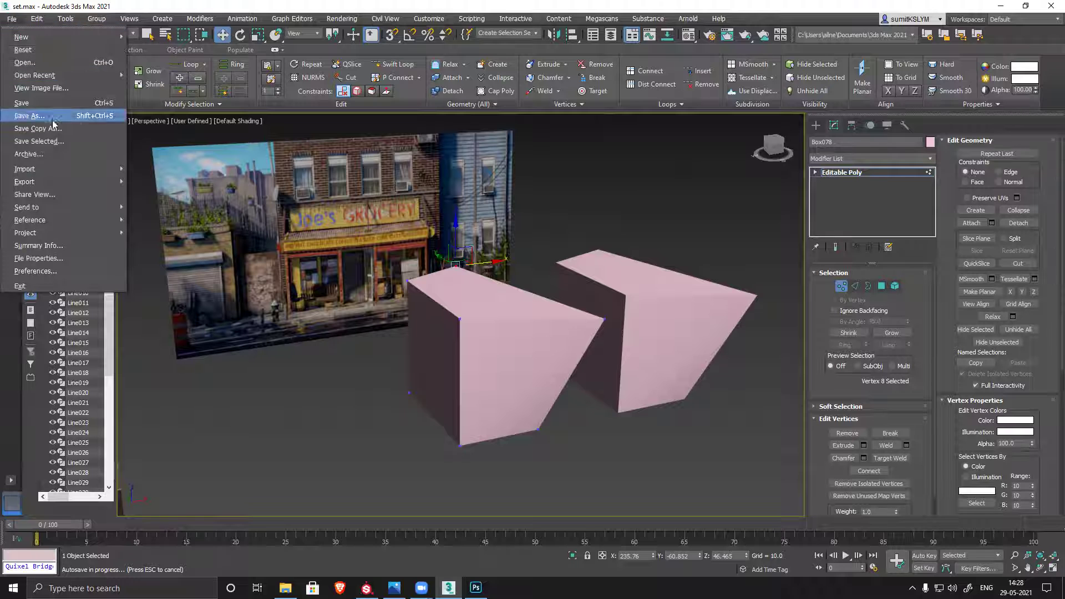
Pull another front top vertex of the original box outward, raise its neighbour to about 64, and leave vertex editing.
{"action": "mouse_move", "coordinate": [60, 170]}
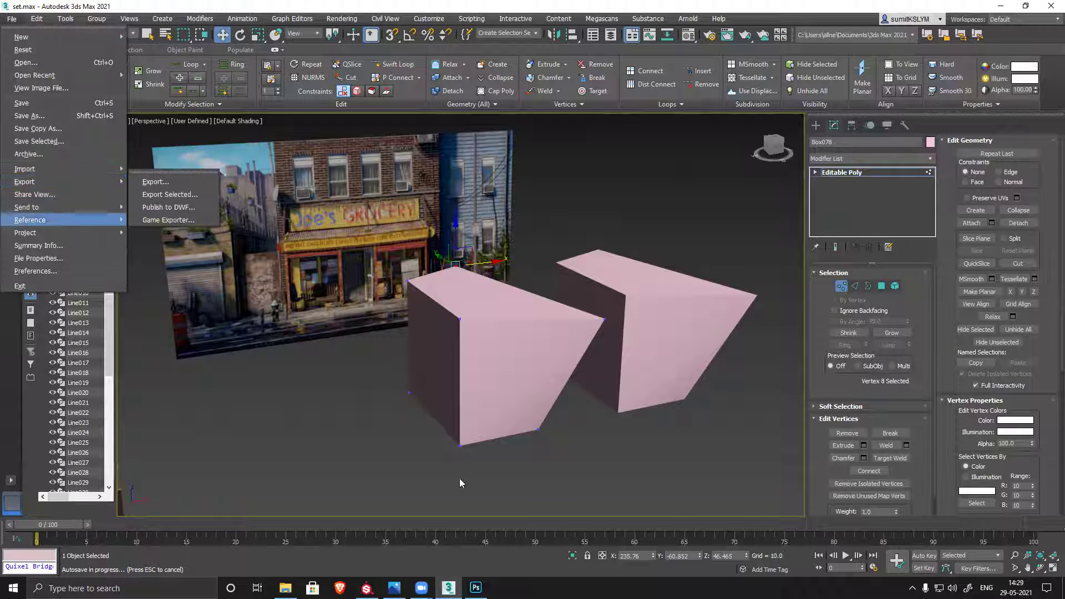
{"action": "middle_click_drag", "start_coordinate": [542, 418], "coordinate": [405, 357], "text": "alt"}
{"action": "left_click", "coordinate": [384, 337]}
{"action": "left_click_drag", "start_coordinate": [419, 337], "coordinate": [361, 336]}
{"action": "middle_click_drag", "start_coordinate": [438, 388], "coordinate": [471, 376], "text": "alt"}
{"action": "left_click", "coordinate": [515, 355]}
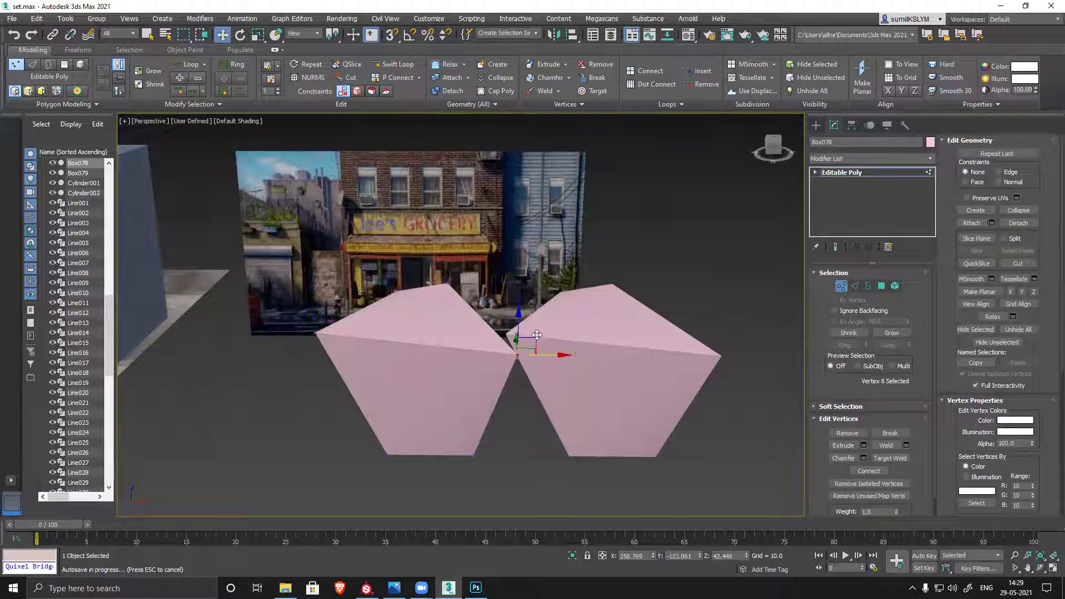
{"action": "left_click_drag", "start_coordinate": [519, 312], "coordinate": [498, 288]}
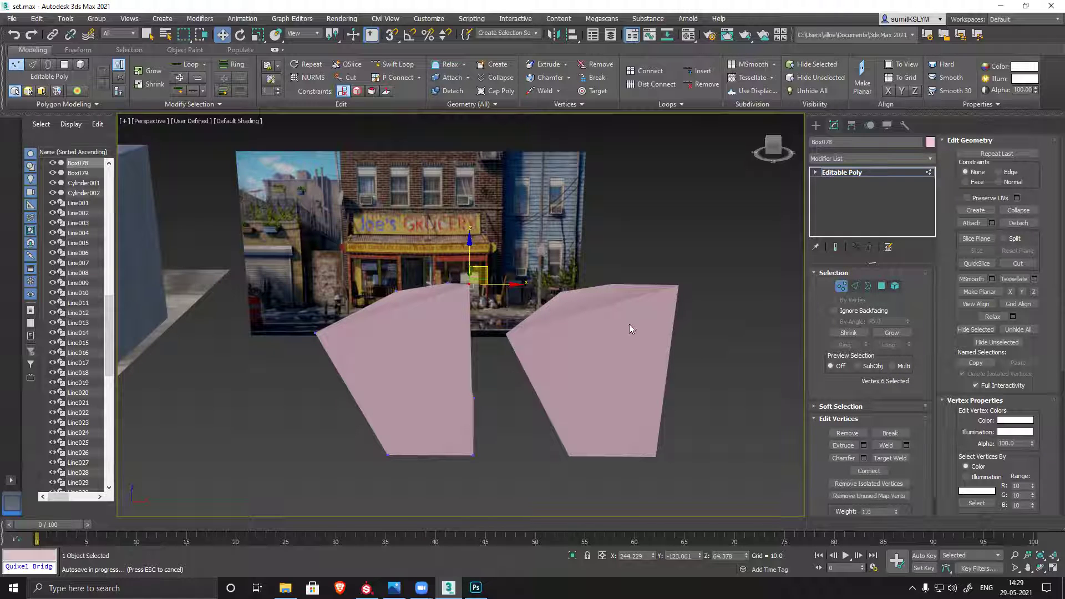
{"action": "left_click", "coordinate": [841, 285]}
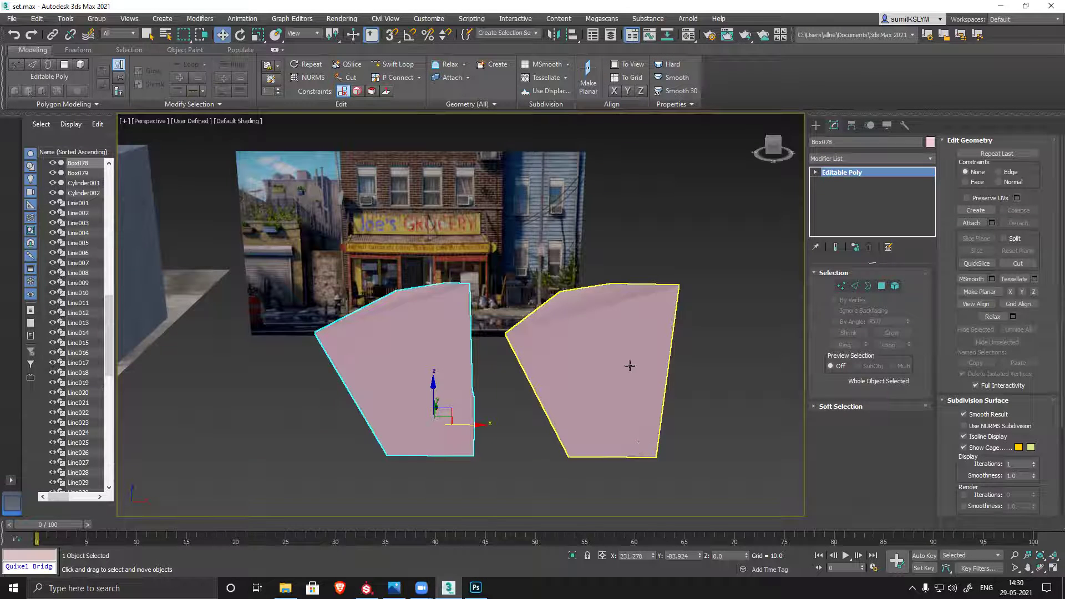
Delete the reference clone and keep the original reshaped box selected.
{"action": "left_click", "coordinate": [626, 362]}
{"action": "key", "text": "Delete"}
{"action": "middle_click_drag", "start_coordinate": [547, 385], "coordinate": [530, 357], "text": "alt"}
{"action": "left_click", "coordinate": [530, 356]}
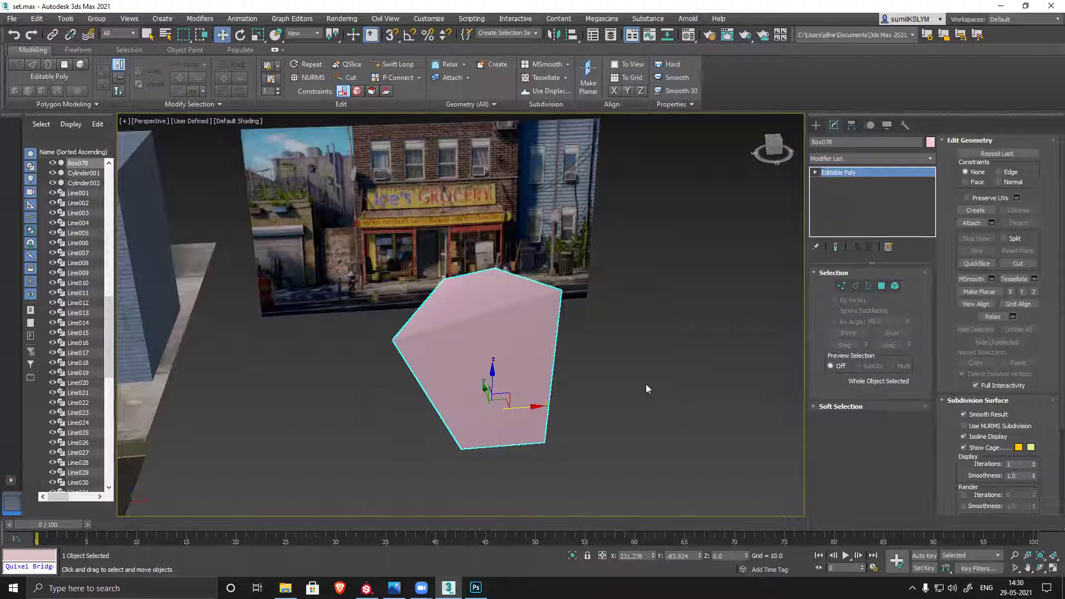
Cycle the Scale tool through its uniform, non-uniform and squash modes, ending on non-uniform scale for the selected box.
{"action": "key", "text": "r"}
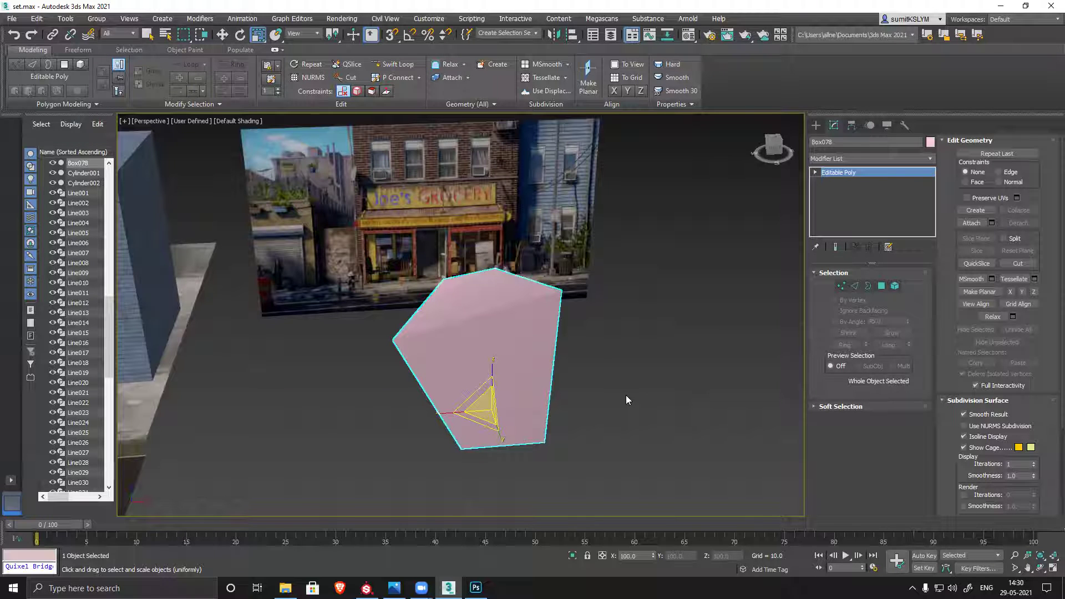
{"action": "key", "text": "r"}
{"action": "key", "text": "r"}
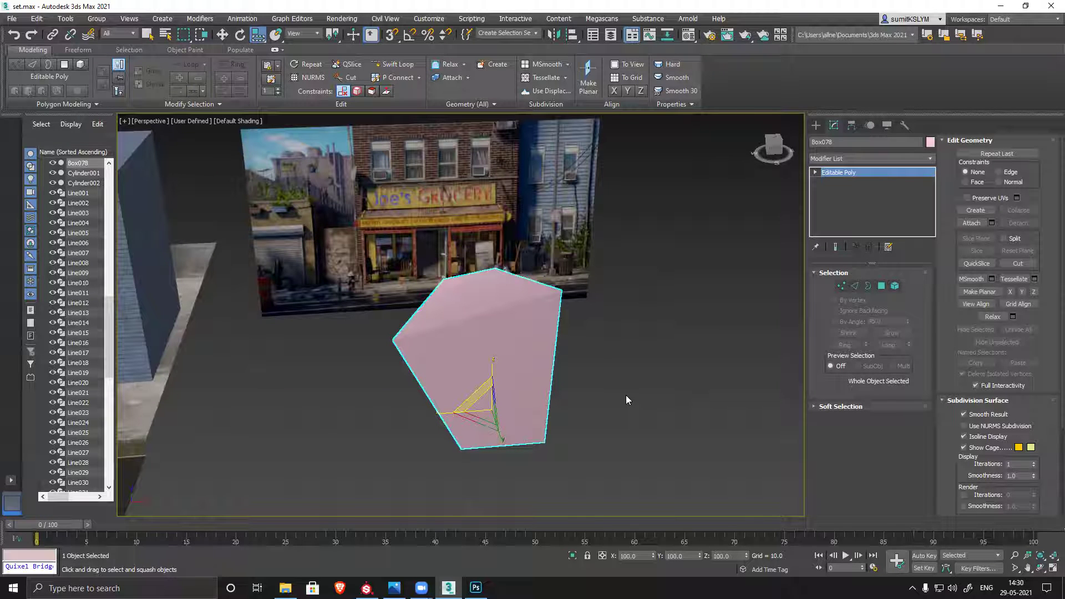
{"action": "key", "text": "r"}
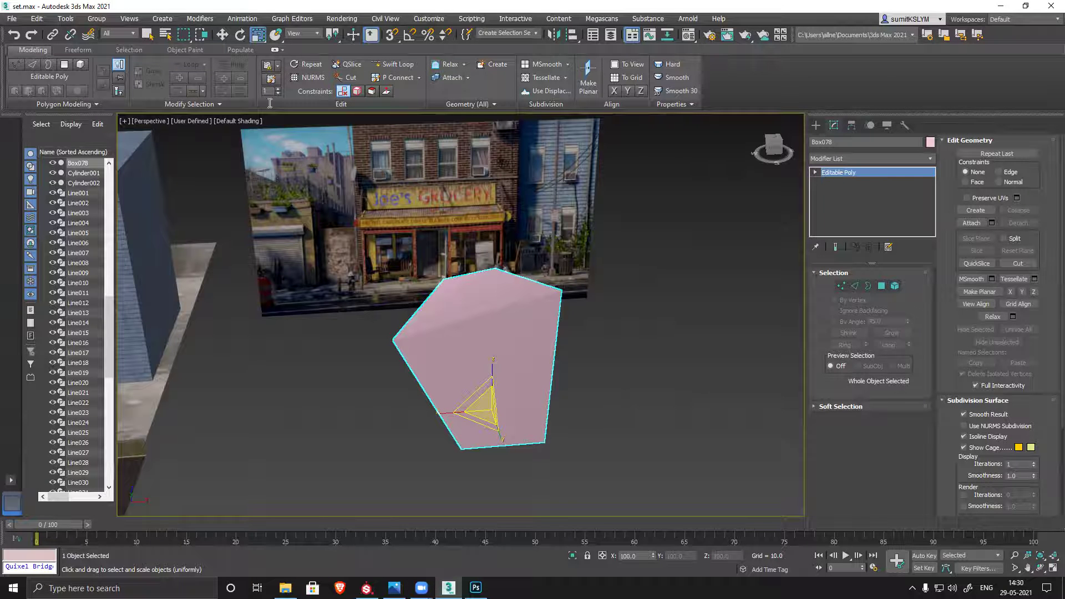
{"action": "middle_click_drag", "start_coordinate": [386, 383], "coordinate": [394, 424], "text": "alt"}
{"action": "middle_click_drag", "start_coordinate": [644, 407], "coordinate": [598, 427], "text": "alt"}
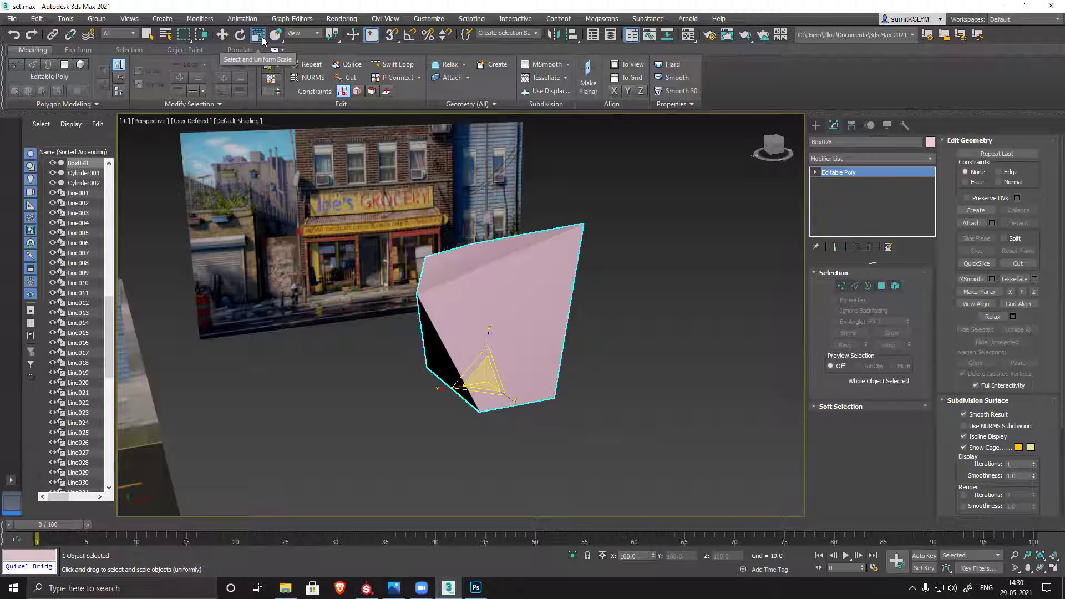
{"action": "key", "text": "ctrl+e"}
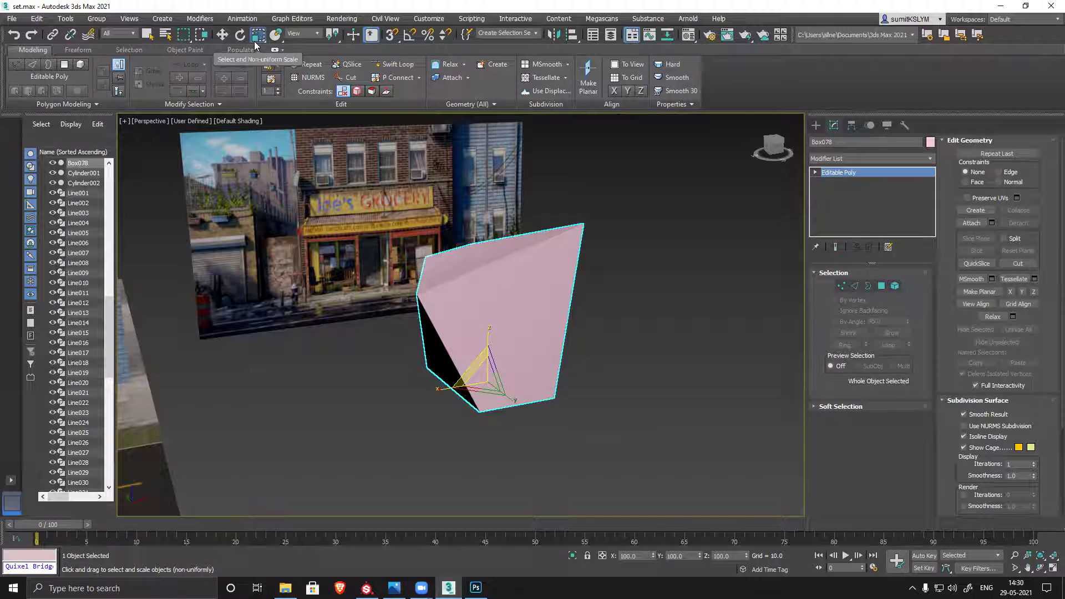
Switch the Scale tool through squash to uniform mode and try scaling the selected box uniformly.
{"action": "key", "text": "ctrl+e"}
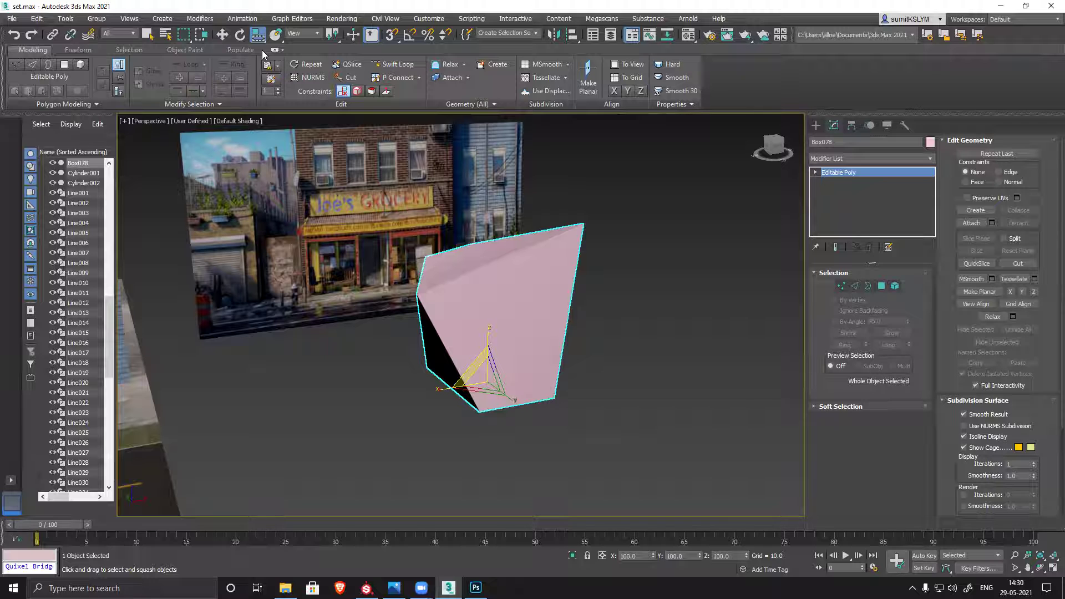
{"action": "left_click_drag", "start_coordinate": [263, 38], "coordinate": [260, 90]}
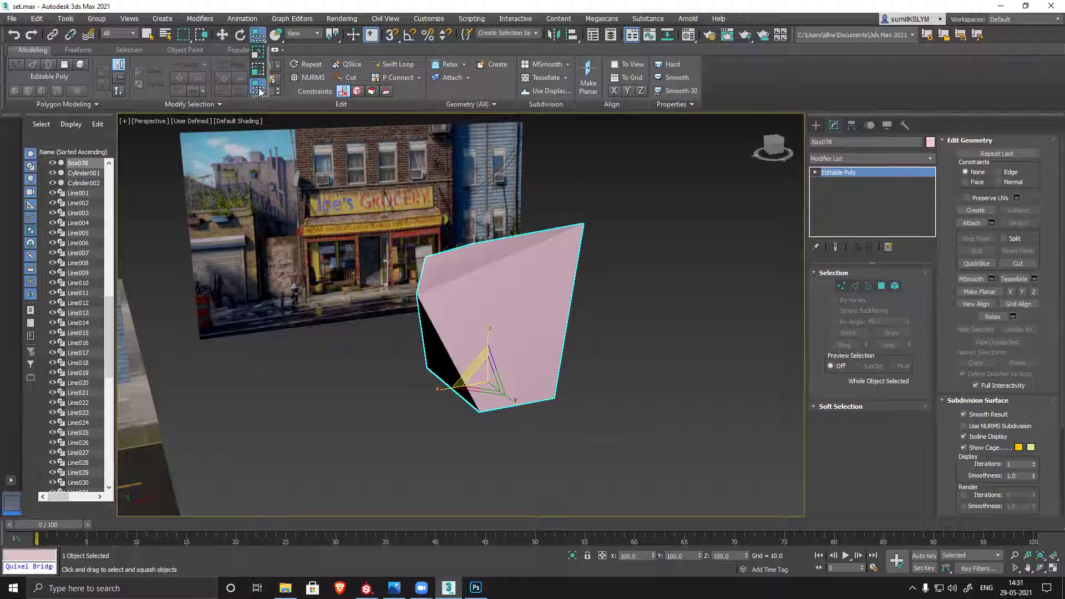
{"action": "left_click_drag", "start_coordinate": [260, 90], "coordinate": [261, 53]}
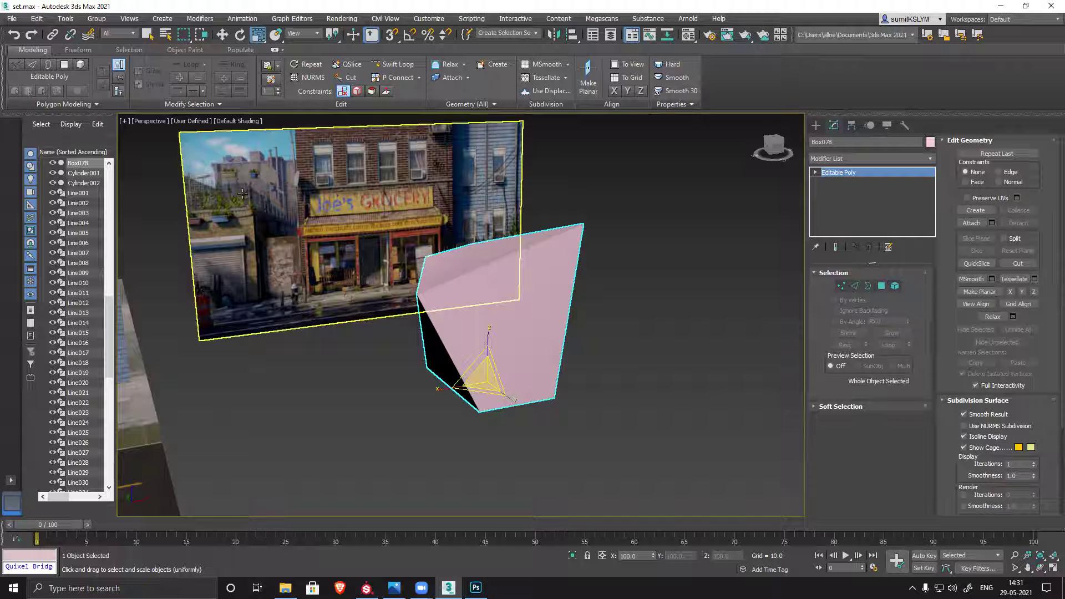
{"action": "left_click_drag", "start_coordinate": [499, 377], "coordinate": [513, 359]}
{"action": "right_click", "coordinate": [513, 359]}
Enlarge the box non-uniformly to about 294% in X and Z and 191% in Y.
{"action": "middle_click_drag", "start_coordinate": [661, 414], "coordinate": [603, 361], "text": "alt"}
{"action": "scroll", "coordinate": [520, 345], "scroll_direction": "up", "scroll_amount": 5}
{"action": "key", "text": "r"}
{"action": "scroll", "coordinate": [499, 314], "scroll_direction": "up", "scroll_amount": 3}
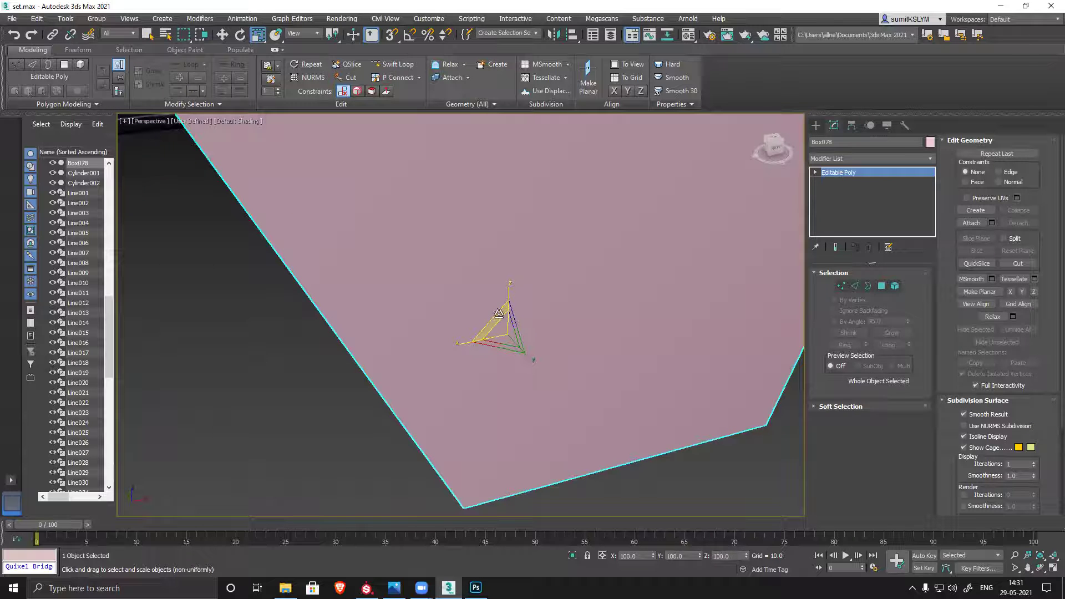
{"action": "left_click_drag", "start_coordinate": [497, 317], "coordinate": [521, 400]}
{"action": "scroll", "coordinate": [499, 305], "scroll_direction": "down", "scroll_amount": 4}
{"action": "middle_click_drag", "start_coordinate": [521, 399], "coordinate": [621, 383]}
{"action": "mouse_move", "coordinate": [519, 267]}
{"action": "left_mouse_down"}
{"action": "mouse_move", "coordinate": [516, 236]}
{"action": "mouse_move", "coordinate": [511, 258]}
{"action": "left_mouse_up"}
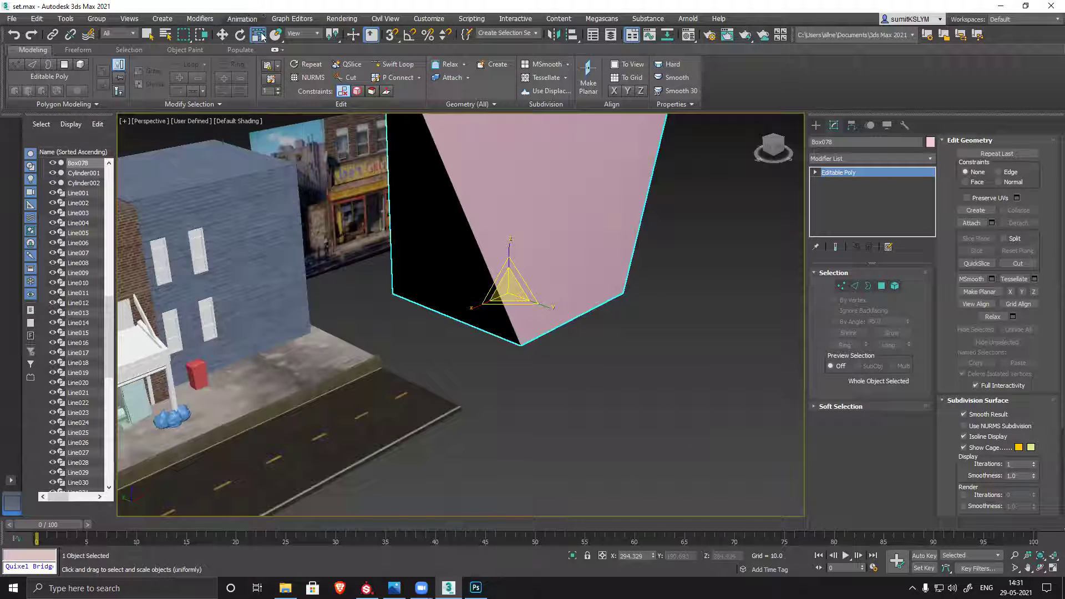
Shrink the box to about 141% in X, 91% in Y and 136% in Z.
{"action": "left_click_drag", "start_coordinate": [258, 34], "coordinate": [264, 57]}
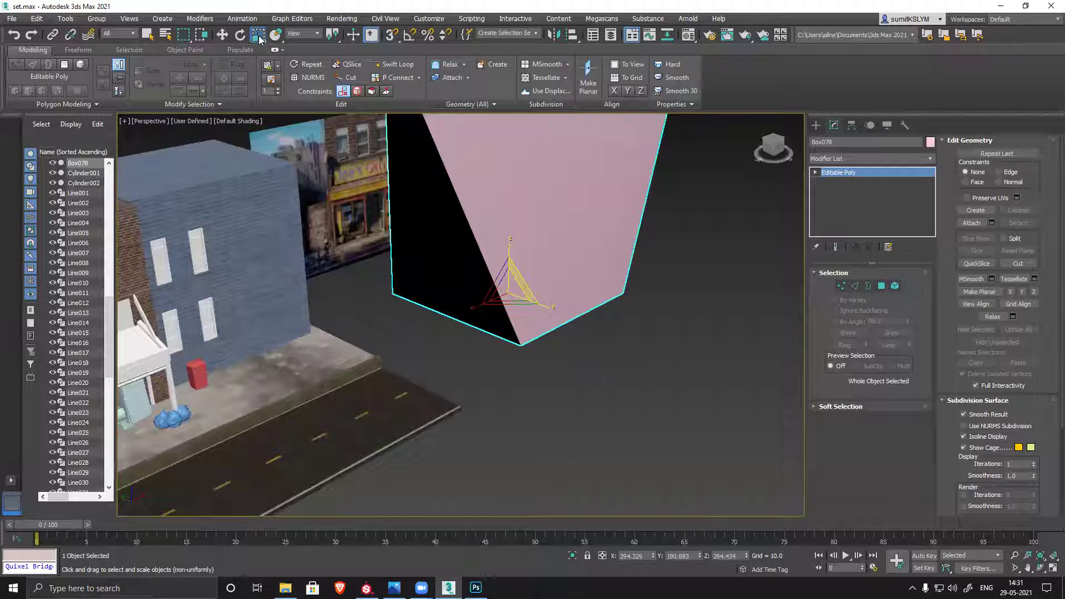
{"action": "left_click_drag", "start_coordinate": [511, 293], "coordinate": [473, 356]}
{"action": "middle_click_drag", "start_coordinate": [561, 352], "coordinate": [539, 379]}
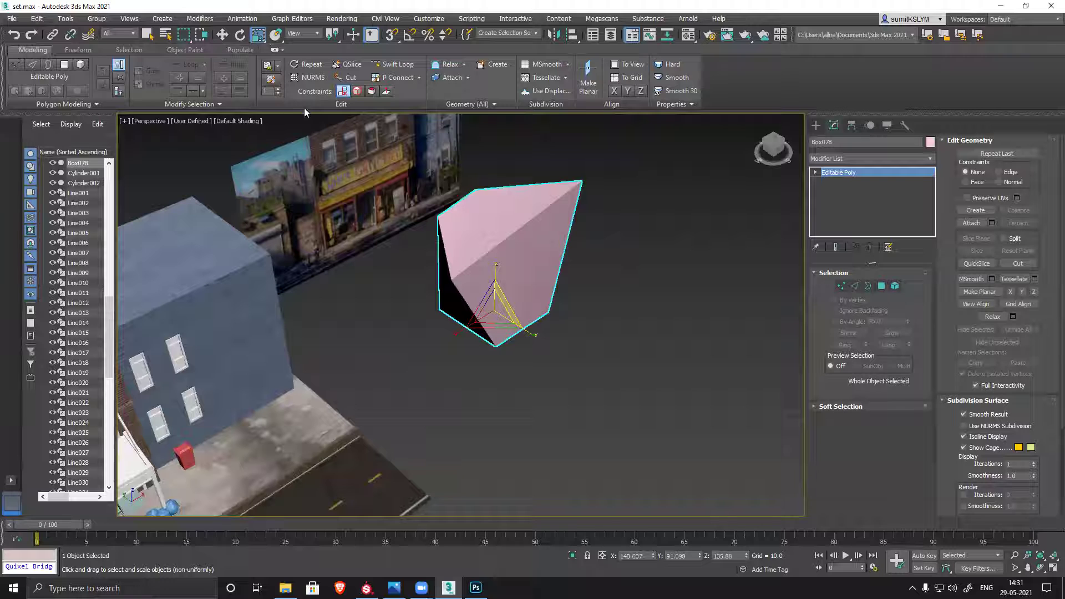
Set the Scale tool to squash, keep the box selected, and reduce it to about 122% in X, 79% in Y and 111% in Z.
{"action": "left_click", "coordinate": [259, 36]}
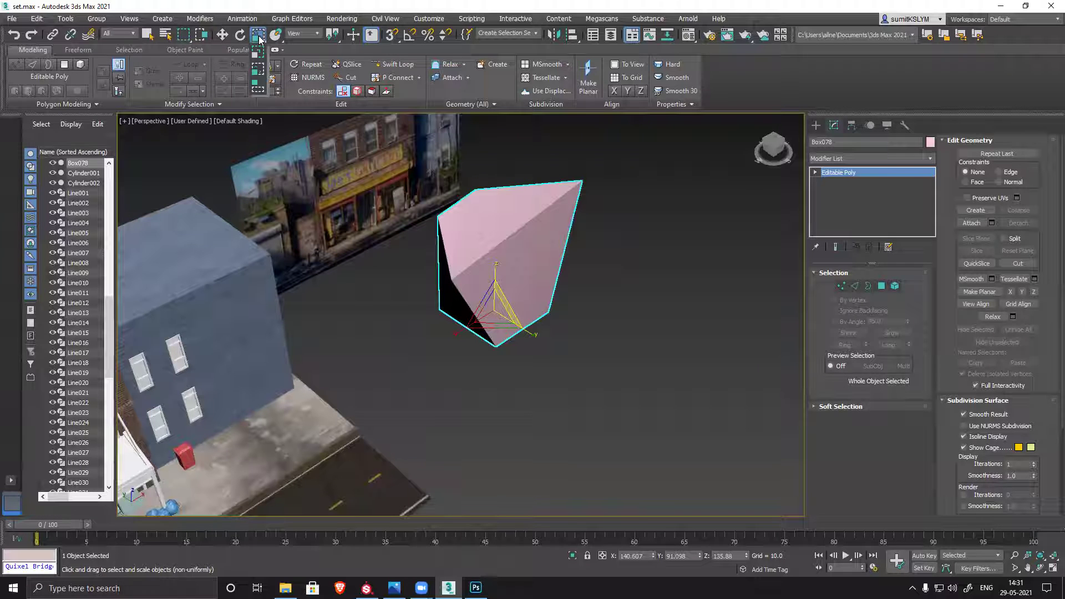
{"action": "left_click_drag", "start_coordinate": [259, 39], "coordinate": [259, 88]}
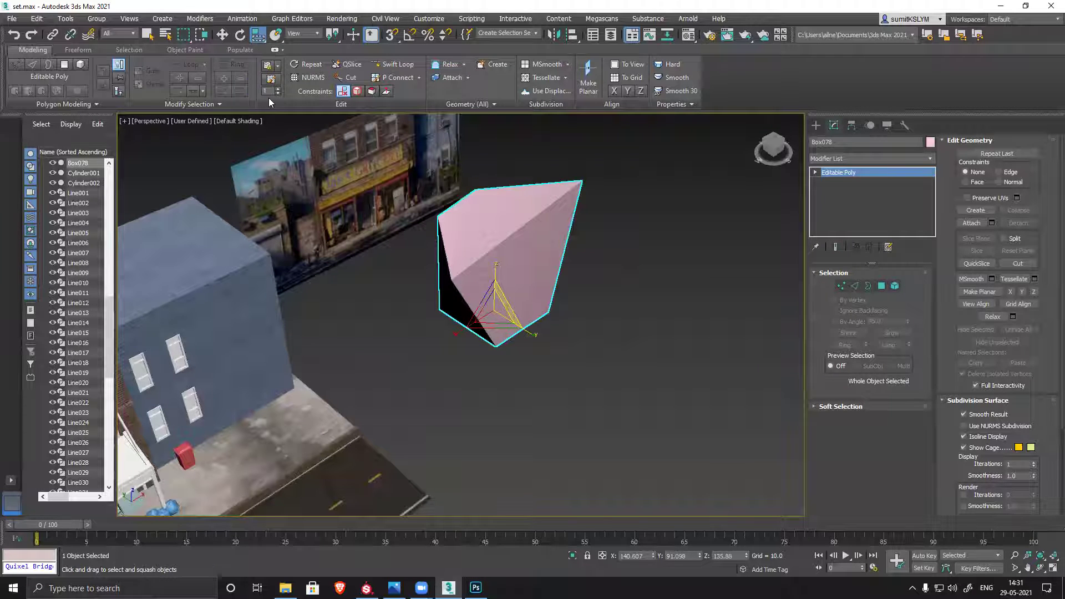
{"action": "left_click", "coordinate": [635, 280]}
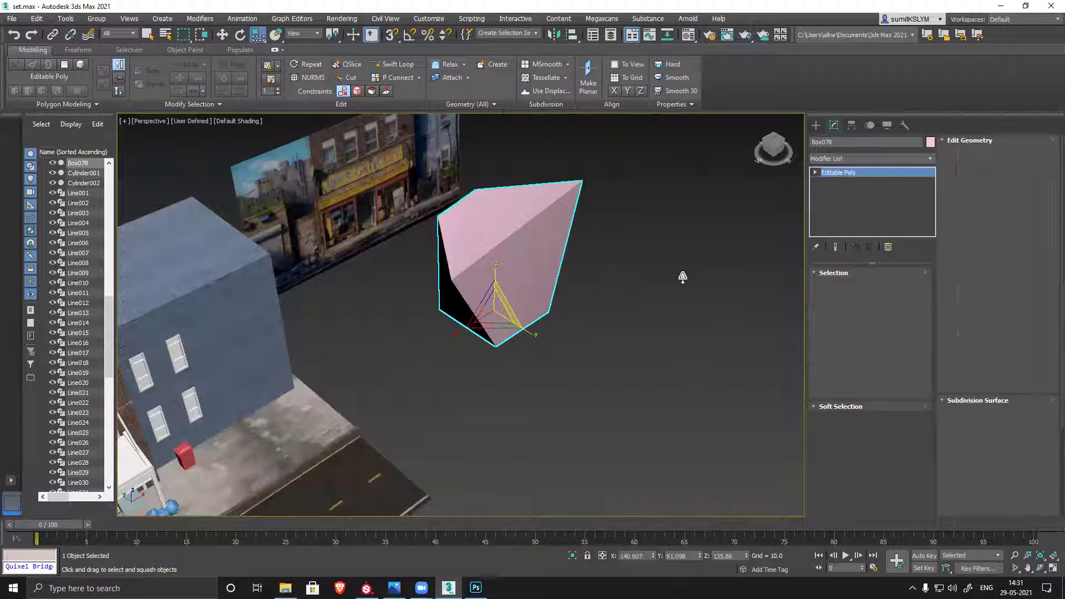
{"action": "left_click", "coordinate": [515, 275]}
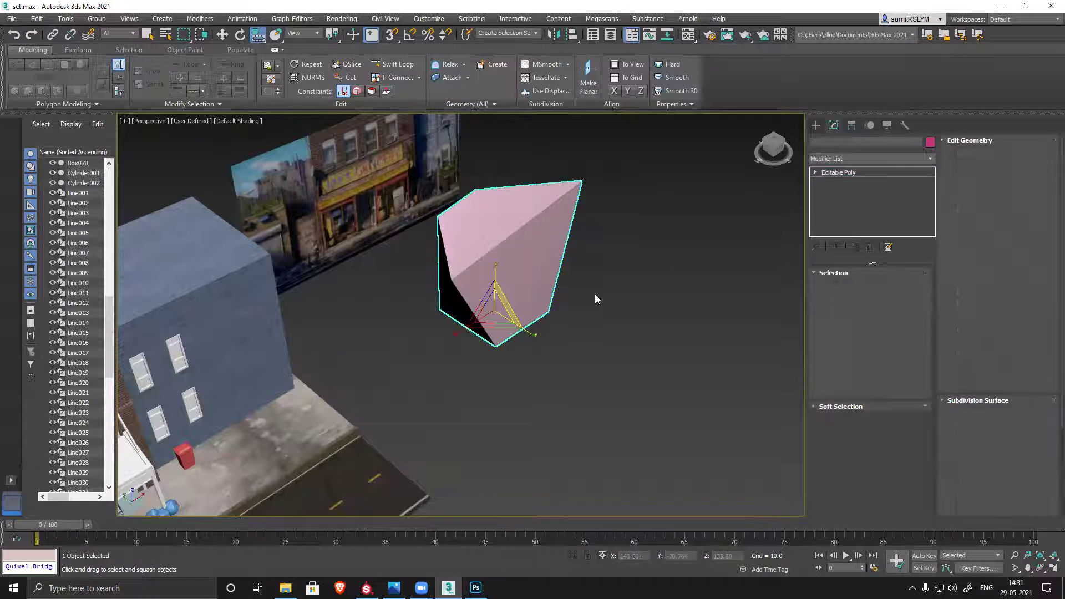
{"action": "middle_click_drag", "start_coordinate": [590, 318], "coordinate": [632, 300], "text": "alt"}
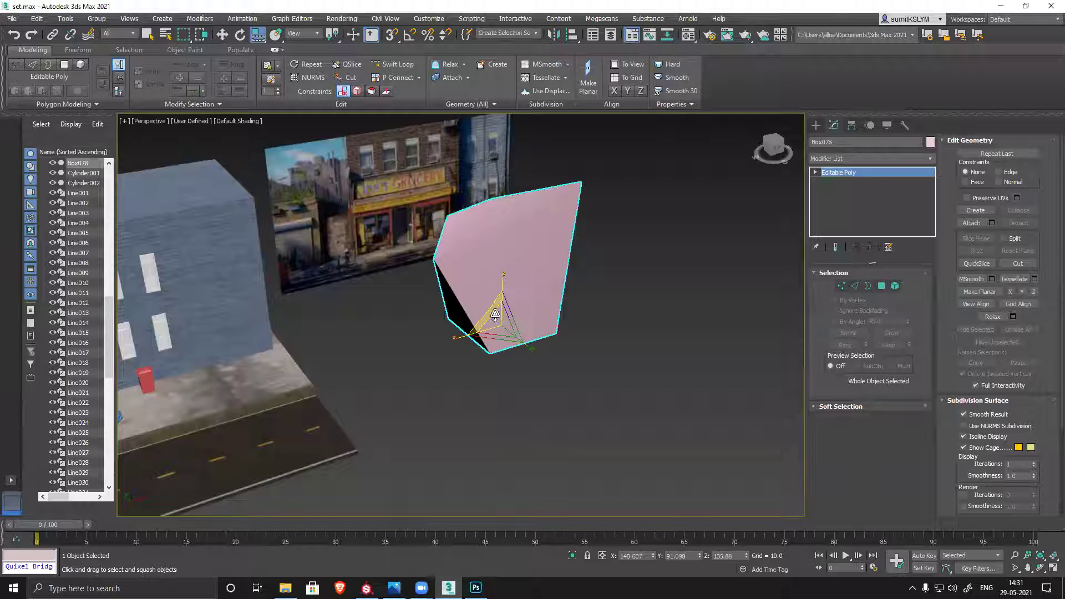
{"action": "mouse_move", "coordinate": [499, 321]}
{"action": "left_mouse_down"}
{"action": "mouse_move", "coordinate": [504, 339]}
{"action": "mouse_move", "coordinate": [505, 313]}
{"action": "mouse_move", "coordinate": [505, 355]}
{"action": "mouse_move", "coordinate": [505, 319]}
{"action": "mouse_move", "coordinate": [502, 328]}
{"action": "left_mouse_up"}
Rescale the box in successive passes to about 92% in X, 111% in Y and 155% in Z.
{"action": "left_click_drag", "start_coordinate": [258, 35], "coordinate": [258, 54]}
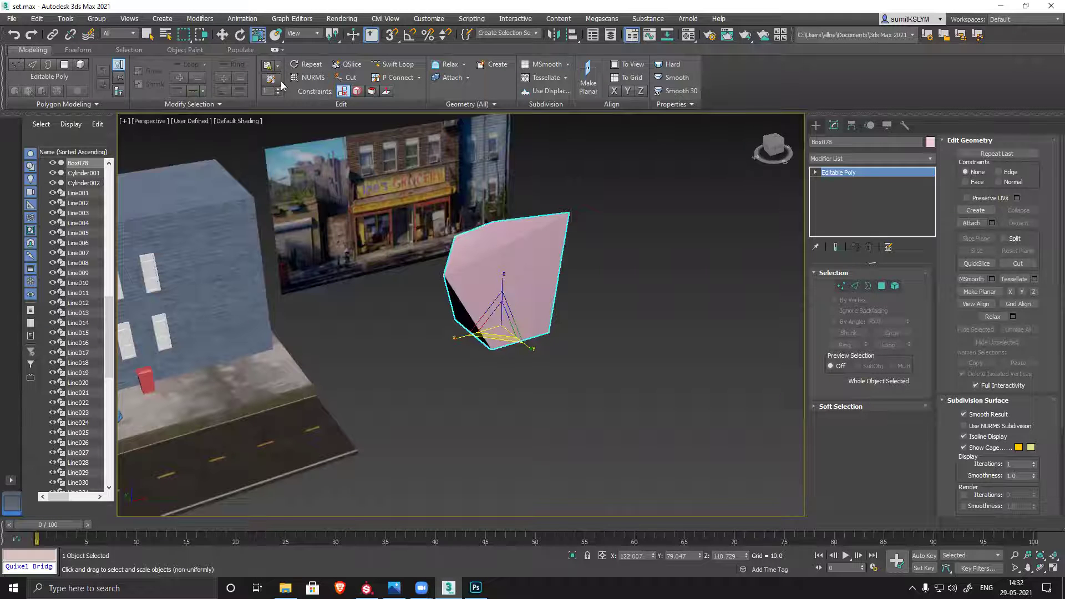
{"action": "left_click_drag", "start_coordinate": [507, 329], "coordinate": [535, 304]}
{"action": "left_click_drag", "start_coordinate": [258, 36], "coordinate": [261, 54]}
{"action": "left_click_drag", "start_coordinate": [503, 325], "coordinate": [486, 349]}
{"action": "middle_click_drag", "start_coordinate": [602, 337], "coordinate": [613, 347], "text": "alt"}
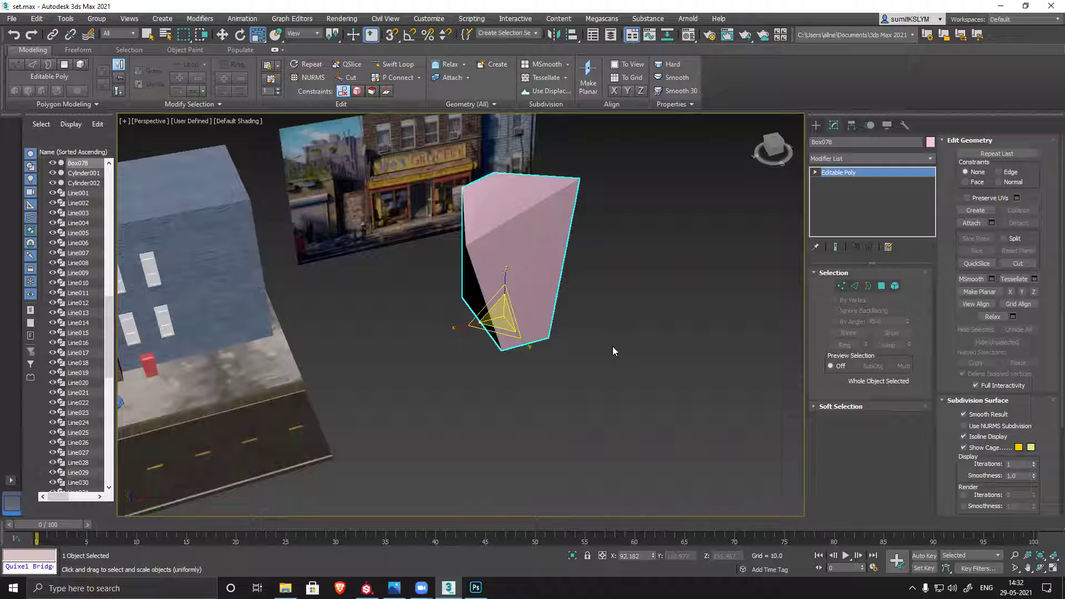
Set the Scale tool to uniform mode and examine the box's scale gizmo handles up close.
{"action": "scroll", "coordinate": [497, 321], "scroll_direction": "up", "scroll_amount": 5}
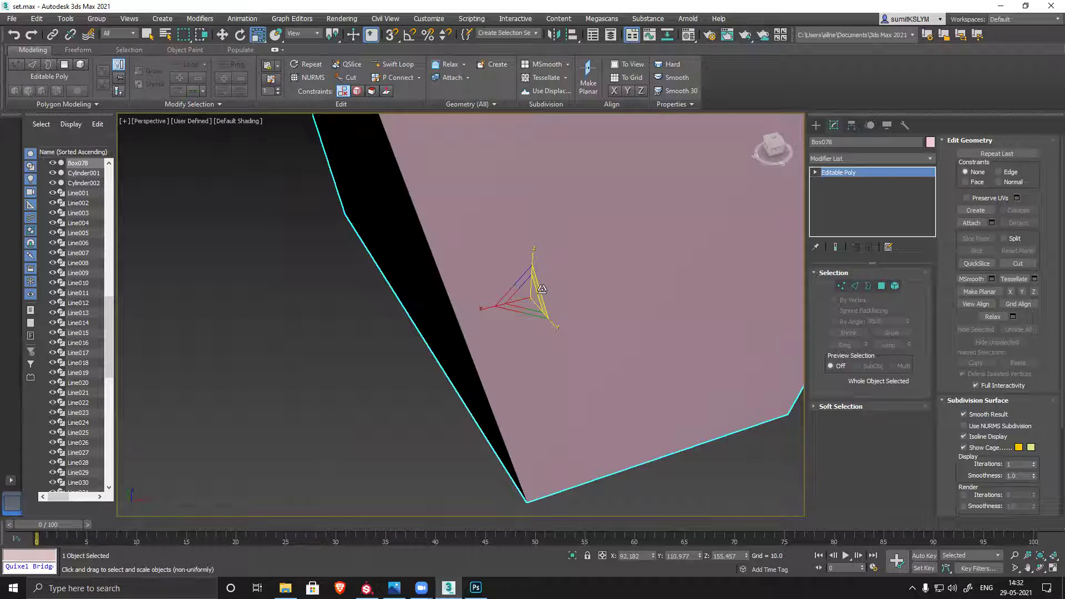
{"action": "middle_click_drag", "start_coordinate": [352, 262], "coordinate": [376, 346], "text": "alt"}
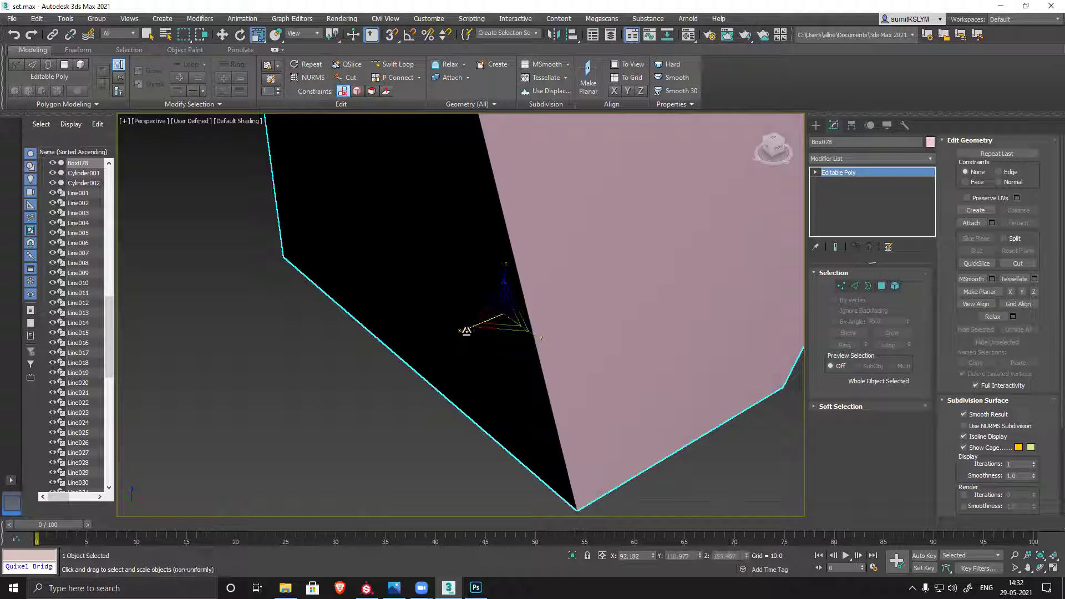
{"action": "left_click", "coordinate": [261, 42]}
{"action": "left_click_drag", "start_coordinate": [261, 42], "coordinate": [262, 67]}
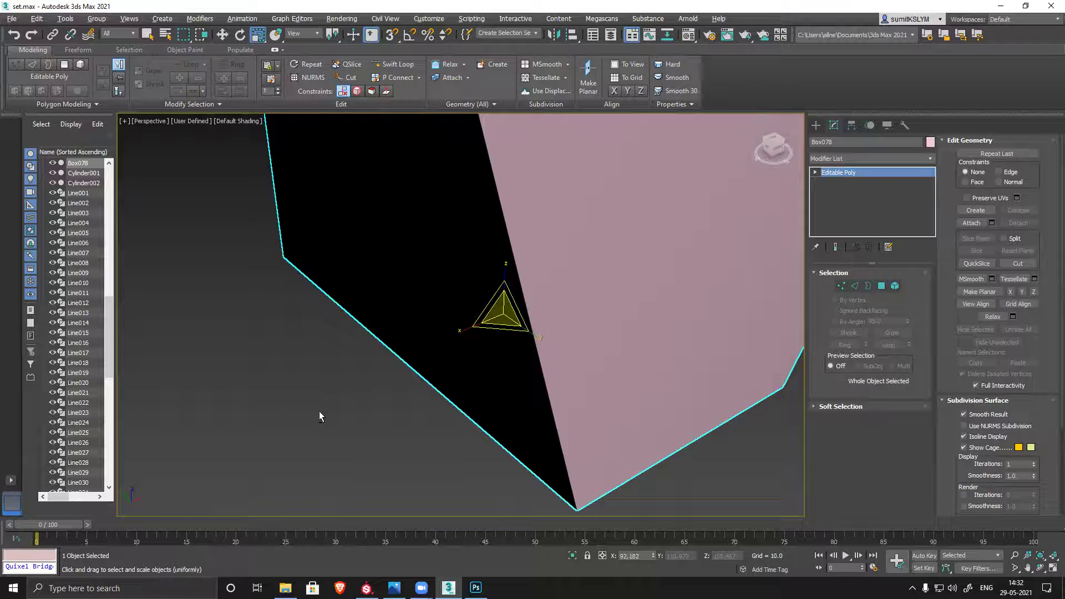
{"action": "middle_click_drag", "start_coordinate": [287, 283], "coordinate": [510, 245], "text": "alt"}
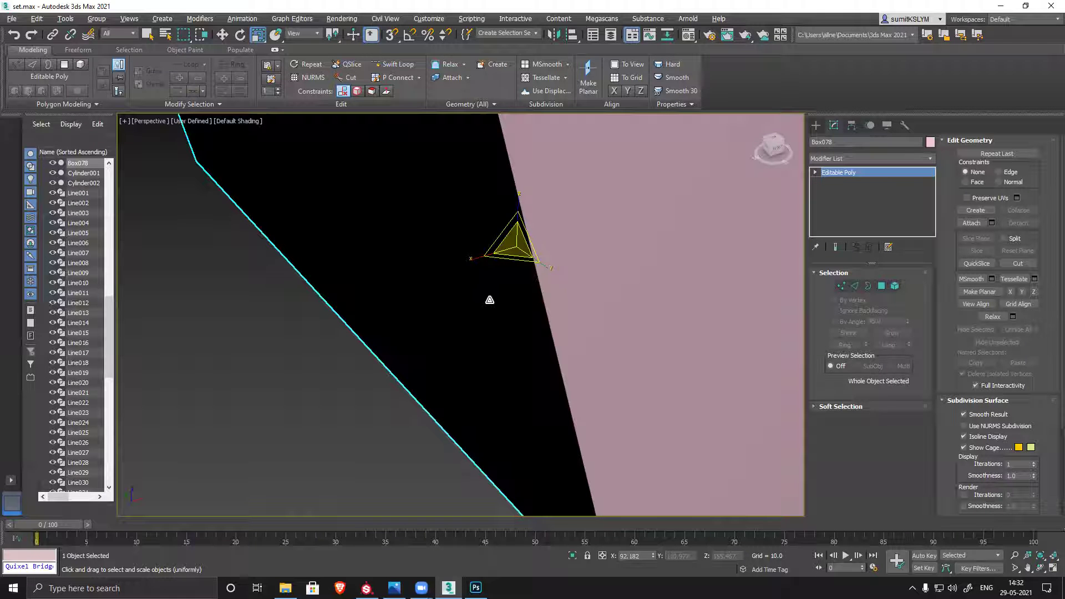
{"action": "scroll", "coordinate": [460, 377], "scroll_direction": "down", "scroll_amount": 4}
{"action": "middle_click_drag", "start_coordinate": [461, 373], "coordinate": [616, 399], "text": "alt"}
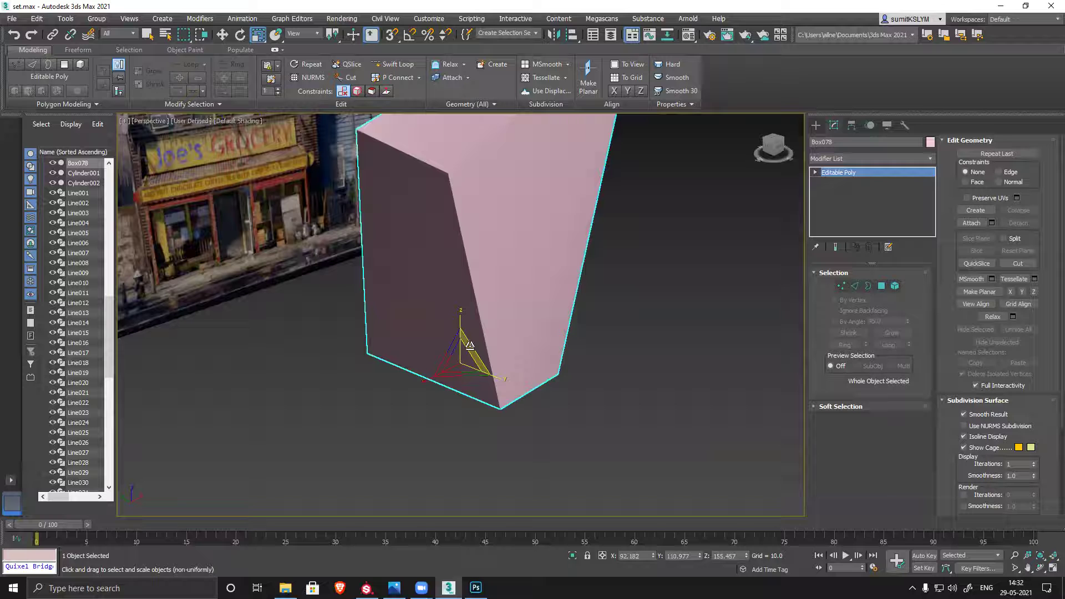
Shrink the box with the Scale tool and compare it with the storefront image and street set.
{"action": "mouse_move", "coordinate": [470, 344]}
{"action": "left_mouse_down"}
{"action": "mouse_move", "coordinate": [466, 380]}
{"action": "mouse_move", "coordinate": [459, 294]}
{"action": "mouse_move", "coordinate": [461, 355]}
{"action": "mouse_move", "coordinate": [486, 382]}
{"action": "mouse_move", "coordinate": [577, 411]}
{"action": "mouse_move", "coordinate": [511, 379]}
{"action": "mouse_move", "coordinate": [425, 381]}
{"action": "mouse_move", "coordinate": [464, 357]}
{"action": "mouse_move", "coordinate": [498, 373]}
{"action": "mouse_move", "coordinate": [464, 353]}
{"action": "left_mouse_up"}
{"action": "middle_click_drag", "start_coordinate": [554, 364], "coordinate": [361, 354], "text": "alt"}
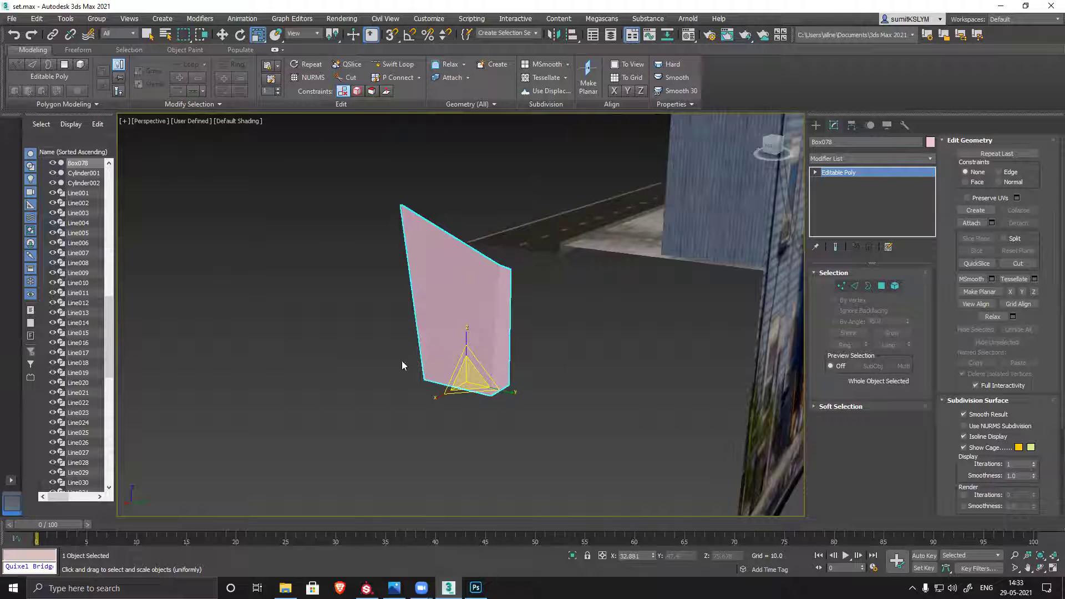
{"action": "middle_click_drag", "start_coordinate": [309, 355], "coordinate": [464, 360], "text": "alt"}
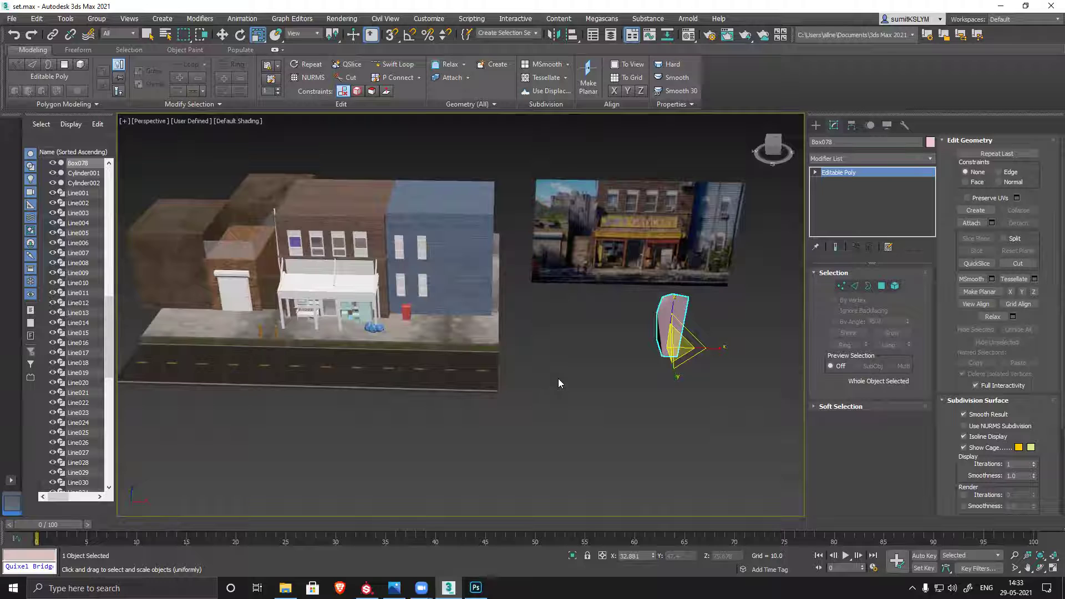
{"action": "middle_click_drag", "start_coordinate": [598, 380], "coordinate": [699, 388], "text": "alt"}
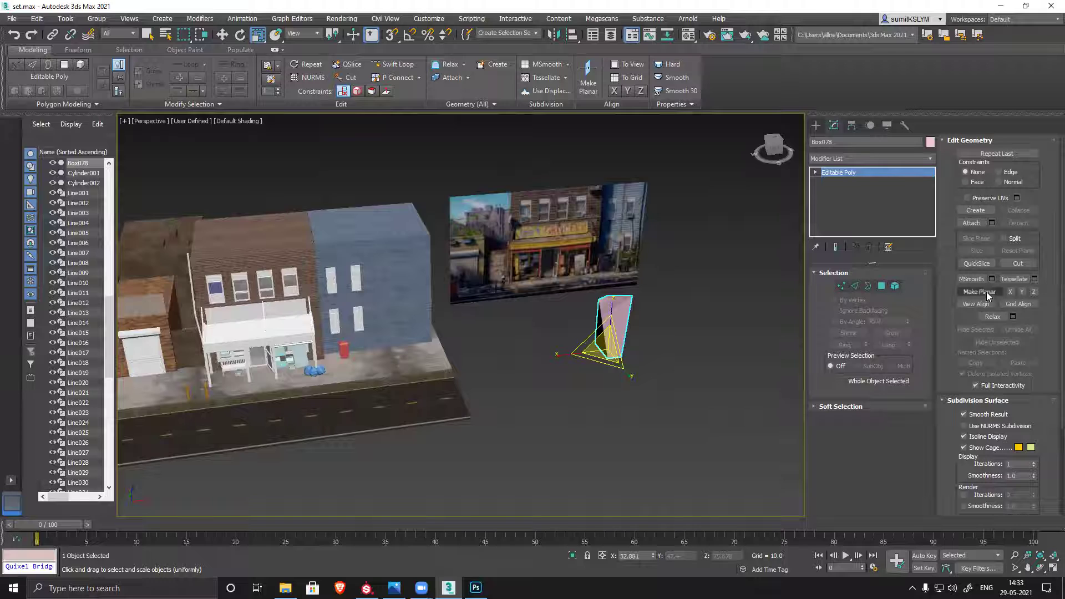
Select the box's sloped top polygon in polygon mode and apply Make Planar to it.
{"action": "scroll", "coordinate": [643, 369], "scroll_direction": "up", "scroll_amount": 8}
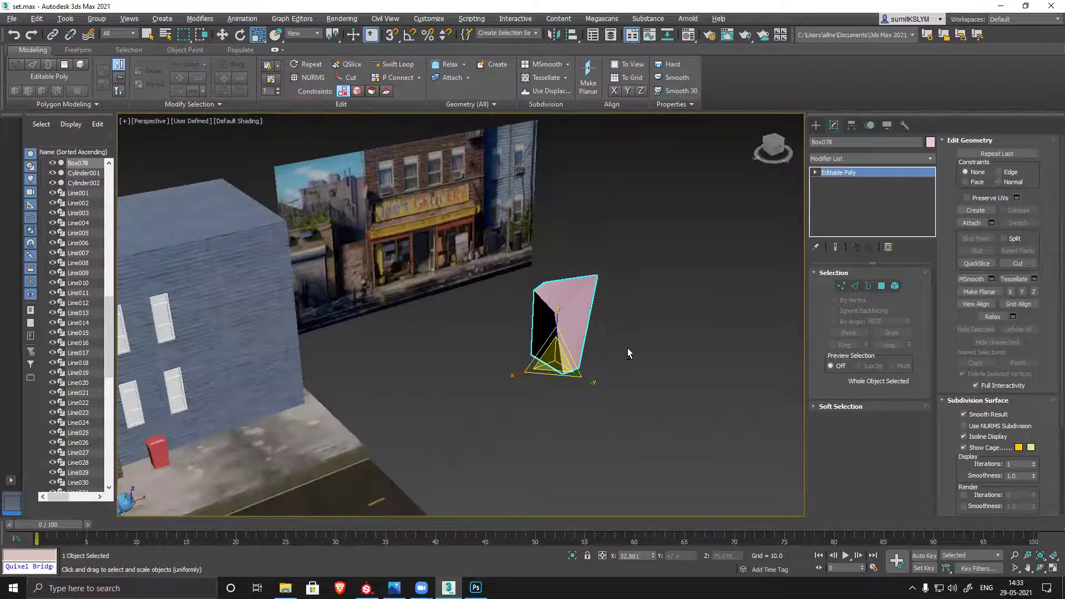
{"action": "left_click", "coordinate": [881, 287]}
{"action": "left_click", "coordinate": [587, 309]}
{"action": "key", "text": "z"}
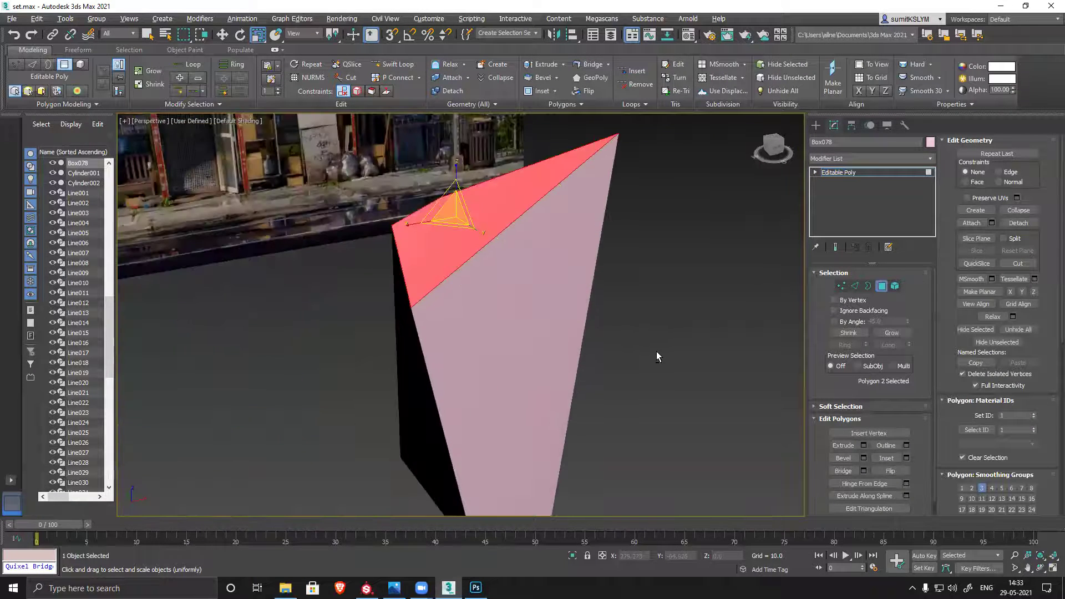
{"action": "middle_click_drag", "start_coordinate": [731, 366], "coordinate": [447, 251], "text": "alt"}
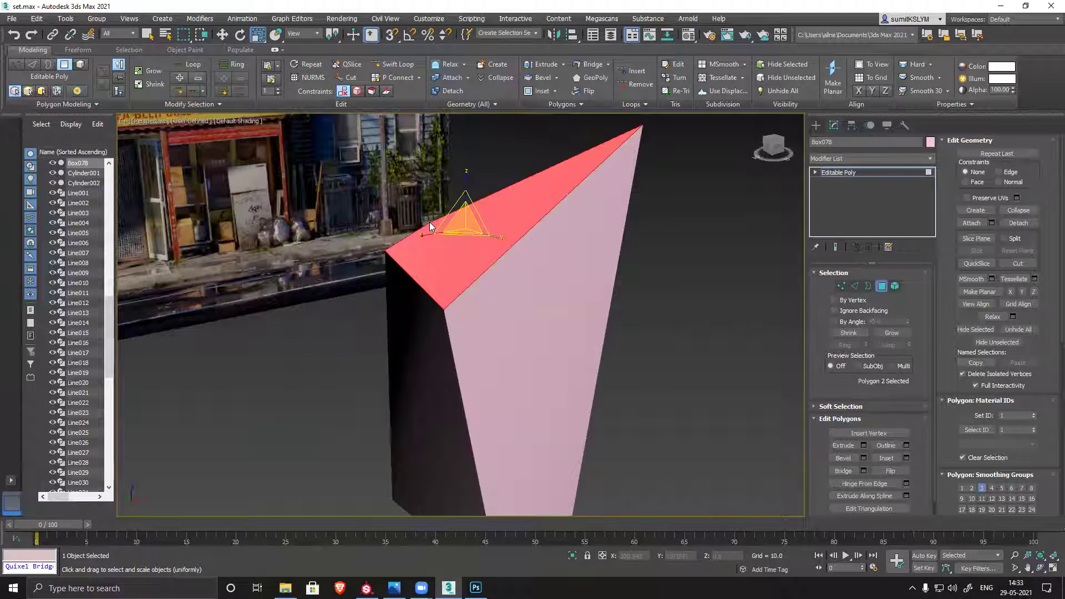
{"action": "middle_click_drag", "start_coordinate": [464, 305], "coordinate": [482, 283], "text": "alt"}
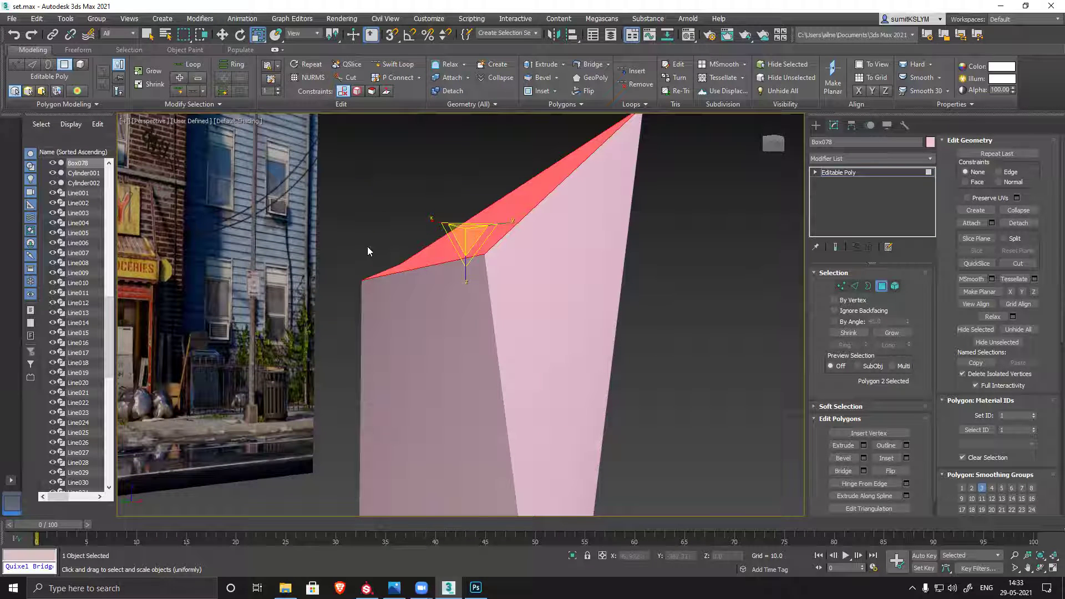
{"action": "left_click", "coordinate": [980, 292]}
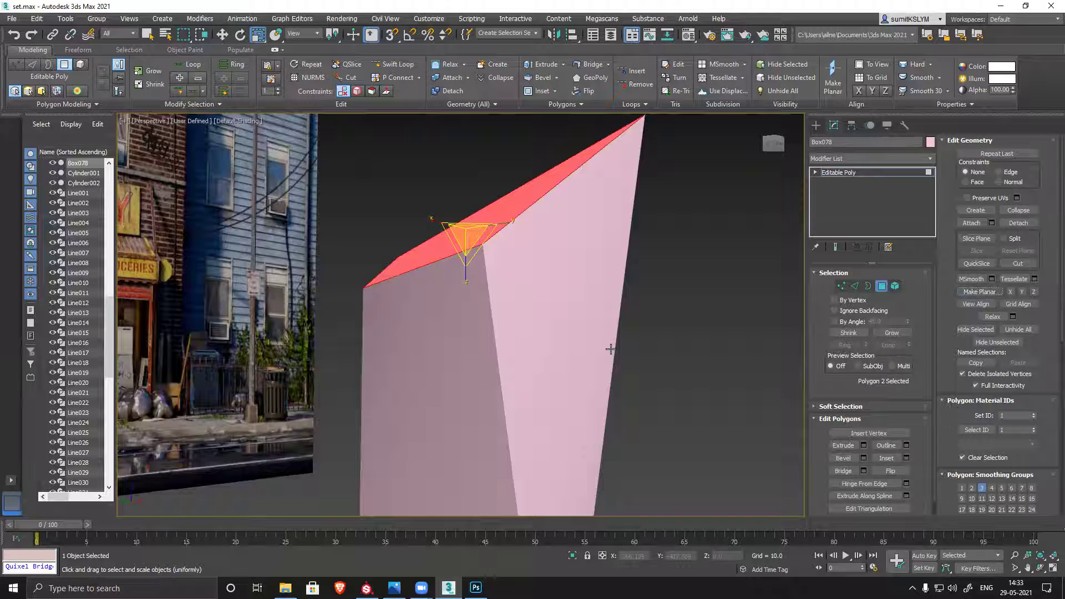
Try making the top polygon planar along X, Y and Z in turn, and undo these changes.
{"action": "middle_click_drag", "start_coordinate": [553, 346], "coordinate": [546, 366], "text": "alt"}
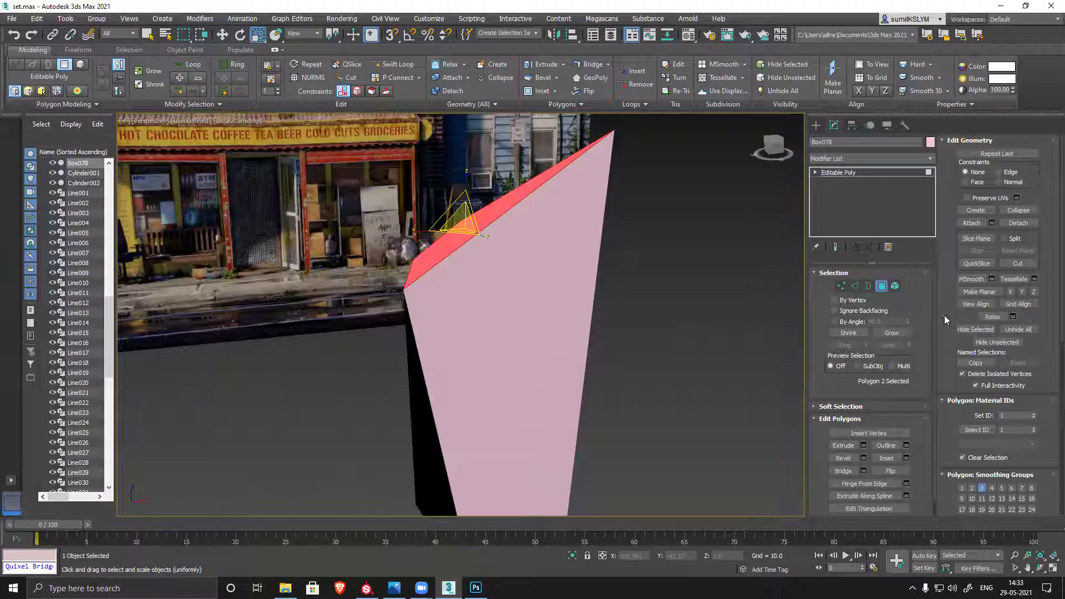
{"action": "left_click", "coordinate": [1010, 292]}
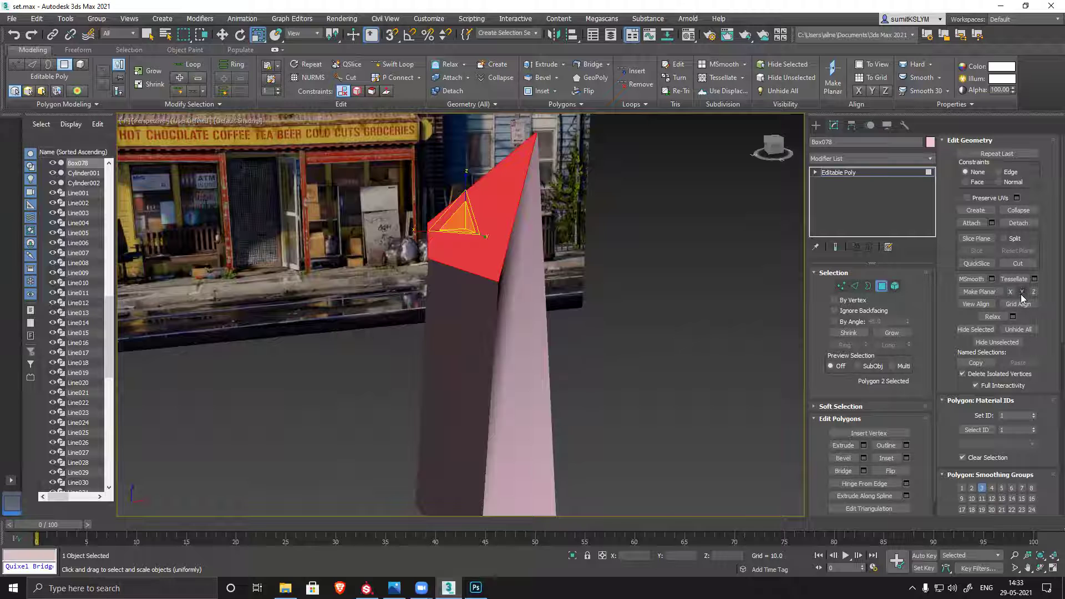
{"action": "left_click", "coordinate": [1023, 292]}
{"action": "left_click", "coordinate": [1033, 292]}
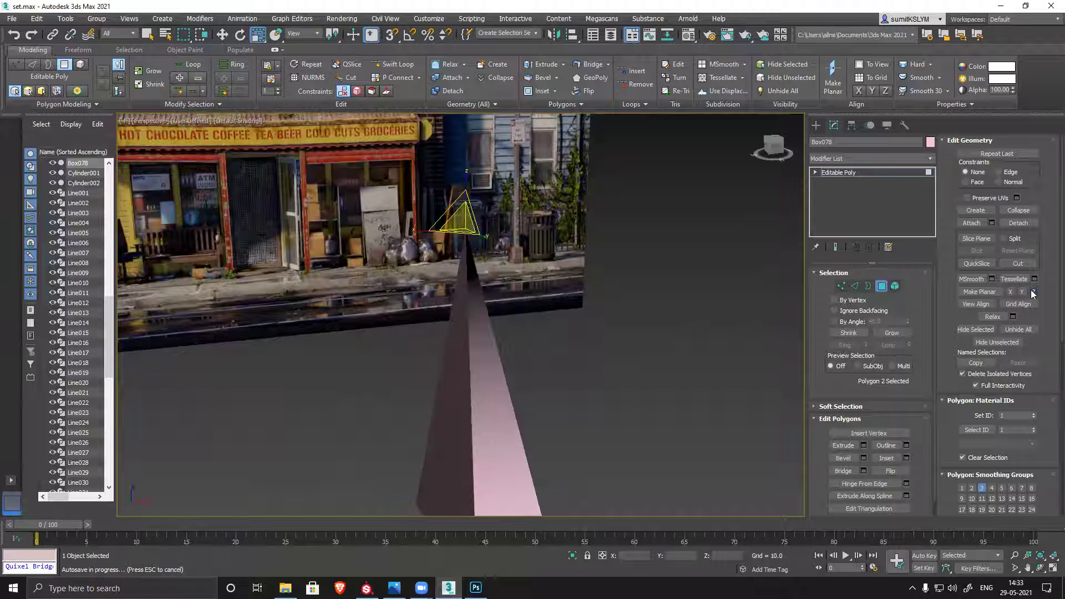
{"action": "middle_click_drag", "start_coordinate": [581, 314], "coordinate": [532, 301], "text": "alt"}
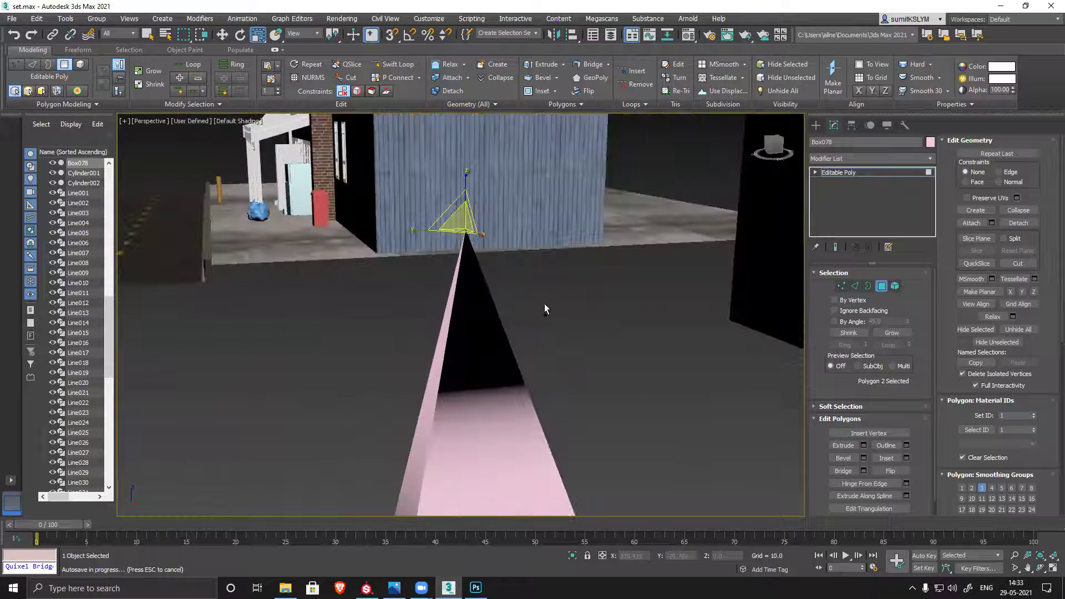
{"action": "key", "text": "ctrl+z"}
{"action": "middle_click_drag", "start_coordinate": [669, 336], "coordinate": [580, 351], "text": "alt"}
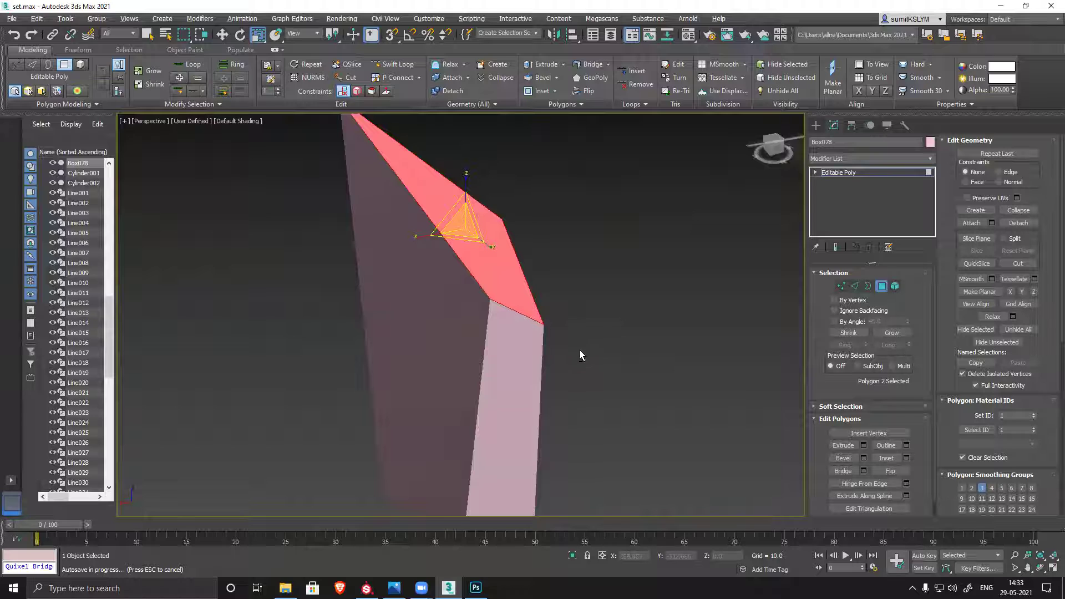
Make the top polygon planar along the Z axis and examine the flattened top from several sides.
{"action": "key", "text": "shift+z"}
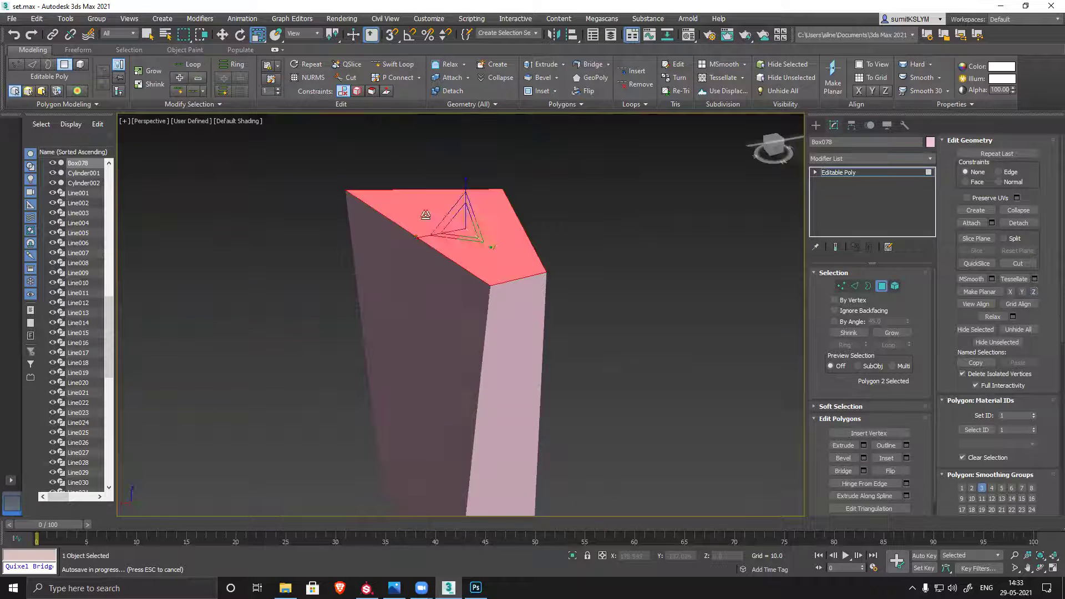
{"action": "key", "text": "shift+z"}
{"action": "key", "text": "shift+z"}
{"action": "key", "text": "shift+z"}
{"action": "key", "text": "shift+z"}
{"action": "key", "text": "shift+z"}
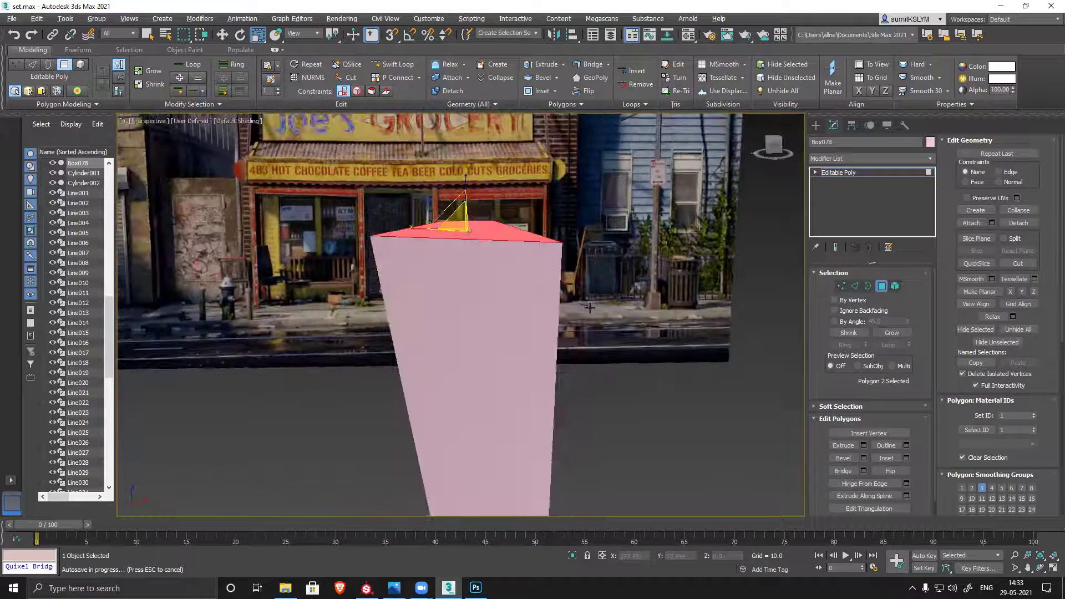
{"action": "key", "text": "shift+z"}
{"action": "key", "text": "shift+z"}
{"action": "key", "text": "shift+z"}
{"action": "key", "text": "shift+z"}
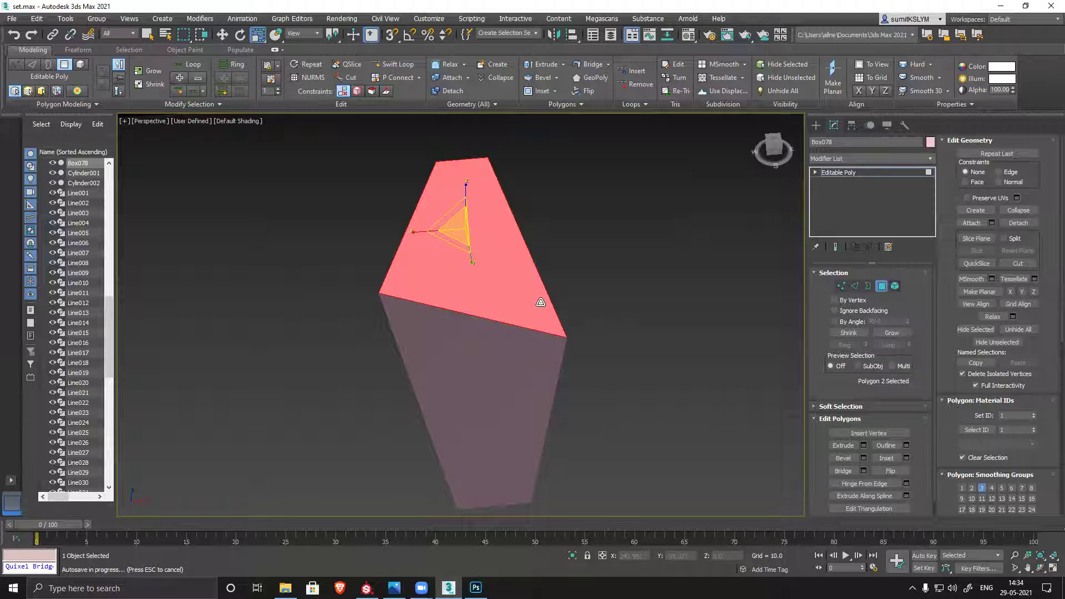
Leave polygon mode, delete the box and draw a sphere with a radius of about 20.3 in the empty area.
{"action": "left_click", "coordinate": [882, 285]}
{"action": "key", "text": "Delete"}
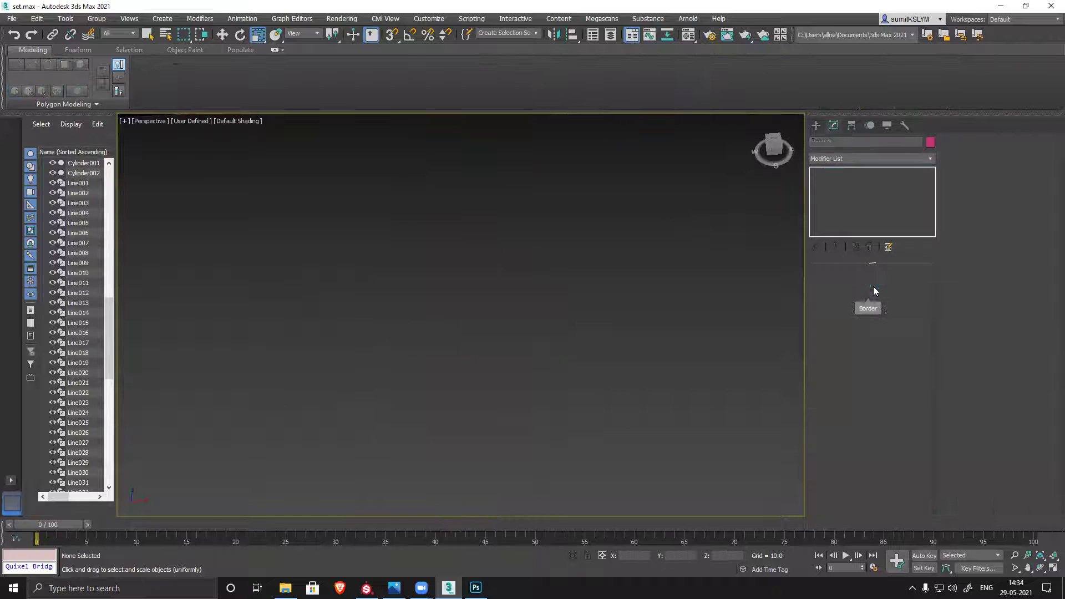
{"action": "left_click", "coordinate": [815, 125]}
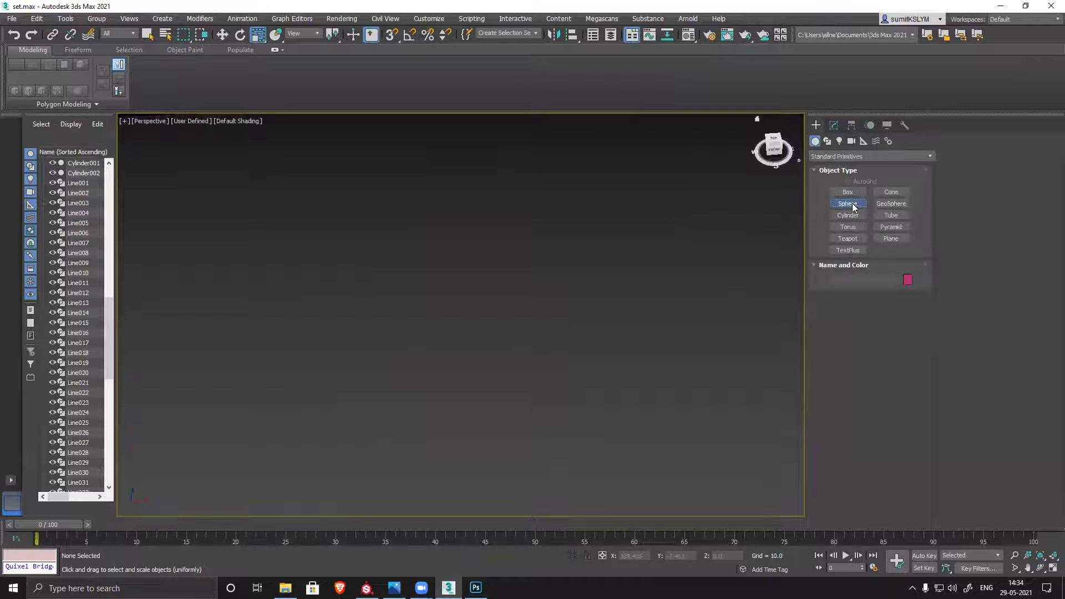
{"action": "left_click", "coordinate": [848, 204]}
{"action": "left_click_drag", "start_coordinate": [423, 338], "coordinate": [546, 309]}
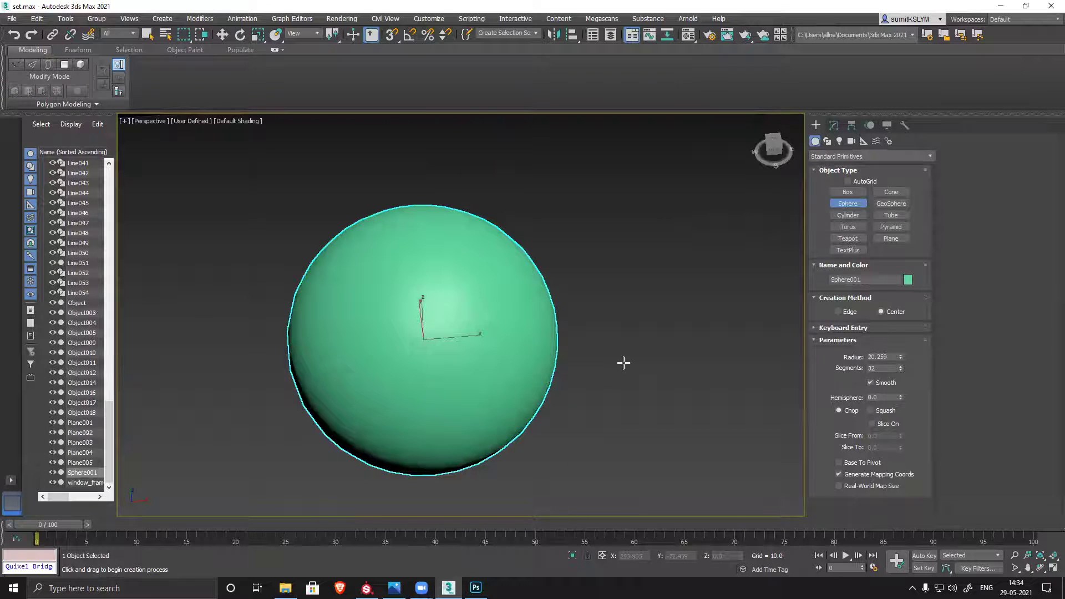
Display edged faces in the viewport and convert the sphere to an Editable Poly.
{"action": "key", "text": "F4"}
{"action": "scroll", "coordinate": [460, 344], "scroll_direction": "up", "scroll_amount": 5}
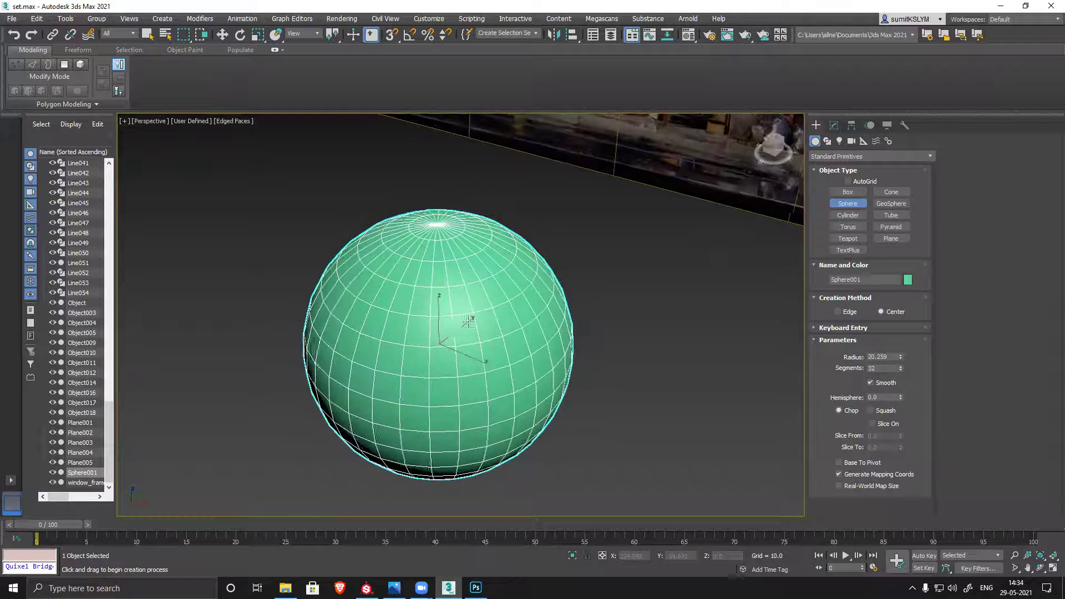
{"action": "left_click", "coordinate": [834, 125]}
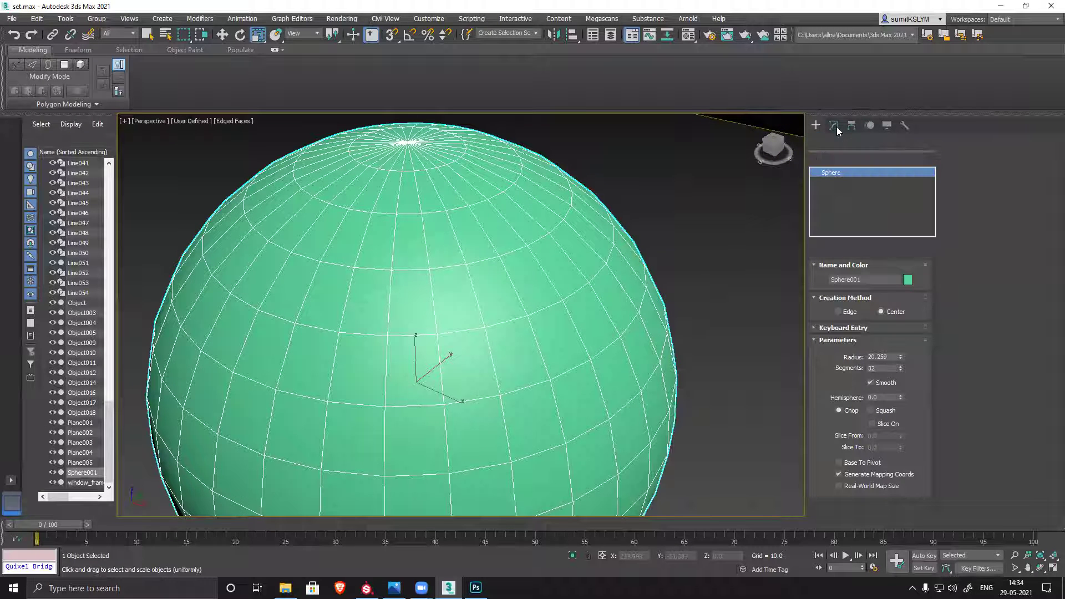
{"action": "key", "text": "r"}
{"action": "right_click", "coordinate": [831, 173]}
{"action": "left_click", "coordinate": [867, 256]}
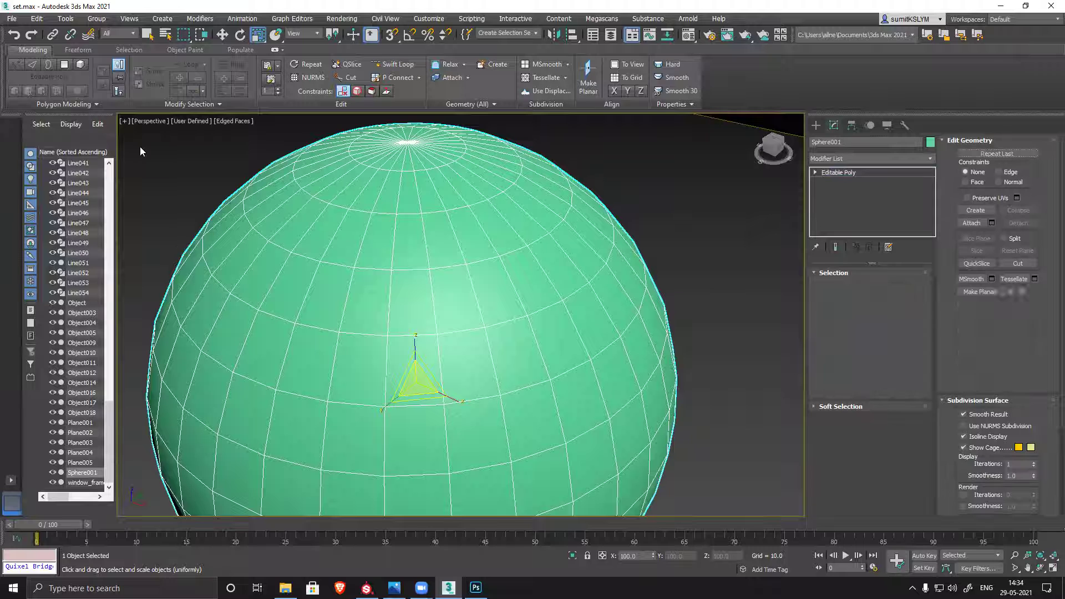
In polygon mode, select the full horizontal ring of polygons around the upper part of the sphere.
{"action": "left_click", "coordinate": [147, 33]}
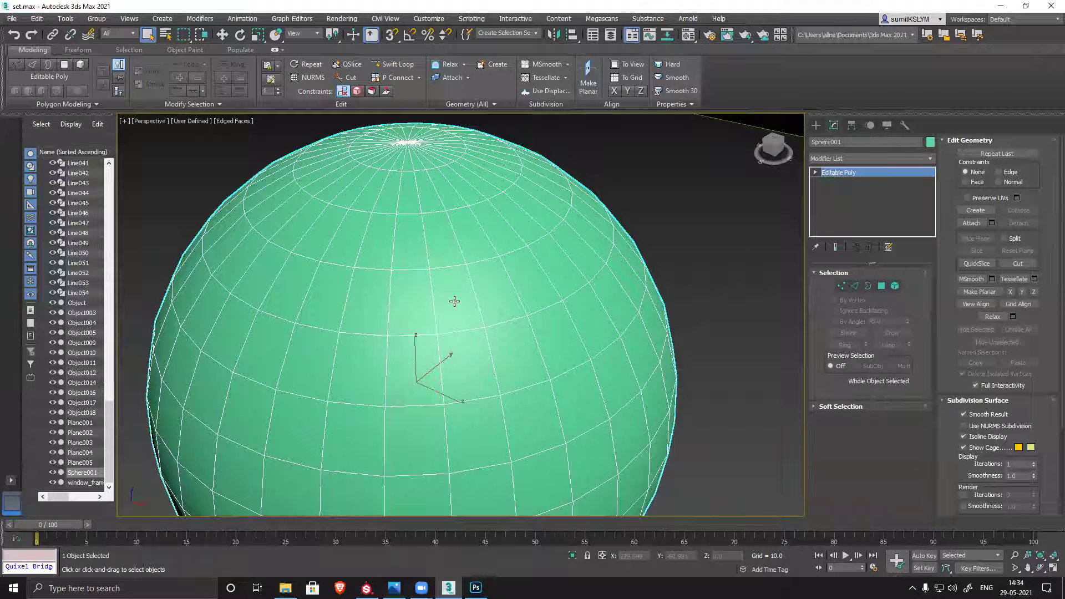
{"action": "left_click", "coordinate": [882, 286]}
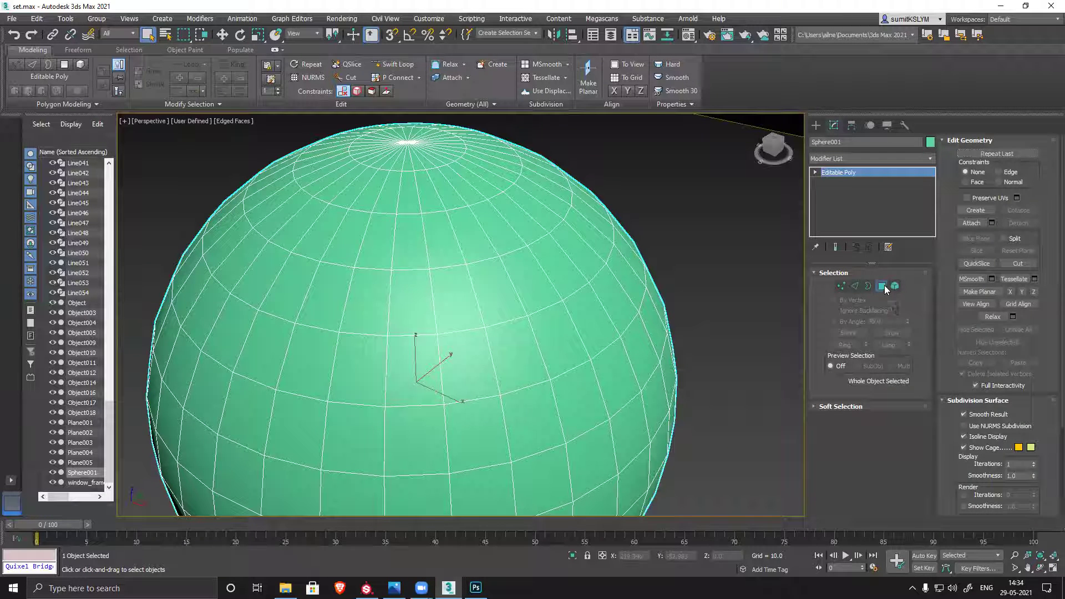
{"action": "left_click", "coordinate": [510, 304]}
{"action": "left_click", "coordinate": [529, 283], "text": "shift"}
{"action": "middle_click_drag", "start_coordinate": [493, 410], "coordinate": [502, 373], "text": "alt"}
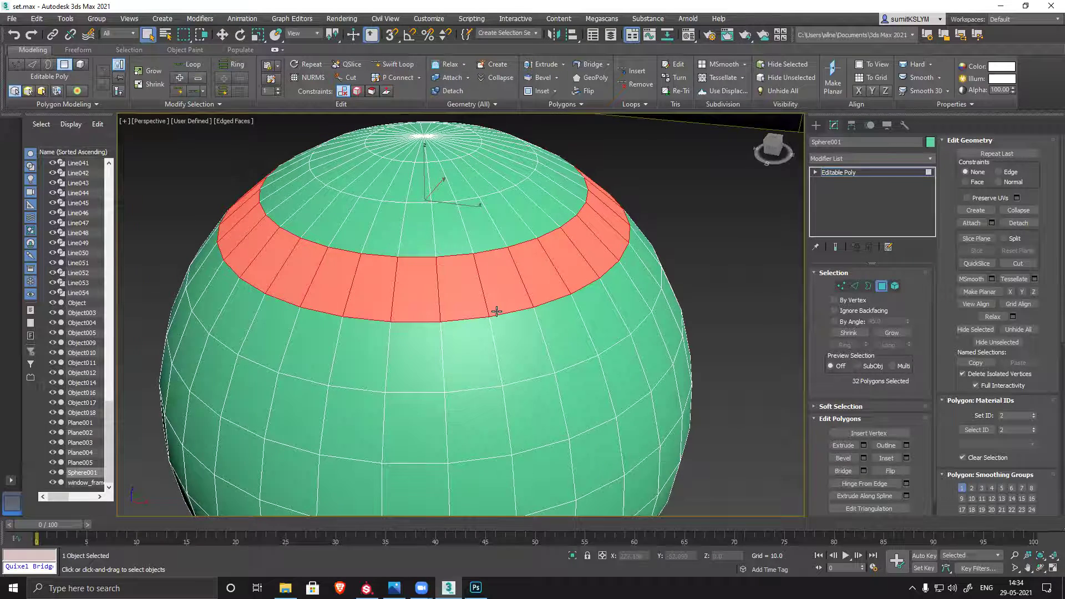
{"action": "mouse_move", "coordinate": [490, 337]}
{"action": "middle_mouse_down", "text": "alt"}
{"action": "mouse_move", "coordinate": [499, 304]}
{"action": "mouse_move", "coordinate": [511, 335]}
{"action": "middle_mouse_up", "text": "alt"}
Raise the selected polygon ring above the sphere, try flattening it with the Scale tool, and undo the flattening.
{"action": "key", "text": "w"}
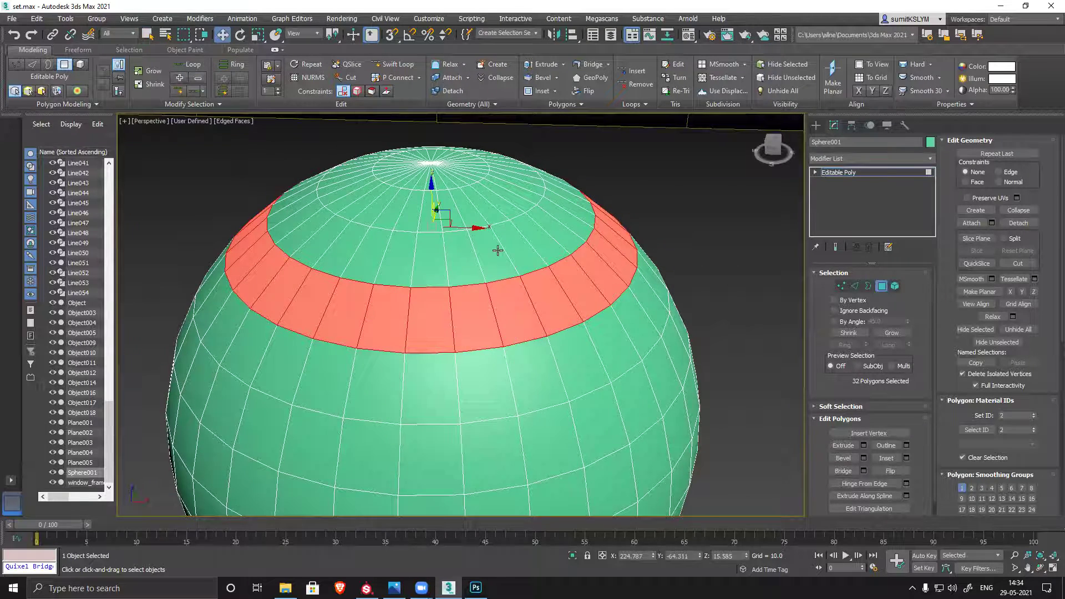
{"action": "middle_click_drag", "start_coordinate": [492, 250], "coordinate": [439, 258], "text": "alt"}
{"action": "left_click_drag", "start_coordinate": [442, 252], "coordinate": [445, 530]}
{"action": "key", "text": "r"}
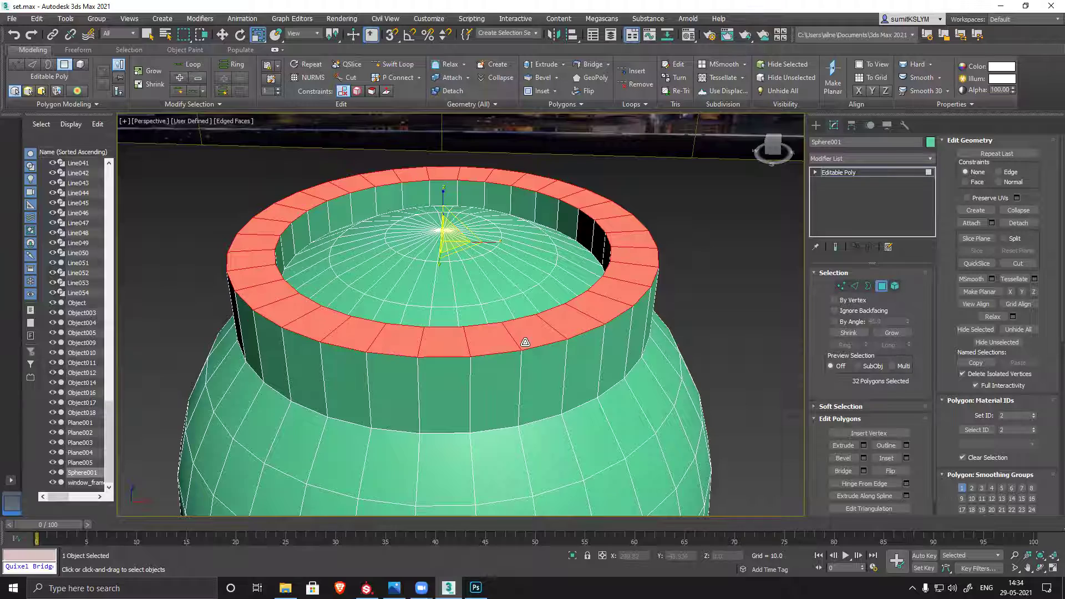
{"action": "key", "text": "ctrl+z"}
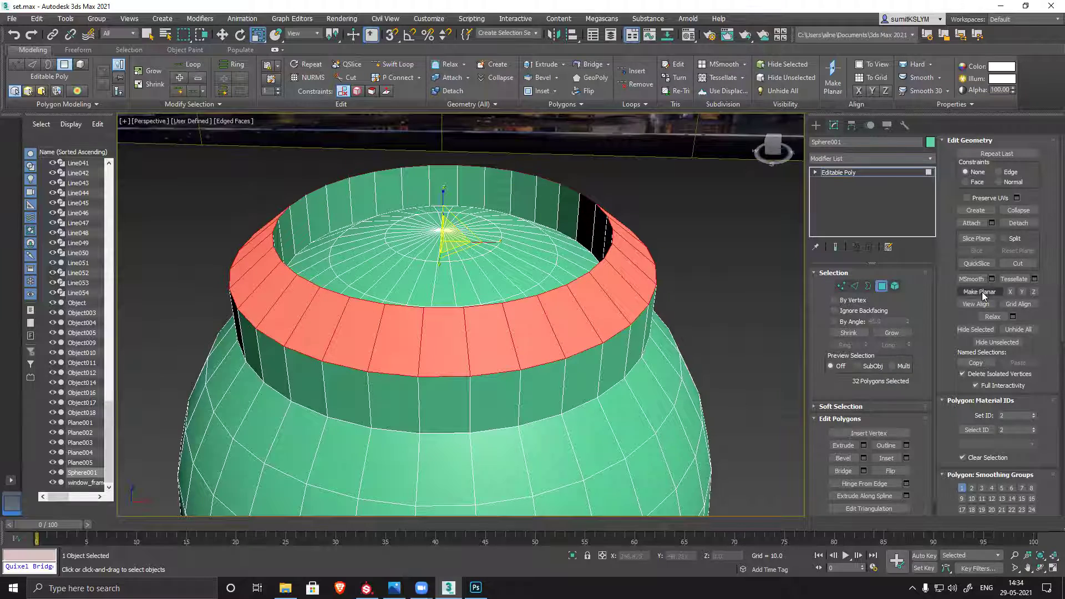
Apply Make Planar to the raised polygon ring and examine the flat rim from several sides.
{"action": "left_click", "coordinate": [980, 292]}
{"action": "middle_click_drag", "start_coordinate": [625, 357], "coordinate": [540, 352], "text": "alt"}
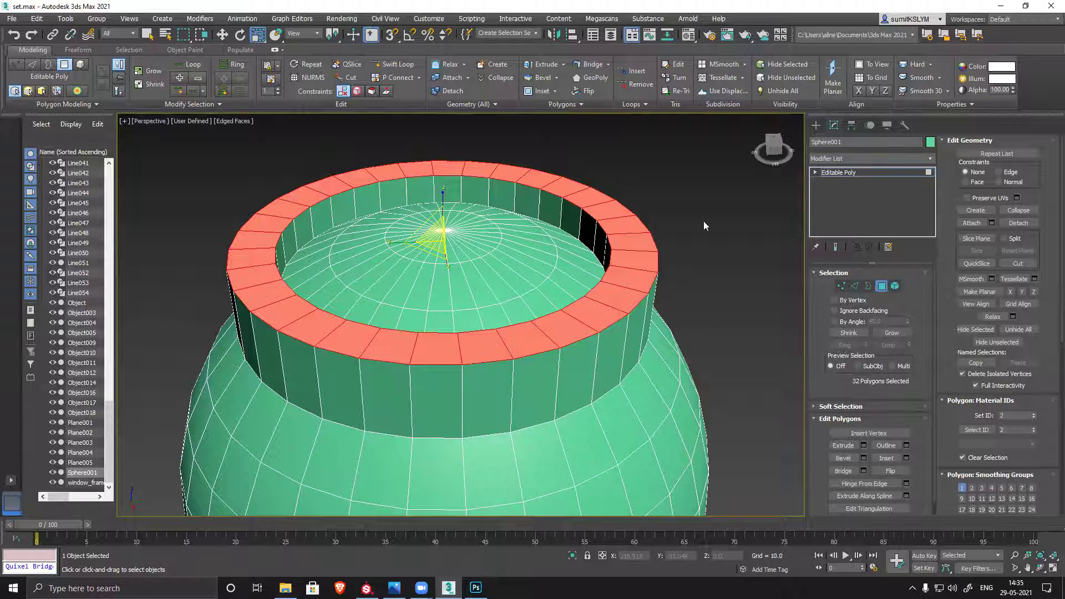
{"action": "scroll", "coordinate": [508, 373], "scroll_direction": "down", "scroll_amount": 6}
{"action": "middle_click_drag", "start_coordinate": [507, 373], "coordinate": [517, 375], "text": "alt"}
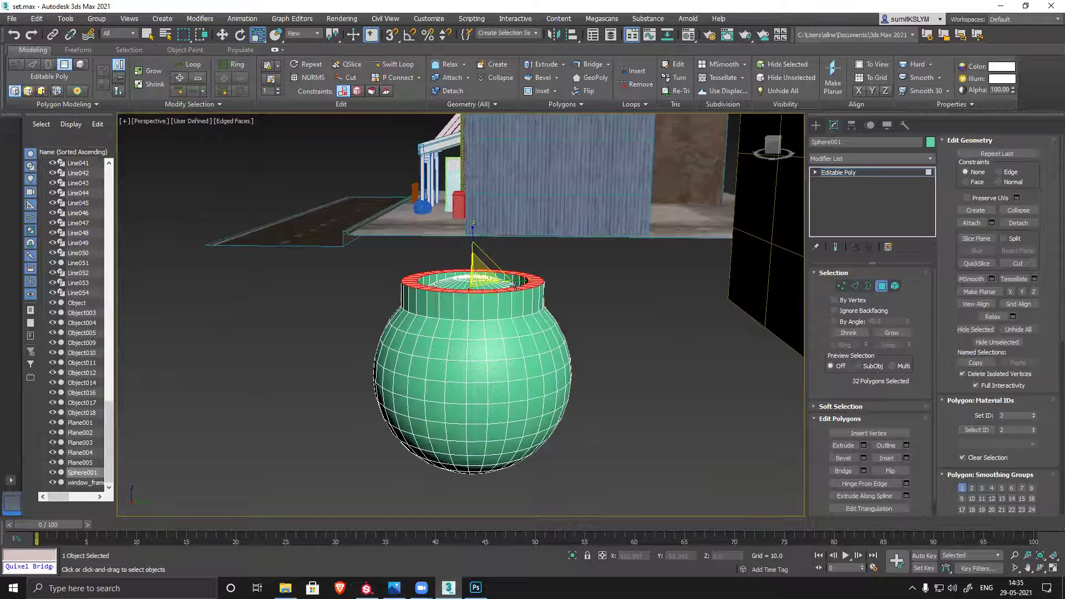
{"action": "middle_click_drag", "start_coordinate": [515, 279], "coordinate": [512, 316], "text": "alt"}
{"action": "scroll", "coordinate": [511, 304], "scroll_direction": "up", "scroll_amount": 5}
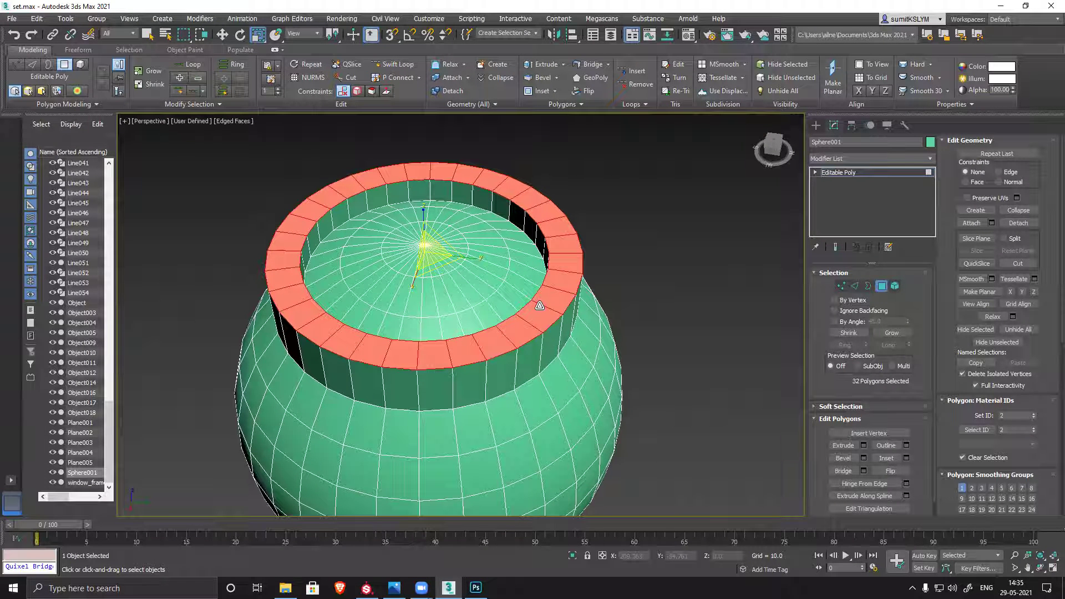
{"action": "middle_click_drag", "start_coordinate": [550, 388], "coordinate": [423, 370], "text": "alt"}
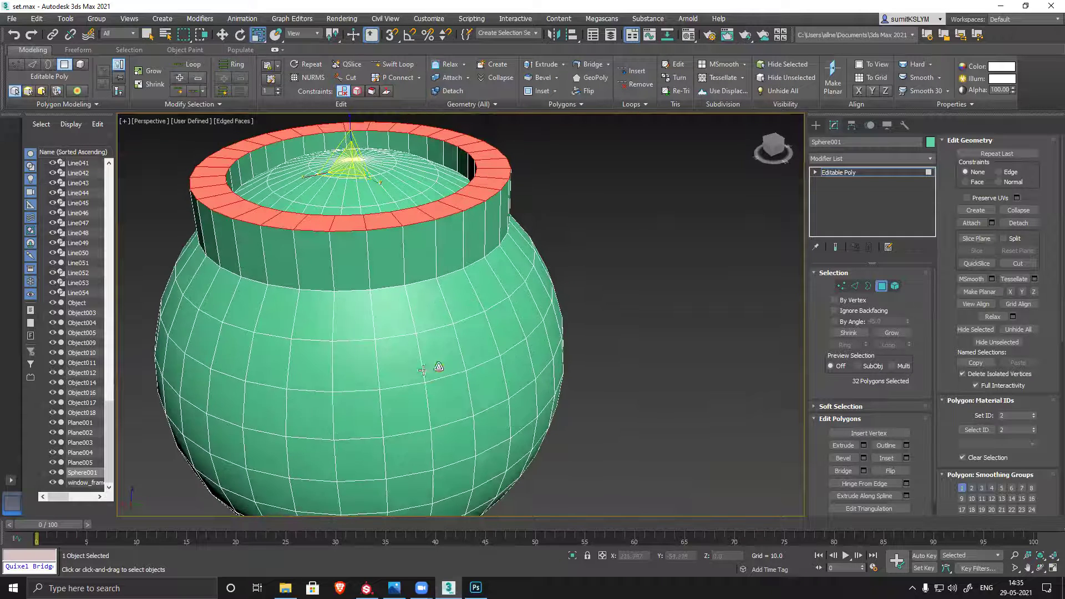
Select a block of polygons, three columns by four rows, on the side of the sphere.
{"action": "left_click", "coordinate": [441, 353]}
{"action": "left_click", "coordinate": [399, 360], "text": "ctrl"}
{"action": "left_click", "coordinate": [355, 413], "text": "ctrl"}
{"action": "left_click", "coordinate": [361, 449], "text": "ctrl"}
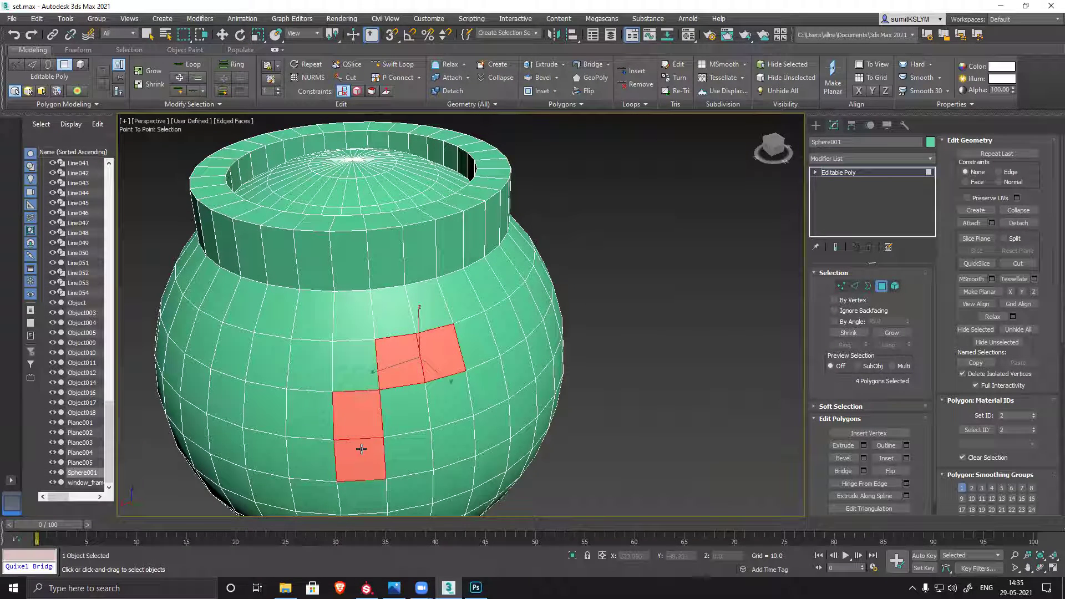
{"action": "left_click", "coordinate": [444, 490]}
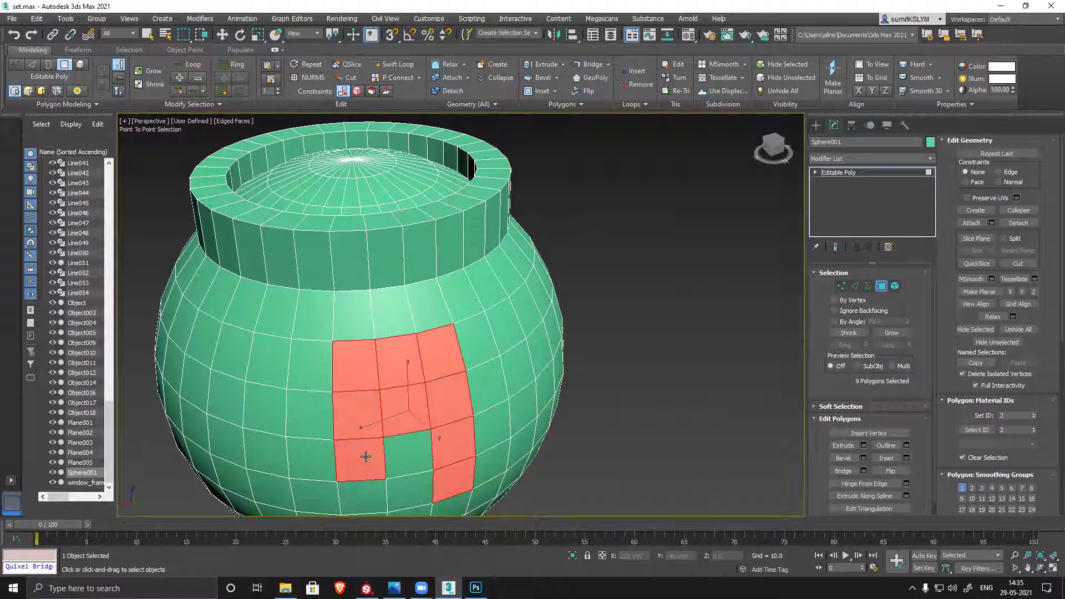
{"action": "left_click", "coordinate": [409, 460]}
Try to flatten the selected side patch by scaling it along the Y axis, and undo it.
{"action": "key", "text": "r"}
{"action": "middle_click_drag", "start_coordinate": [666, 412], "coordinate": [547, 364], "text": "alt"}
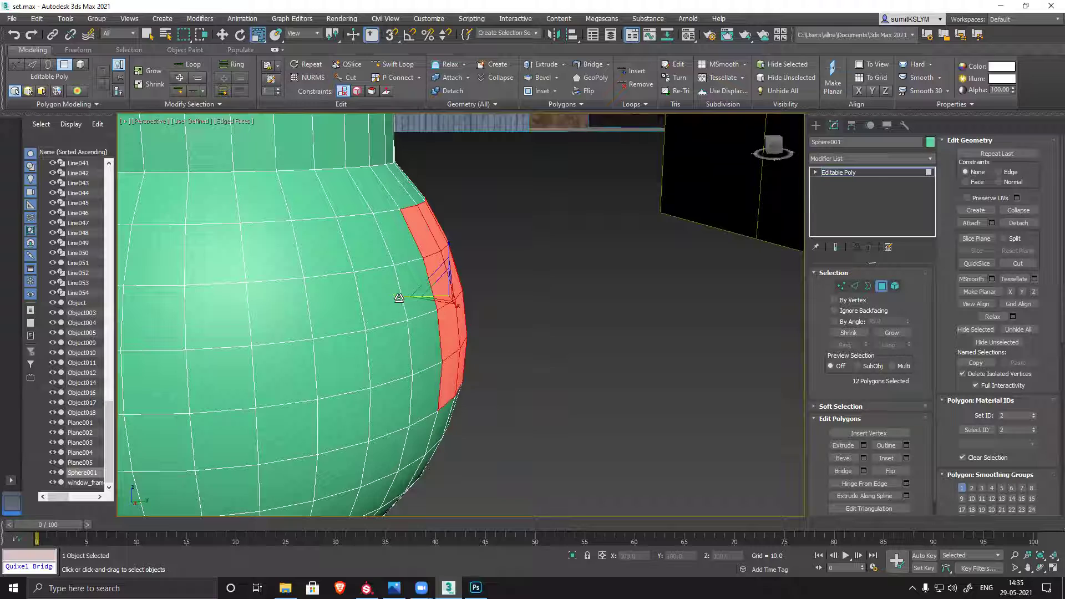
{"action": "left_click_drag", "start_coordinate": [428, 297], "coordinate": [647, 309]}
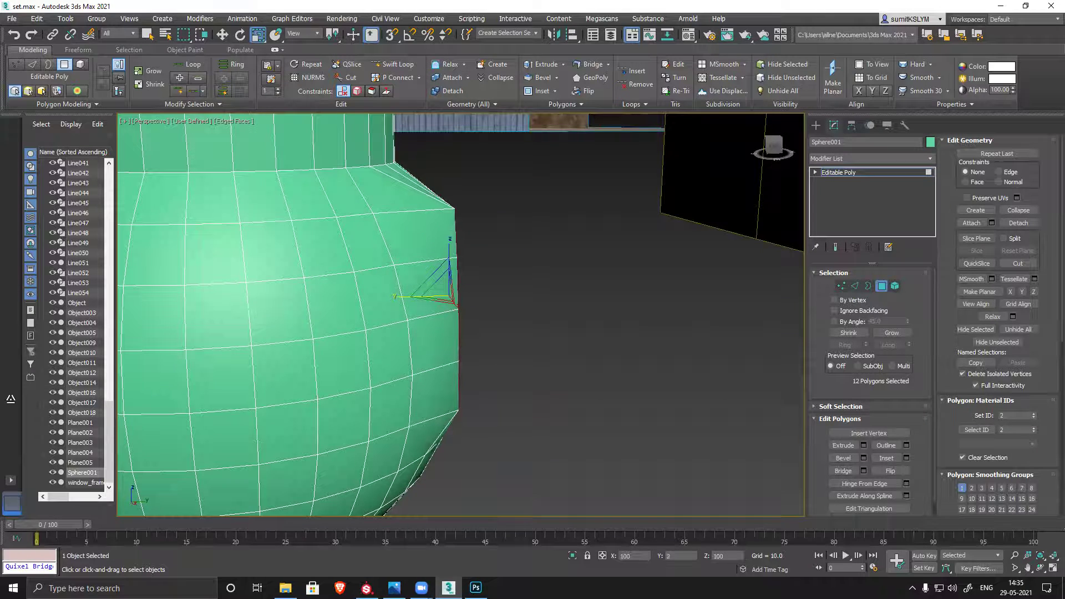
{"action": "middle_click_drag", "start_coordinate": [451, 465], "coordinate": [583, 440], "text": "alt"}
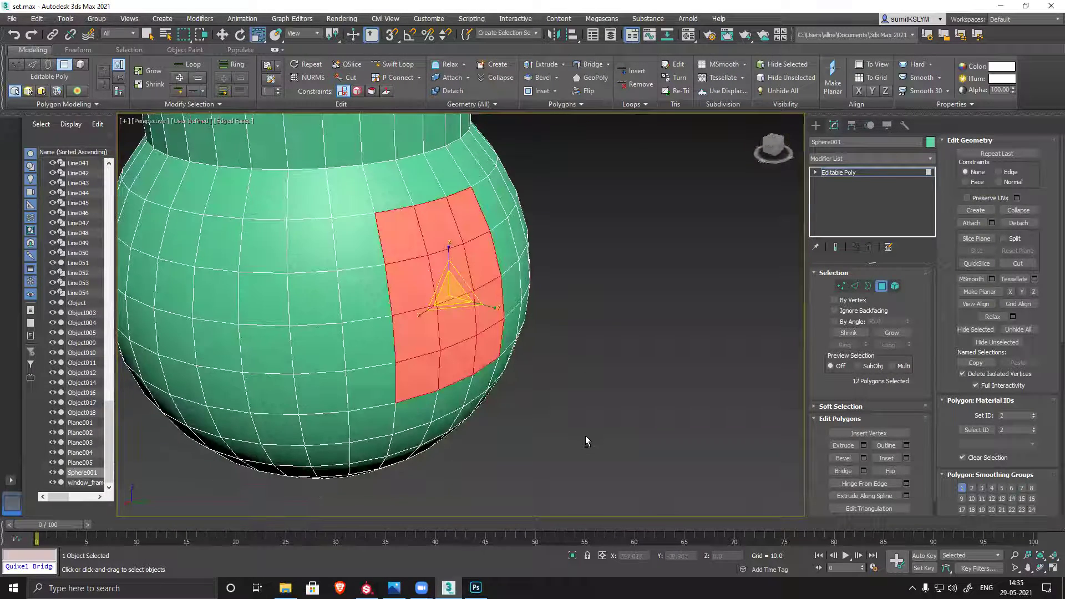
Try Make Planar without a fixed axis on the side patch and examine it in profile.
{"action": "left_click", "coordinate": [980, 292]}
{"action": "middle_click_drag", "start_coordinate": [594, 365], "coordinate": [564, 364], "text": "alt"}
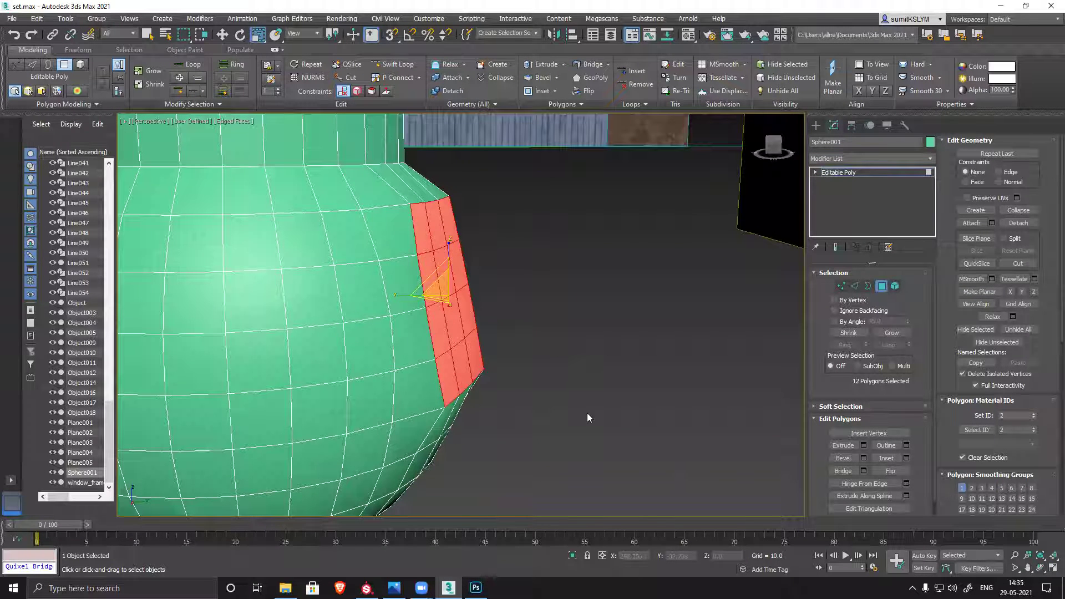
{"action": "middle_click_drag", "start_coordinate": [566, 376], "coordinate": [577, 380], "text": "alt"}
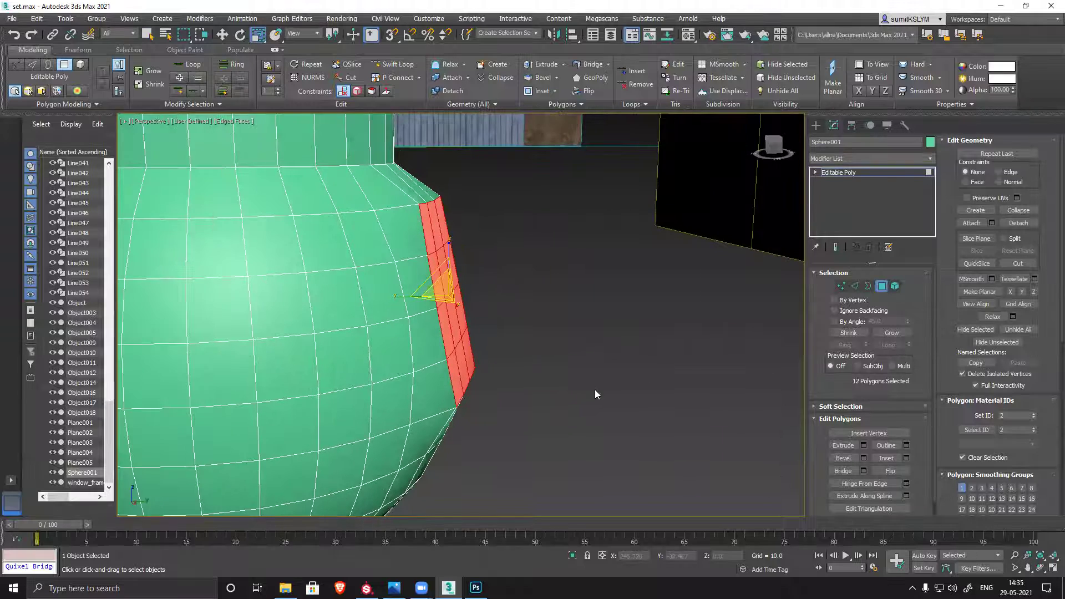
Make the side patch planar along the Y axis and pull it outward from the sphere.
{"action": "left_click", "coordinate": [1021, 291]}
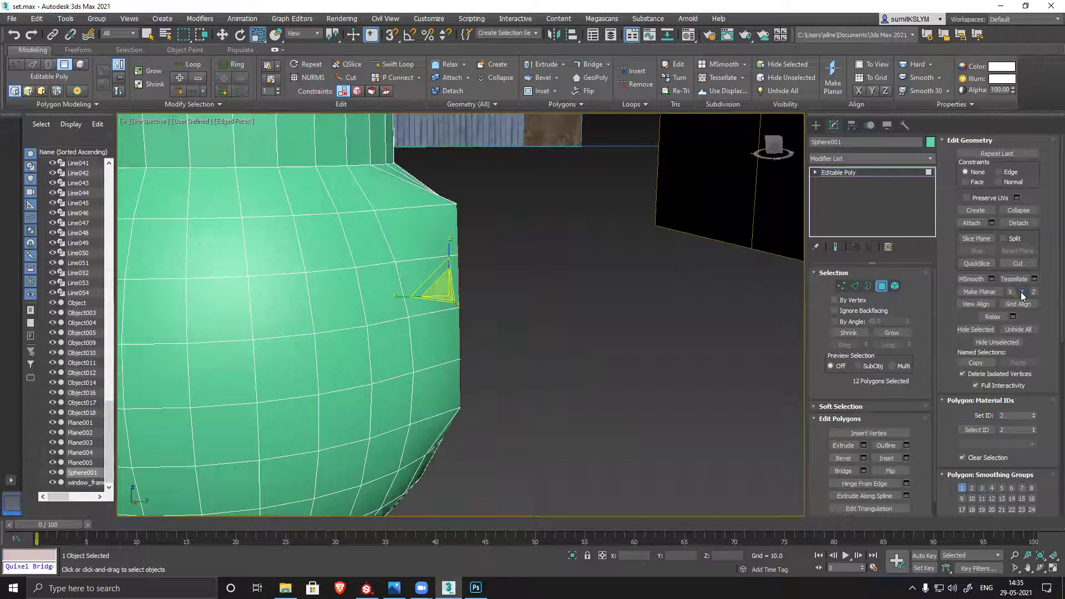
{"action": "middle_click_drag", "start_coordinate": [591, 425], "coordinate": [568, 444], "text": "alt"}
{"action": "key", "text": "w"}
{"action": "middle_click_drag", "start_coordinate": [492, 299], "coordinate": [589, 391], "text": "alt"}
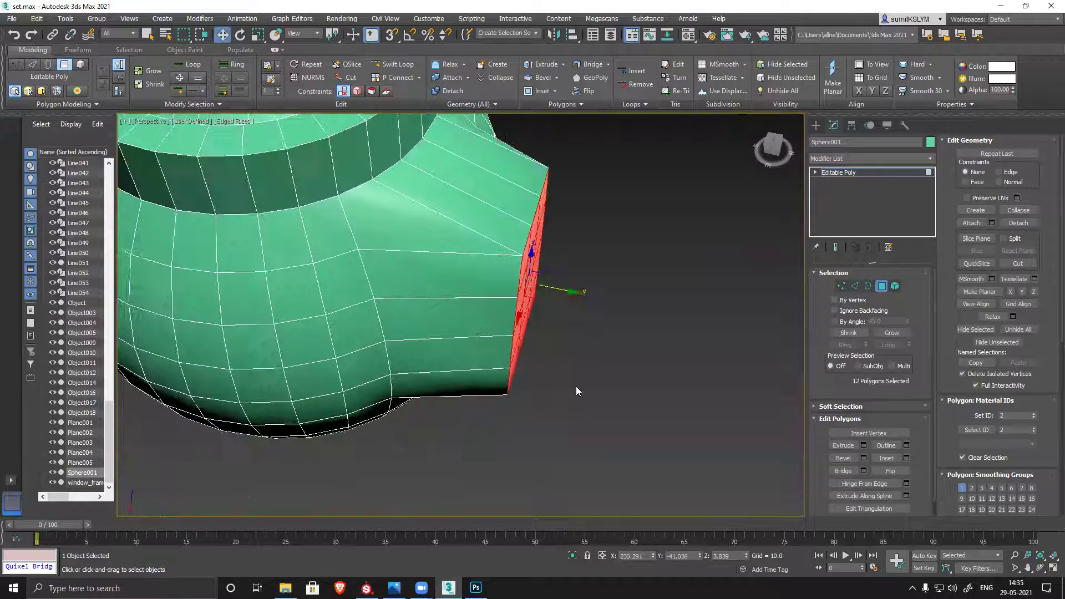
Select a block of six polygons, three columns by two rows, on the sphere beside the pulled-out patch.
{"action": "scroll", "coordinate": [576, 386], "scroll_direction": "down", "scroll_amount": 6}
{"action": "scroll", "coordinate": [503, 317], "scroll_direction": "up", "scroll_amount": 5}
{"action": "left_click", "coordinate": [525, 332]}
{"action": "left_click", "coordinate": [491, 333], "text": "ctrl"}
{"action": "left_click", "coordinate": [457, 327], "text": "ctrl"}
{"action": "left_click", "coordinate": [452, 358], "text": "ctrl"}
{"action": "left_click", "coordinate": [487, 364], "text": "ctrl"}
{"action": "left_click", "coordinate": [524, 365], "text": "ctrl"}
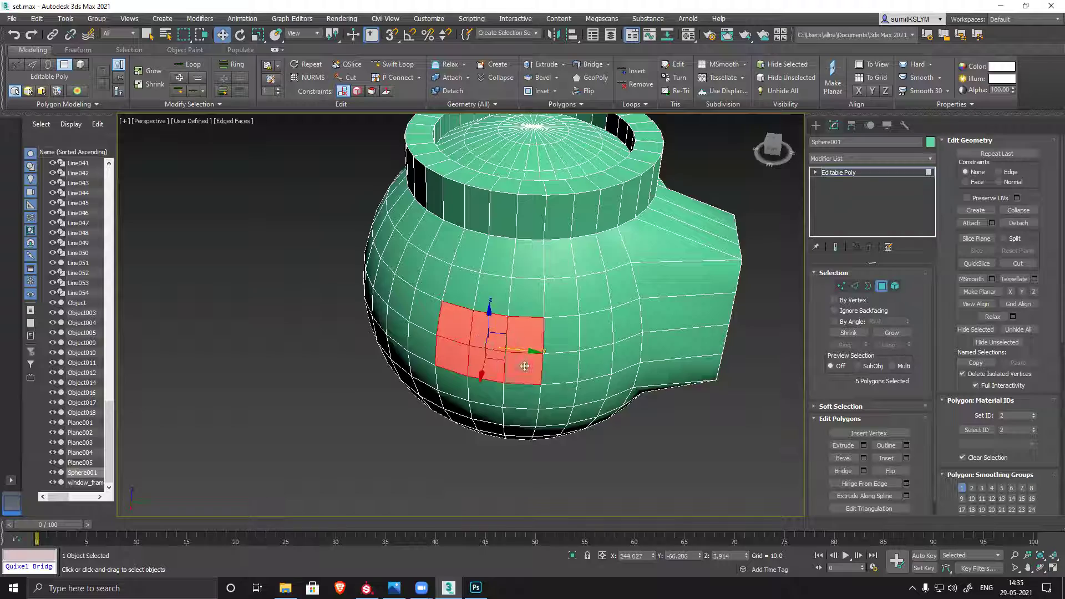
Make the six selected polygons planar along the Z axis and examine the flattened strip from several angles.
{"action": "left_click", "coordinate": [1033, 291]}
{"action": "middle_click_drag", "start_coordinate": [514, 389], "coordinate": [546, 375], "text": "alt"}
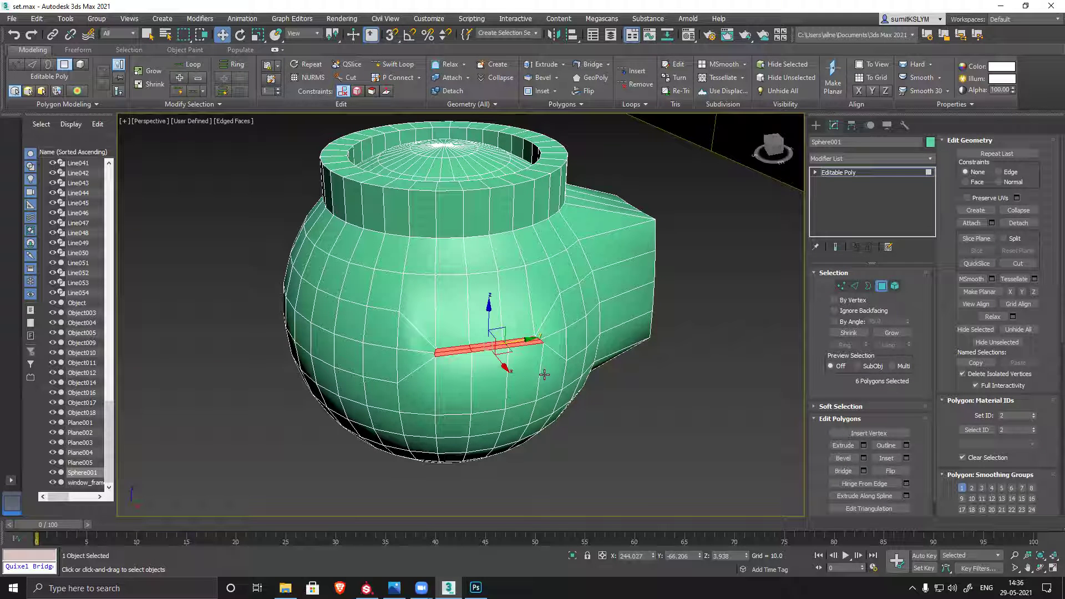
{"action": "middle_click_drag", "start_coordinate": [571, 328], "coordinate": [804, 361], "text": "alt"}
{"action": "scroll", "coordinate": [573, 350], "scroll_direction": "down", "scroll_amount": 5}
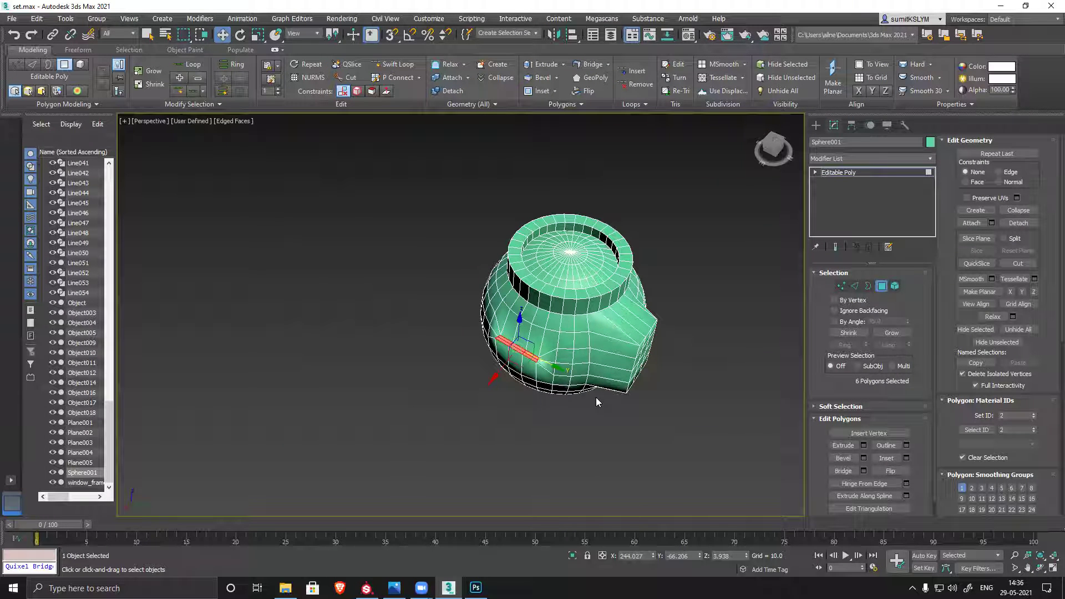
{"action": "middle_click_drag", "start_coordinate": [595, 396], "coordinate": [586, 372]}
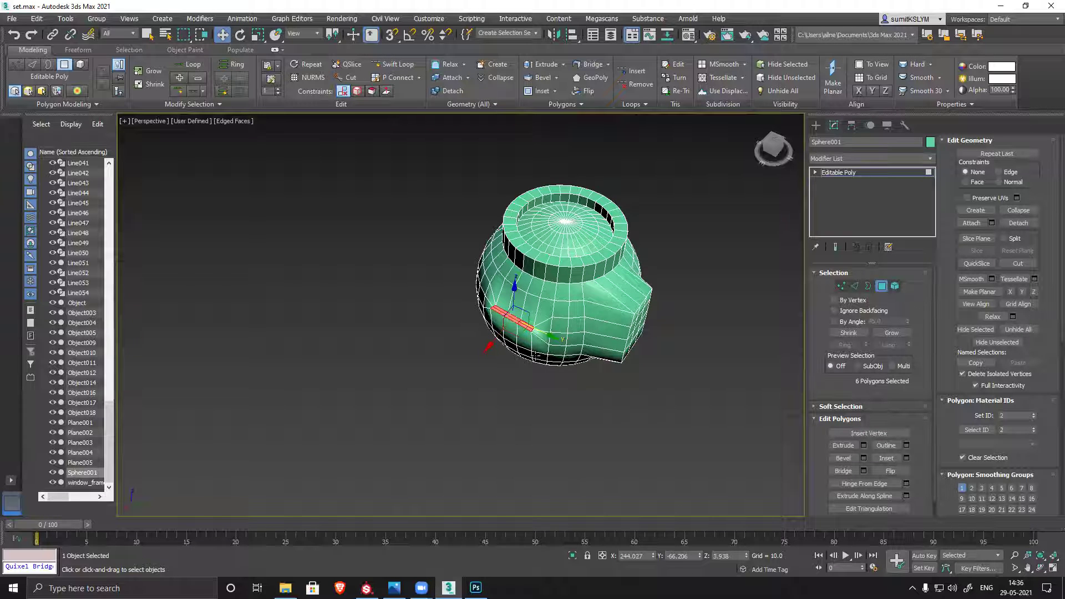
{"action": "scroll", "coordinate": [517, 334], "scroll_direction": "up", "scroll_amount": 6}
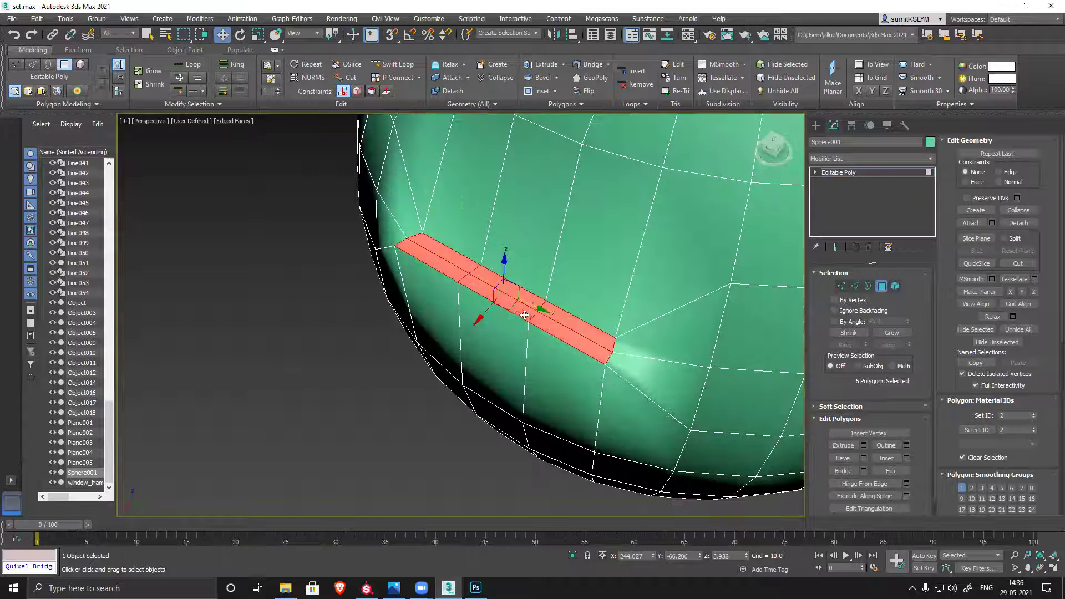
{"action": "middle_click_drag", "start_coordinate": [377, 359], "coordinate": [423, 369], "text": "alt"}
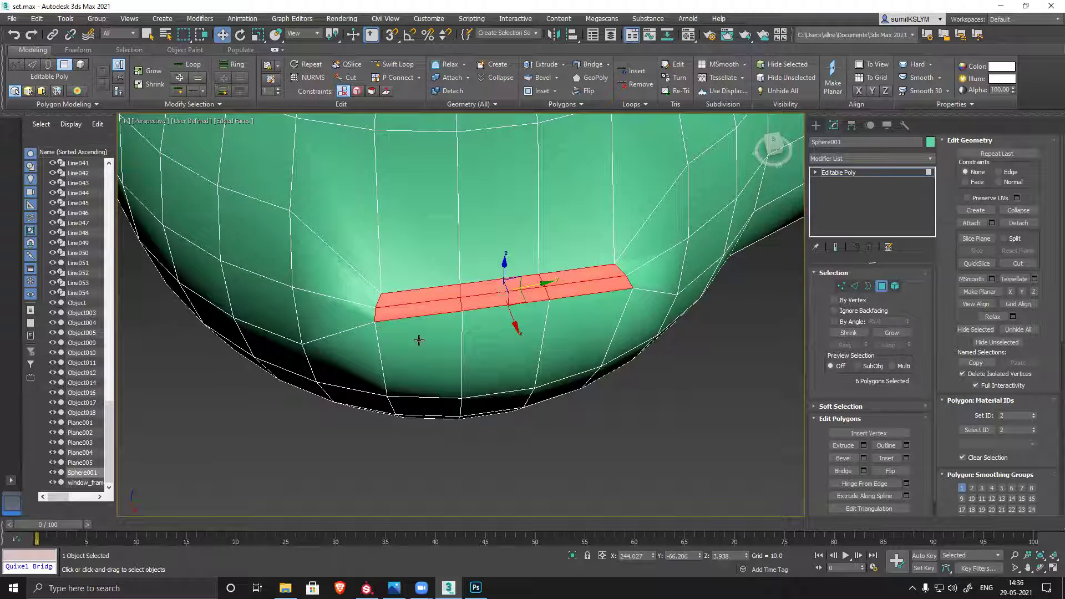
Convert the strip's polygon selection to edges and on to vertices, and examine the selected vertices in profile.
{"action": "left_click", "coordinate": [856, 287], "text": "ctrl"}
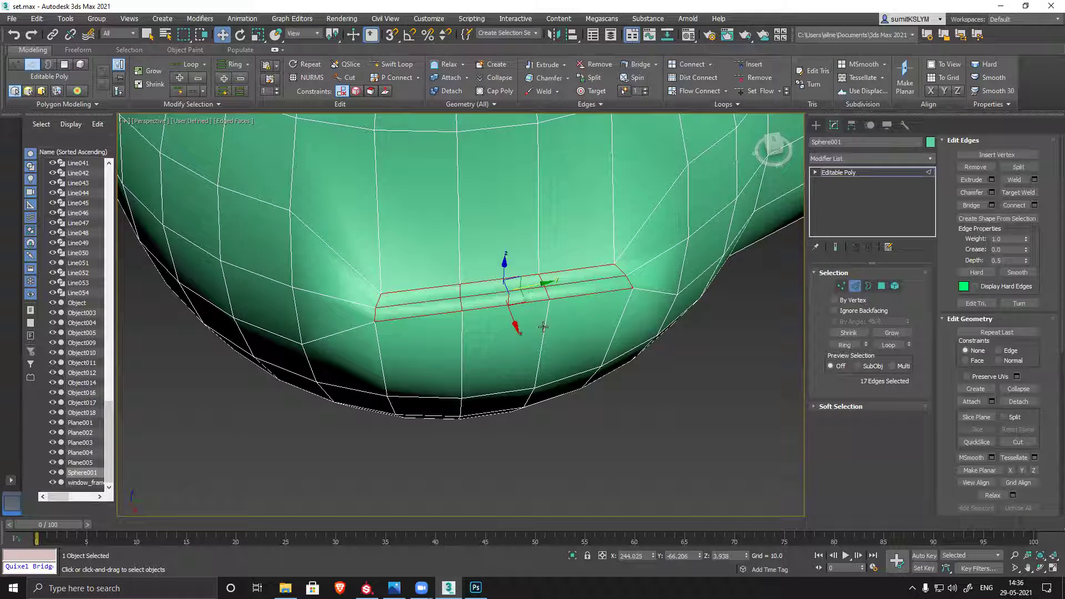
{"action": "left_click", "coordinate": [842, 287], "text": "ctrl"}
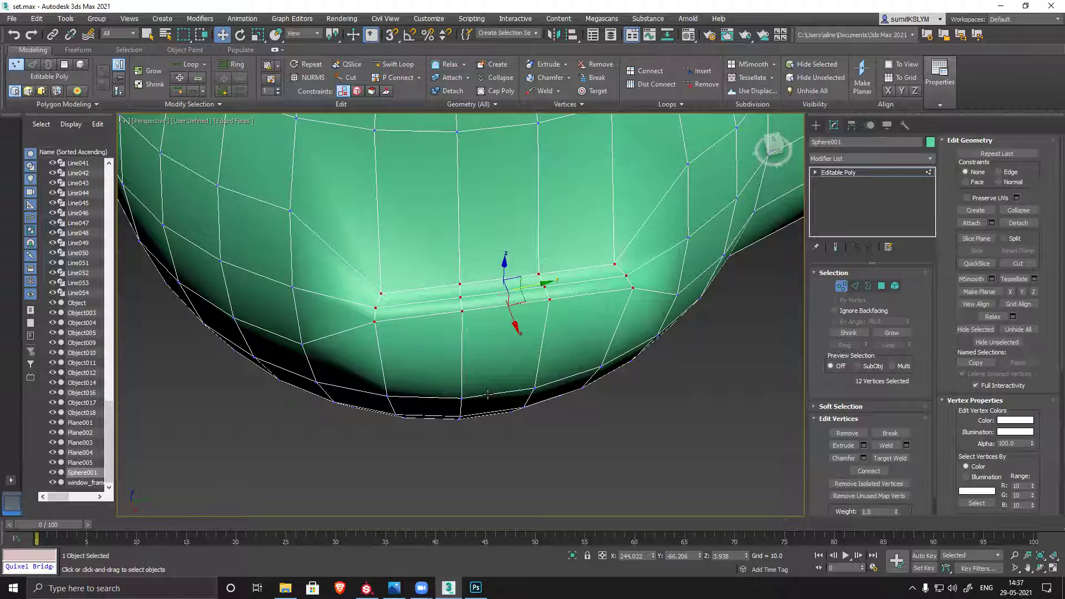
{"action": "middle_click_drag", "start_coordinate": [637, 368], "coordinate": [652, 338], "text": "alt"}
{"action": "scroll", "coordinate": [529, 303], "scroll_direction": "up", "scroll_amount": 3}
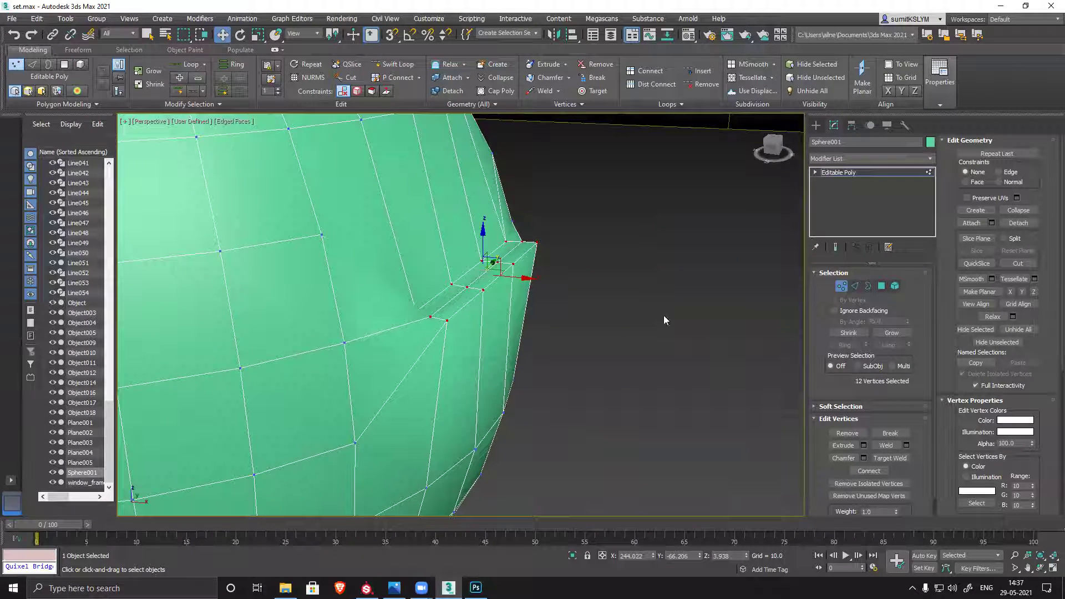
{"action": "middle_click_drag", "start_coordinate": [517, 319], "coordinate": [555, 333], "text": "alt"}
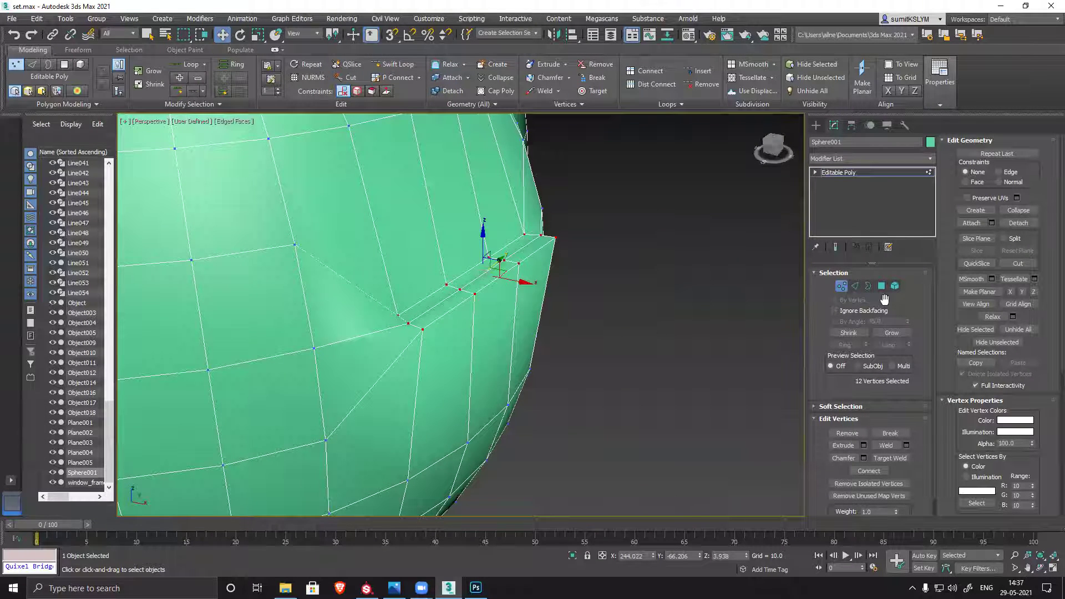
Convert the strip's vertex selection to polygons, examine the selected faces, and clear the selection.
{"action": "middle_click_drag", "start_coordinate": [459, 350], "coordinate": [381, 328], "text": "alt"}
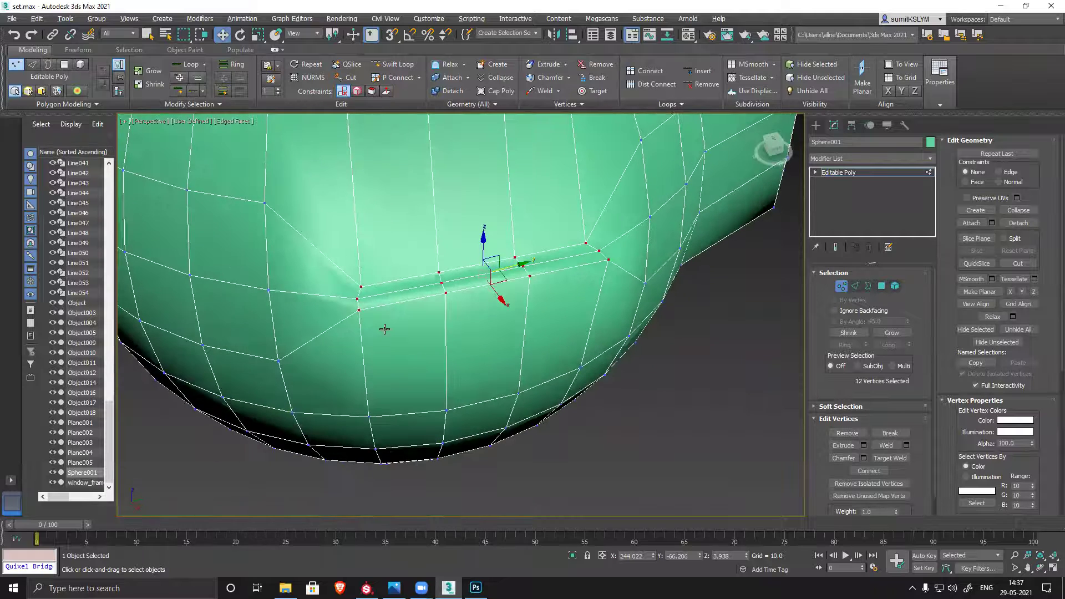
{"action": "left_click", "coordinate": [881, 286], "text": "ctrl"}
{"action": "middle_click_drag", "start_coordinate": [514, 373], "coordinate": [395, 330], "text": "alt"}
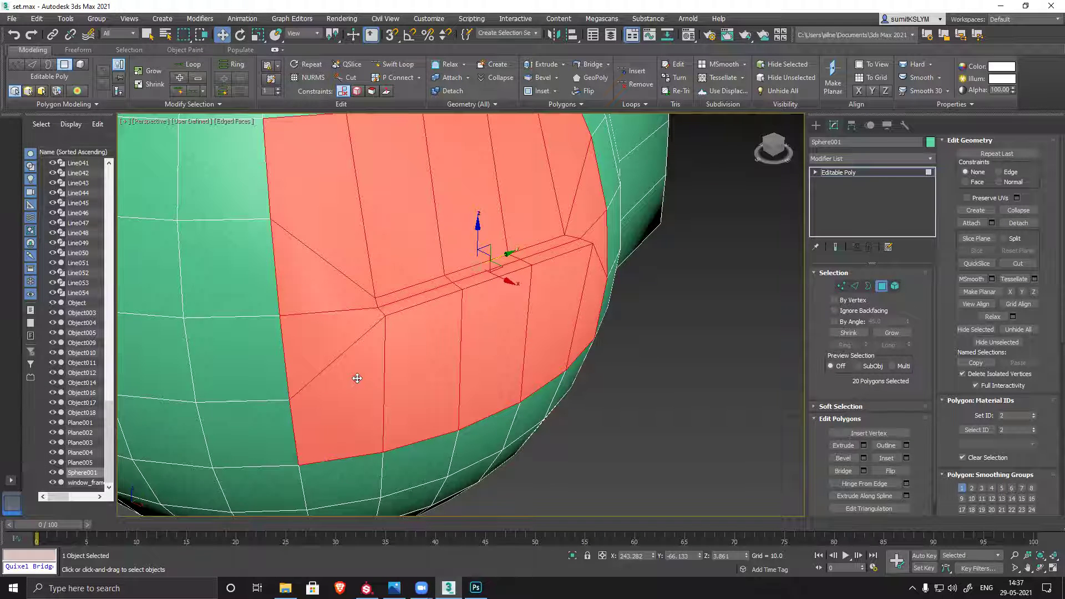
{"action": "middle_click_drag", "start_coordinate": [571, 326], "coordinate": [550, 345], "text": "alt"}
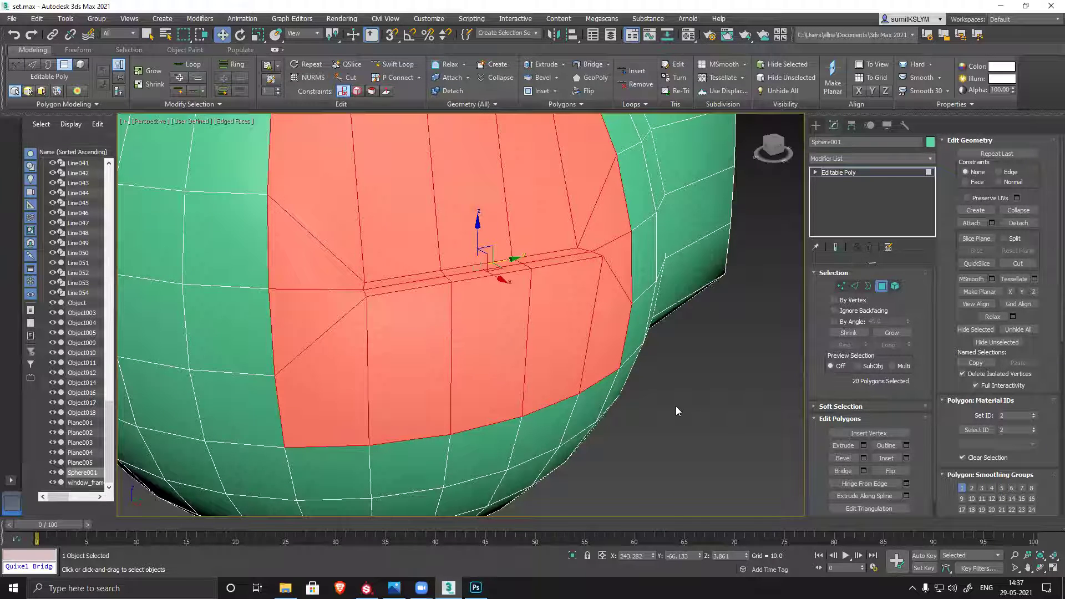
{"action": "left_click", "coordinate": [693, 420]}
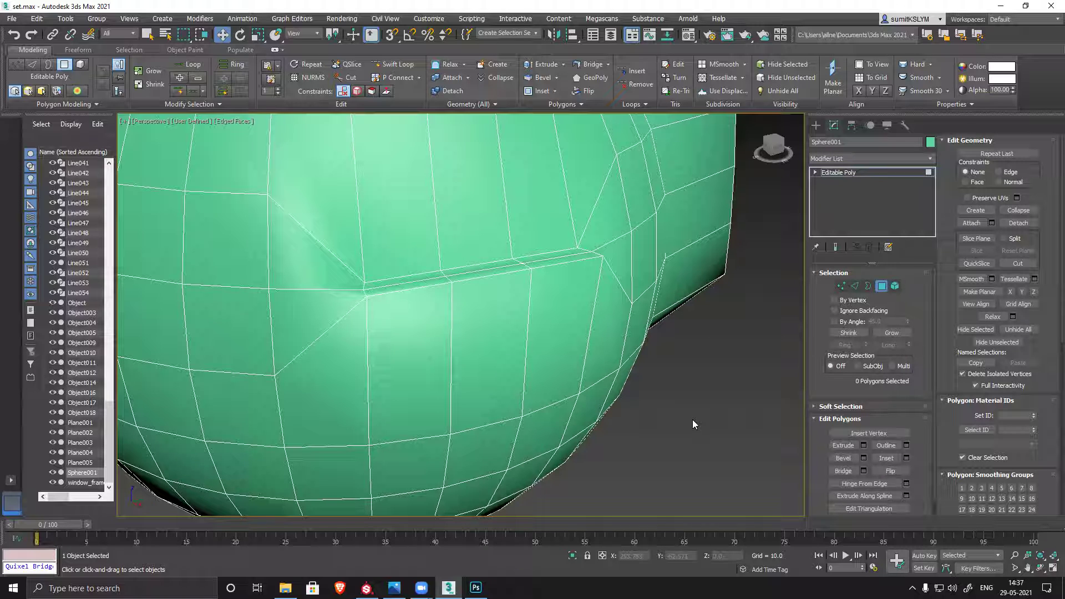
Try to connect three neighbouring vertical edges just below the flattened strip with a new row of edges.
{"action": "left_click", "coordinate": [855, 287]}
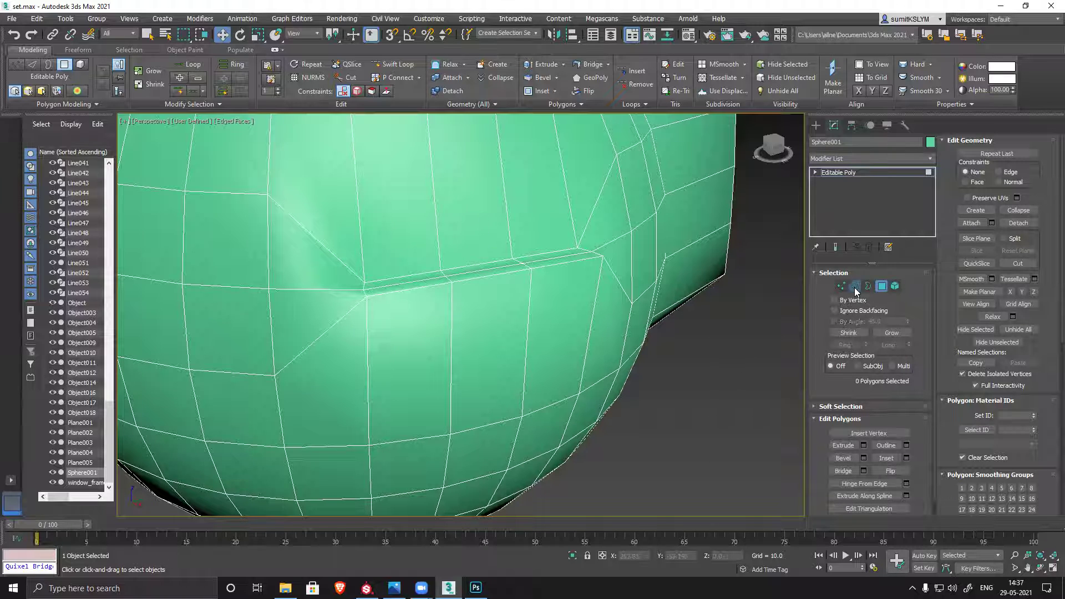
{"action": "left_click", "coordinate": [366, 392]}
{"action": "left_click", "coordinate": [451, 381], "text": "ctrl"}
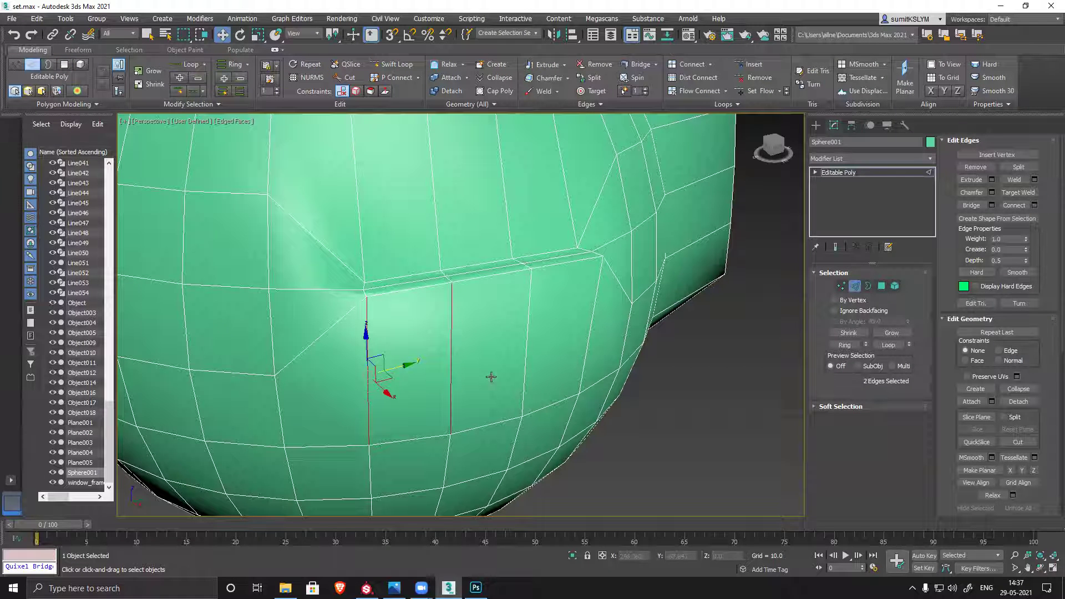
{"action": "left_click", "coordinate": [527, 357], "text": "ctrl"}
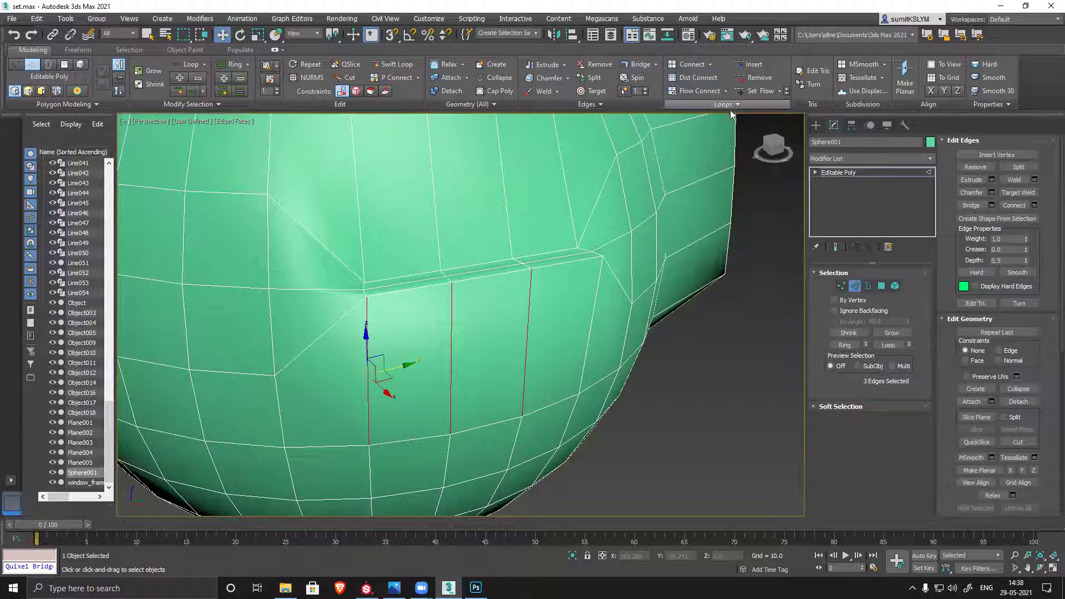
{"action": "left_click", "coordinate": [693, 67]}
{"action": "middle_click_drag", "start_coordinate": [500, 333], "coordinate": [312, 377], "text": "alt"}
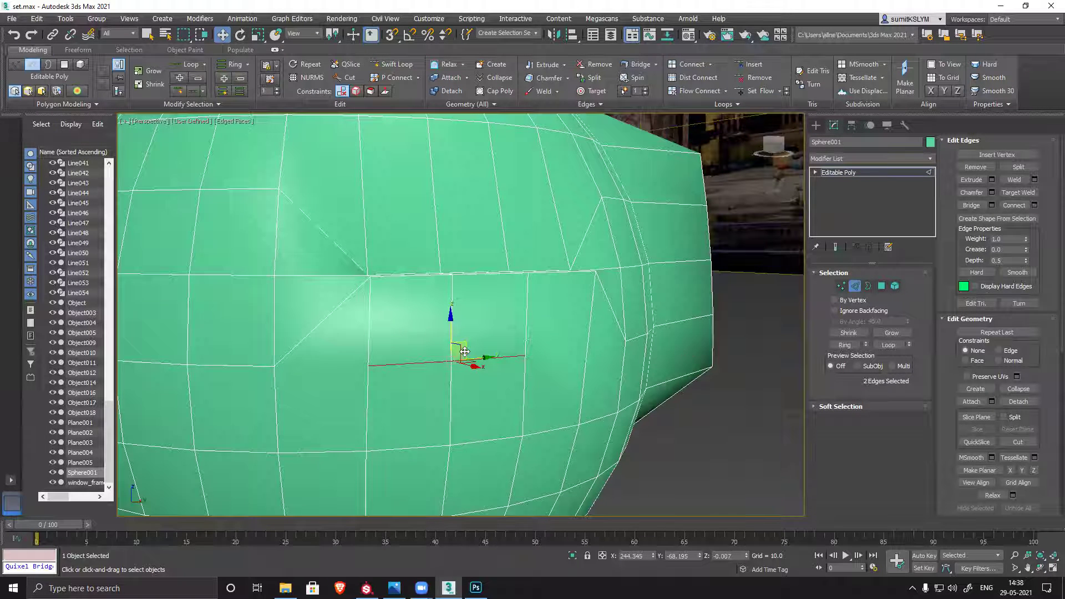
{"action": "key", "text": "ctrl+z"}
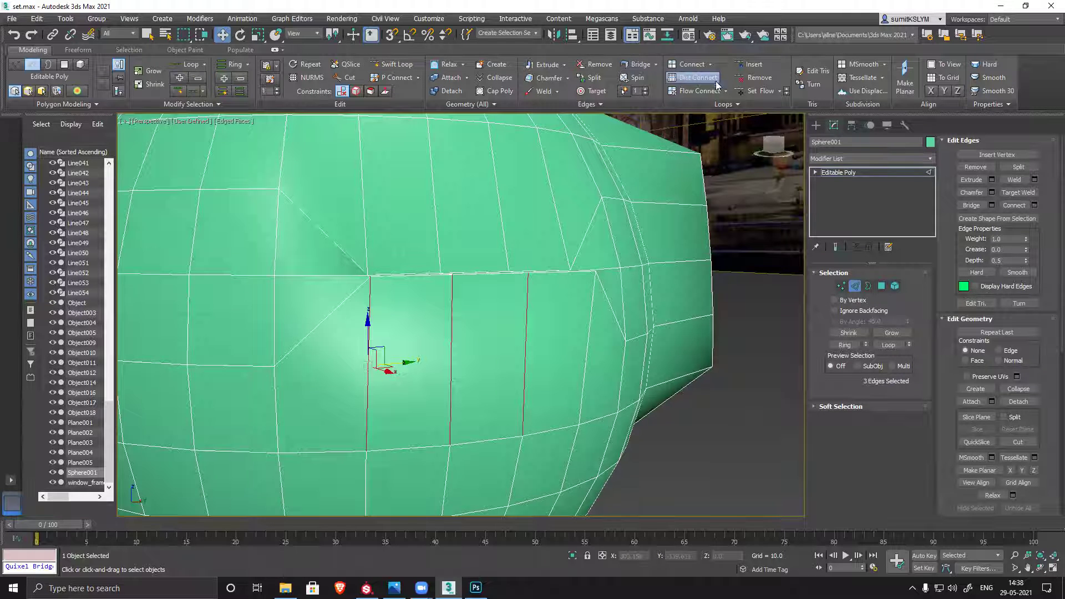
Add the two upper and two lower horizontal edges between the selected vertical edges to the selection.
{"action": "middle_click_drag", "start_coordinate": [438, 355], "coordinate": [483, 294], "text": "alt"}
{"action": "left_click", "coordinate": [486, 283], "text": "ctrl"}
{"action": "left_click", "coordinate": [413, 286], "text": "ctrl"}
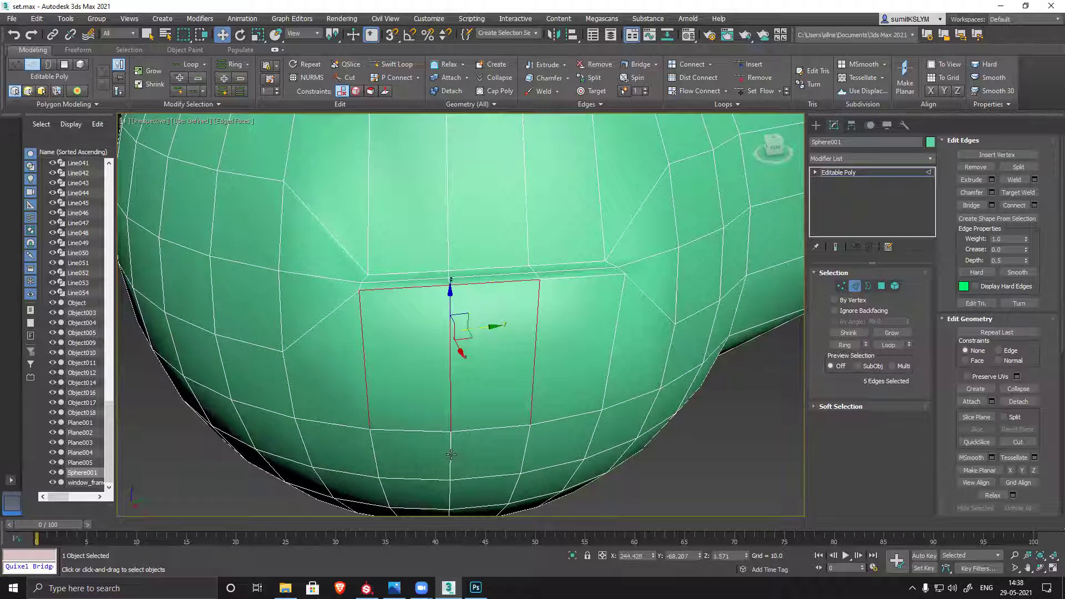
{"action": "left_click", "coordinate": [428, 430], "text": "ctrl"}
{"action": "left_click", "coordinate": [479, 432], "text": "ctrl"}
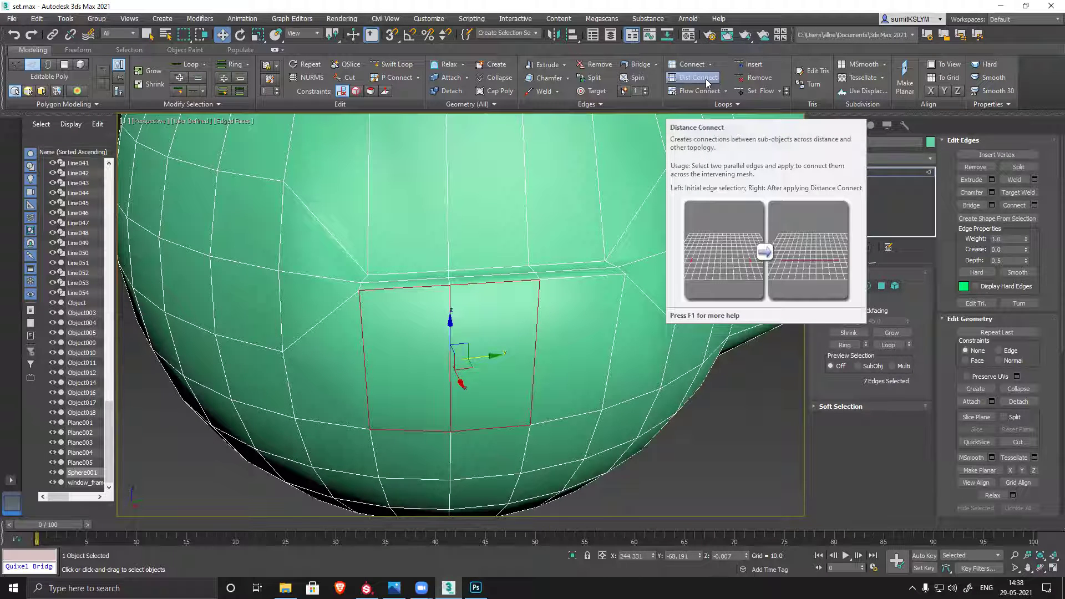
Apply Distance Connect between the first and fourth vertical edges below the strip, check the new loop around the sphere, and clear the selection.
{"action": "left_click", "coordinate": [375, 352]}
{"action": "left_click", "coordinate": [363, 352]}
{"action": "left_click", "coordinate": [612, 350], "text": "ctrl"}
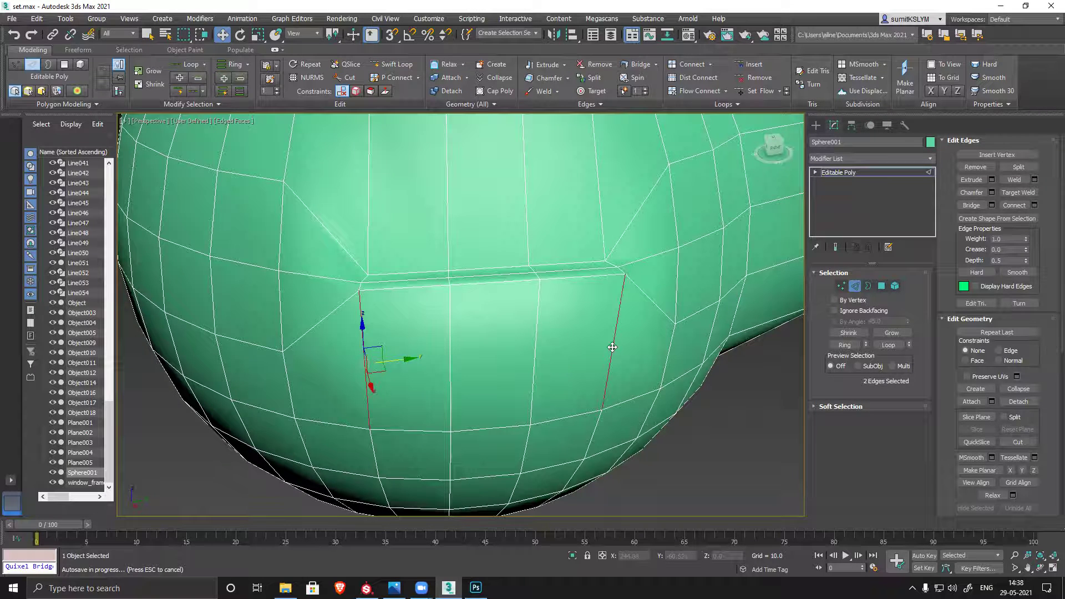
{"action": "left_click", "coordinate": [697, 77]}
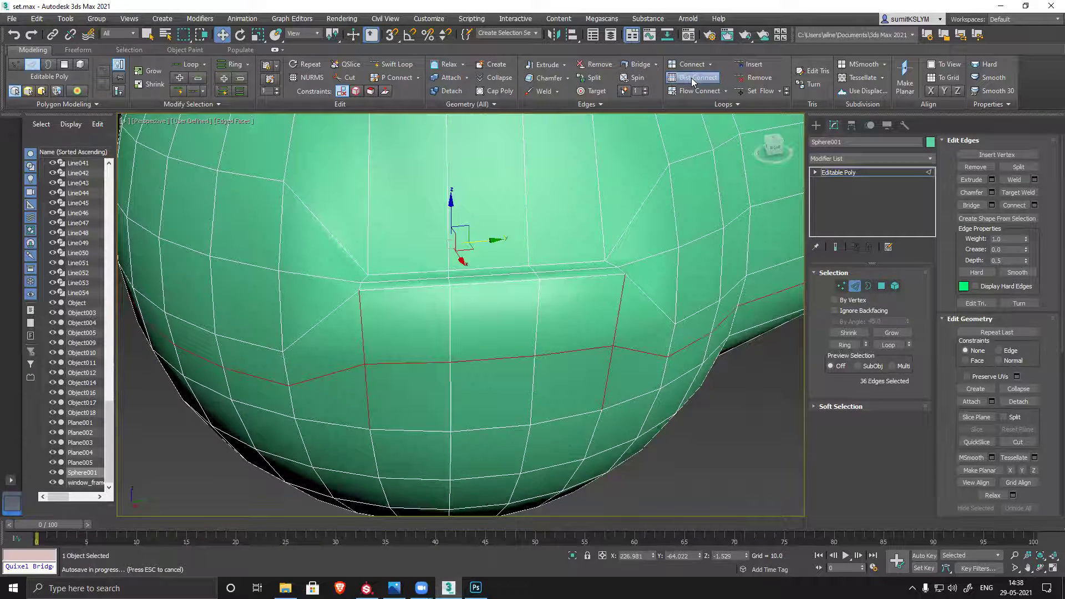
{"action": "scroll", "coordinate": [571, 435], "scroll_direction": "down", "scroll_amount": 6}
{"action": "middle_click_drag", "start_coordinate": [555, 399], "coordinate": [638, 419], "text": "alt"}
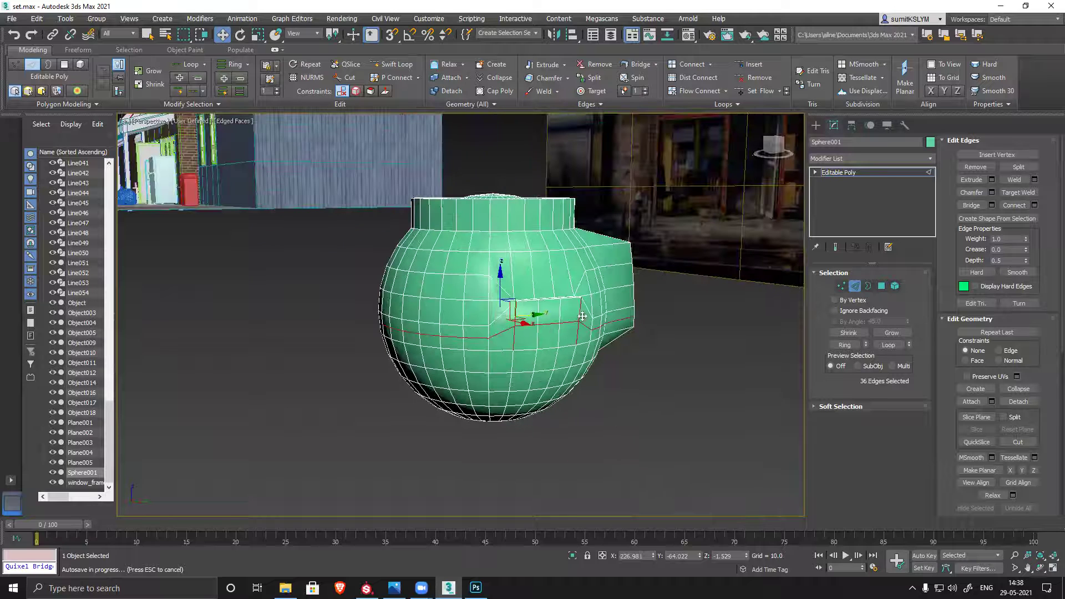
{"action": "left_click", "coordinate": [633, 406]}
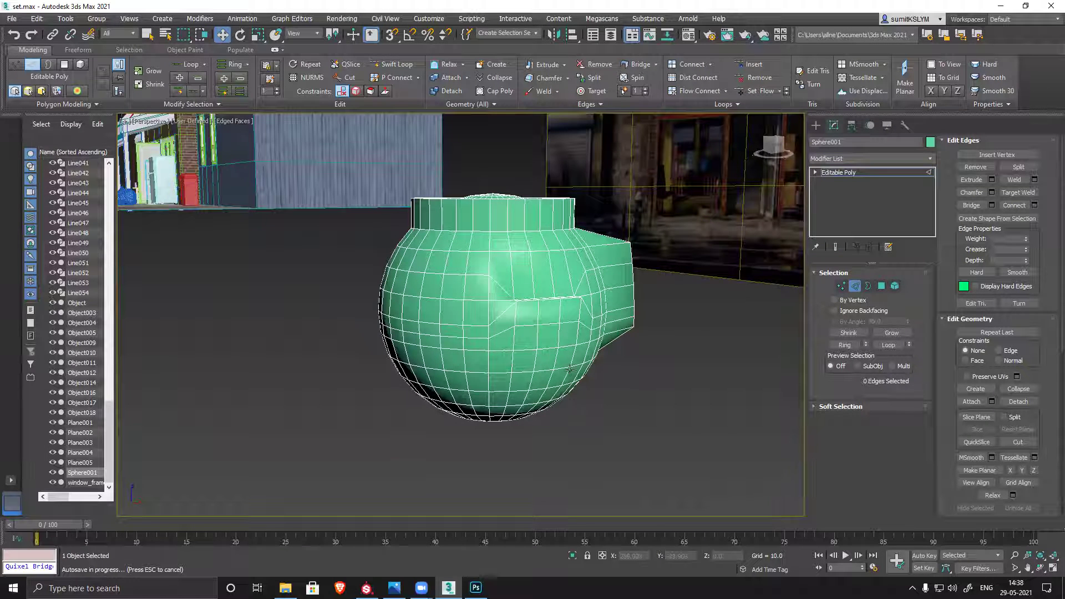
Extrude a single polygon on the pulled-out side patch into a long straight arm with six segments.
{"action": "middle_click_drag", "start_coordinate": [568, 349], "coordinate": [546, 365], "text": "alt"}
{"action": "mouse_move", "coordinate": [503, 272]}
{"action": "middle_mouse_down", "text": "alt"}
{"action": "mouse_move", "coordinate": [500, 282]}
{"action": "mouse_move", "coordinate": [492, 267]}
{"action": "middle_mouse_up", "text": "alt"}
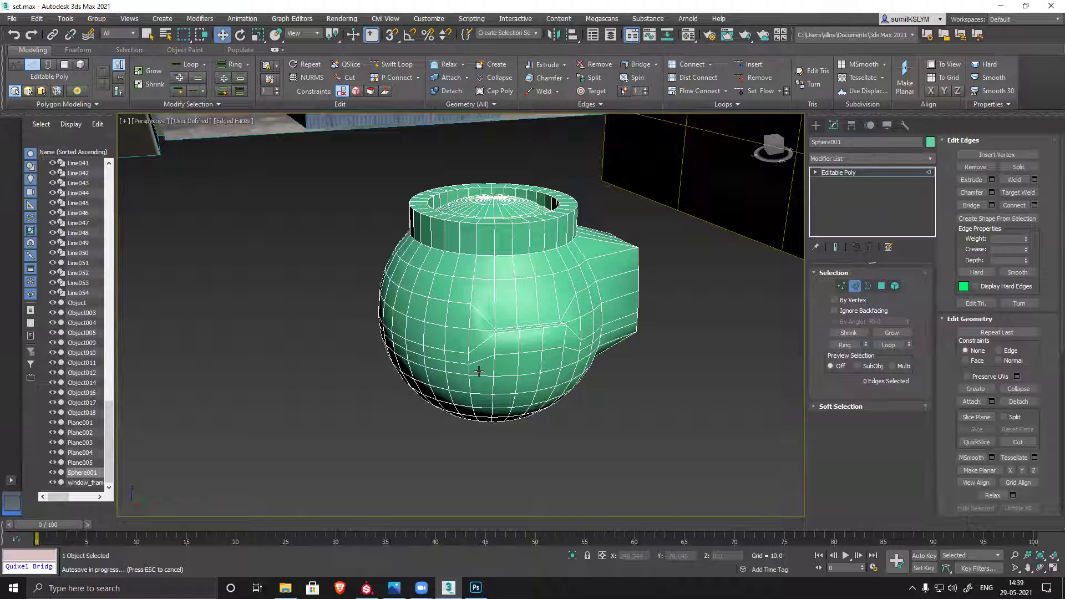
{"action": "middle_click_drag", "start_coordinate": [524, 352], "coordinate": [555, 349], "text": "alt"}
{"action": "key", "text": "4"}
{"action": "left_click", "coordinate": [552, 349]}
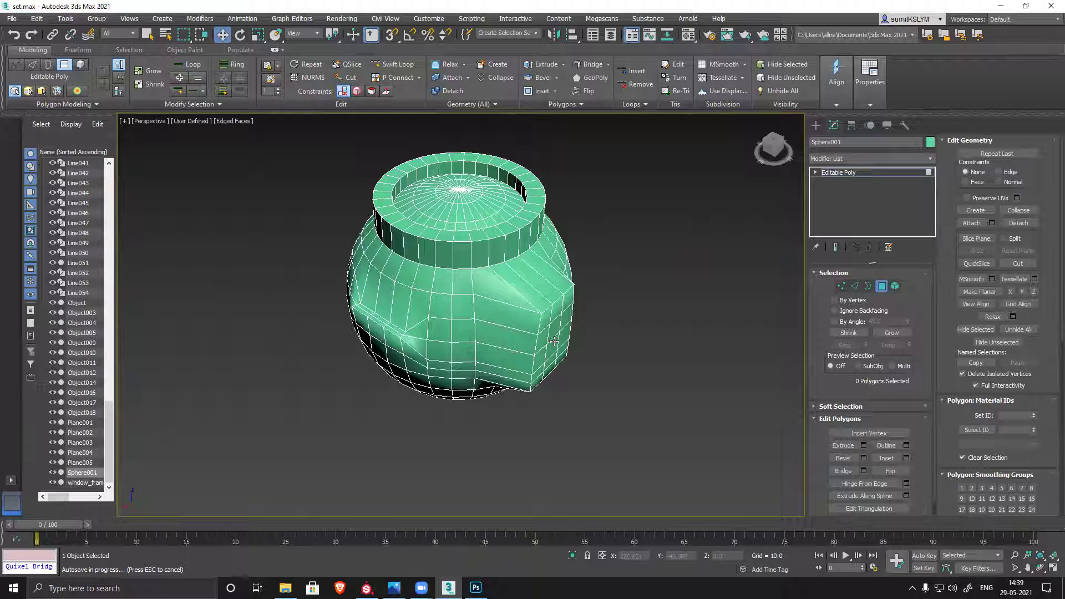
{"action": "left_click_drag", "start_coordinate": [597, 367], "coordinate": [816, 469], "text": "shift"}
{"action": "middle_click_drag", "start_coordinate": [566, 447], "coordinate": [440, 402], "text": "alt"}
{"action": "scroll", "coordinate": [472, 356], "scroll_direction": "up", "scroll_amount": 2}
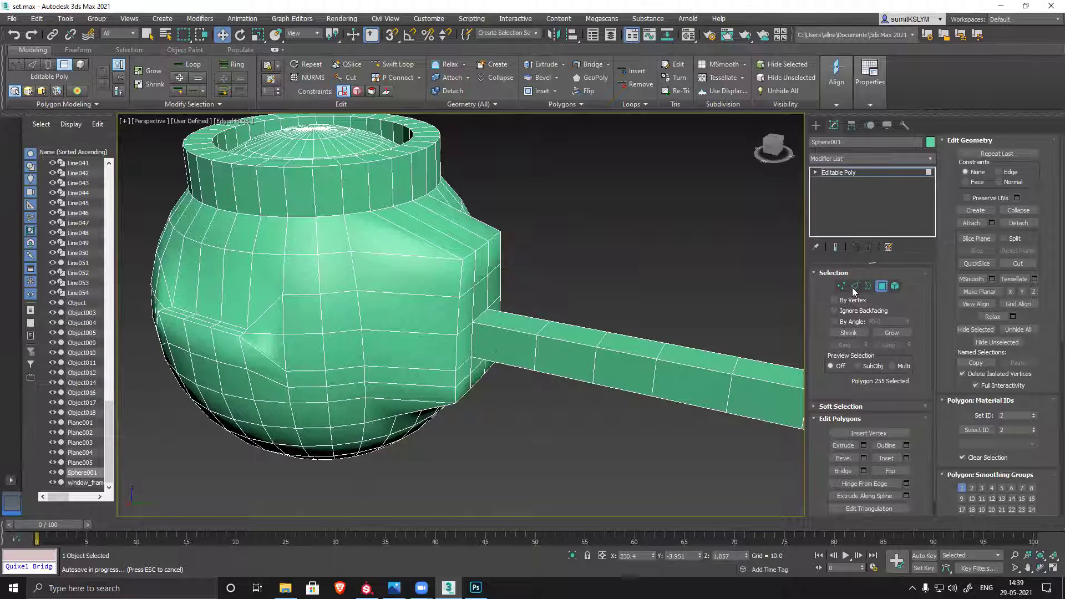
Apply Distance Connect between the vertical edge near the arm's base and one at its far end, and undo the connection.
{"action": "left_click", "coordinate": [855, 286]}
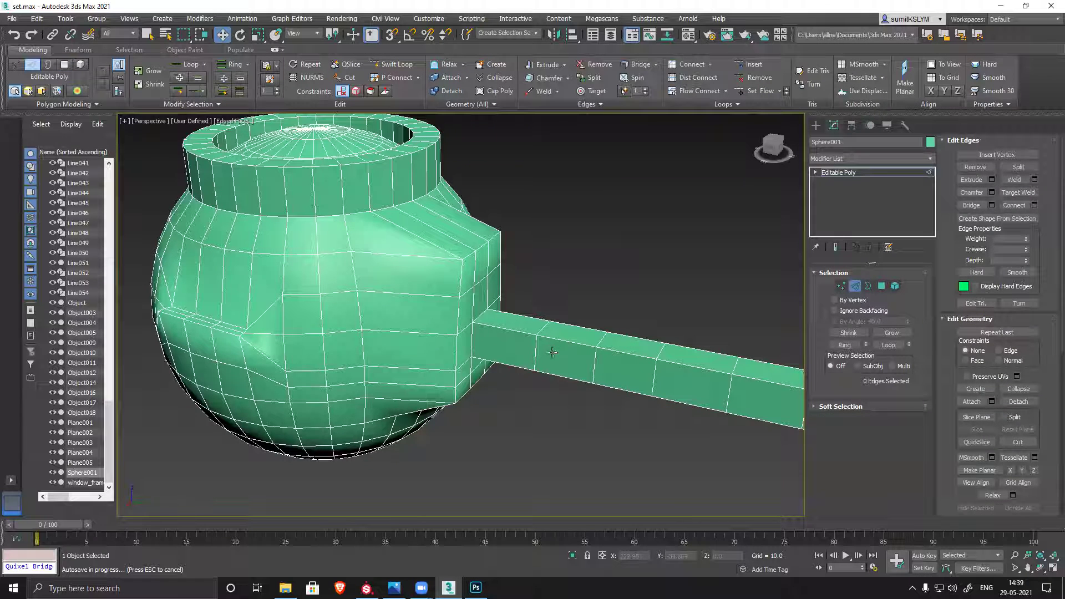
{"action": "left_click", "coordinate": [536, 356]}
{"action": "middle_click_drag", "start_coordinate": [536, 355], "coordinate": [542, 468], "text": "alt"}
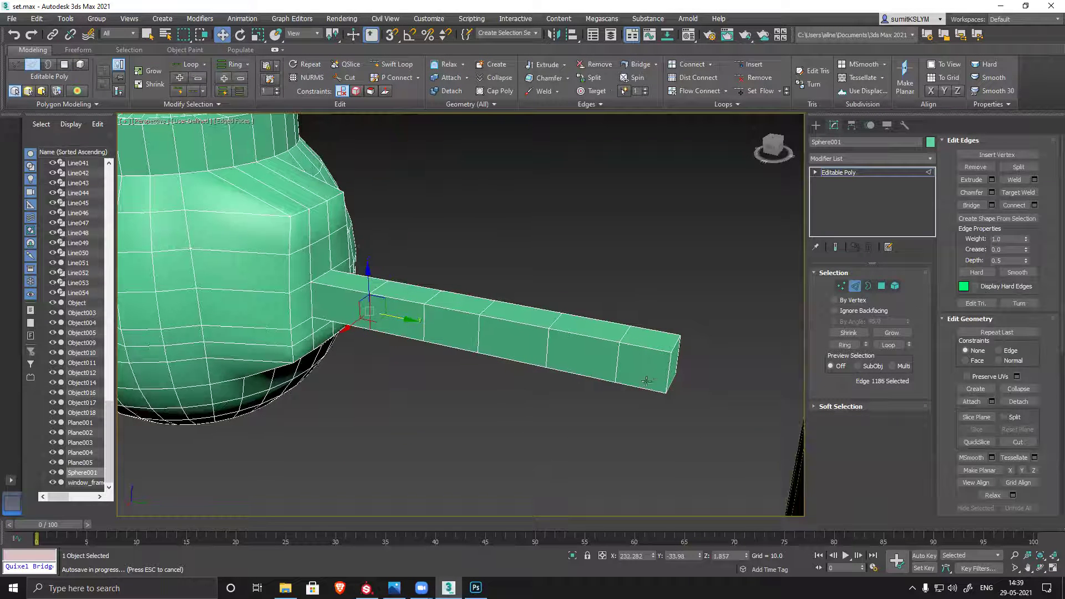
{"action": "left_click", "coordinate": [669, 375]}
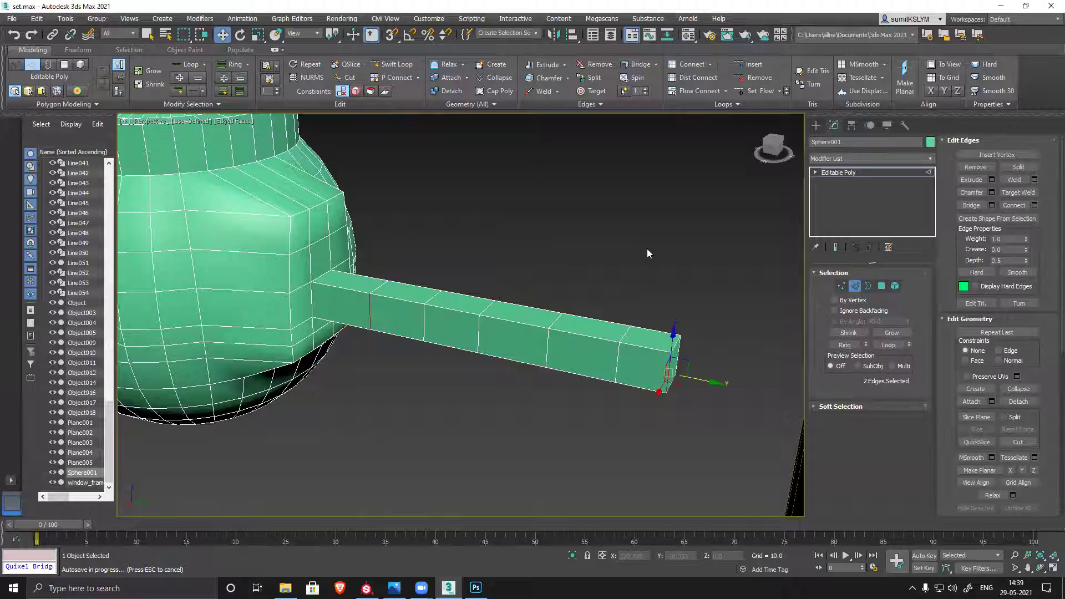
{"action": "left_click", "coordinate": [699, 78]}
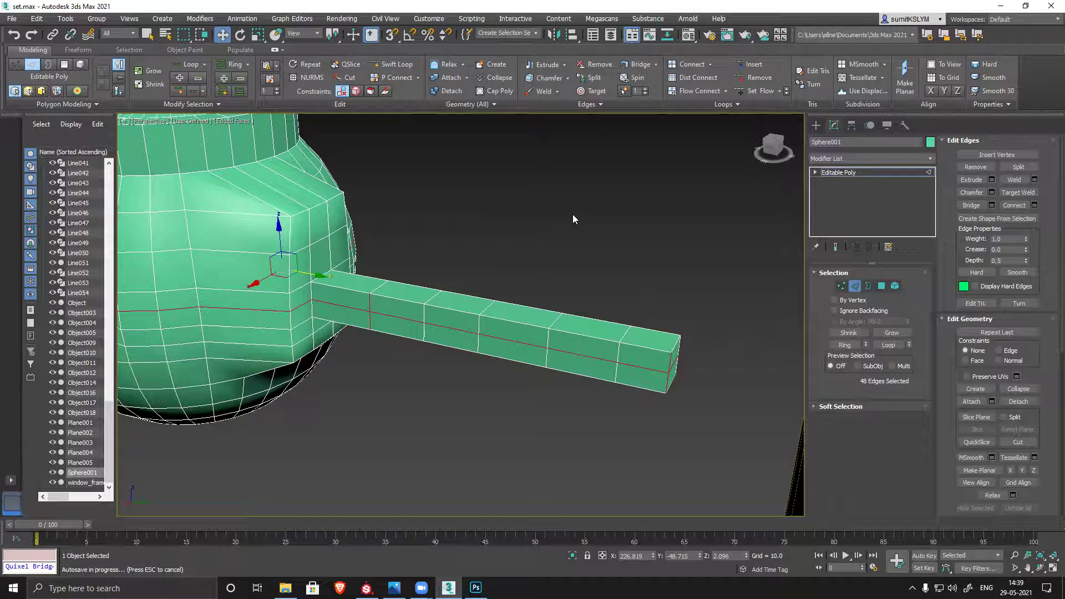
{"action": "middle_click_drag", "start_coordinate": [416, 400], "coordinate": [487, 420]}
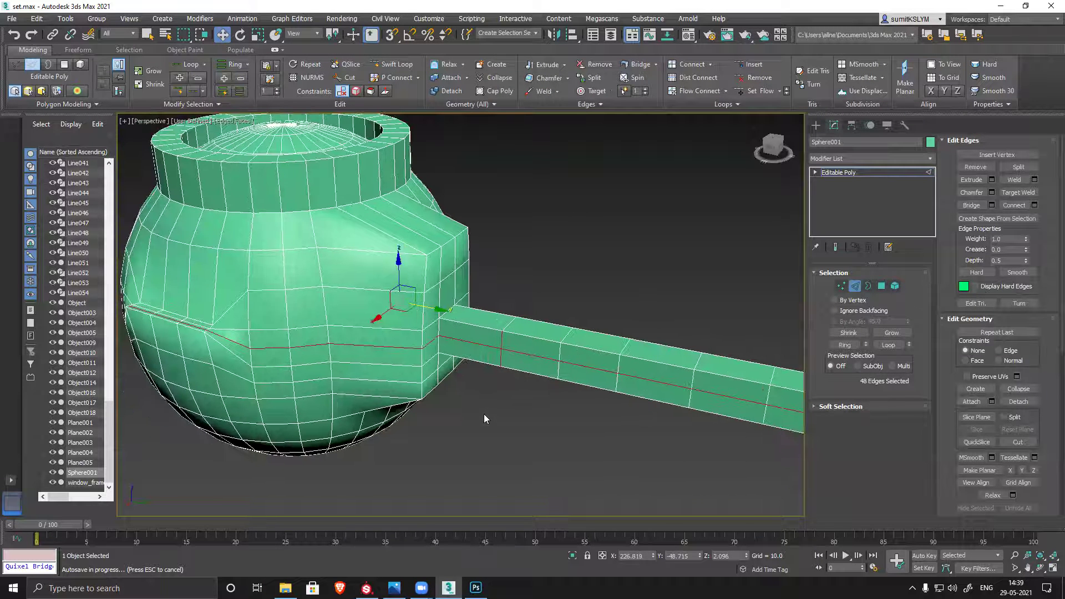
{"action": "key", "text": "ctrl+z"}
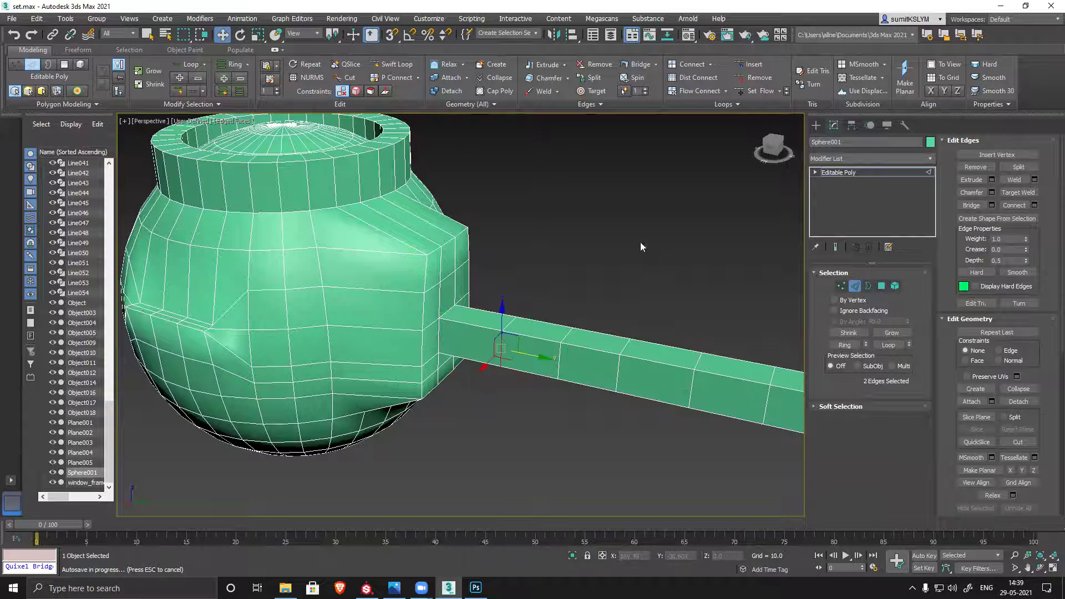
Read the description of Flow Connect and inspect the arm and the pulled-out patch from several angles.
{"action": "middle_click_drag", "start_coordinate": [640, 245], "coordinate": [562, 338], "text": "alt"}
{"action": "middle_click_drag", "start_coordinate": [641, 298], "coordinate": [656, 367], "text": "alt"}
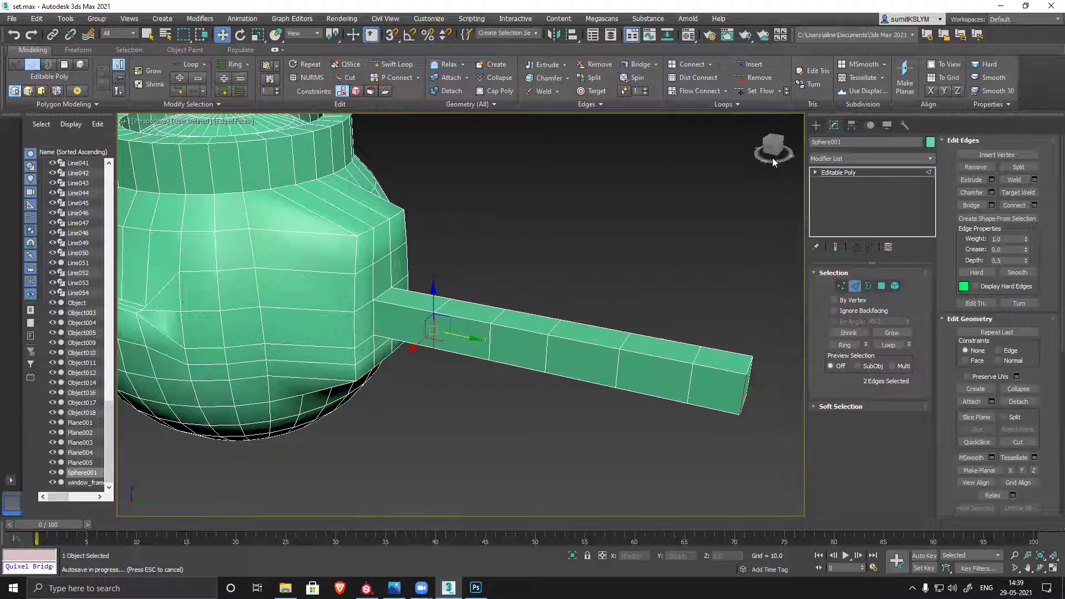
{"action": "left_click", "coordinate": [700, 91]}
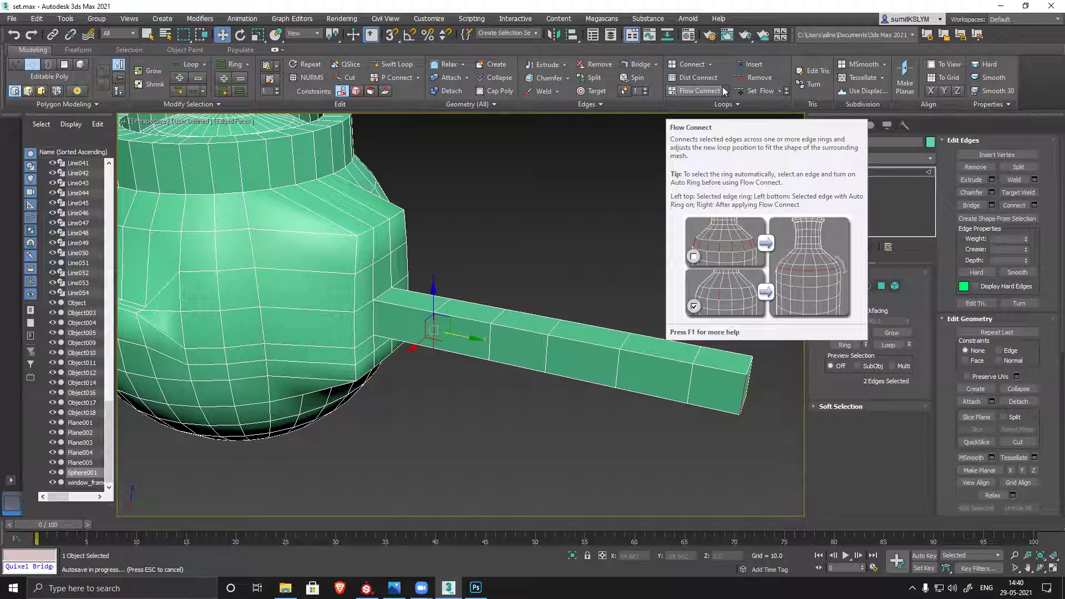
{"action": "middle_click_drag", "start_coordinate": [481, 268], "coordinate": [532, 240], "text": "alt"}
{"action": "middle_click_drag", "start_coordinate": [486, 339], "coordinate": [495, 279], "text": "alt"}
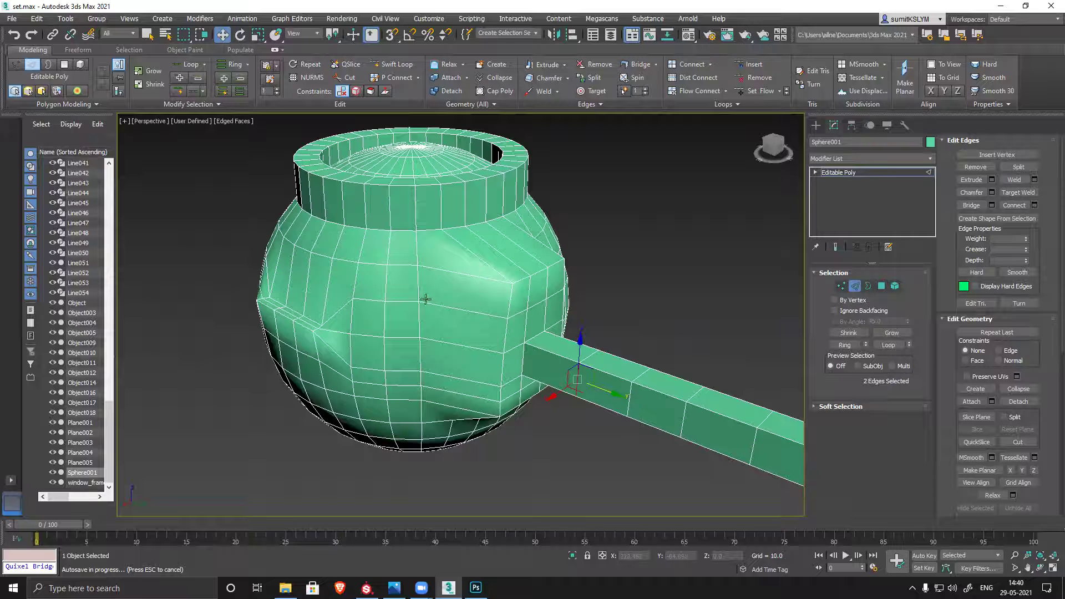
{"action": "middle_click_drag", "start_coordinate": [406, 314], "coordinate": [352, 209], "text": "alt"}
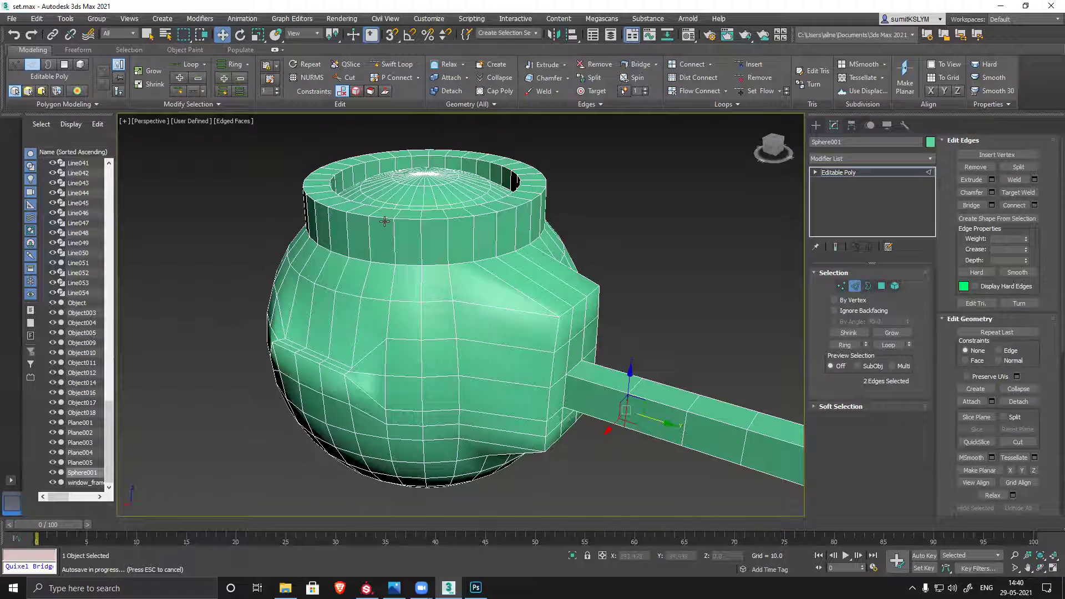
{"action": "middle_click_drag", "start_coordinate": [446, 343], "coordinate": [430, 309]}
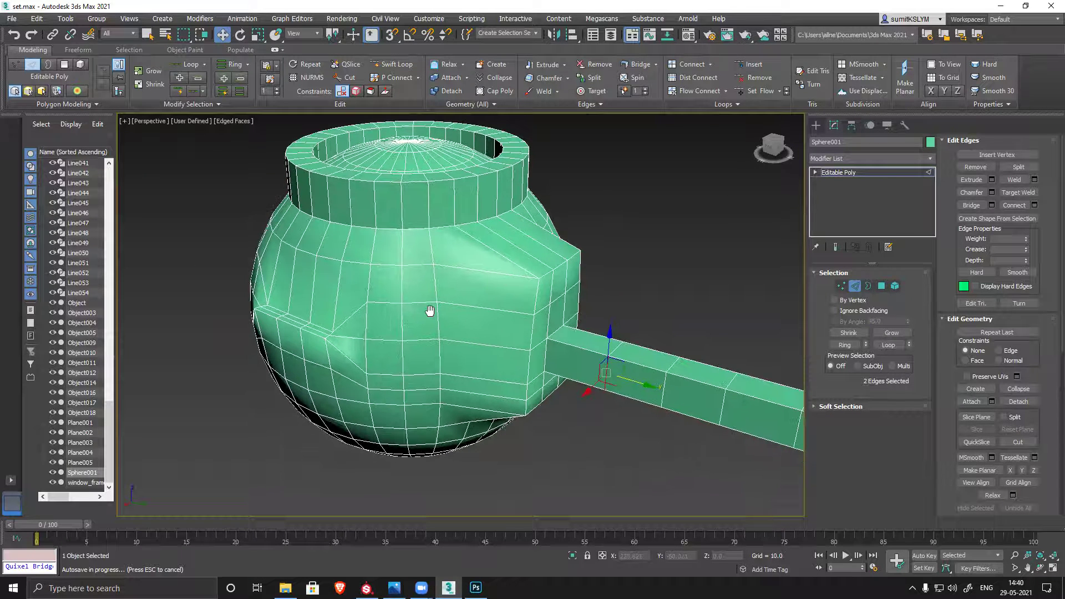
Select eight edges running from the sphere's body to the pulled-out patch, across its upper faces and around both sides.
{"action": "left_click", "coordinate": [505, 259]}
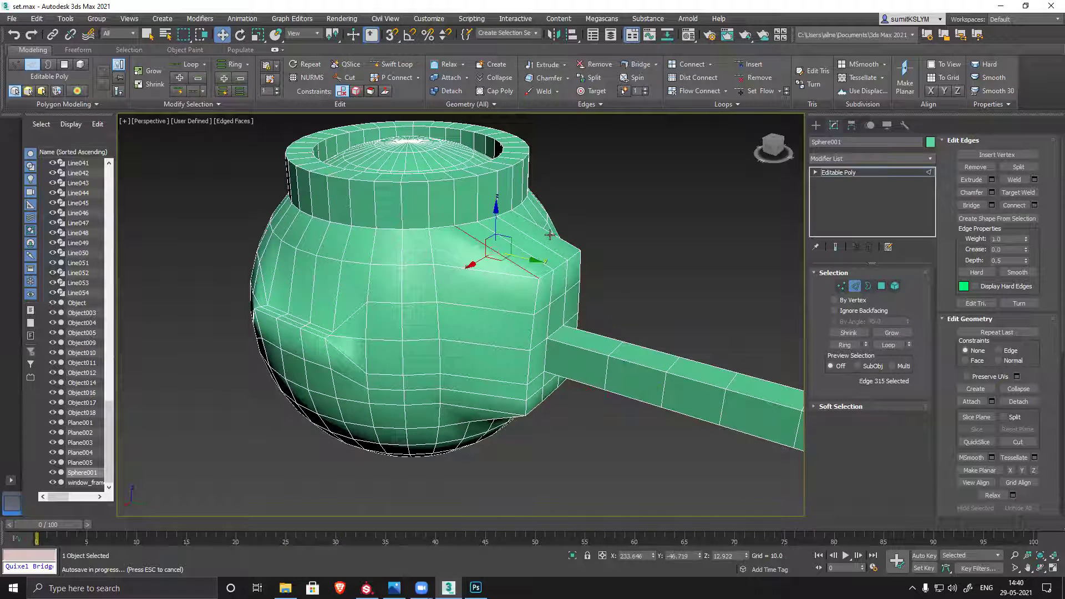
{"action": "middle_click_drag", "start_coordinate": [510, 314], "coordinate": [488, 304], "text": "alt"}
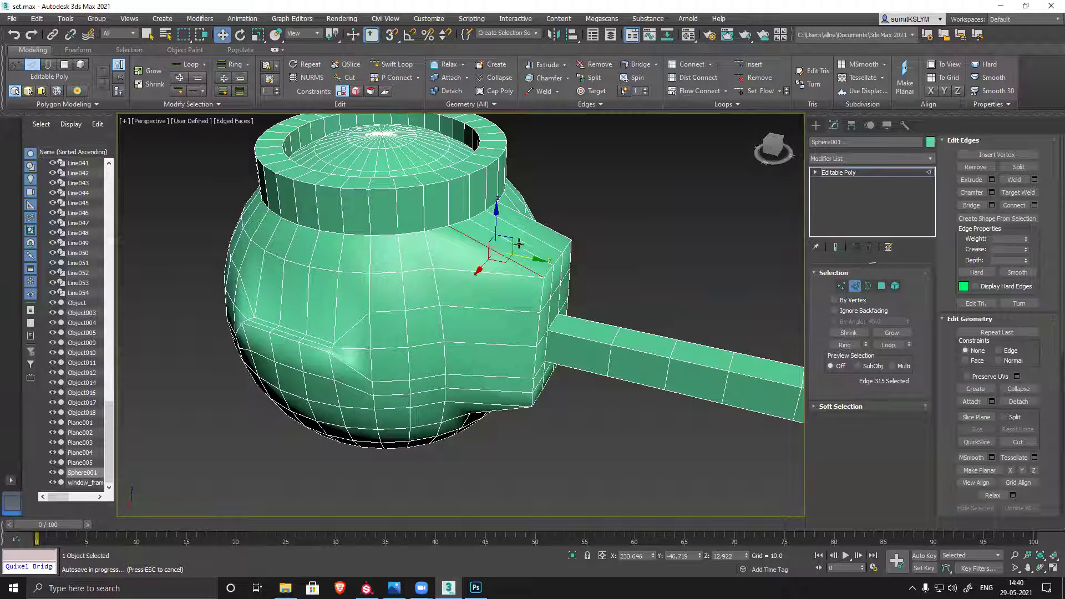
{"action": "left_click", "coordinate": [508, 274], "text": "ctrl"}
{"action": "left_click", "coordinate": [502, 309], "text": "ctrl"}
{"action": "left_click", "coordinate": [531, 244], "text": "ctrl"}
{"action": "left_click", "coordinate": [545, 229], "text": "ctrl"}
{"action": "middle_click_drag", "start_coordinate": [672, 187], "coordinate": [554, 313], "text": "alt"}
{"action": "left_click", "coordinate": [559, 307], "text": "ctrl"}
{"action": "left_click", "coordinate": [546, 331], "text": "ctrl"}
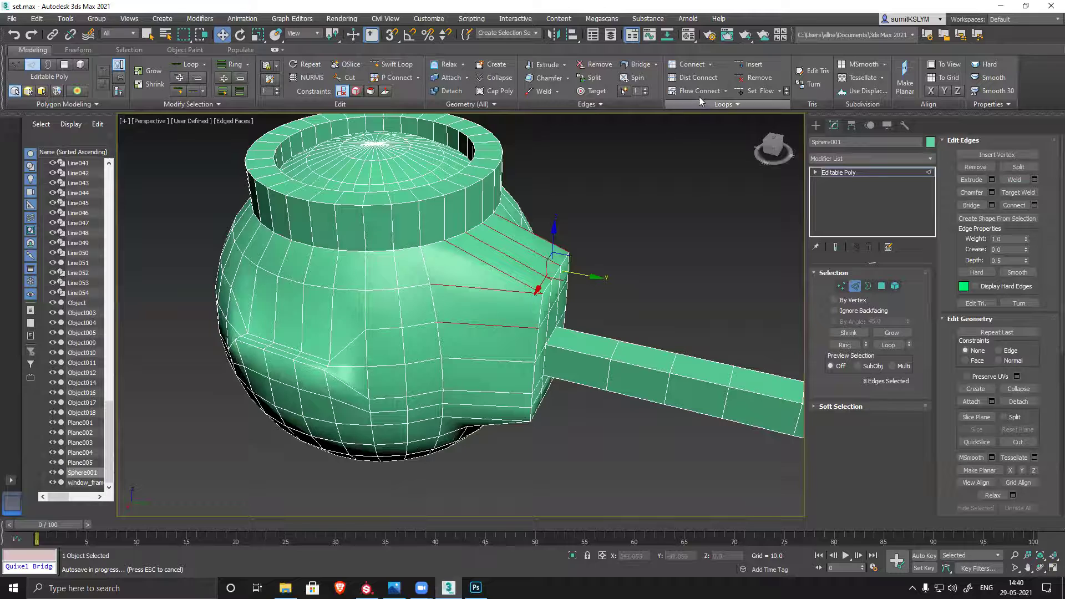
Apply Flow Connect to the eight selected edges and examine how the new edge row follows the patch's shape.
{"action": "left_click", "coordinate": [700, 92]}
{"action": "middle_click_drag", "start_coordinate": [544, 347], "coordinate": [477, 330], "text": "alt"}
{"action": "scroll", "coordinate": [539, 292], "scroll_direction": "up", "scroll_amount": 2}
{"action": "middle_click_drag", "start_coordinate": [438, 289], "coordinate": [589, 350], "text": "alt"}
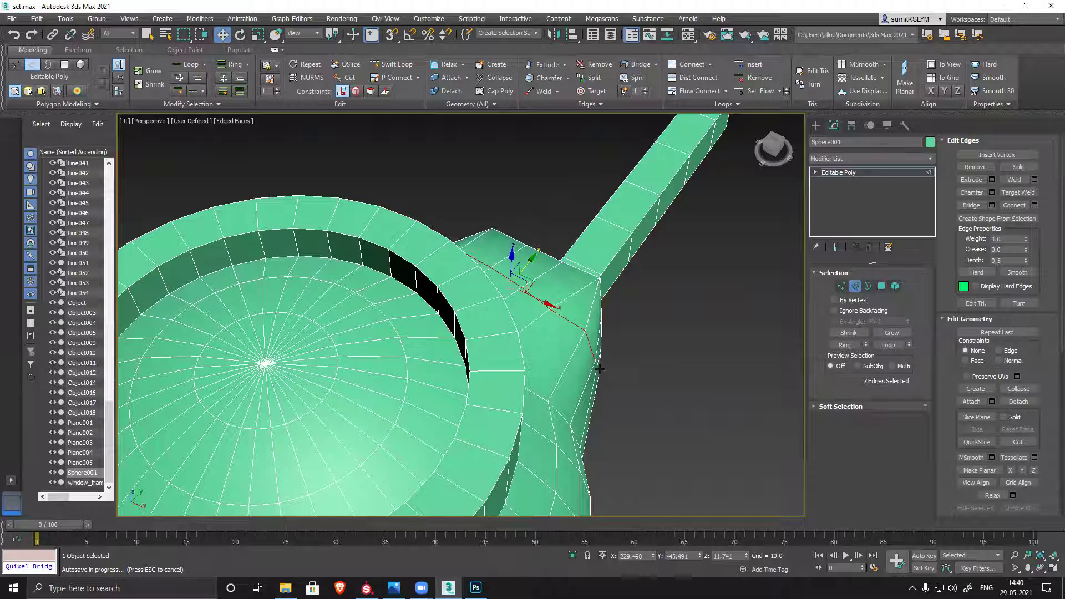
Leave edge editing and delete the whole sphere object from the scene.
{"action": "scroll", "coordinate": [600, 369], "scroll_direction": "down", "scroll_amount": 6}
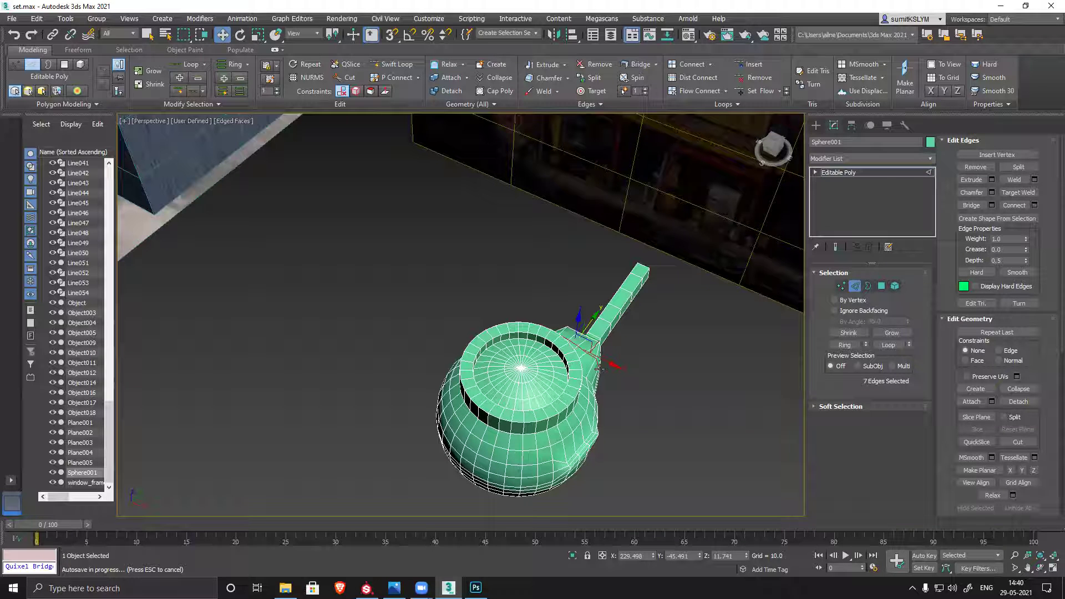
{"action": "left_click", "coordinate": [855, 286]}
{"action": "key", "text": "Delete"}
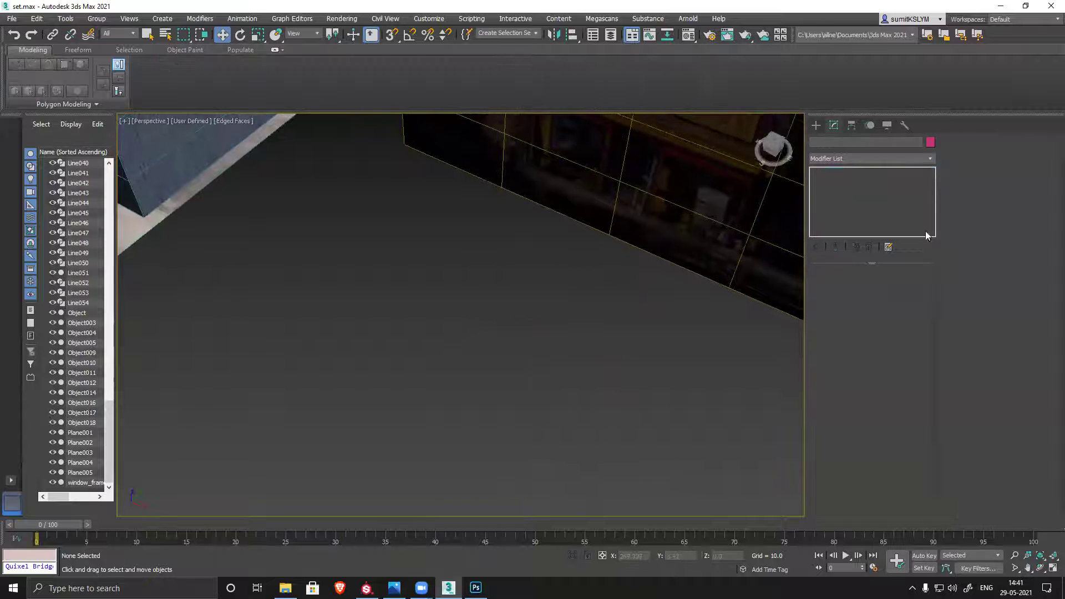
Create a cylinder with a height of about 47 units on the empty ground in front of the street backdrop.
{"action": "left_click", "coordinate": [817, 125]}
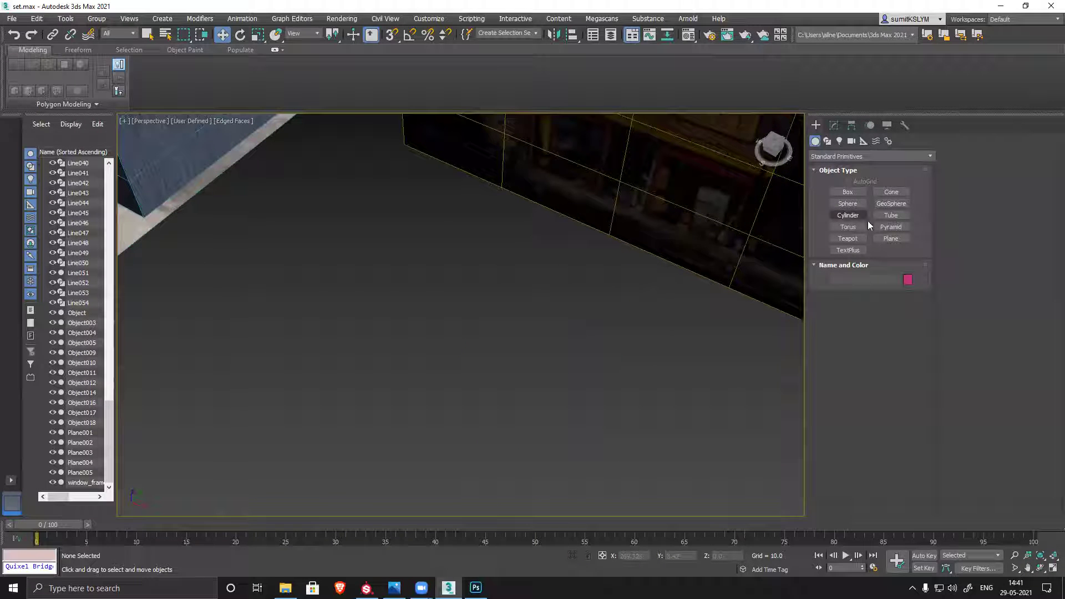
{"action": "left_click", "coordinate": [848, 215]}
{"action": "left_click_drag", "start_coordinate": [416, 392], "coordinate": [441, 394]}
{"action": "left_click", "coordinate": [413, 300]}
{"action": "left_click", "coordinate": [409, 226]}
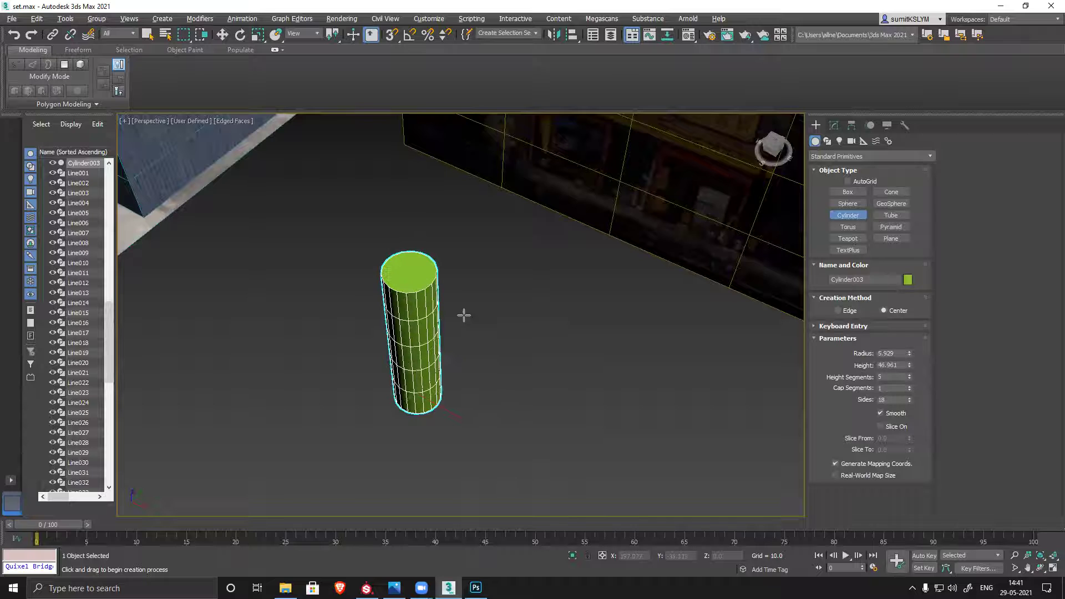
{"action": "middle_click_drag", "start_coordinate": [464, 311], "coordinate": [610, 222], "text": "alt"}
Convert the cylinder to an Editable Poly and delete its top cap polygon.
{"action": "left_click", "coordinate": [834, 126]}
{"action": "right_click", "coordinate": [835, 173]}
{"action": "left_click", "coordinate": [916, 230]}
{"action": "left_click", "coordinate": [882, 286]}
{"action": "left_click", "coordinate": [413, 263]}
{"action": "key", "text": "Delete"}
Select the open border at the cylinder's top and scale it inward to form a bottle shoulder.
{"action": "middle_click_drag", "start_coordinate": [563, 323], "coordinate": [588, 312], "text": "alt"}
{"action": "scroll", "coordinate": [588, 312], "scroll_direction": "up", "scroll_amount": 2}
{"action": "left_click", "coordinate": [869, 285]}
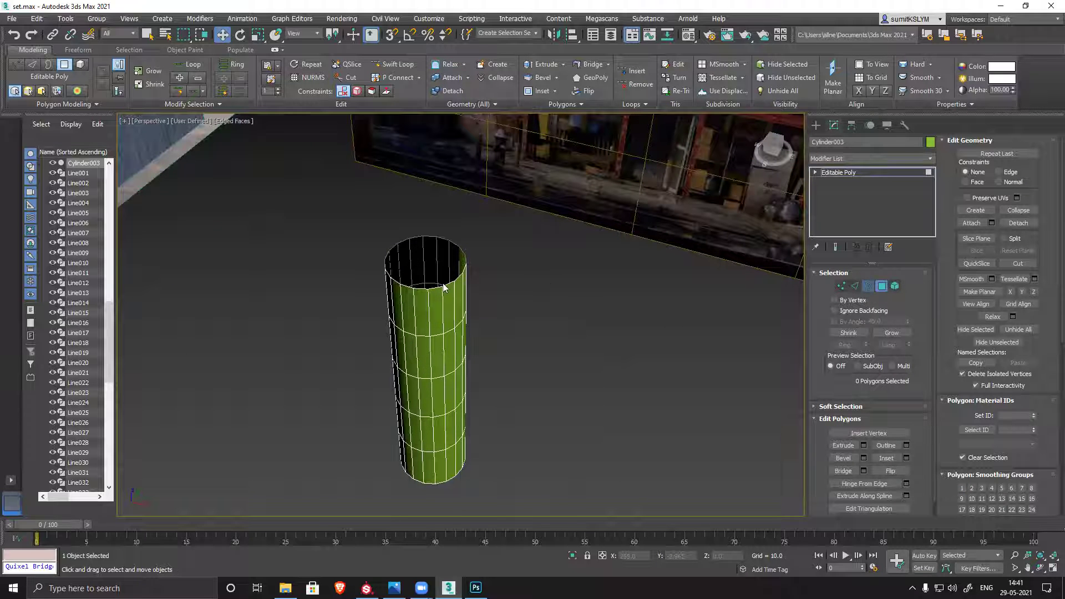
{"action": "left_click", "coordinate": [442, 289]}
{"action": "key", "text": "r"}
{"action": "left_click_drag", "start_coordinate": [444, 272], "coordinate": [359, 380]}
Extend the narrowed top border upward as new geometry to form a long bottle neck.
{"action": "middle_click_drag", "start_coordinate": [523, 356], "coordinate": [533, 323], "text": "alt"}
{"action": "key", "text": "w"}
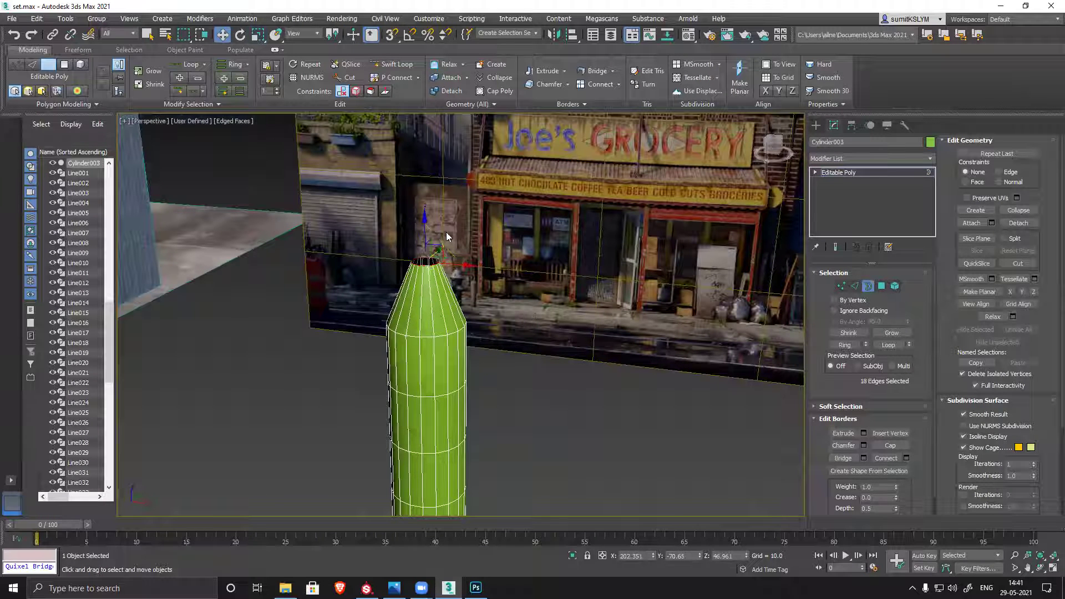
{"action": "left_click_drag", "start_coordinate": [425, 223], "coordinate": [425, 134]}
{"action": "middle_click_drag", "start_coordinate": [439, 308], "coordinate": [442, 315], "text": "alt"}
{"action": "scroll", "coordinate": [436, 319], "scroll_direction": "up", "scroll_amount": 5}
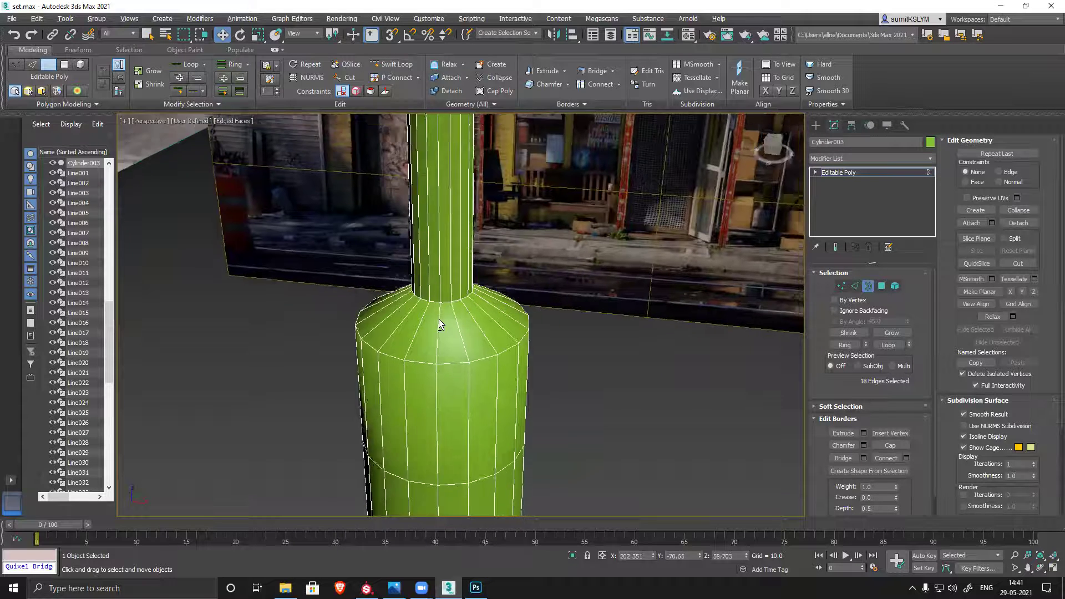
Select the full ring of 18 sloping edges on the bottle's shoulder.
{"action": "left_click", "coordinate": [855, 286]}
{"action": "left_click", "coordinate": [438, 350]}
{"action": "left_click", "coordinate": [465, 350], "text": "shift"}
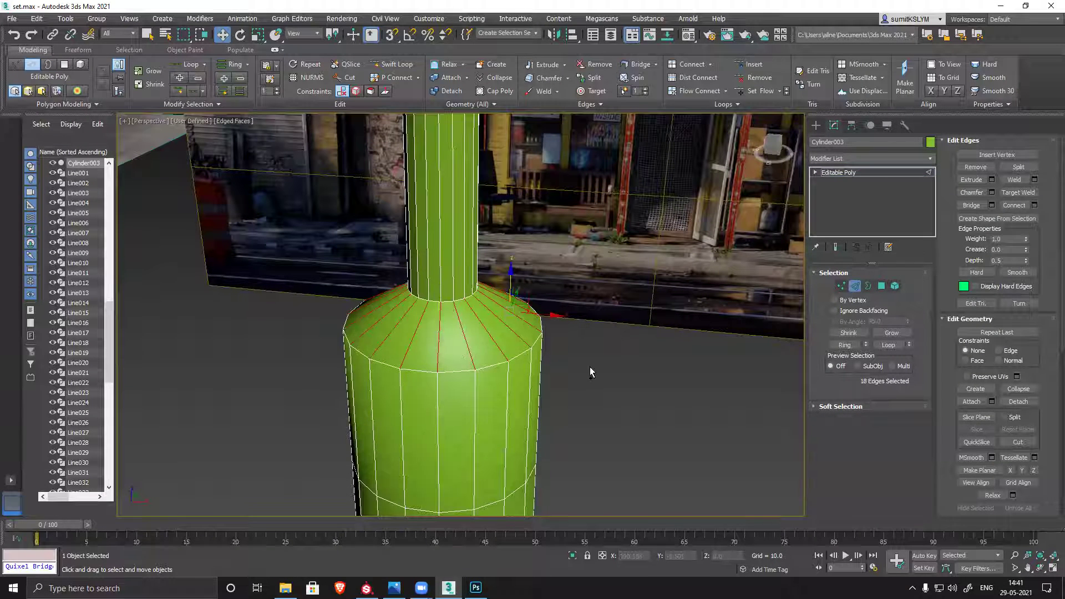
{"action": "middle_click_drag", "start_coordinate": [603, 402], "coordinate": [621, 388], "text": "alt"}
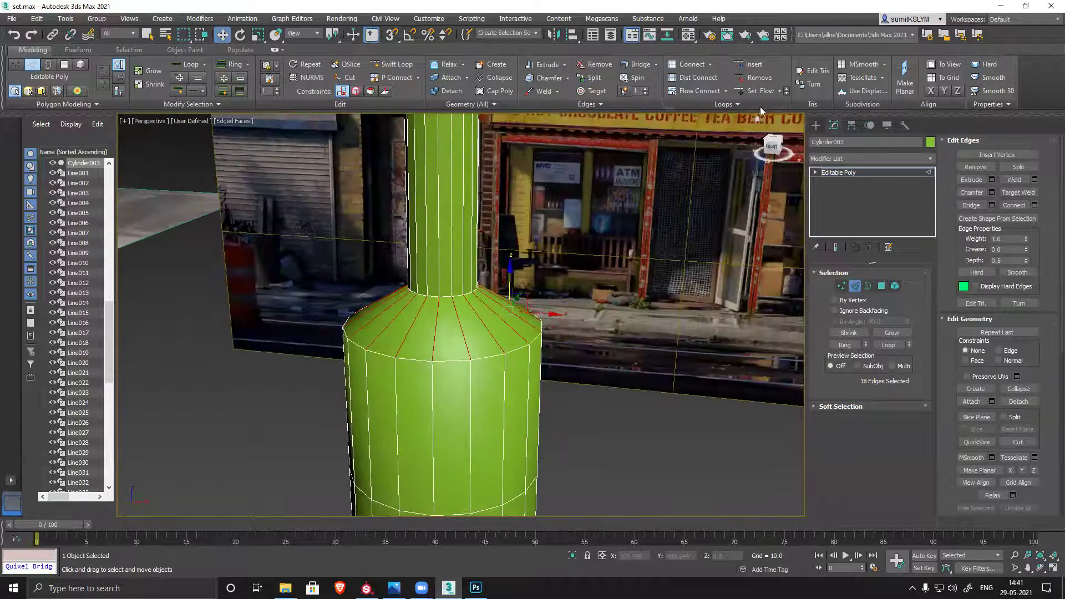
Try Flow Connect on the shoulder edge ring and inspect the new loop's curvature, then undo it.
{"action": "left_click", "coordinate": [695, 91]}
{"action": "middle_click_drag", "start_coordinate": [479, 333], "coordinate": [499, 325], "text": "alt"}
{"action": "scroll", "coordinate": [539, 327], "scroll_direction": "up", "scroll_amount": 3}
{"action": "key", "text": "ctrl+z"}
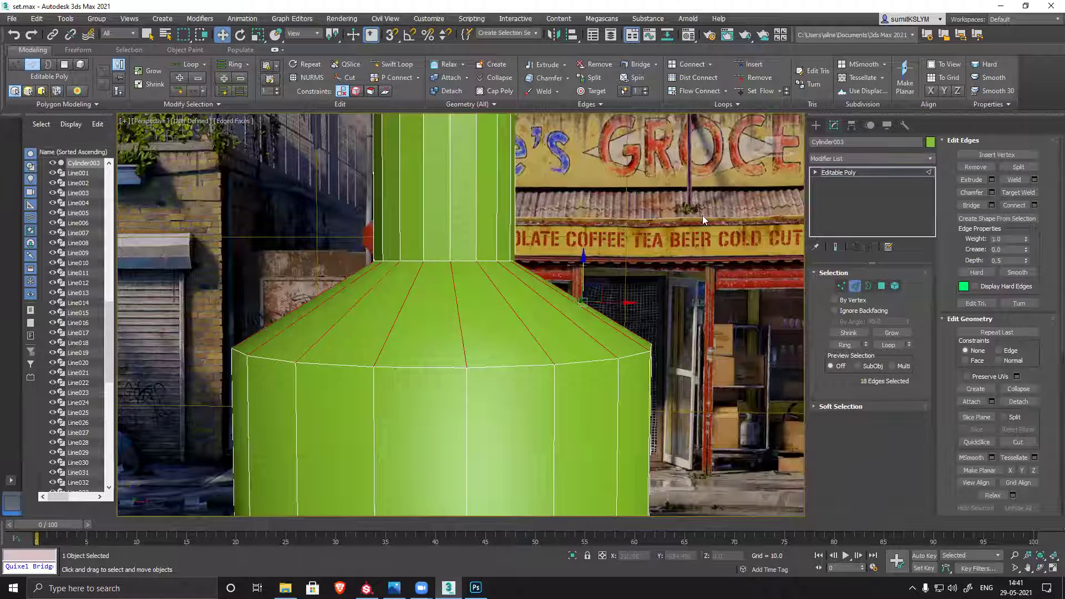
Apply Flow Connect to the shoulder edge ring and raise the resulting loop slightly.
{"action": "left_click", "coordinate": [698, 91]}
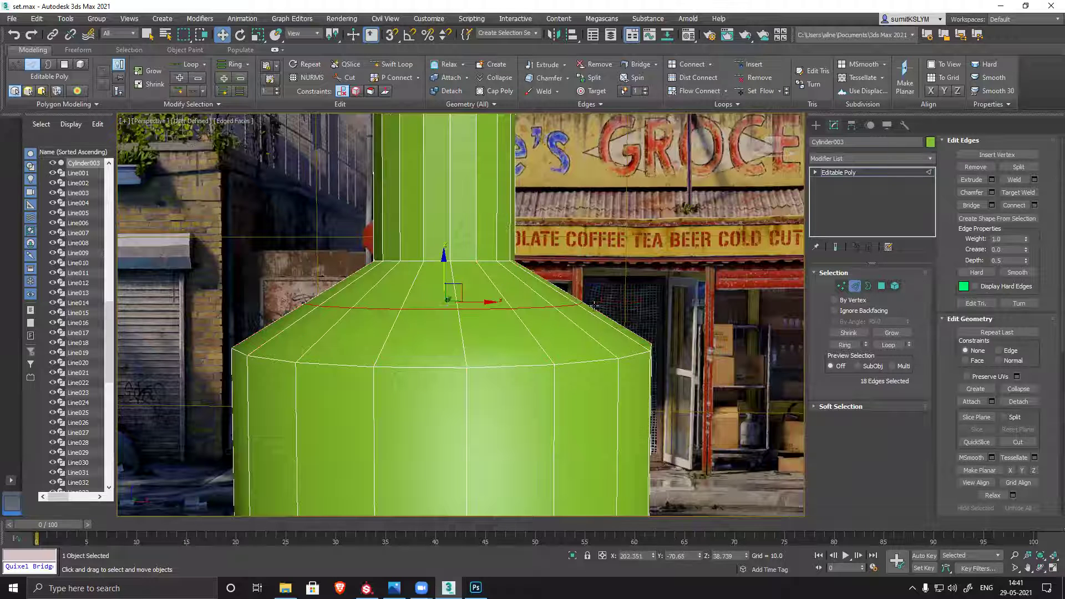
{"action": "left_click_drag", "start_coordinate": [444, 257], "coordinate": [443, 249]}
{"action": "middle_click_drag", "start_coordinate": [442, 249], "coordinate": [487, 318], "text": "alt"}
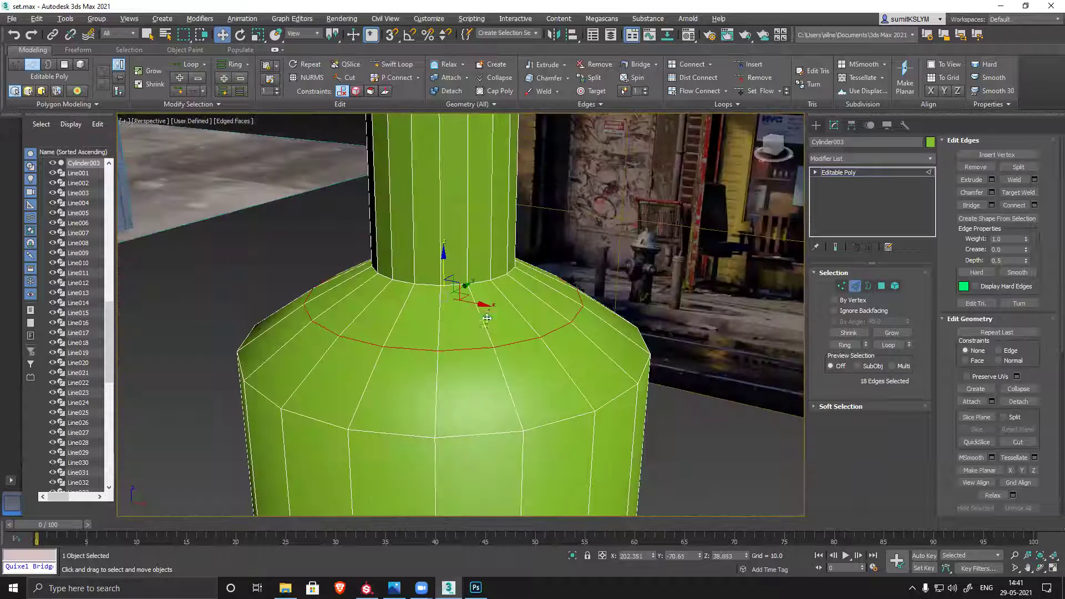
Select the horizontal edge loop on the body below the shoulder and scale it outward.
{"action": "scroll", "coordinate": [551, 454], "scroll_direction": "down", "scroll_amount": 5}
{"action": "mouse_move", "coordinate": [500, 394]}
{"action": "middle_mouse_down", "text": "alt"}
{"action": "mouse_move", "coordinate": [499, 404]}
{"action": "mouse_move", "coordinate": [489, 395]}
{"action": "middle_mouse_up", "text": "alt"}
{"action": "double_click", "coordinate": [489, 395]}
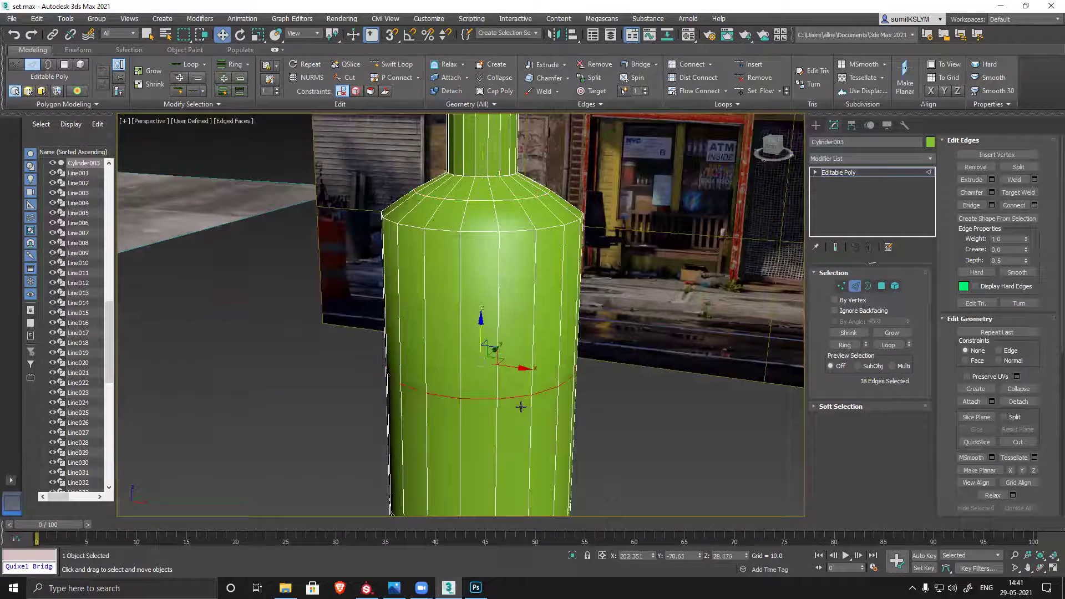
{"action": "key", "text": "r"}
{"action": "left_click_drag", "start_coordinate": [484, 356], "coordinate": [323, 292]}
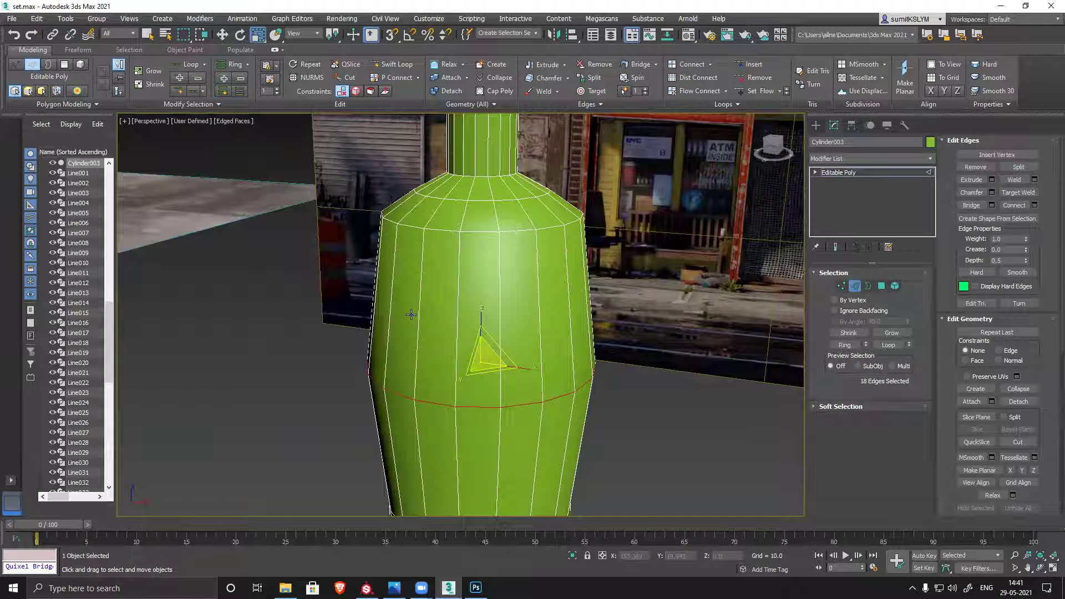
Add Flow Connect loops in the edge rings directly above and below the widened body loop.
{"action": "middle_click_drag", "start_coordinate": [413, 354], "coordinate": [327, 293], "text": "alt"}
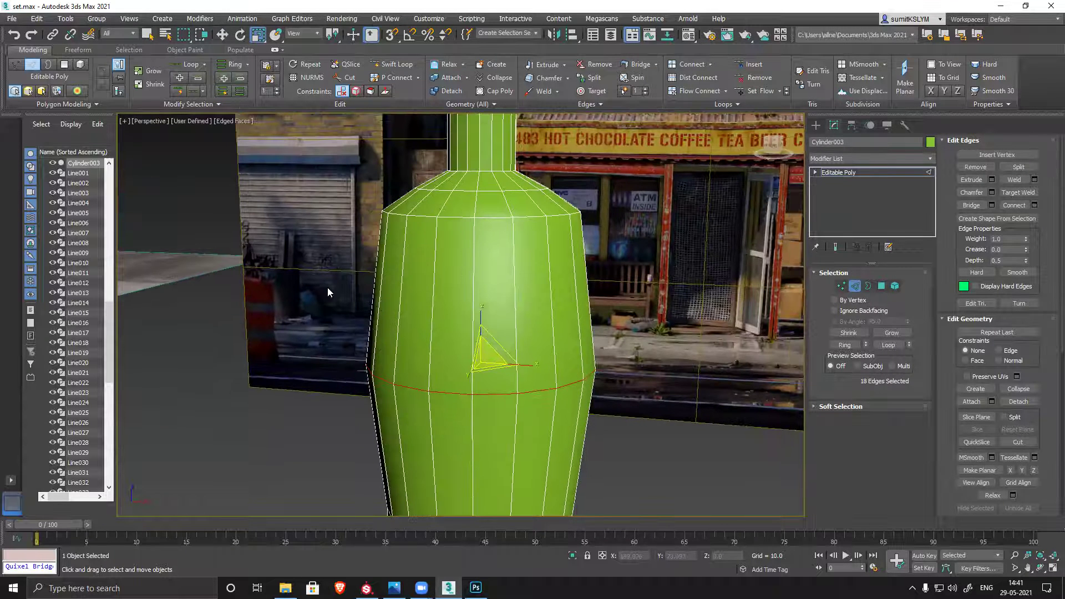
{"action": "left_click", "coordinate": [692, 90]}
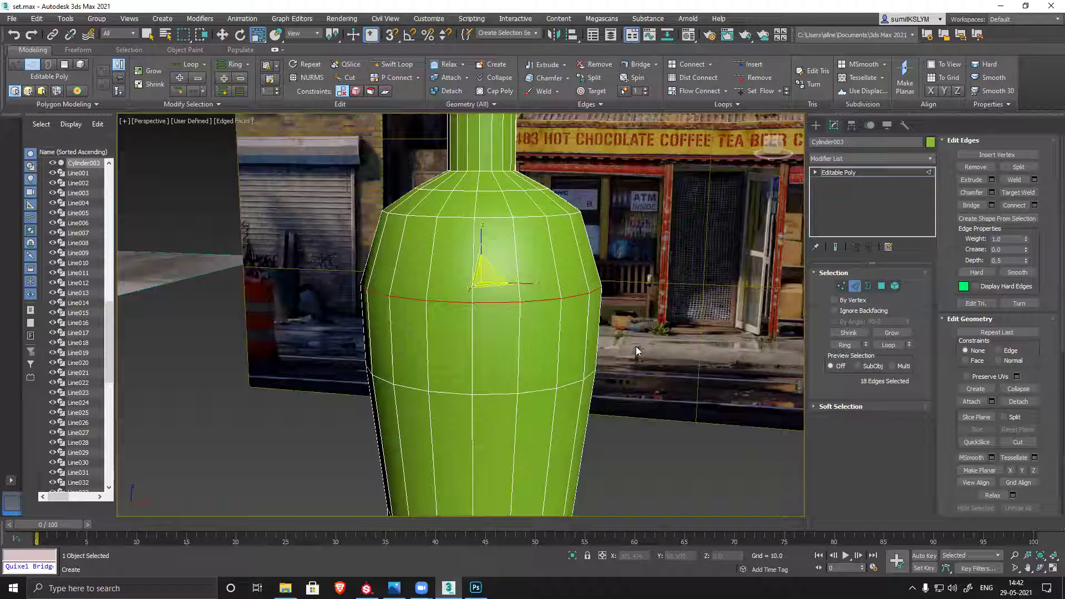
{"action": "middle_click_drag", "start_coordinate": [638, 385], "coordinate": [614, 352], "text": "alt"}
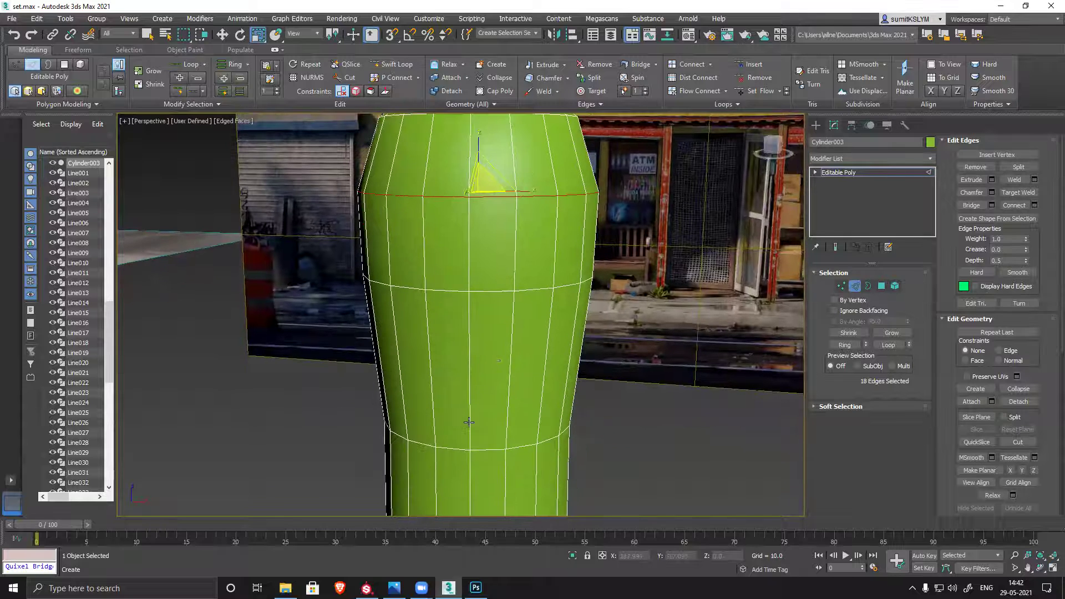
{"action": "middle_click_drag", "start_coordinate": [466, 428], "coordinate": [366, 361], "text": "alt"}
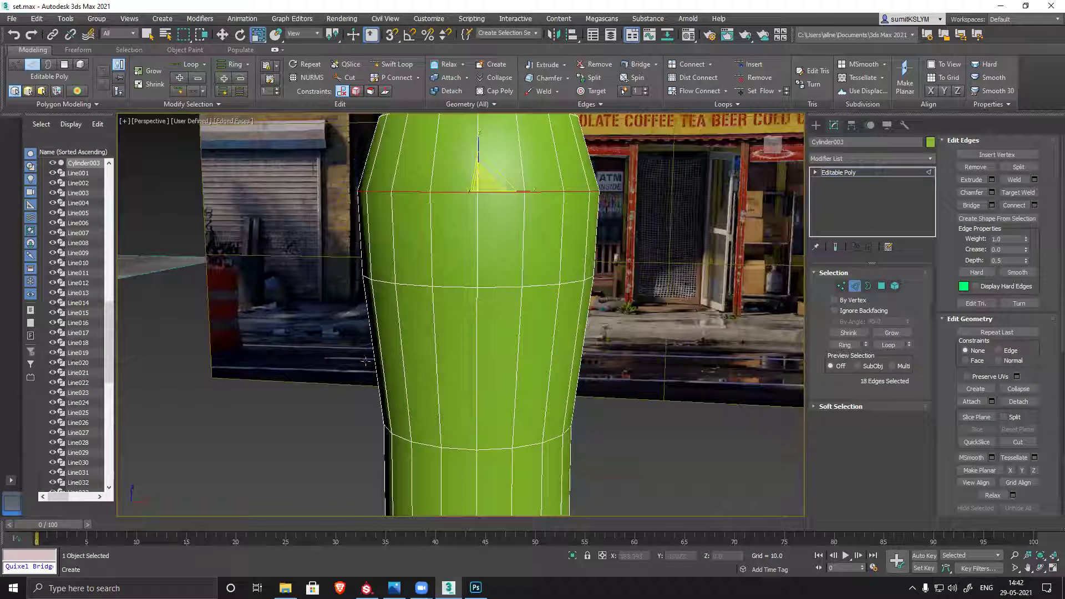
{"action": "left_click", "coordinate": [693, 93]}
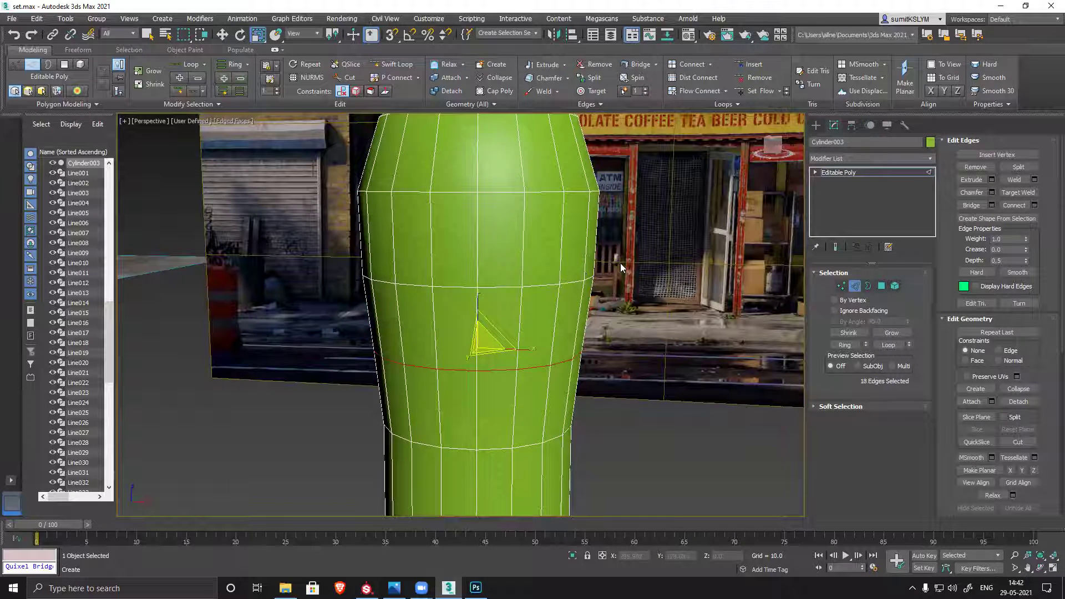
Scale the next lower body loop strongly outward and apply Flow Connect to the edge ring directly above it.
{"action": "middle_click_drag", "start_coordinate": [654, 421], "coordinate": [478, 395], "text": "alt"}
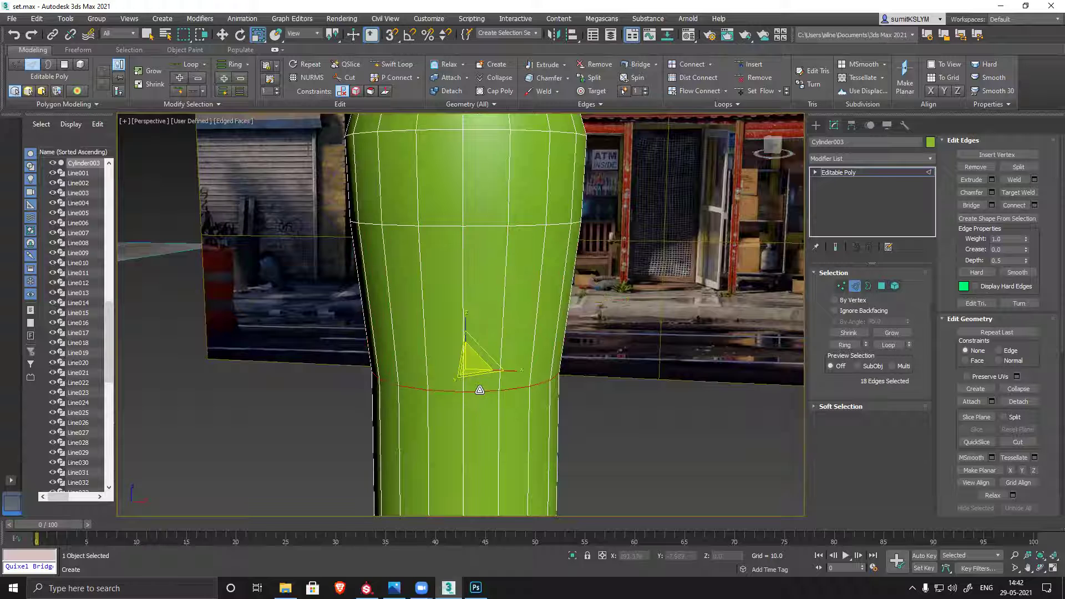
{"action": "left_click_drag", "start_coordinate": [479, 362], "coordinate": [676, 326]}
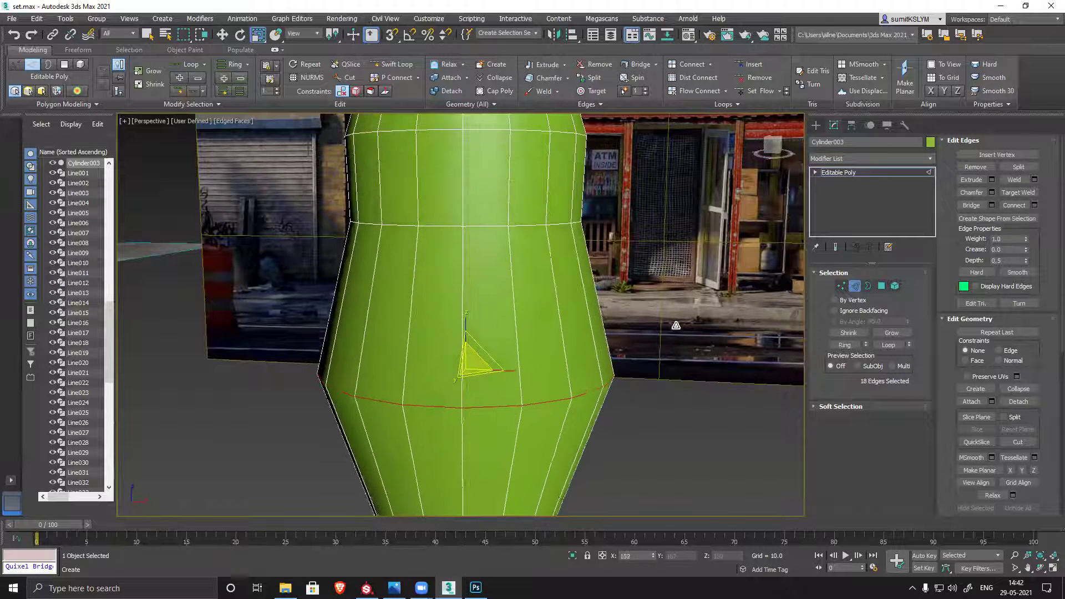
{"action": "left_click", "coordinate": [579, 317]}
{"action": "left_click", "coordinate": [617, 313]}
{"action": "left_click", "coordinate": [526, 329]}
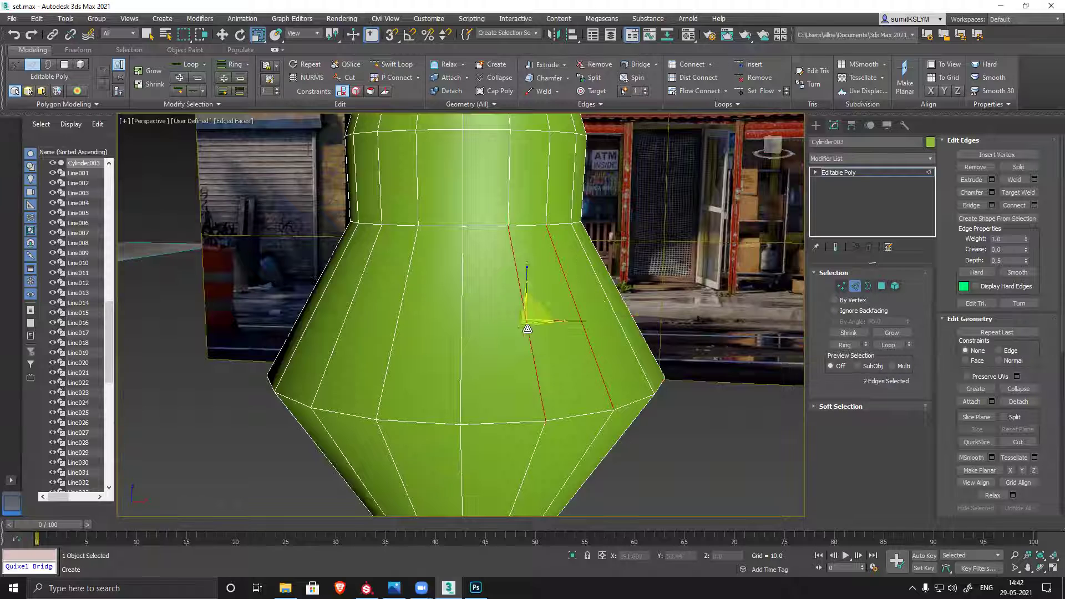
{"action": "left_click", "coordinate": [575, 304]}
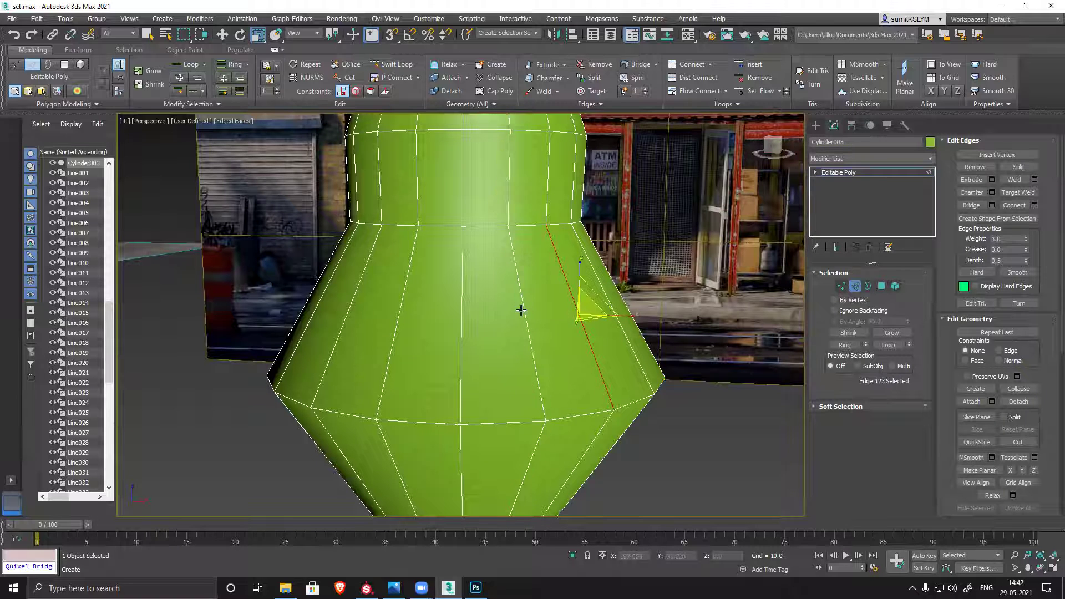
{"action": "left_click", "coordinate": [523, 306], "text": "shift"}
{"action": "left_click", "coordinate": [700, 91]}
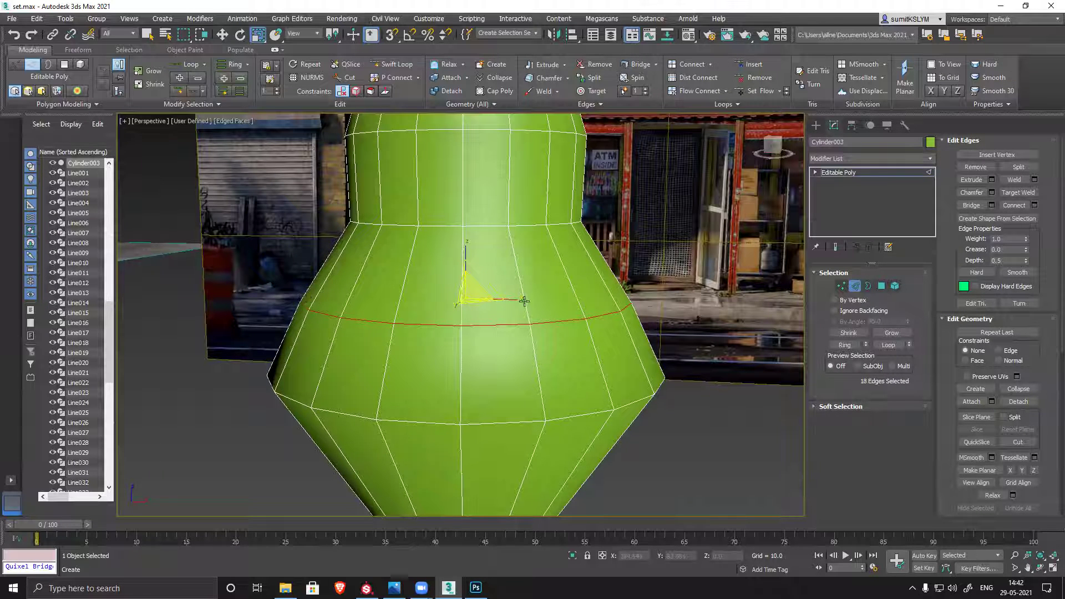
Select one vertex on the new flow-connected loop at the bottle's side and pull it outward and upward.
{"action": "mouse_move", "coordinate": [636, 388]}
{"action": "middle_mouse_down", "text": "alt"}
{"action": "mouse_move", "coordinate": [553, 388]}
{"action": "mouse_move", "coordinate": [501, 359]}
{"action": "mouse_move", "coordinate": [564, 381]}
{"action": "mouse_move", "coordinate": [542, 381]}
{"action": "mouse_move", "coordinate": [517, 351]}
{"action": "mouse_move", "coordinate": [496, 290]}
{"action": "middle_mouse_up", "text": "alt"}
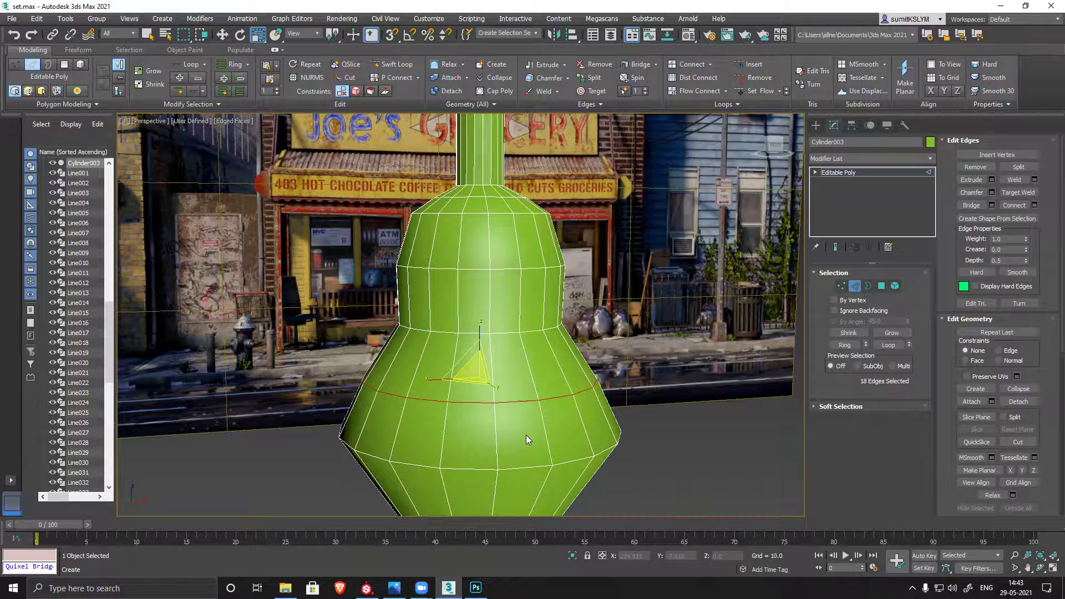
{"action": "middle_click_drag", "start_coordinate": [549, 421], "coordinate": [494, 427], "text": "alt"}
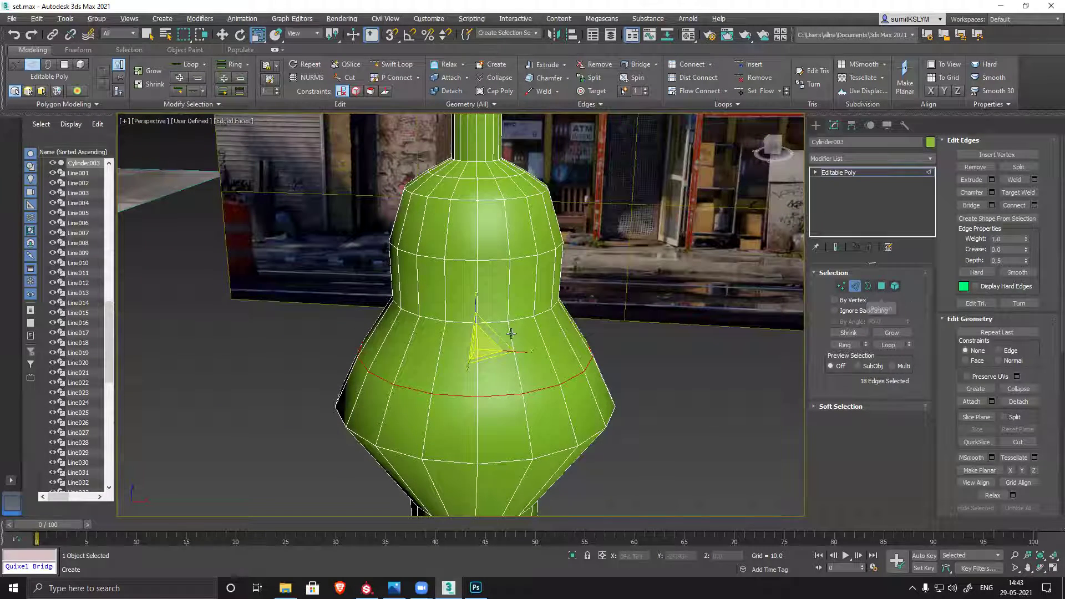
{"action": "middle_click_drag", "start_coordinate": [511, 334], "coordinate": [555, 379], "text": "alt"}
{"action": "scroll", "coordinate": [555, 366], "scroll_direction": "up", "scroll_amount": 3}
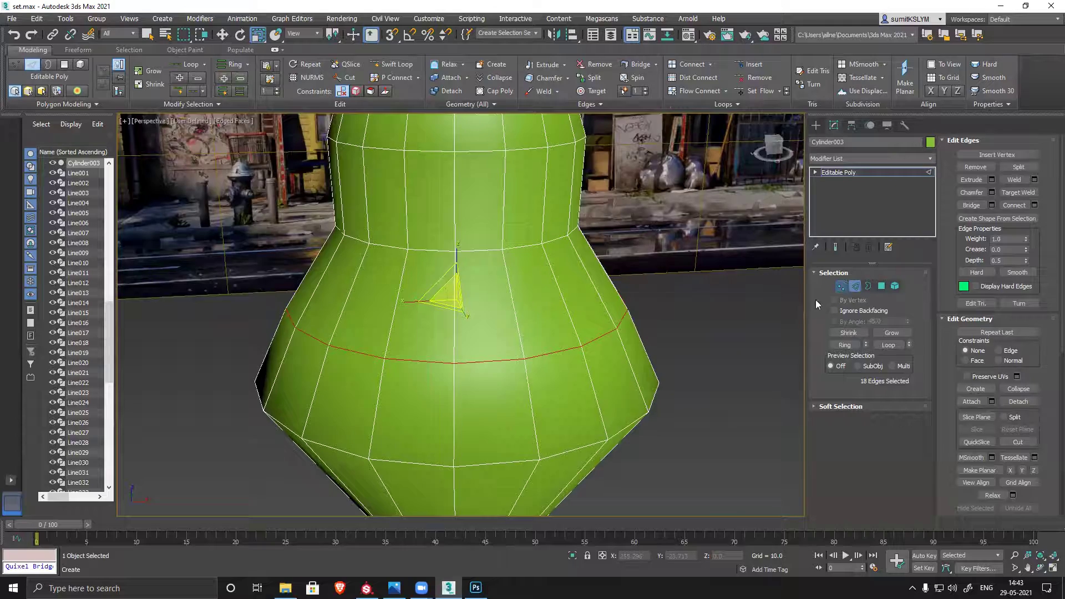
{"action": "left_click", "coordinate": [841, 286]}
{"action": "scroll", "coordinate": [480, 335], "scroll_direction": "up", "scroll_amount": 3}
{"action": "scroll", "coordinate": [480, 335], "scroll_direction": "down", "scroll_amount": 3}
{"action": "left_click", "coordinate": [362, 304]}
{"action": "scroll", "coordinate": [361, 303], "scroll_direction": "up", "scroll_amount": 4}
{"action": "middle_click_drag", "start_coordinate": [362, 302], "coordinate": [403, 313], "text": "alt"}
{"action": "key", "text": "w"}
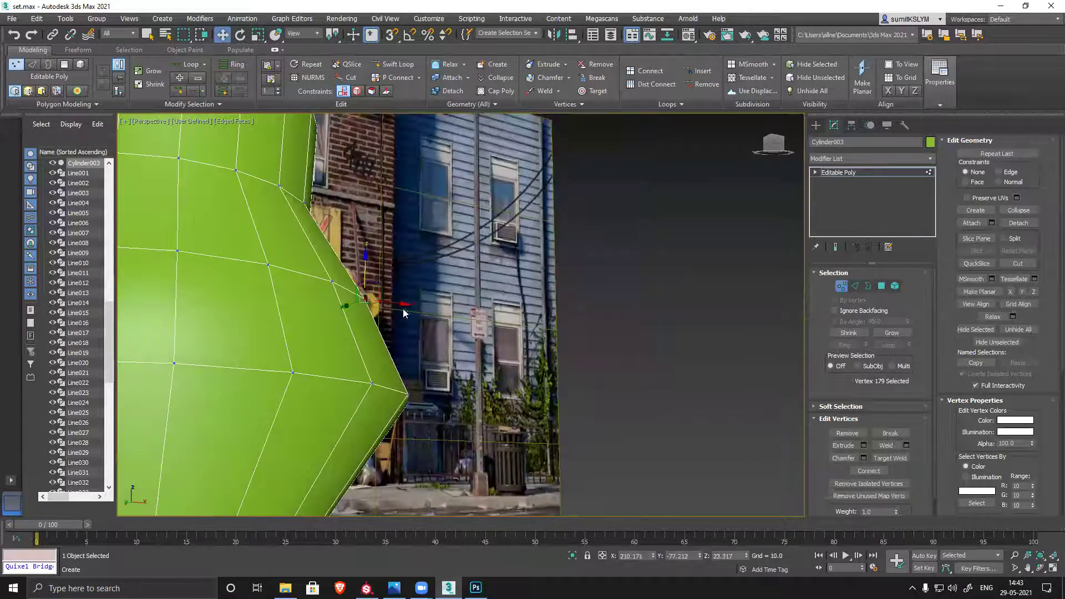
{"action": "left_click_drag", "start_coordinate": [377, 286], "coordinate": [413, 248]}
Reposition the pulled vertex horizontally and examine the distorted faces around it from below and from the side.
{"action": "middle_click_drag", "start_coordinate": [413, 248], "coordinate": [410, 286], "text": "alt"}
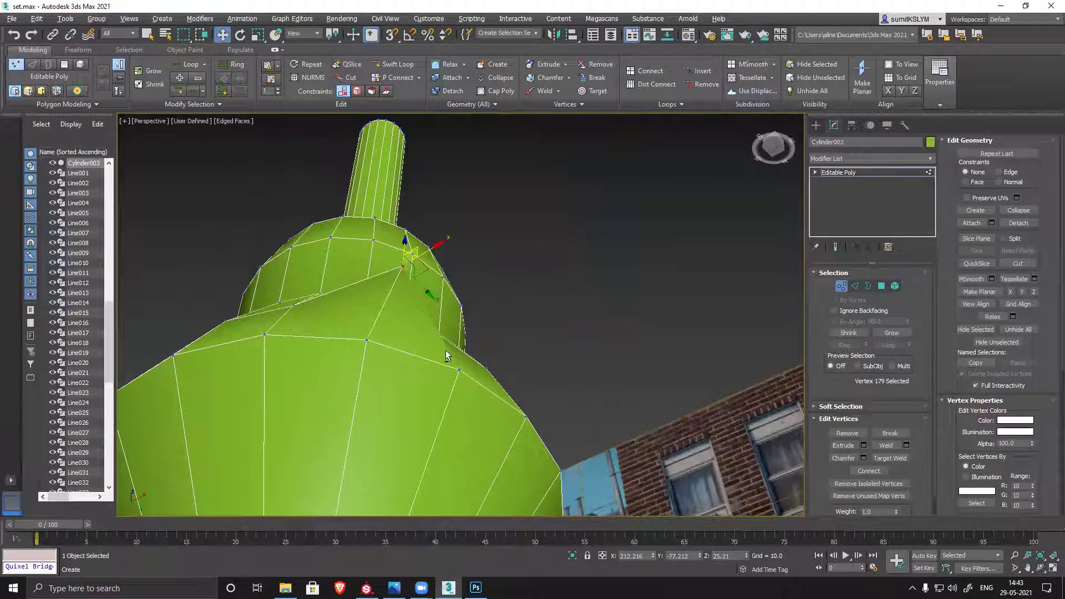
{"action": "middle_click_drag", "start_coordinate": [484, 372], "coordinate": [417, 351], "text": "alt"}
{"action": "left_click_drag", "start_coordinate": [423, 271], "coordinate": [452, 323]}
{"action": "middle_click_drag", "start_coordinate": [418, 361], "coordinate": [299, 305], "text": "alt"}
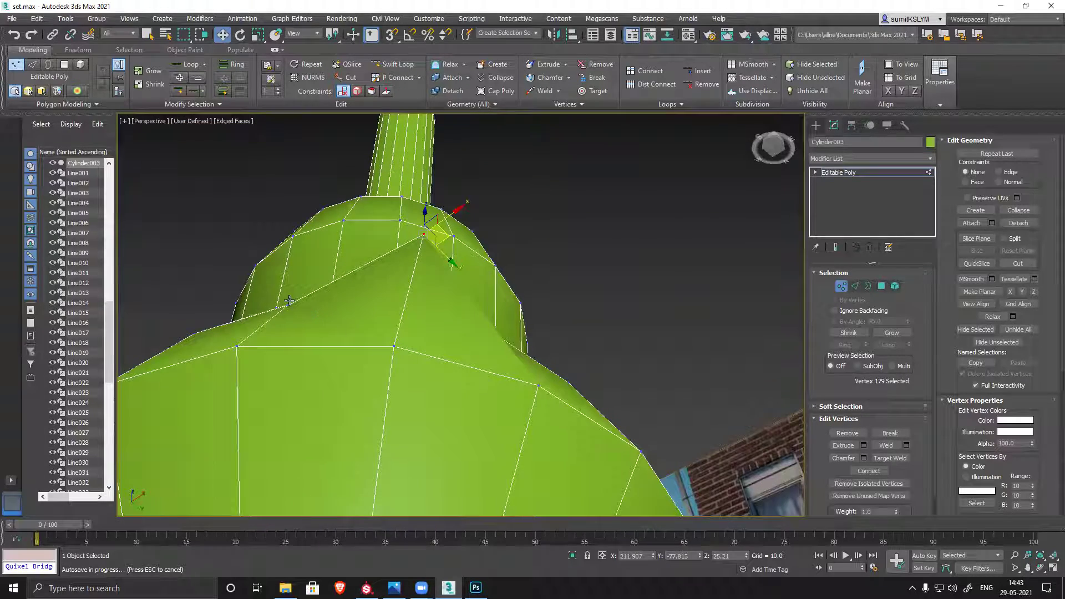
{"action": "middle_click_drag", "start_coordinate": [392, 305], "coordinate": [376, 330], "text": "alt"}
Flatten the two polygons directly below the pulled vertex one after the other with Make Planar.
{"action": "key", "text": "4"}
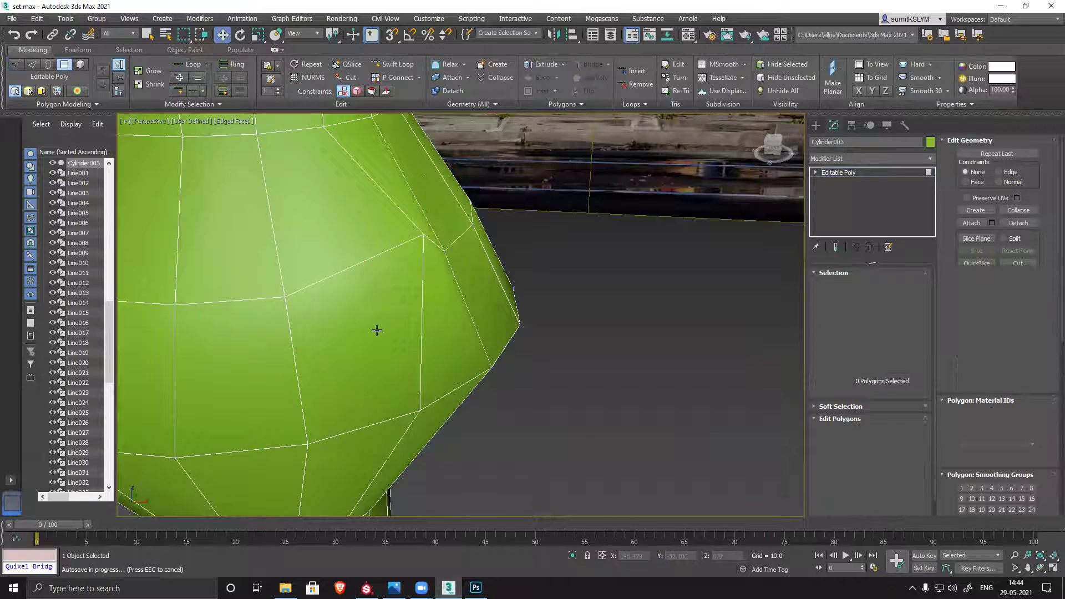
{"action": "left_click", "coordinate": [377, 330]}
{"action": "left_click", "coordinate": [984, 297]}
{"action": "middle_click_drag", "start_coordinate": [481, 329], "coordinate": [469, 335], "text": "alt"}
{"action": "left_click", "coordinate": [469, 335]}
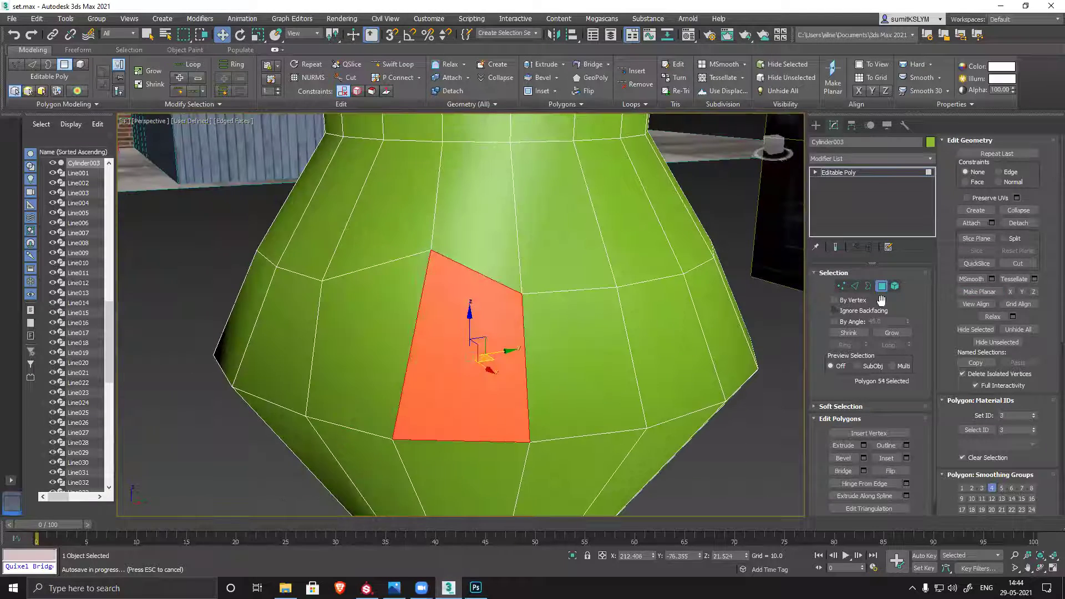
{"action": "left_click", "coordinate": [980, 292]}
Select the two adjacent polygons above the pulled vertex, flatten them together with Make Planar and clear the selection.
{"action": "middle_click_drag", "start_coordinate": [689, 349], "coordinate": [538, 398], "text": "alt"}
{"action": "left_click", "coordinate": [465, 238]}
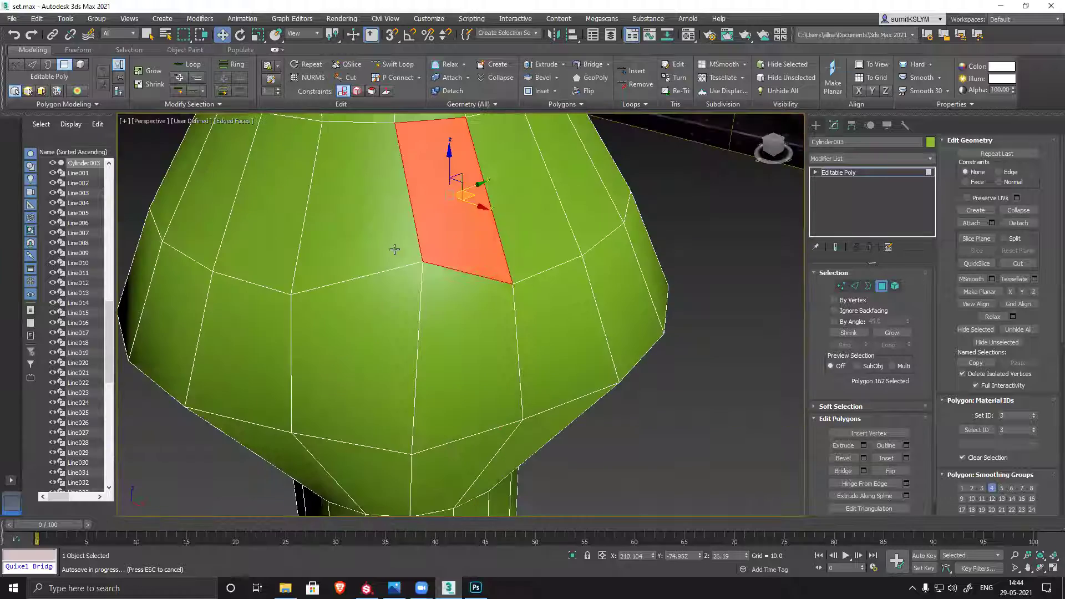
{"action": "left_click", "coordinate": [381, 246], "text": "ctrl"}
{"action": "left_click", "coordinate": [978, 292]}
{"action": "middle_click_drag", "start_coordinate": [356, 333], "coordinate": [691, 467], "text": "alt"}
{"action": "left_click", "coordinate": [691, 468]}
Inspect the flattened area and undo the Make Planar operations on the polygons around the pulled vertex.
{"action": "middle_click_drag", "start_coordinate": [437, 326], "coordinate": [443, 351], "text": "alt"}
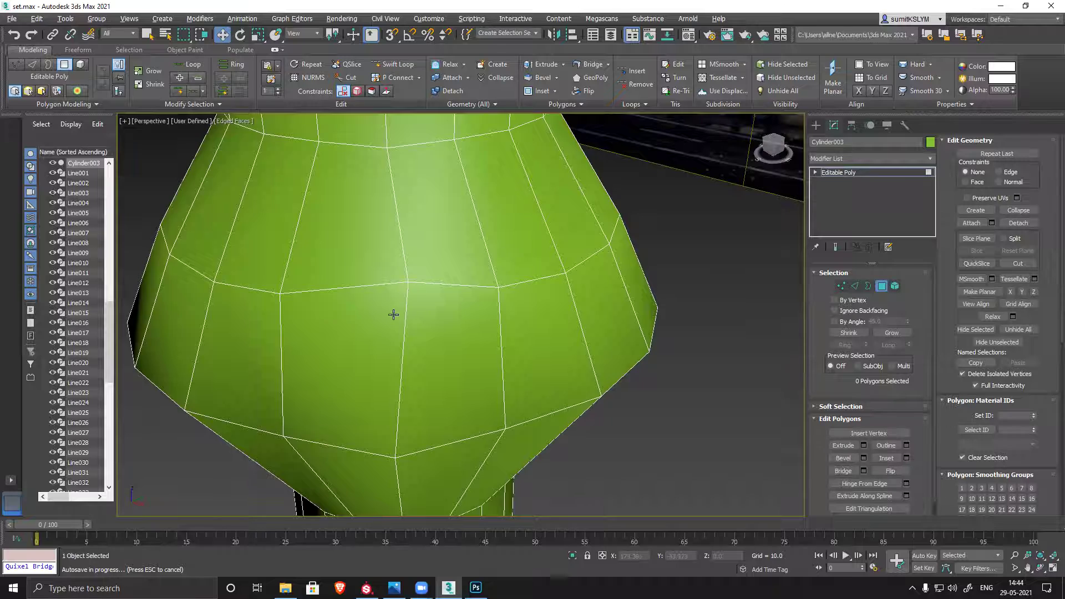
{"action": "middle_click_drag", "start_coordinate": [393, 314], "coordinate": [414, 299], "text": "alt"}
{"action": "key", "text": "ctrl+z"}
{"action": "key", "text": "ctrl+z"}
{"action": "key", "text": "ctrl+z"}
{"action": "key", "text": "ctrl+z"}
{"action": "key", "text": "ctrl+z"}
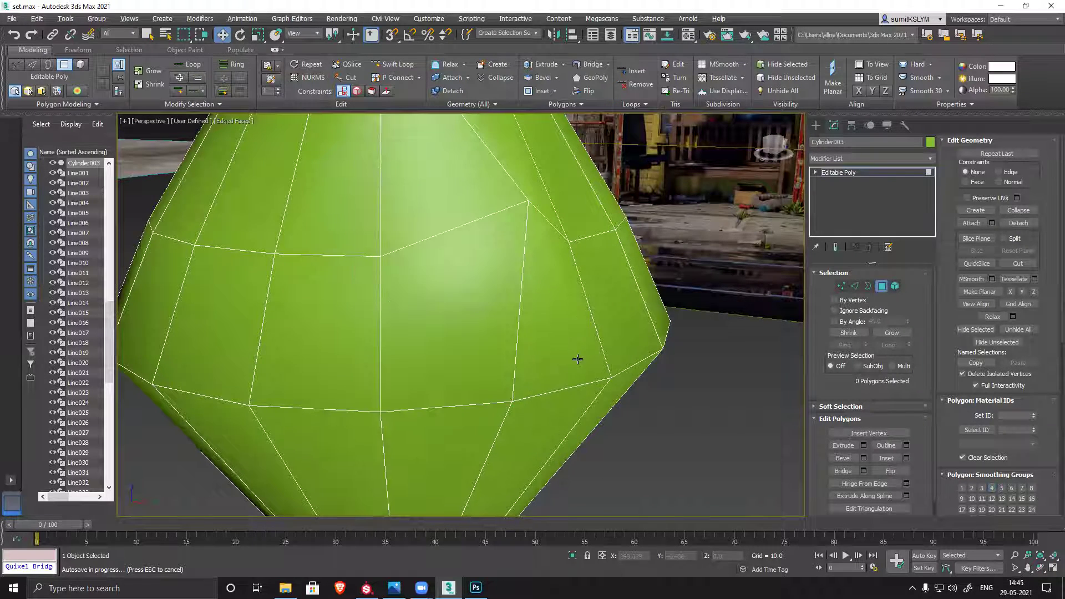
Step back through the earlier viewport views of the bottle.
{"action": "key", "text": "shift+z"}
{"action": "key", "text": "shift+z"}
{"action": "key", "text": "shift+z"}
{"action": "key", "text": "shift+z"}
{"action": "key", "text": "shift+z"}
{"action": "key", "text": "shift+z"}
{"action": "key", "text": "shift+z"}
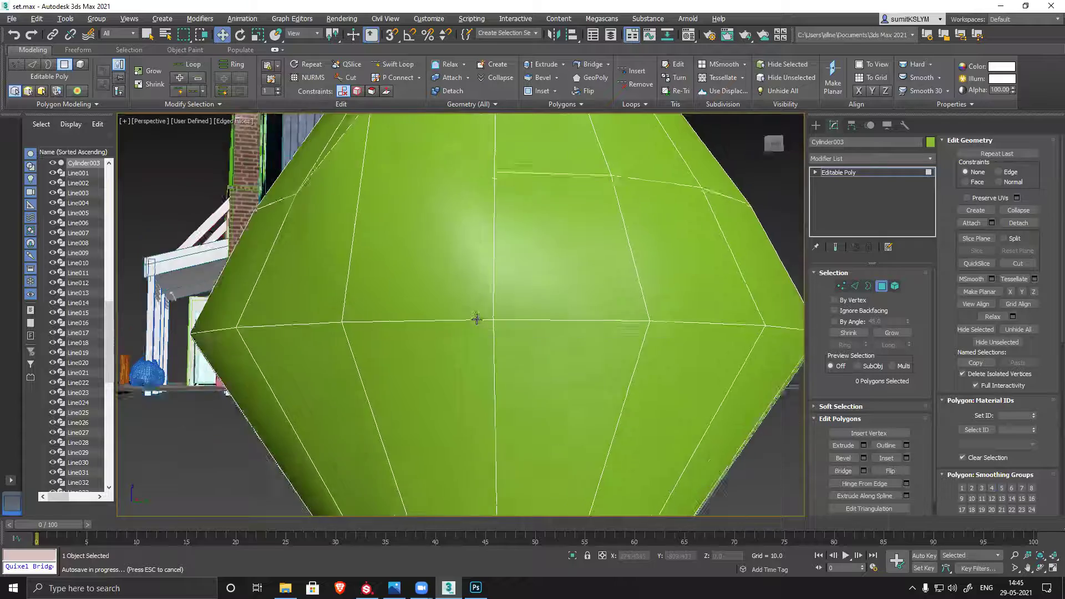
{"action": "key", "text": "shift+z"}
{"action": "key", "text": "shift+z"}
{"action": "key", "text": "shift+z"}
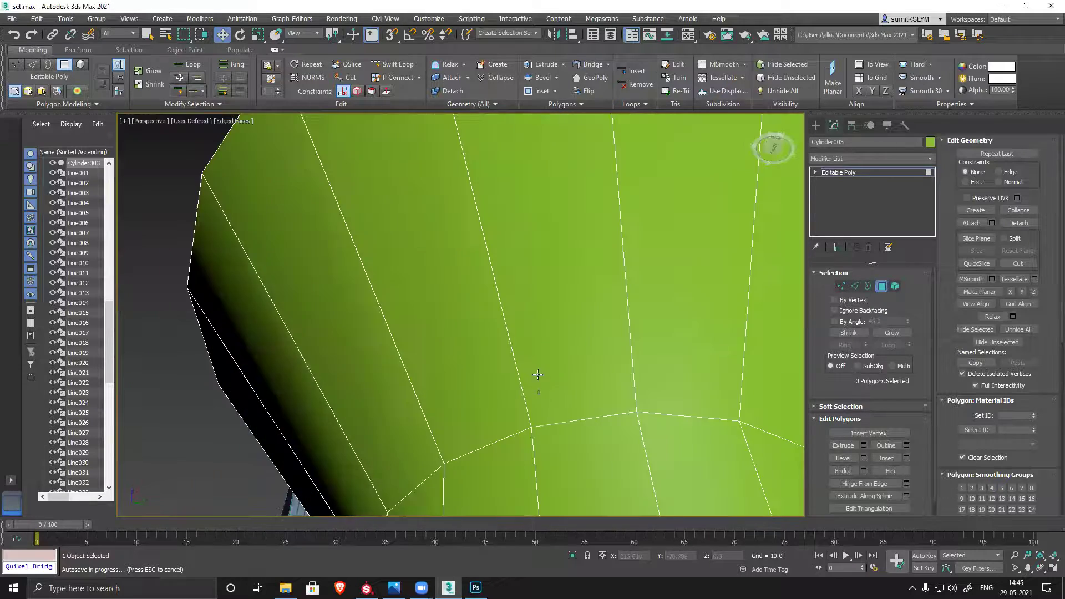
Select the two polygons below the pulled vertex, invert the selection and delete all other polygons of the bottle.
{"action": "left_click", "coordinate": [486, 379]}
{"action": "left_click", "coordinate": [562, 387], "text": "ctrl"}
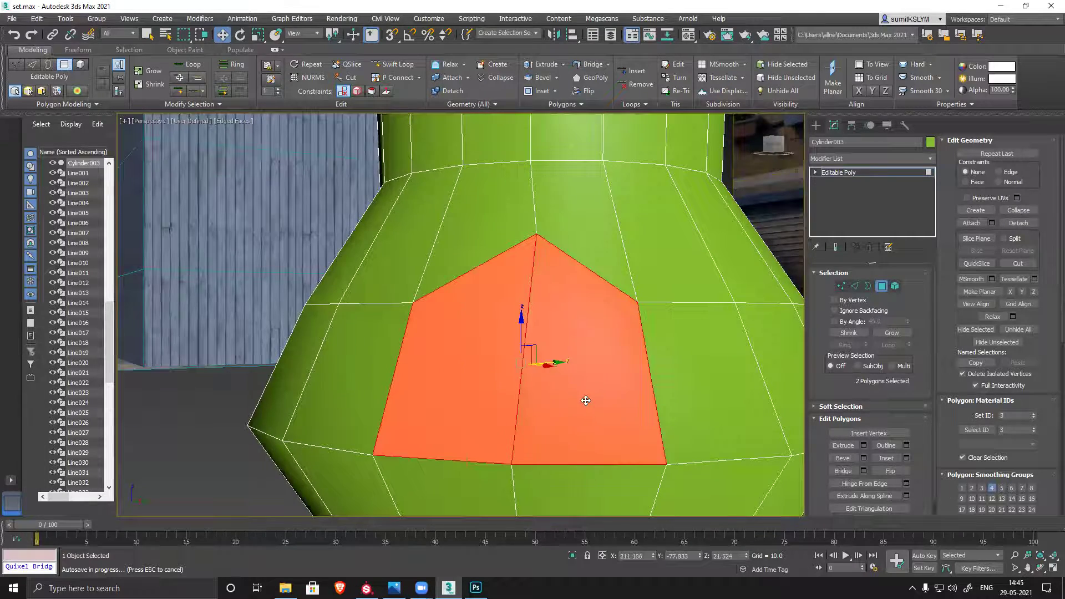
{"action": "key", "text": "shift+z"}
{"action": "key", "text": "ctrl+i"}
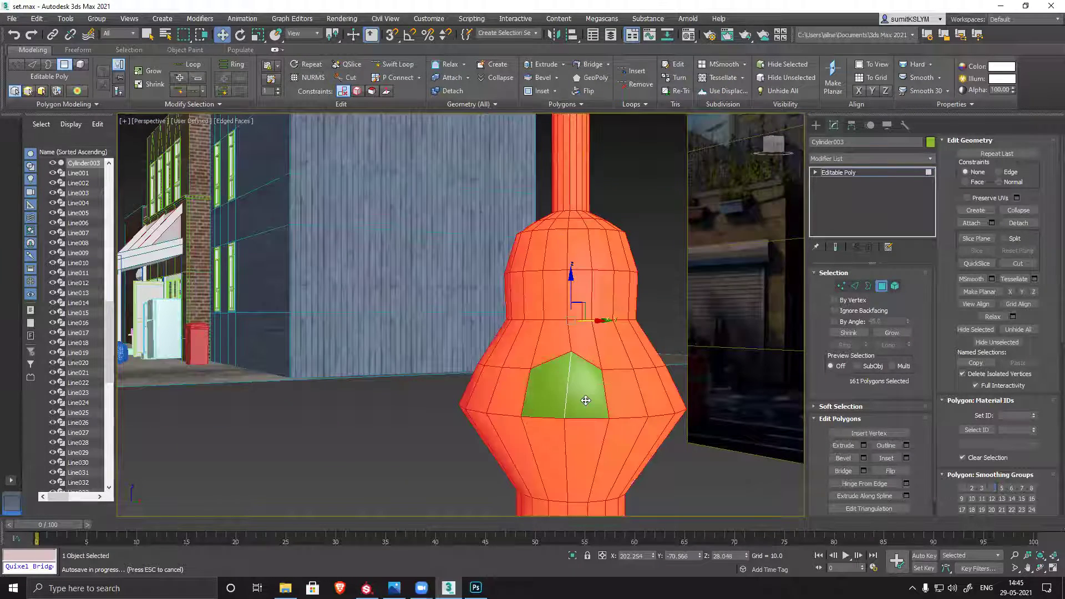
{"action": "key", "text": "Delete"}
{"action": "key", "text": "shift+z"}
{"action": "key", "text": "shift+z"}
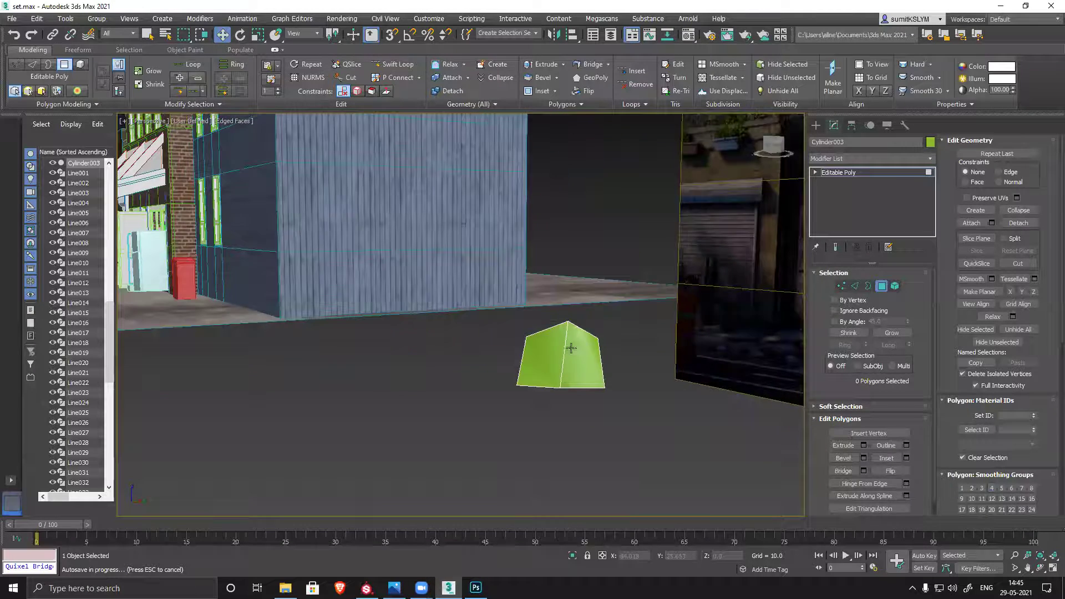
{"action": "scroll", "coordinate": [571, 348], "scroll_direction": "up", "scroll_amount": 5}
Examine the curvature of the two remaining polygons from several angles.
{"action": "left_click", "coordinate": [613, 376]}
{"action": "middle_click_drag", "start_coordinate": [613, 376], "coordinate": [644, 370], "text": "alt"}
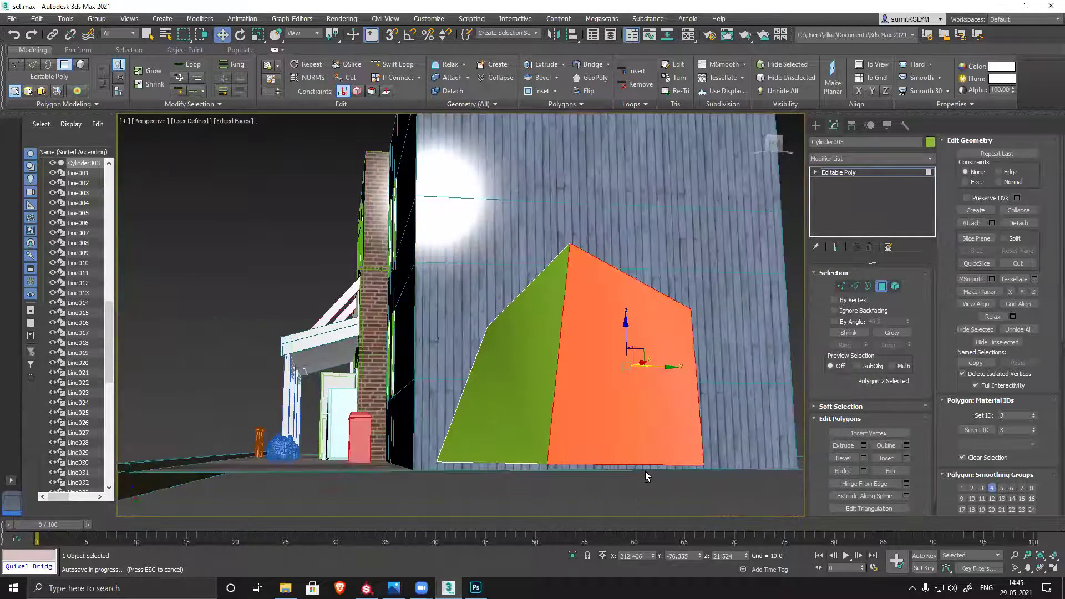
{"action": "middle_click_drag", "start_coordinate": [646, 476], "coordinate": [704, 499], "text": "alt"}
{"action": "left_click", "coordinate": [568, 483]}
{"action": "middle_click_drag", "start_coordinate": [607, 447], "coordinate": [594, 302], "text": "alt"}
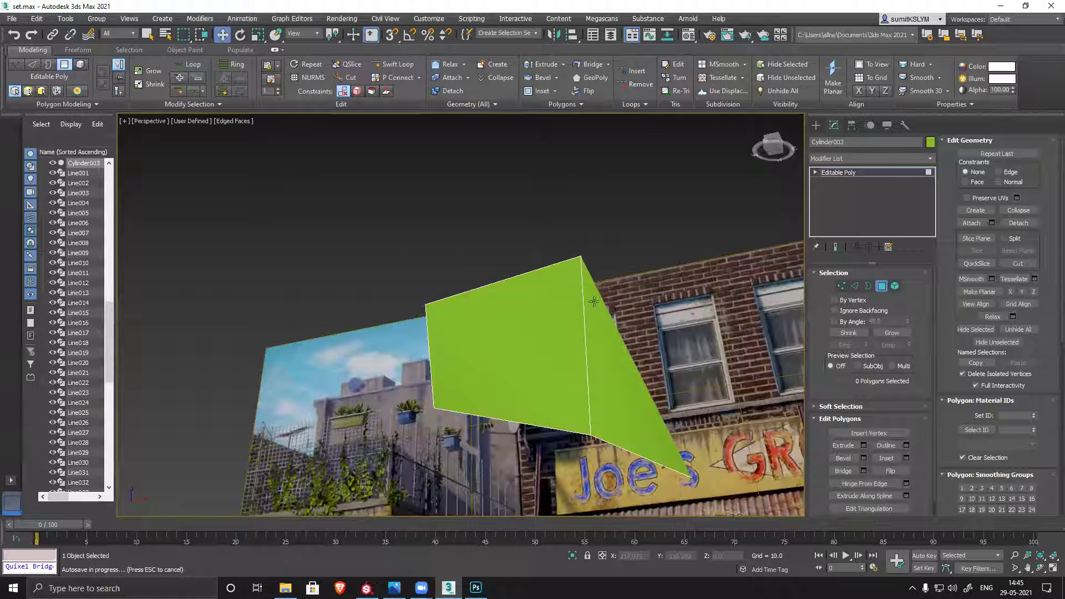
{"action": "middle_click_drag", "start_coordinate": [602, 340], "coordinate": [492, 361], "text": "alt"}
{"action": "middle_click_drag", "start_coordinate": [623, 348], "coordinate": [543, 390], "text": "alt"}
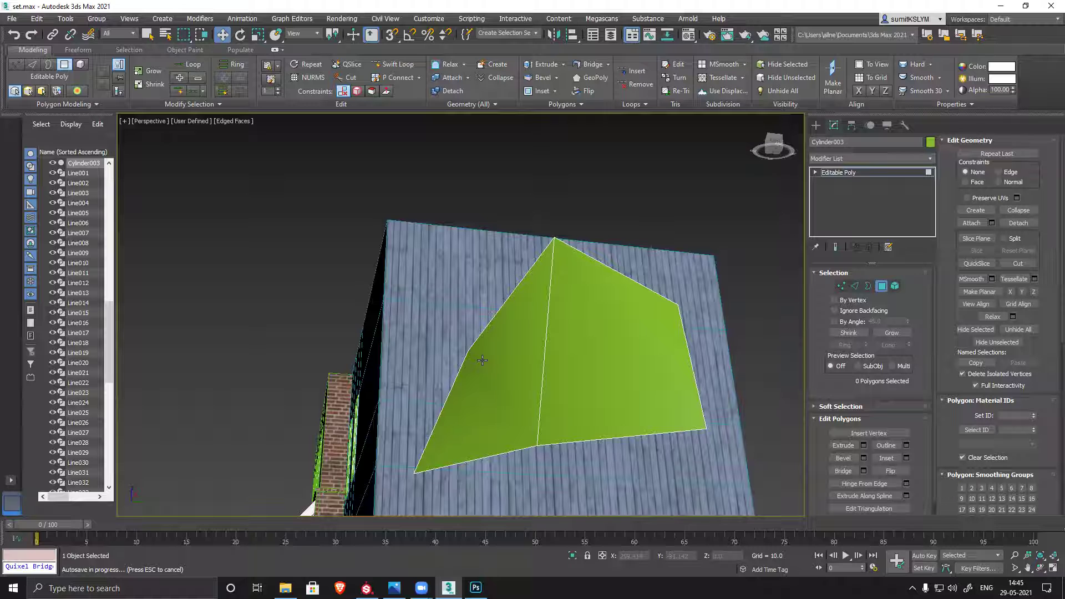
Connect the left polygon's upper outer vertex to the lower vertex of the shared edge.
{"action": "left_click", "coordinate": [502, 364]}
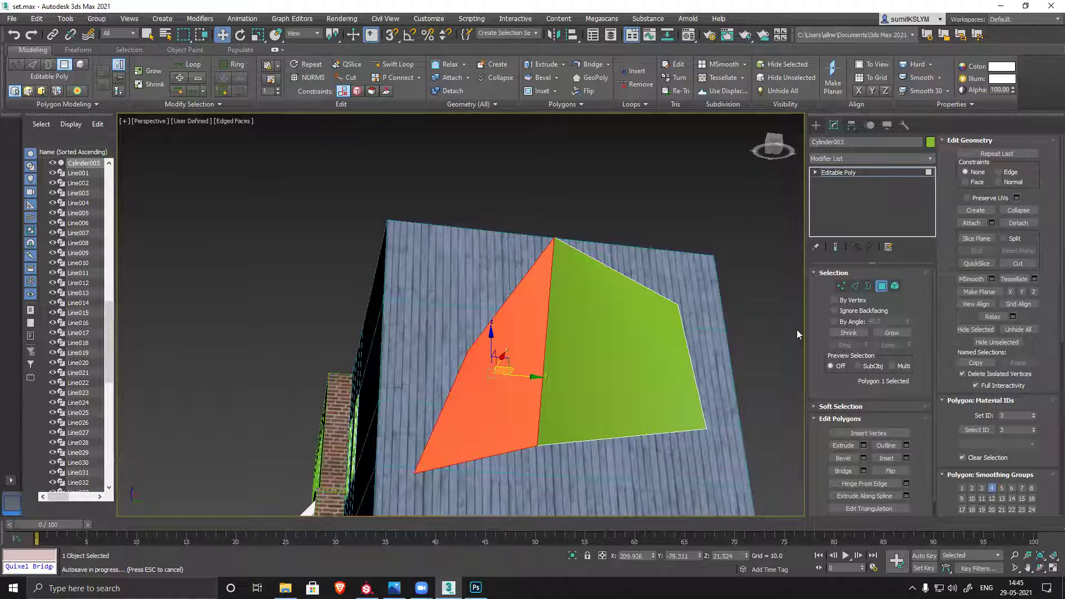
{"action": "left_click", "coordinate": [841, 286]}
{"action": "left_click", "coordinate": [459, 349]}
{"action": "left_click", "coordinate": [537, 445], "text": "ctrl"}
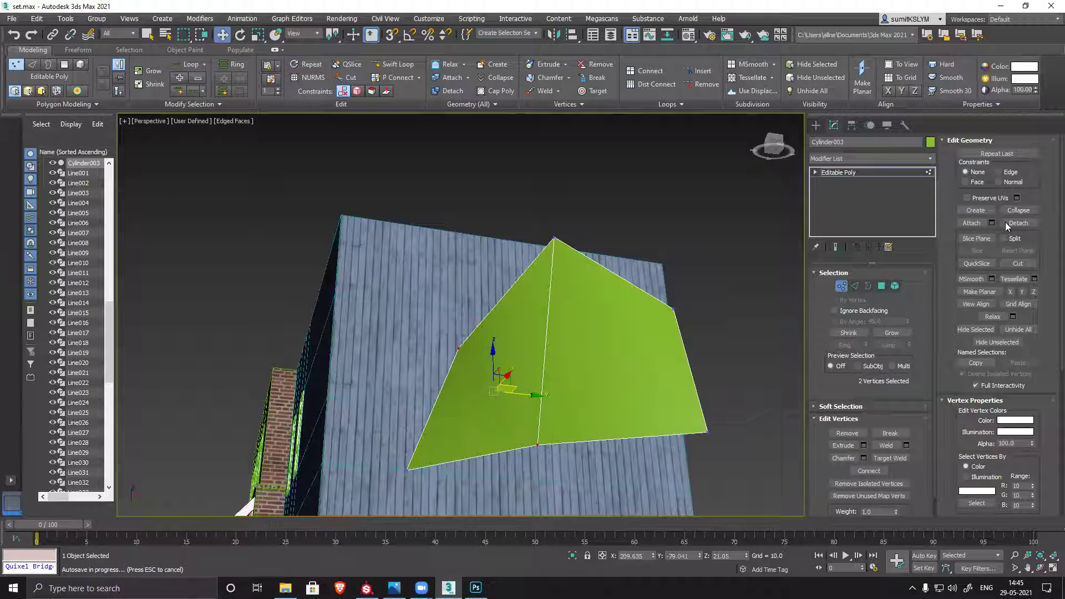
{"action": "left_click", "coordinate": [869, 470]}
Connect the top shared vertex to the right polygon's lower outer vertex.
{"action": "mouse_move", "coordinate": [664, 443]}
{"action": "middle_mouse_down", "text": "alt"}
{"action": "mouse_move", "coordinate": [734, 395]}
{"action": "mouse_move", "coordinate": [638, 433]}
{"action": "mouse_move", "coordinate": [601, 433]}
{"action": "mouse_move", "coordinate": [657, 425]}
{"action": "middle_mouse_up", "text": "alt"}
{"action": "left_click", "coordinate": [576, 246]}
{"action": "left_click", "coordinate": [708, 474], "text": "ctrl"}
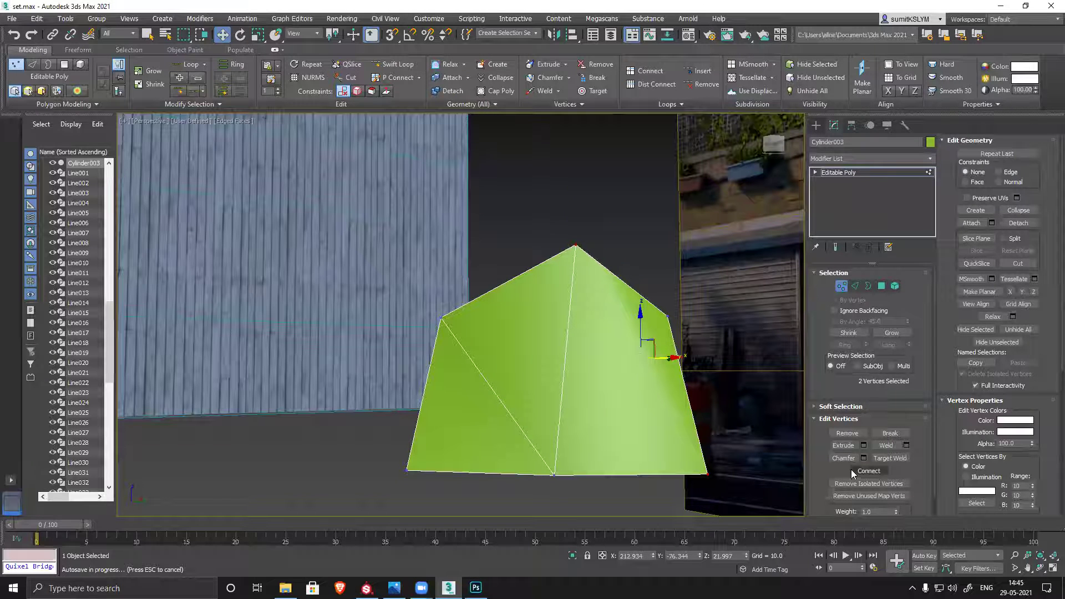
{"action": "left_click", "coordinate": [868, 470]}
{"action": "middle_click_drag", "start_coordinate": [613, 443], "coordinate": [638, 394], "text": "alt"}
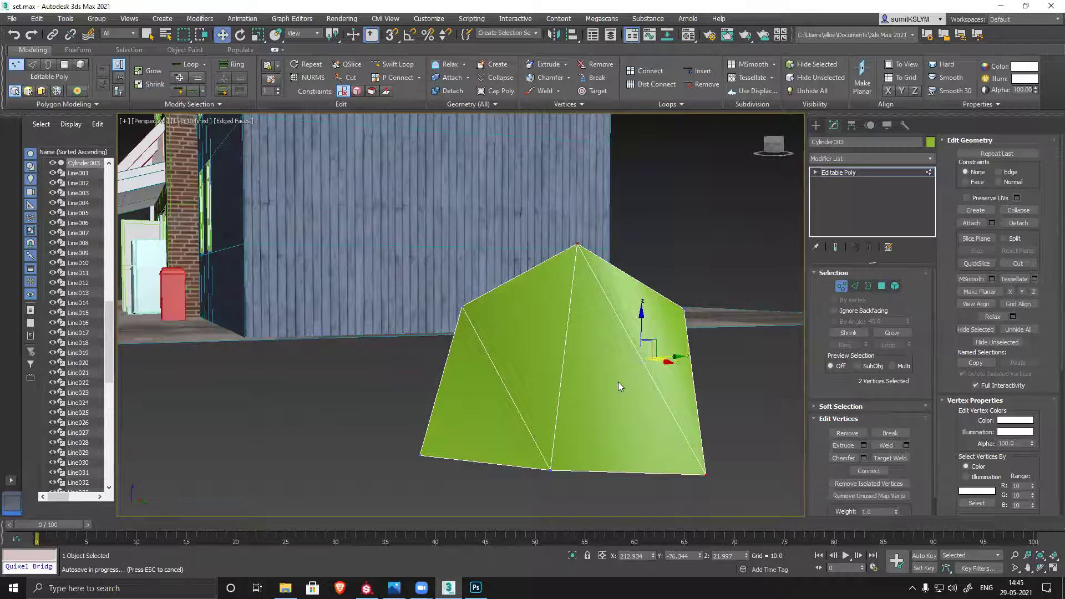
Undo the diagonal vertex connections on both polygons.
{"action": "key", "text": "ctrl+z"}
{"action": "key", "text": "ctrl+z"}
{"action": "key", "text": "ctrl+z"}
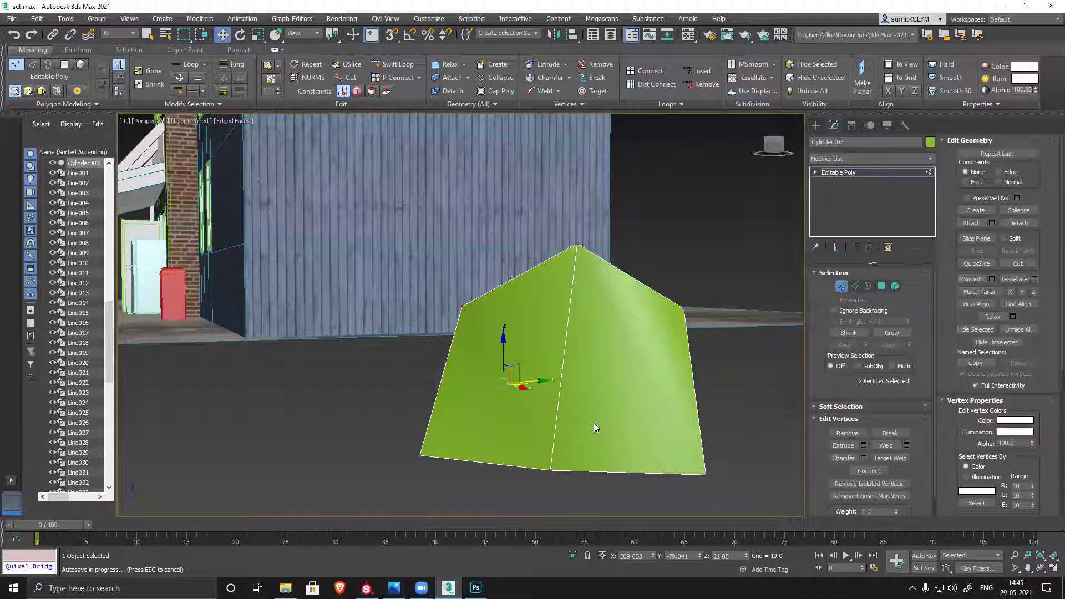
Connect the top shared vertex to the left polygon's lower outer vertex.
{"action": "middle_click_drag", "start_coordinate": [580, 431], "coordinate": [589, 430], "text": "alt"}
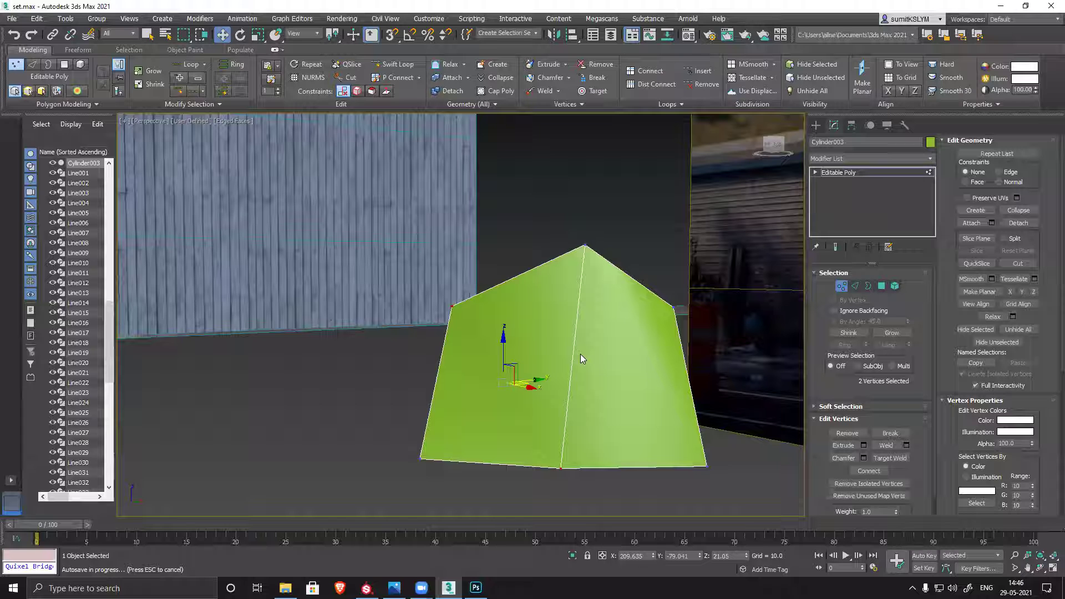
{"action": "middle_click_drag", "start_coordinate": [599, 463], "coordinate": [594, 388], "text": "alt"}
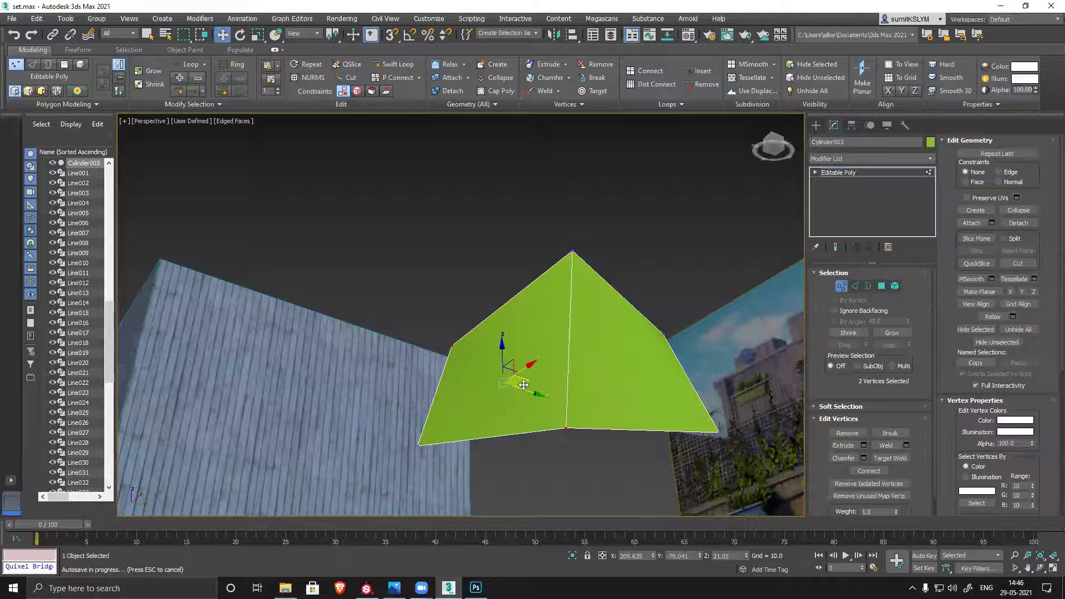
{"action": "middle_click_drag", "start_coordinate": [557, 352], "coordinate": [382, 467], "text": "alt"}
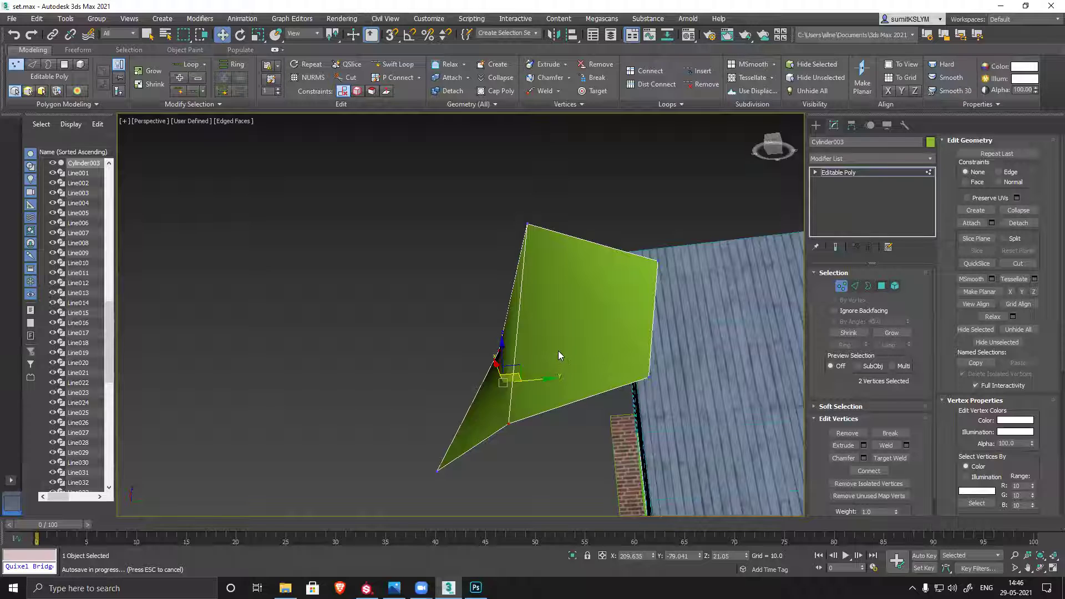
{"action": "middle_click_drag", "start_coordinate": [559, 356], "coordinate": [582, 349], "text": "alt"}
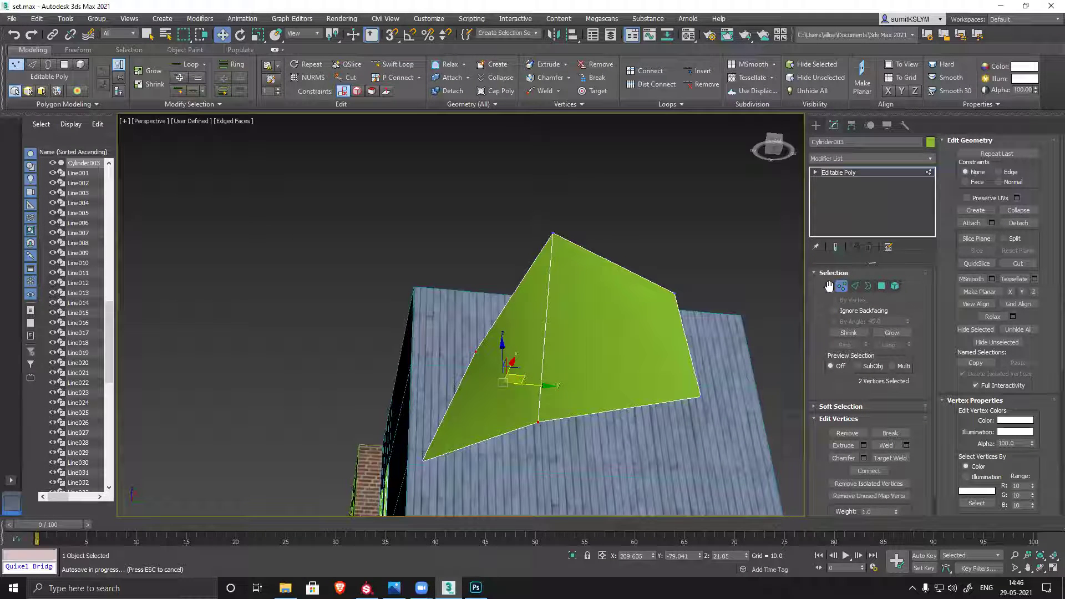
{"action": "left_click", "coordinate": [553, 234]}
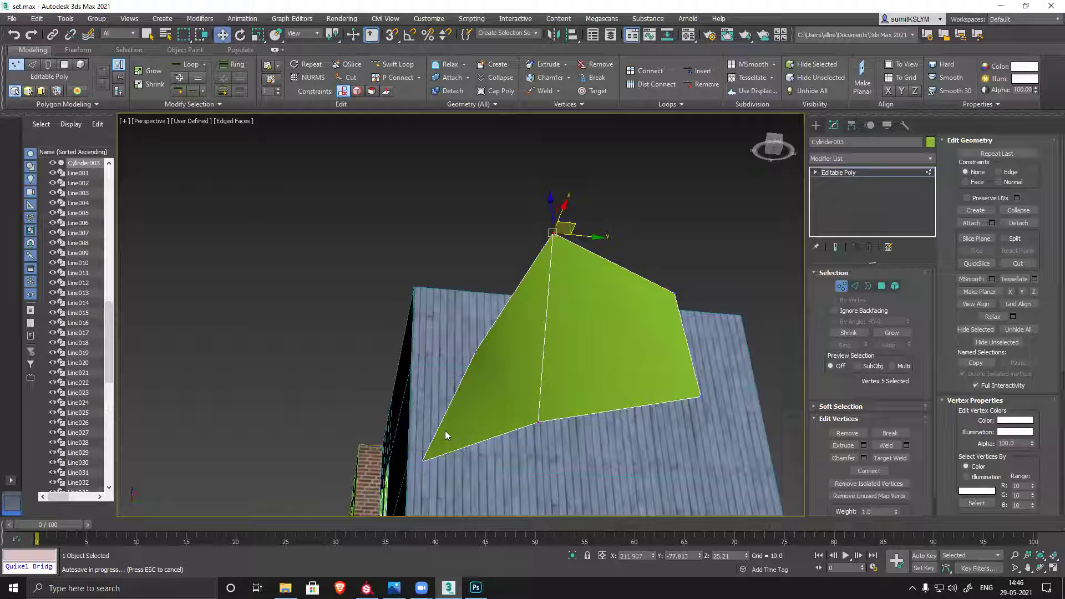
{"action": "left_click", "coordinate": [427, 460], "text": "ctrl"}
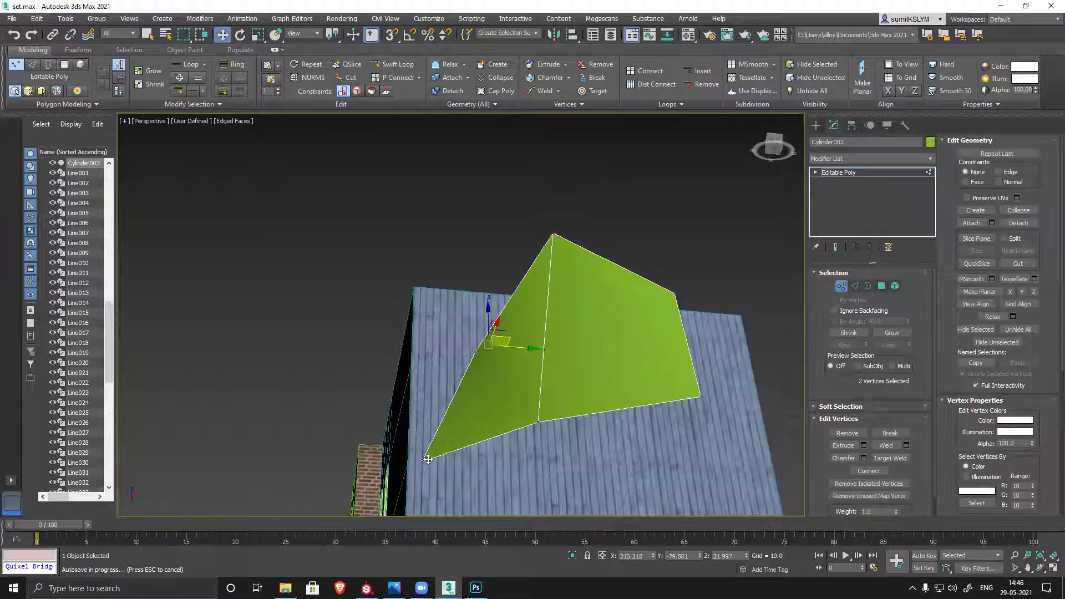
{"action": "left_click", "coordinate": [870, 472]}
Connect the lower vertex of the shared edge to the right polygon's upper outer vertex.
{"action": "middle_click_drag", "start_coordinate": [567, 403], "coordinate": [504, 422], "text": "alt"}
{"action": "left_click", "coordinate": [504, 424]}
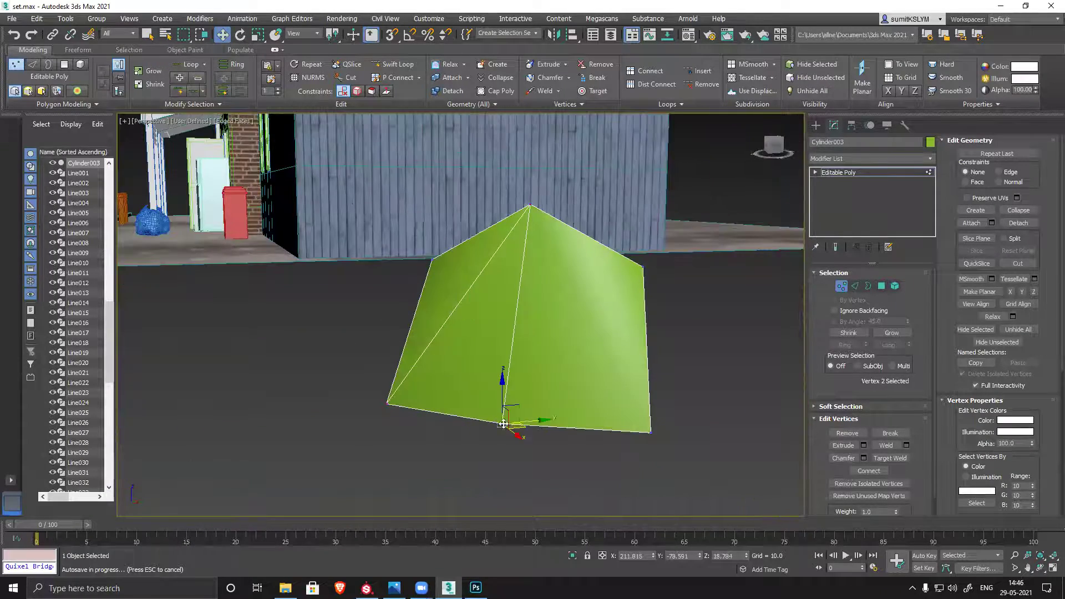
{"action": "left_click", "coordinate": [642, 268], "text": "ctrl"}
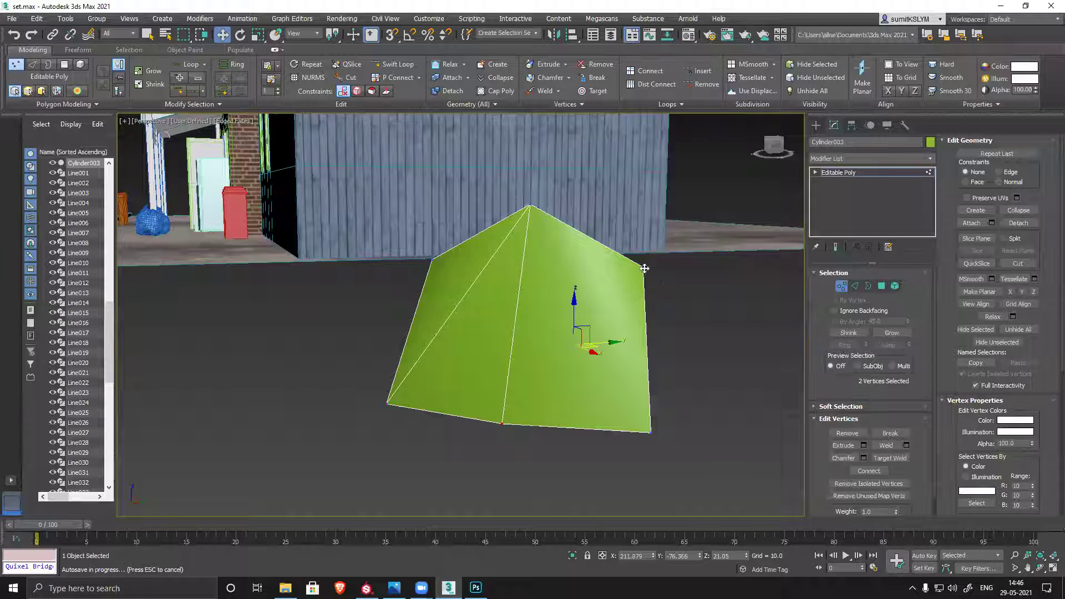
{"action": "left_click", "coordinate": [869, 471]}
{"action": "middle_click_drag", "start_coordinate": [610, 406], "coordinate": [653, 351], "text": "alt"}
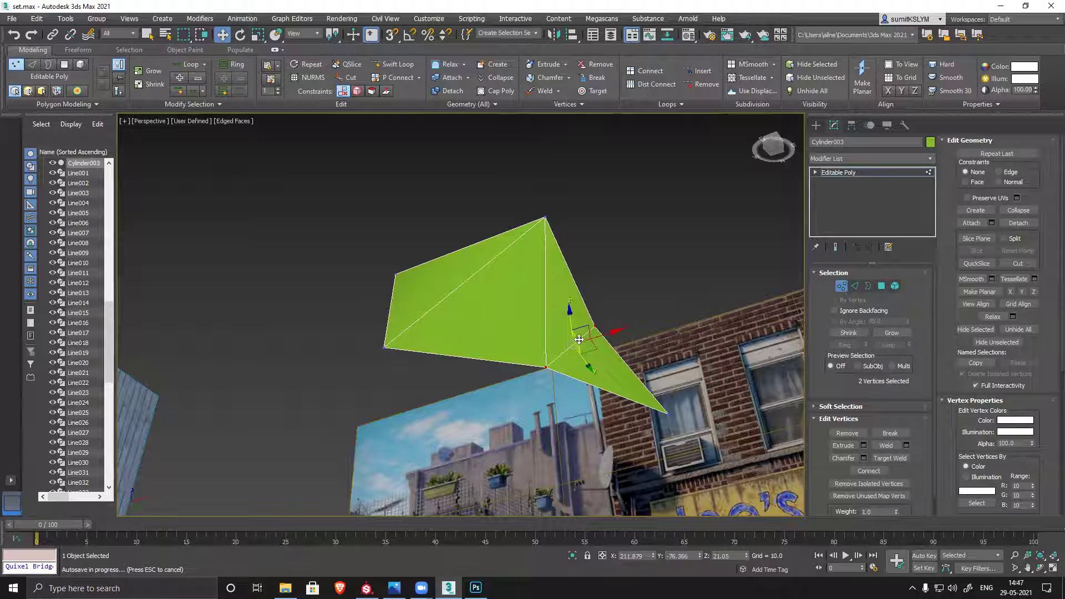
Undo both diagonal connections and flatten the right polygon with Make Planar.
{"action": "key", "text": "ctrl+z"}
{"action": "key", "text": "ctrl+z"}
{"action": "left_click", "coordinate": [881, 286]}
{"action": "left_click", "coordinate": [634, 385]}
{"action": "middle_click_drag", "start_coordinate": [634, 386], "coordinate": [659, 377], "text": "alt"}
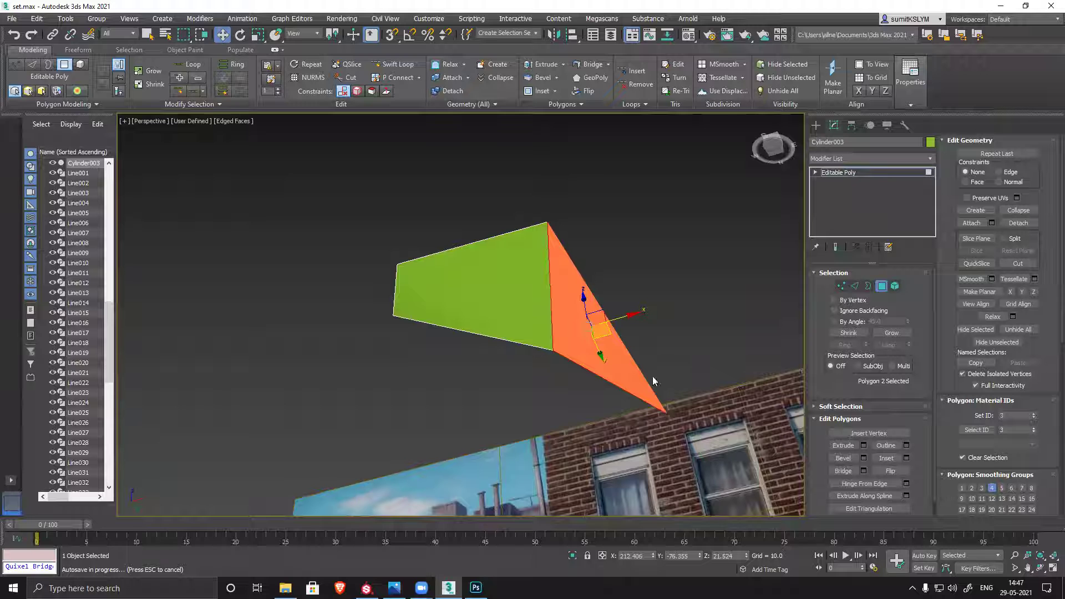
{"action": "left_click", "coordinate": [990, 293]}
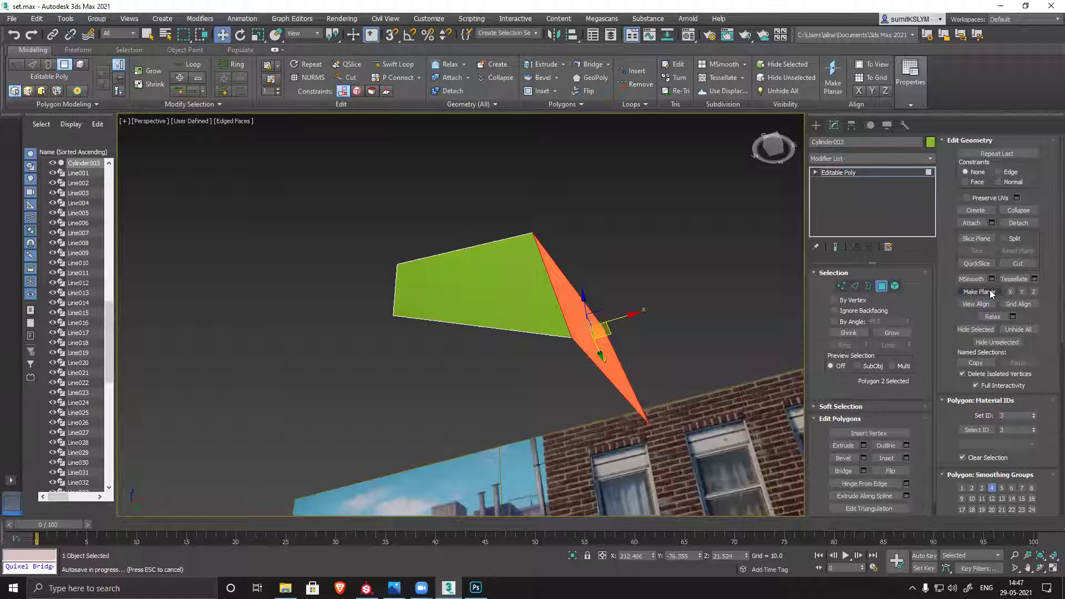
{"action": "middle_click_drag", "start_coordinate": [697, 351], "coordinate": [638, 318], "text": "alt"}
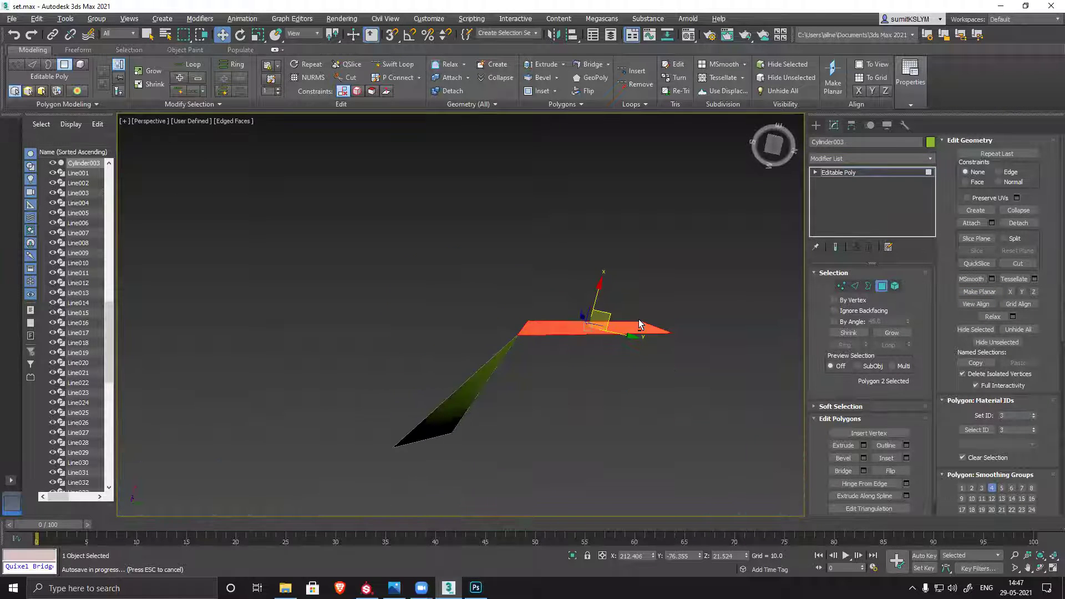
Flatten the left polygon with Make Planar.
{"action": "middle_click_drag", "start_coordinate": [585, 361], "coordinate": [608, 511], "text": "alt"}
{"action": "left_click", "coordinate": [488, 349]}
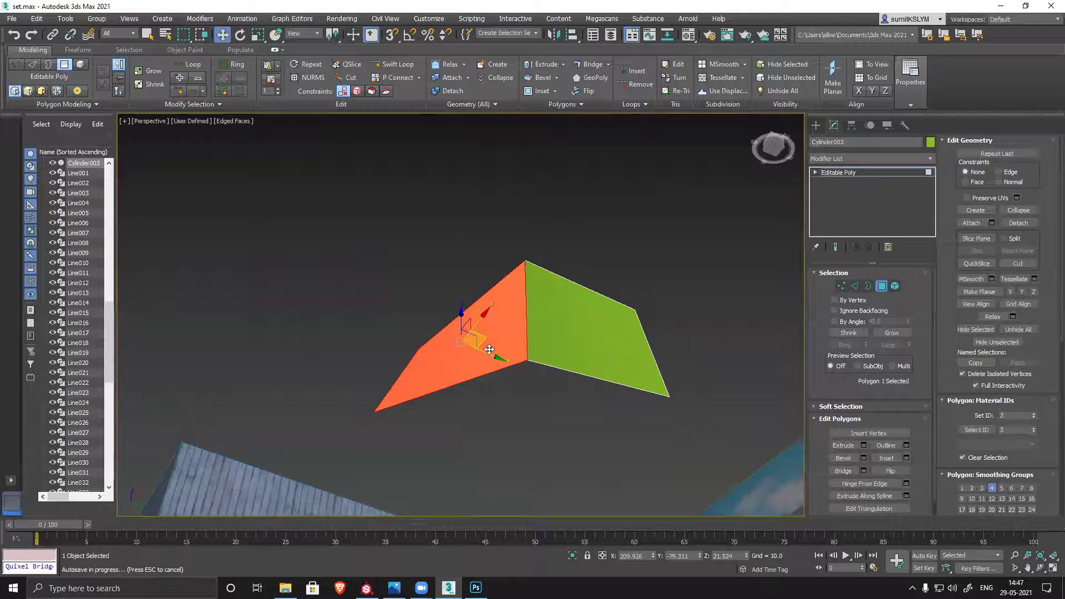
{"action": "left_click", "coordinate": [978, 291]}
{"action": "middle_click_drag", "start_coordinate": [531, 438], "coordinate": [540, 494], "text": "alt"}
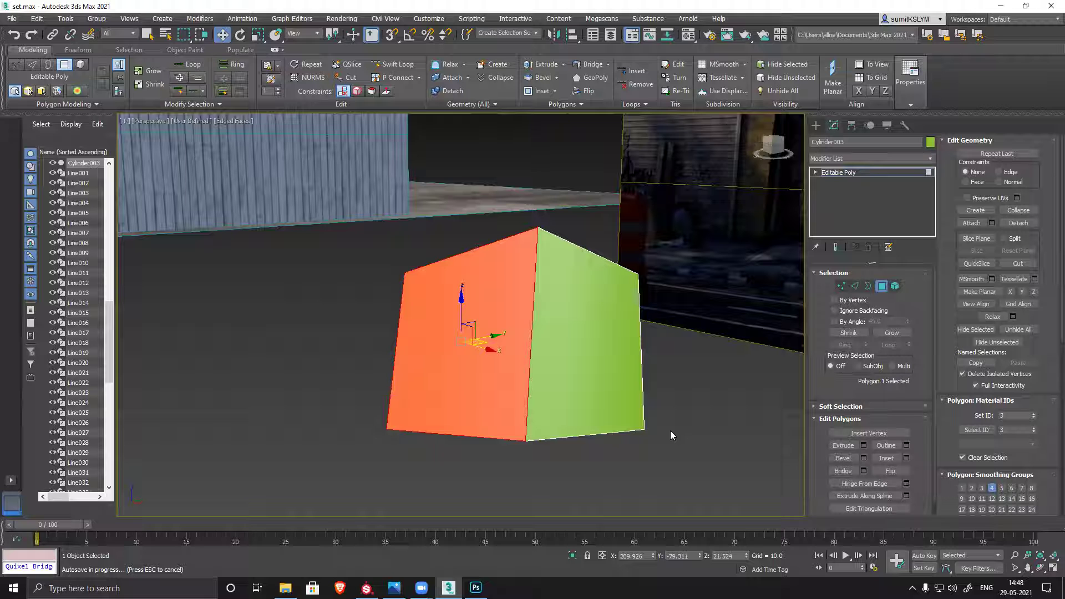
Undo the Make Planar operations on both polygons and clear the polygon selection.
{"action": "key", "text": "ctrl+z"}
{"action": "key", "text": "ctrl+z"}
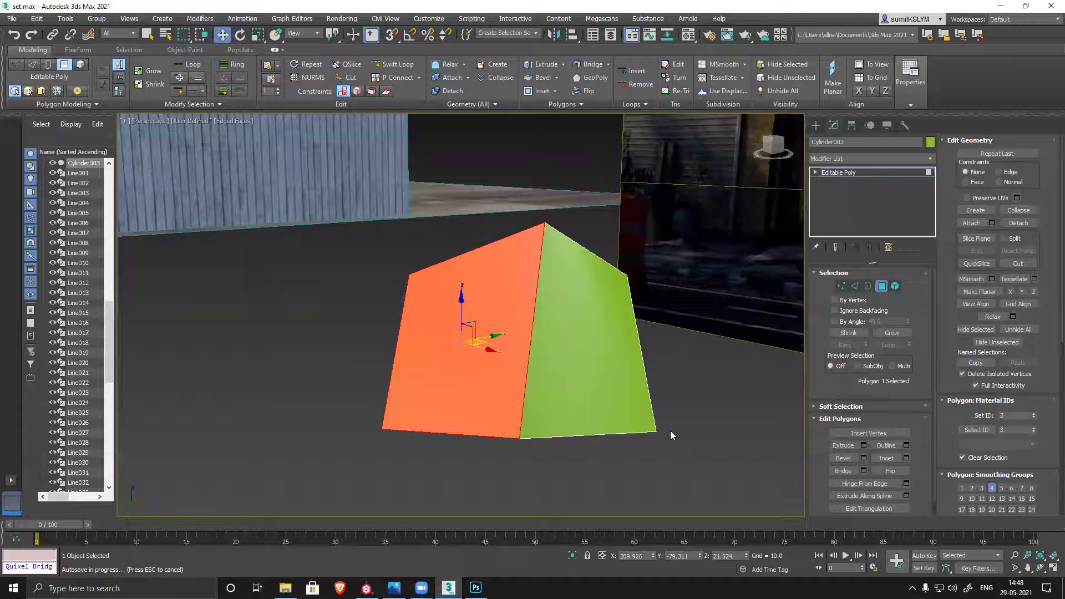
{"action": "middle_click_drag", "start_coordinate": [615, 417], "coordinate": [522, 395], "text": "alt"}
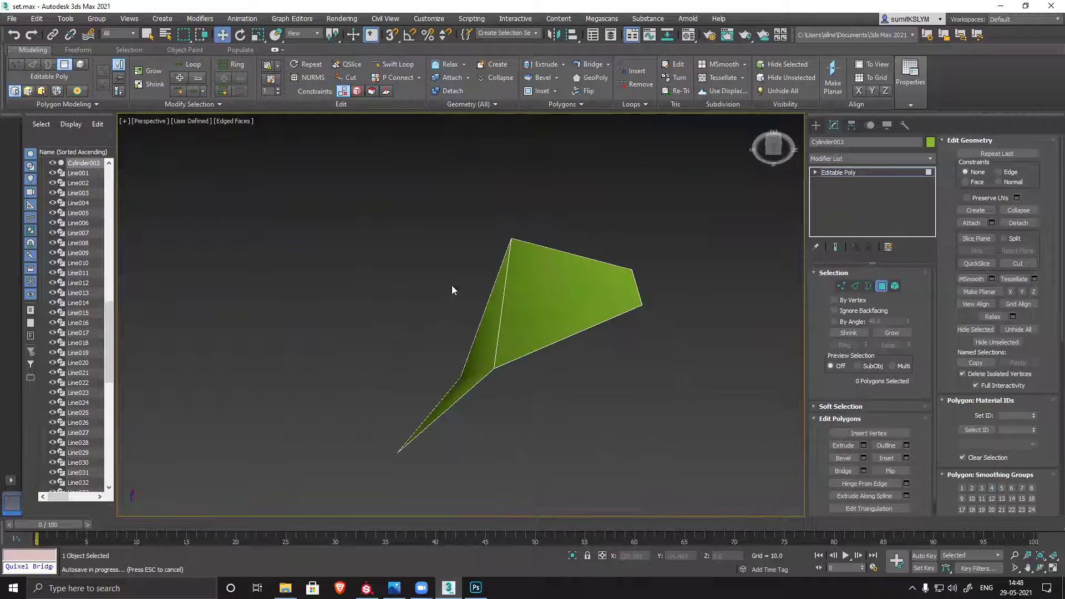
Add an STL Check modifier to the whole object, set its error type to Spike and try the check.
{"action": "left_click", "coordinate": [882, 286]}
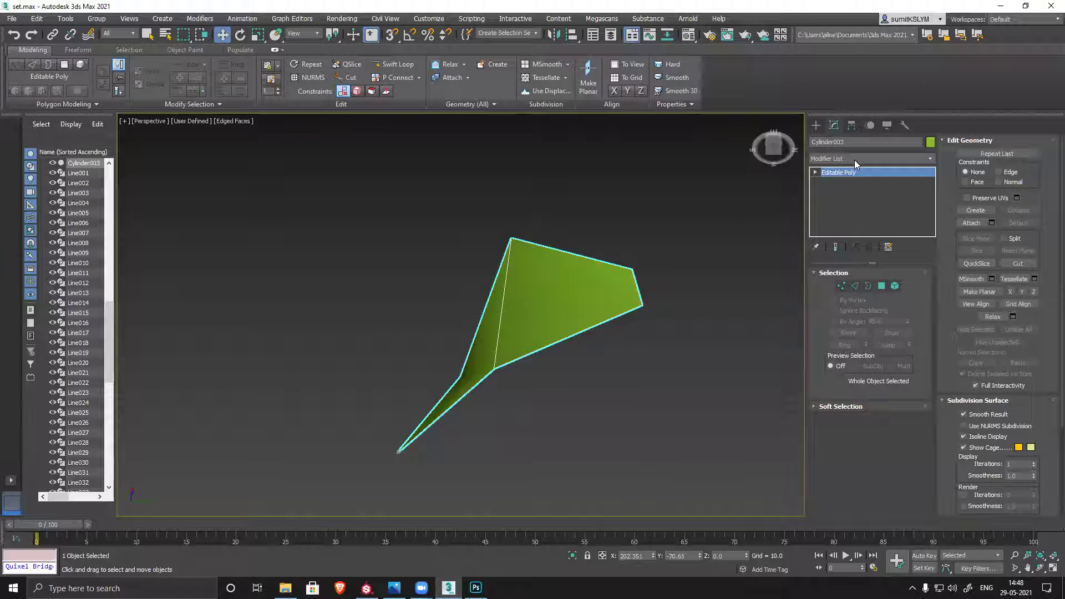
{"action": "left_click", "coordinate": [855, 160]}
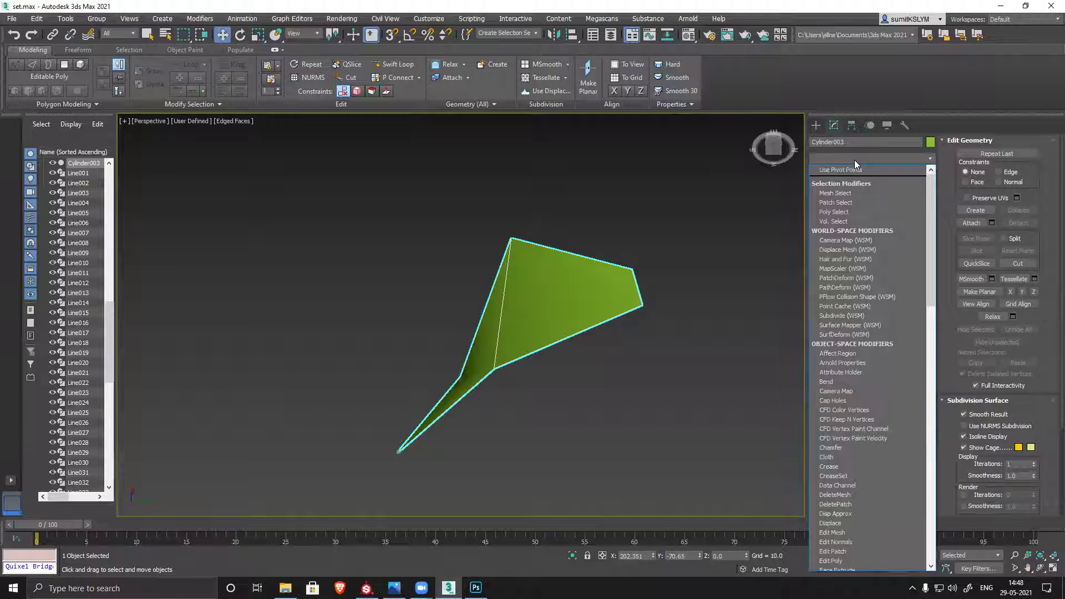
{"action": "type", "text": "st"}
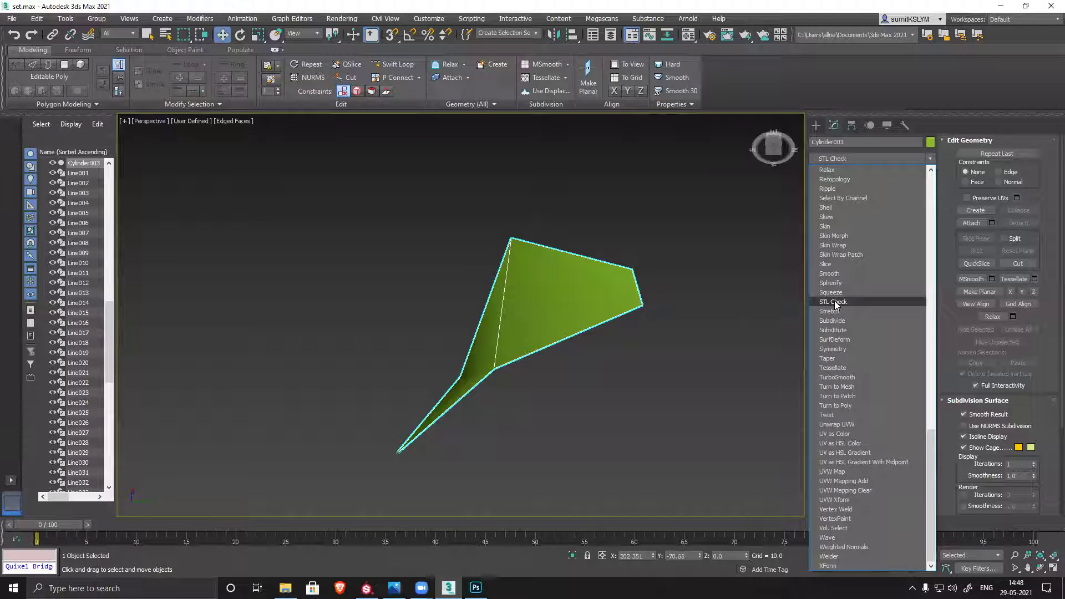
{"action": "left_click", "coordinate": [834, 302]}
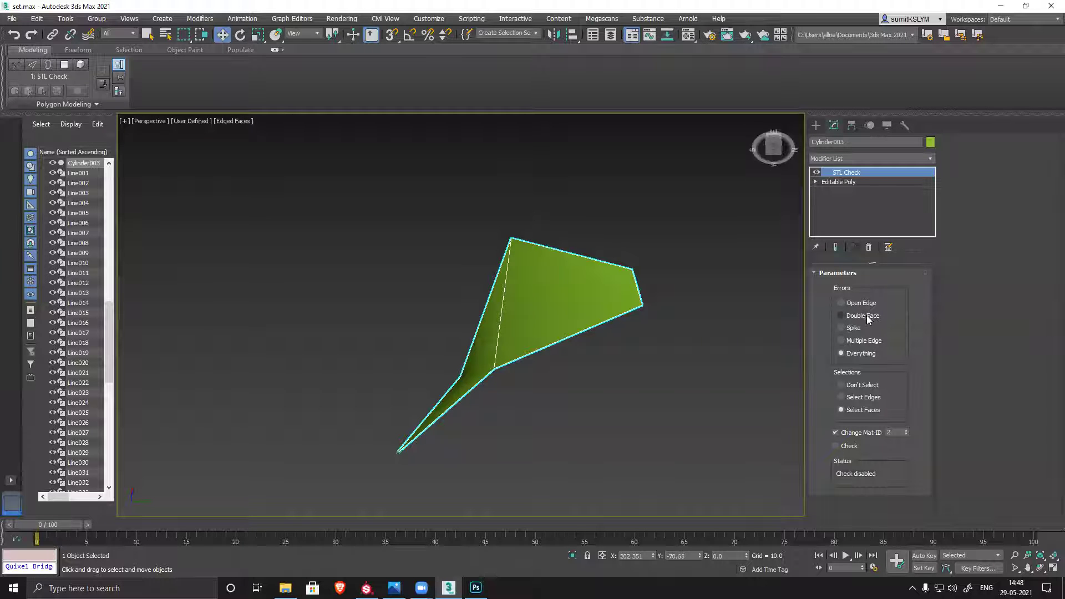
{"action": "left_click", "coordinate": [854, 330]}
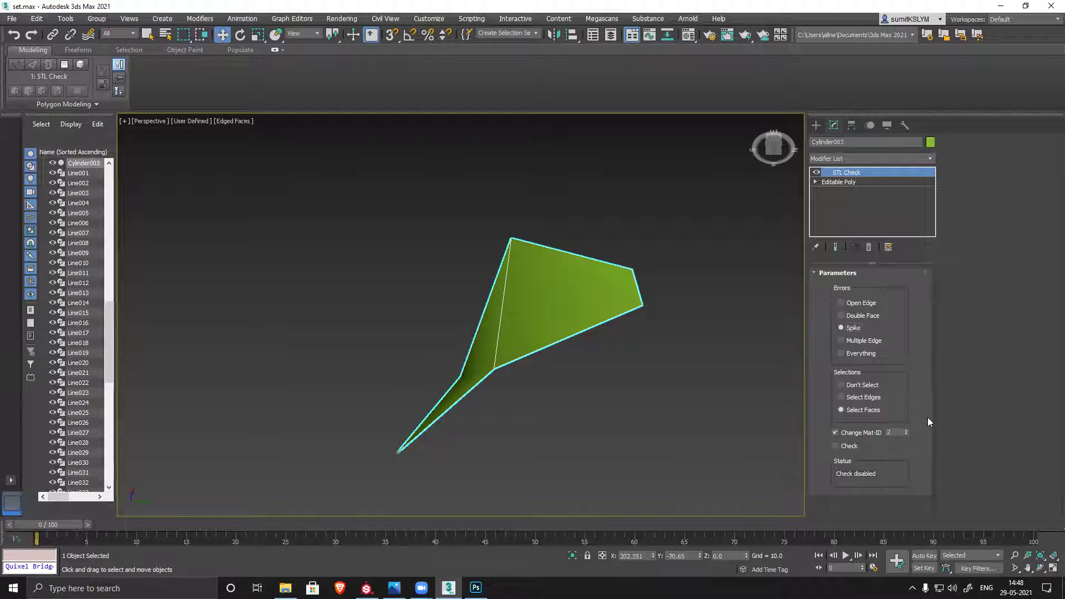
{"action": "left_click", "coordinate": [836, 446]}
{"action": "middle_click_drag", "start_coordinate": [542, 351], "coordinate": [448, 332], "text": "alt"}
{"action": "middle_click_drag", "start_coordinate": [514, 362], "coordinate": [490, 388], "text": "alt"}
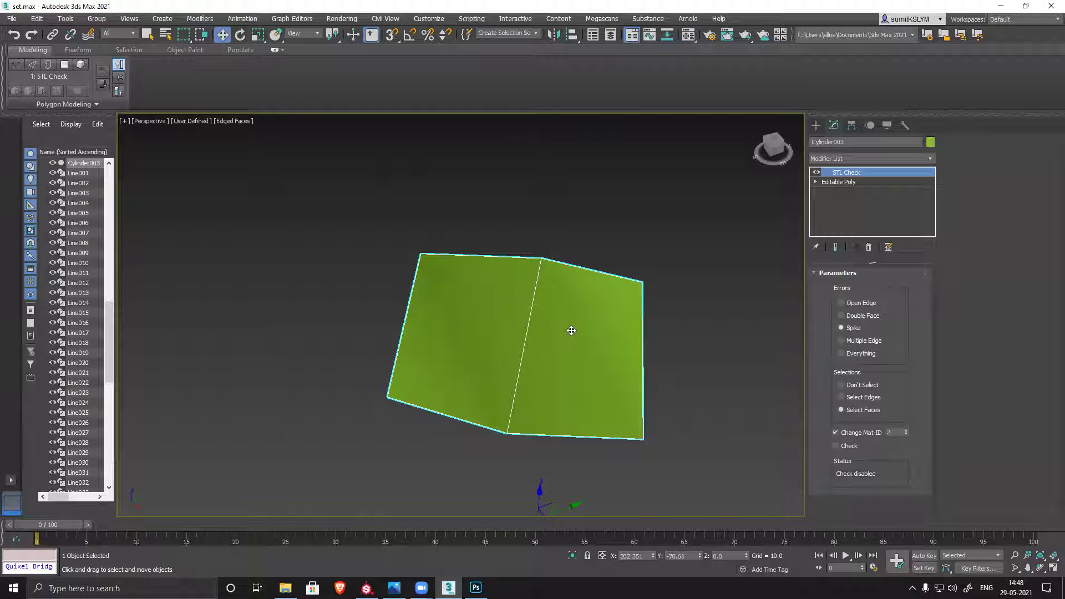
Remove the STL Check modifier and delete the two-polygon object.
{"action": "left_click", "coordinate": [869, 248]}
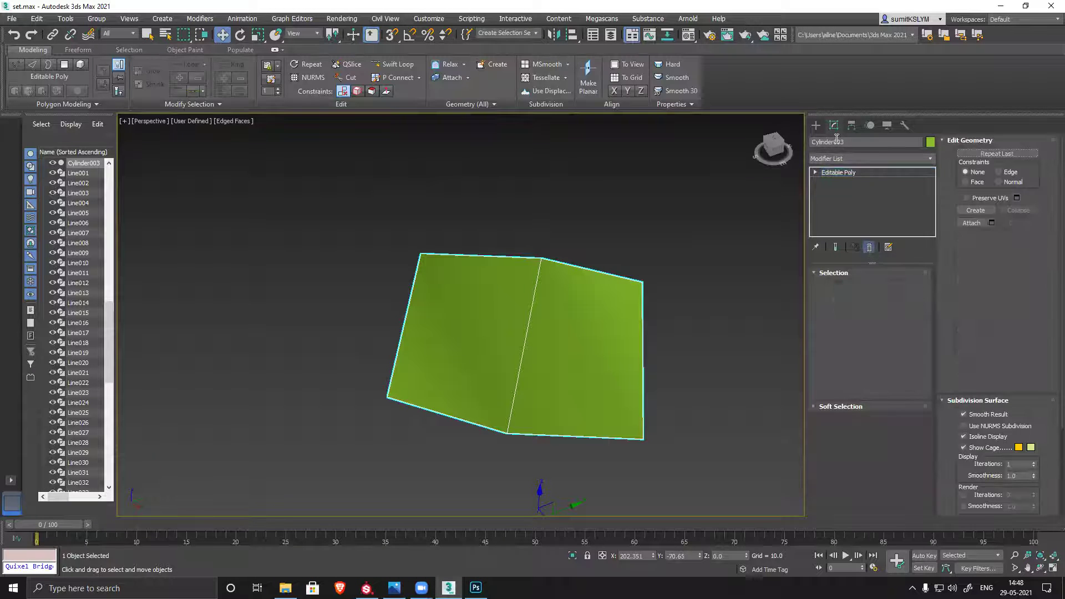
{"action": "key", "text": "Delete"}
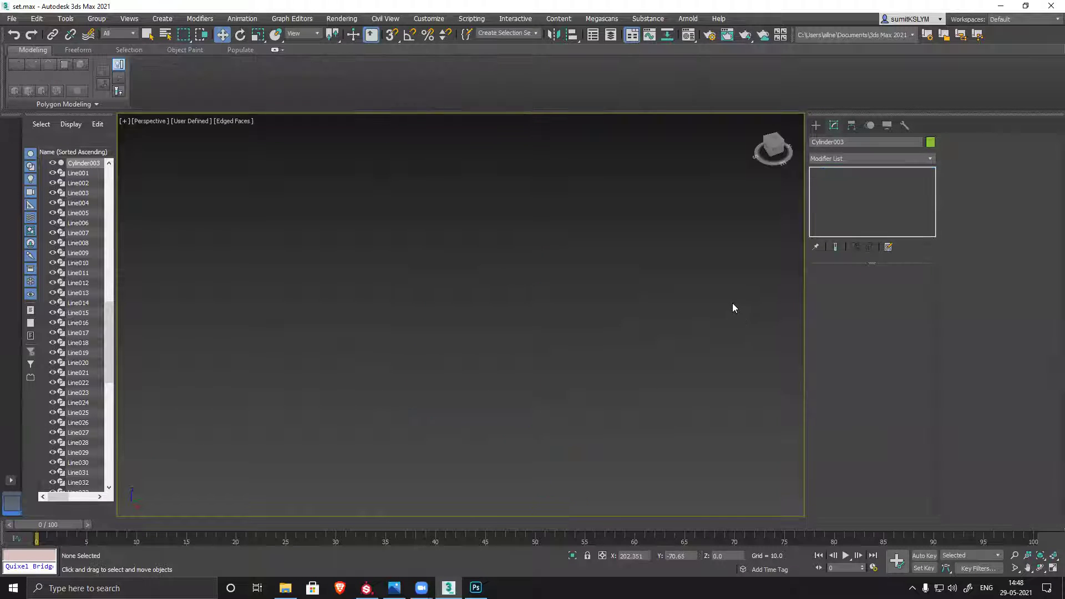
Create a sphere with a radius of about 7 in the empty area and convert it to an Editable Poly.
{"action": "left_click", "coordinate": [816, 125]}
{"action": "left_click", "coordinate": [850, 204]}
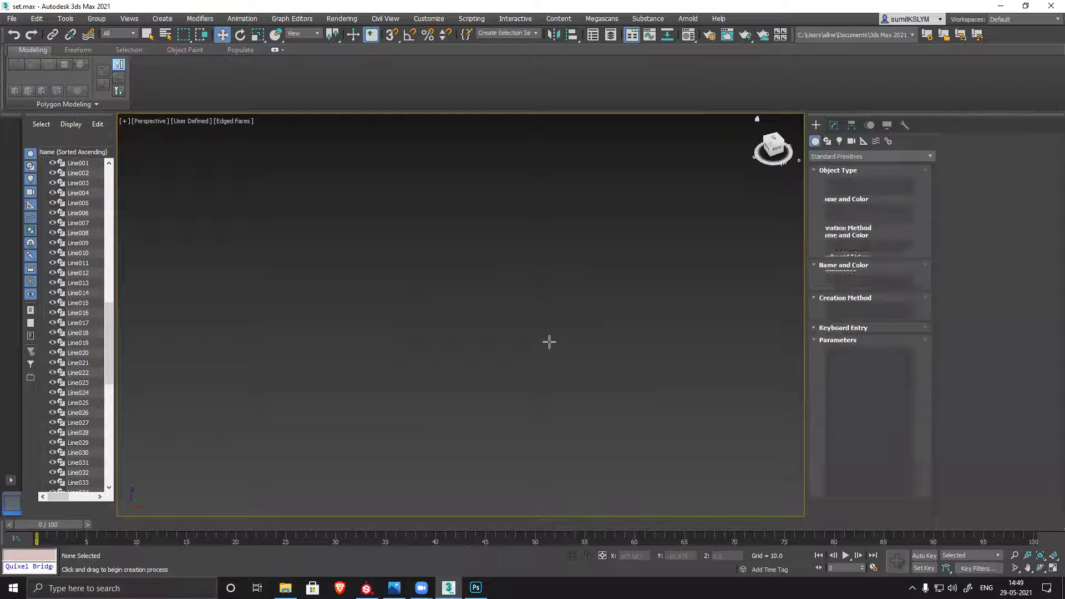
{"action": "left_click_drag", "start_coordinate": [508, 374], "coordinate": [623, 393]}
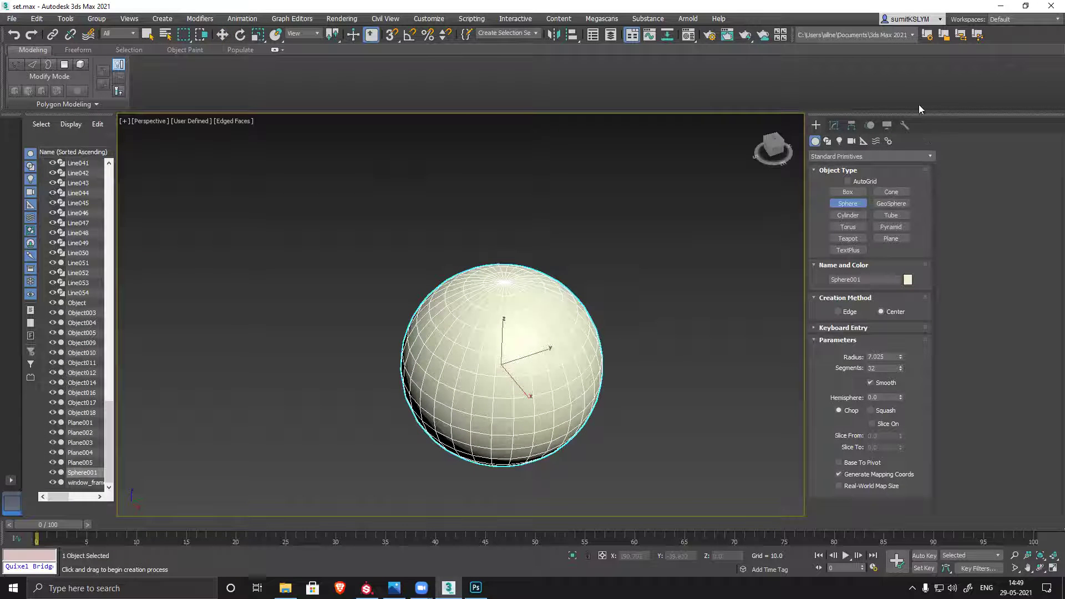
{"action": "left_click", "coordinate": [834, 125]}
{"action": "right_click", "coordinate": [833, 173]}
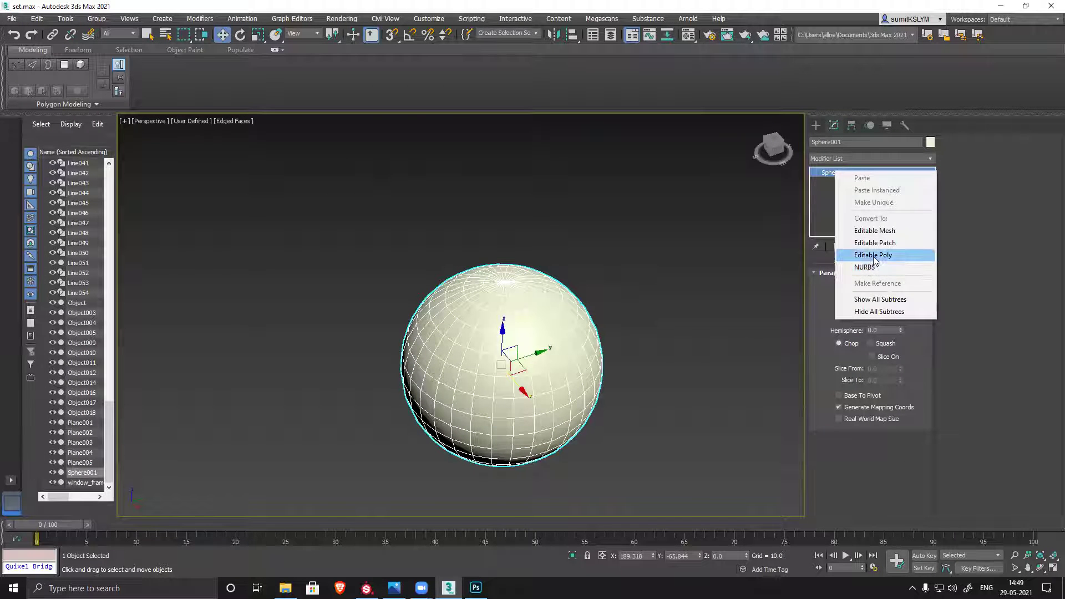
{"action": "left_click", "coordinate": [873, 255]}
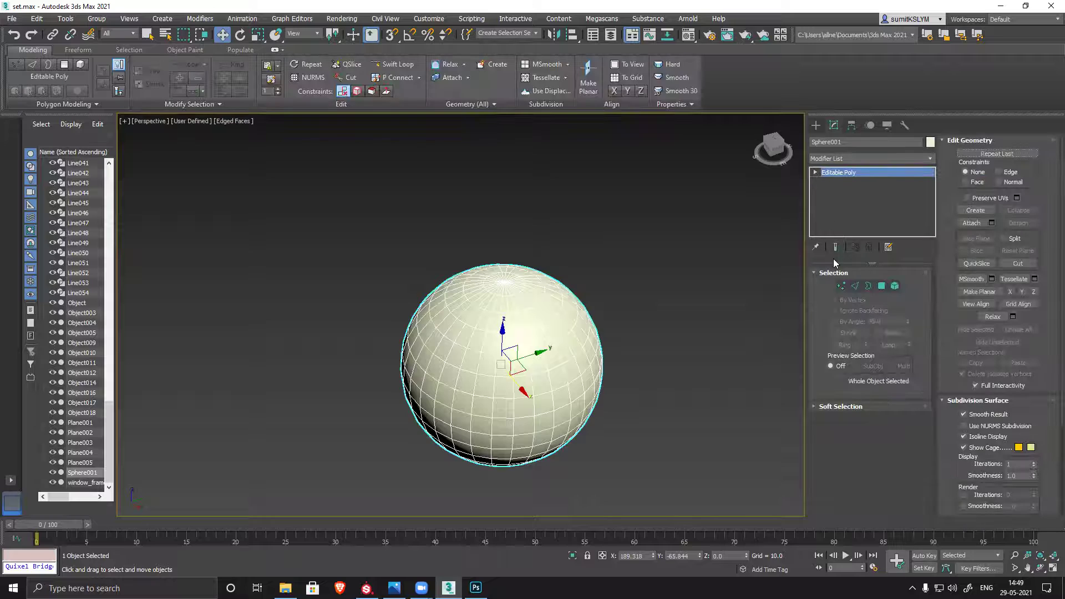
Move one vertex on the sphere's side far outward to form a long spike.
{"action": "key", "text": "1"}
{"action": "left_click", "coordinate": [577, 375]}
{"action": "middle_click_drag", "start_coordinate": [660, 388], "coordinate": [680, 418], "text": "alt"}
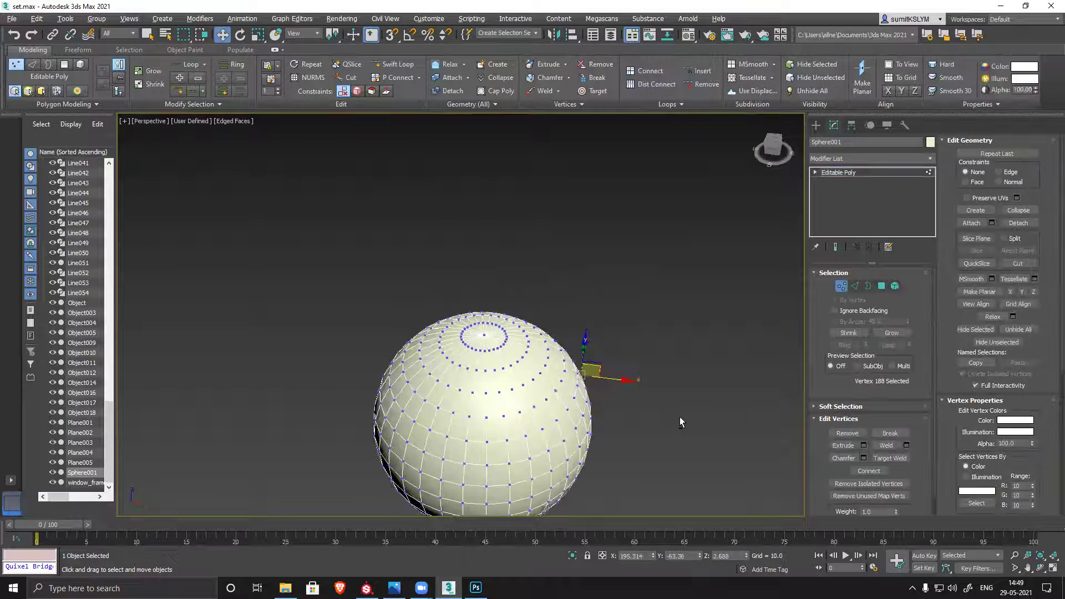
{"action": "left_click_drag", "start_coordinate": [592, 371], "coordinate": [756, 285]}
{"action": "middle_click_drag", "start_coordinate": [756, 285], "coordinate": [638, 433], "text": "alt"}
{"action": "left_click_drag", "start_coordinate": [766, 291], "coordinate": [752, 344]}
{"action": "middle_click_drag", "start_coordinate": [545, 397], "coordinate": [520, 278], "text": "alt"}
{"action": "scroll", "coordinate": [529, 329], "scroll_direction": "up", "scroll_amount": 5}
{"action": "middle_click_drag", "start_coordinate": [722, 395], "coordinate": [625, 385], "text": "alt"}
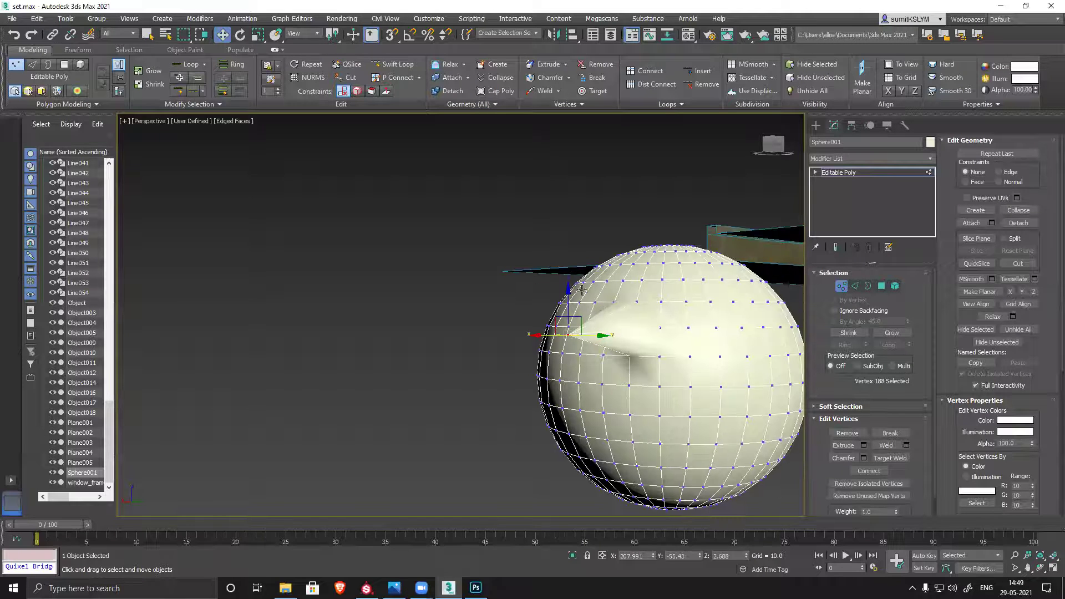
Pull two more vertices outward from the sphere's side to form additional spikes beside the first.
{"action": "middle_click_drag", "start_coordinate": [667, 332], "coordinate": [478, 367], "text": "alt"}
{"action": "left_click", "coordinate": [465, 358], "text": "ctrl"}
{"action": "left_click_drag", "start_coordinate": [478, 367], "coordinate": [313, 438]}
{"action": "left_click", "coordinate": [442, 326]}
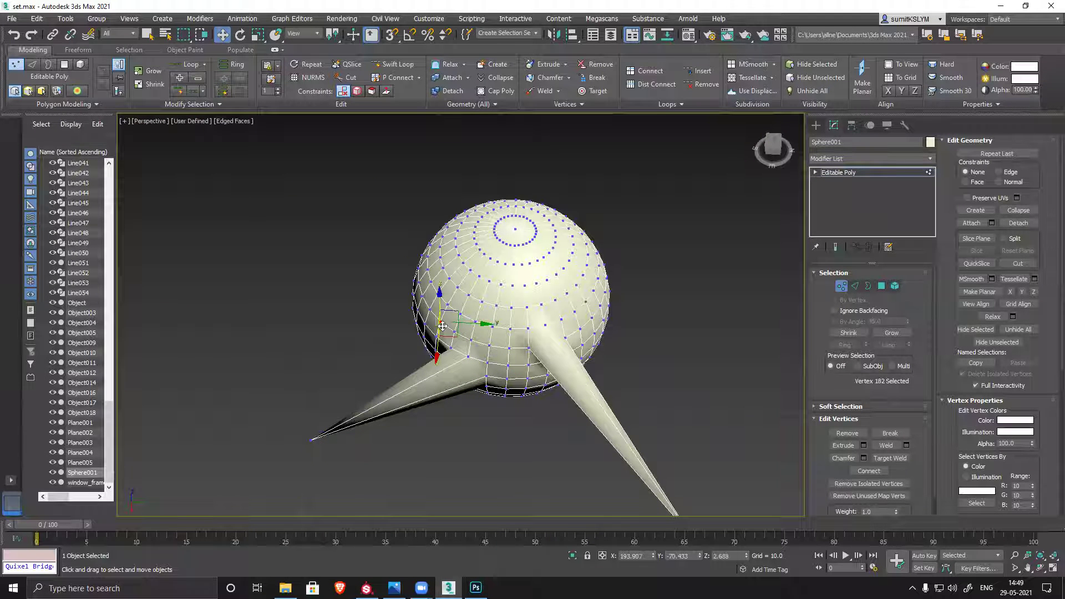
{"action": "left_click", "coordinate": [460, 317]}
{"action": "left_click_drag", "start_coordinate": [459, 317], "coordinate": [373, 361]}
{"action": "middle_click_drag", "start_coordinate": [373, 361], "coordinate": [318, 352], "text": "alt"}
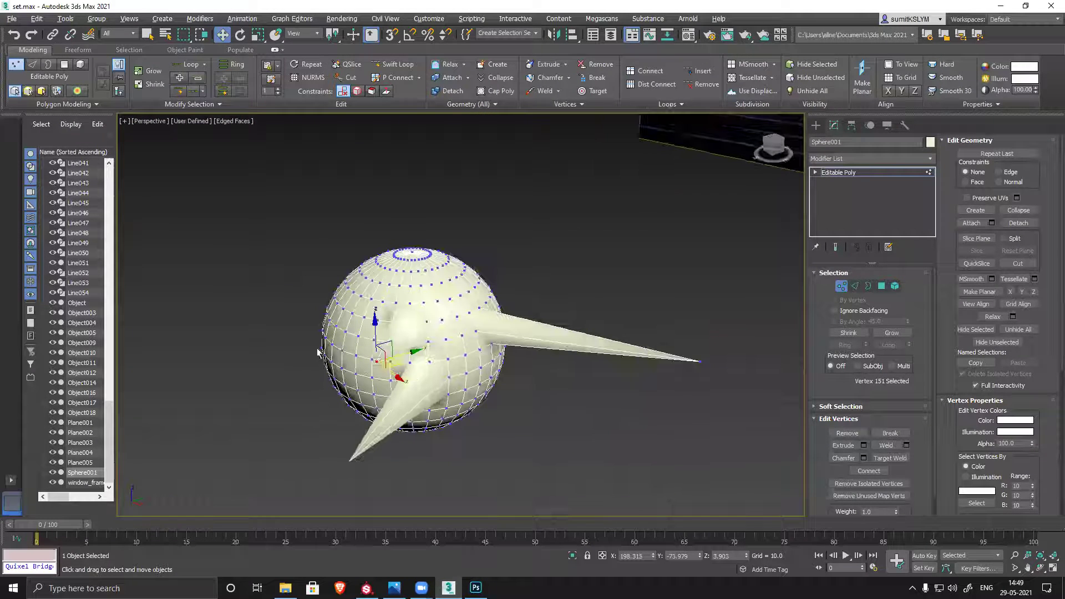
Add an STL Check modifier to the whole sphere and check for Spike errors with the selection option set to Don't Select.
{"action": "left_click", "coordinate": [835, 173]}
{"action": "left_click", "coordinate": [848, 159]}
{"action": "type", "text": "st"}
{"action": "left_click", "coordinate": [858, 302]}
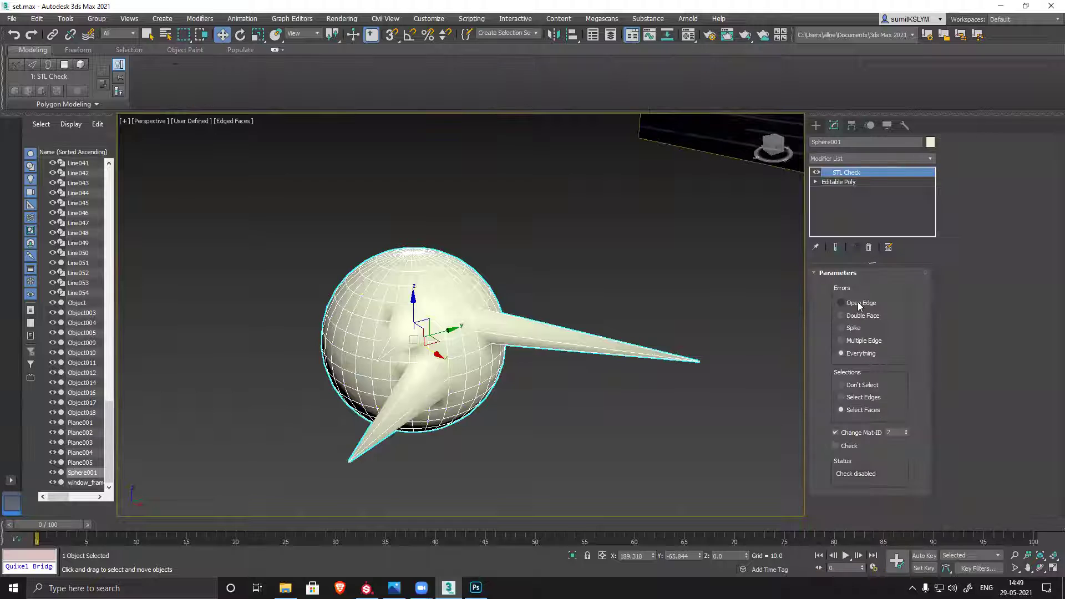
{"action": "left_click", "coordinate": [854, 447]}
{"action": "left_click", "coordinate": [871, 401]}
{"action": "left_click", "coordinate": [865, 410]}
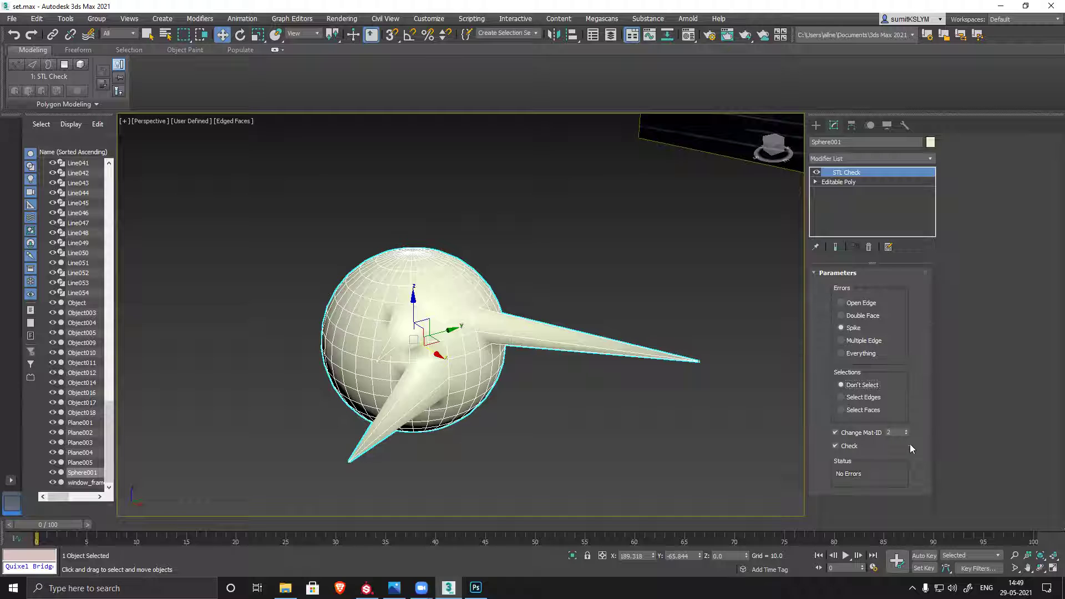
Try the STL Check with each error type from Open Edge to Everything, with Change Mat-ID turned off.
{"action": "left_click", "coordinate": [860, 303]}
{"action": "left_click", "coordinate": [860, 316]}
{"action": "left_click", "coordinate": [854, 328]}
{"action": "left_click", "coordinate": [861, 341]}
{"action": "left_click", "coordinate": [859, 354]}
{"action": "middle_click_drag", "start_coordinate": [637, 430], "coordinate": [570, 376], "text": "alt"}
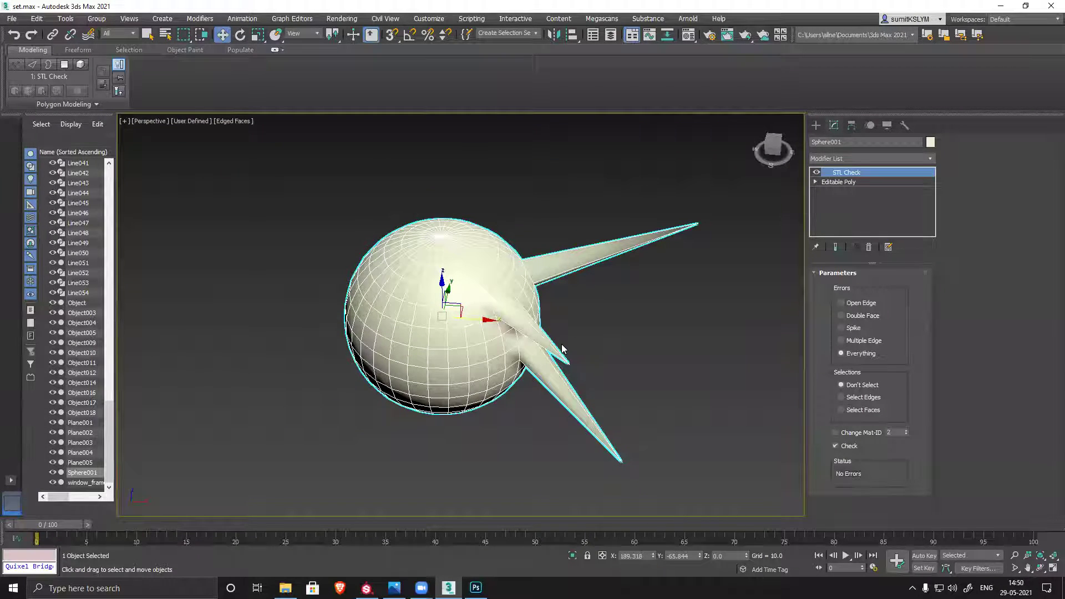
{"action": "middle_click_drag", "start_coordinate": [651, 362], "coordinate": [758, 409], "text": "alt"}
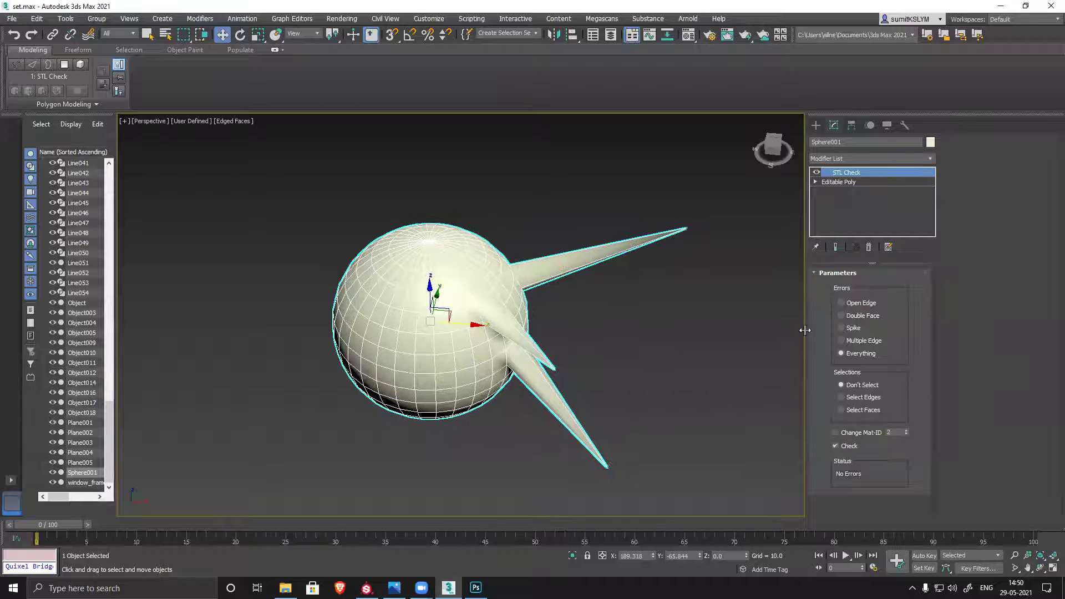
Retry the STL Check for spikes and remove the modifier from the sphere.
{"action": "left_click", "coordinate": [836, 447]}
{"action": "left_click", "coordinate": [852, 328]}
{"action": "middle_click_drag", "start_coordinate": [633, 304], "coordinate": [666, 289], "text": "alt"}
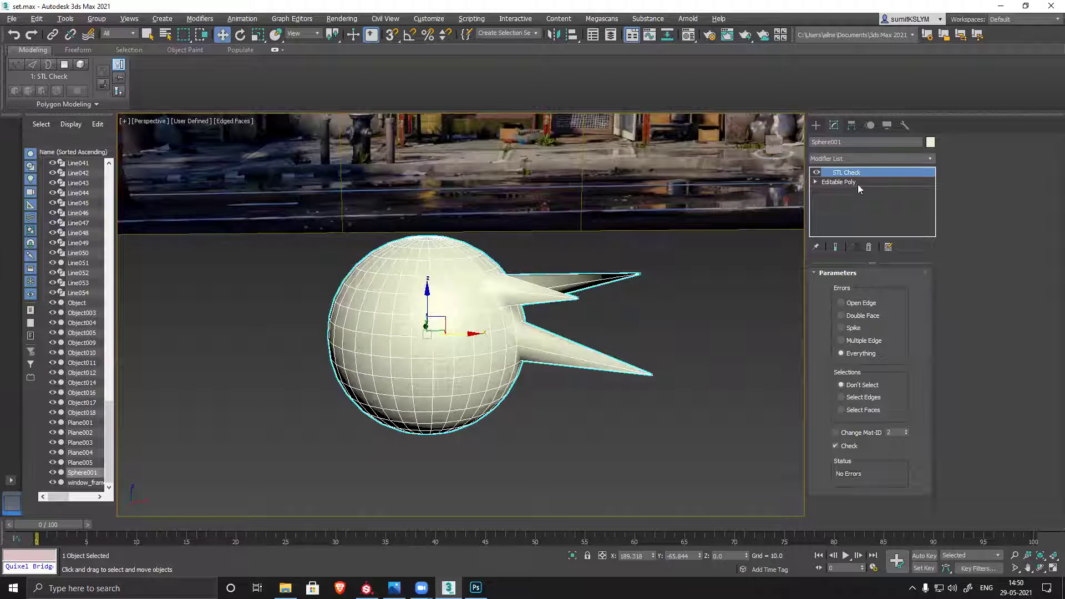
{"action": "left_click", "coordinate": [869, 247]}
Select the sphere's polygons by Convex surface with a value of 0.010, and clear the selection after inspecting it.
{"action": "middle_click_drag", "start_coordinate": [649, 327], "coordinate": [627, 306], "text": "alt"}
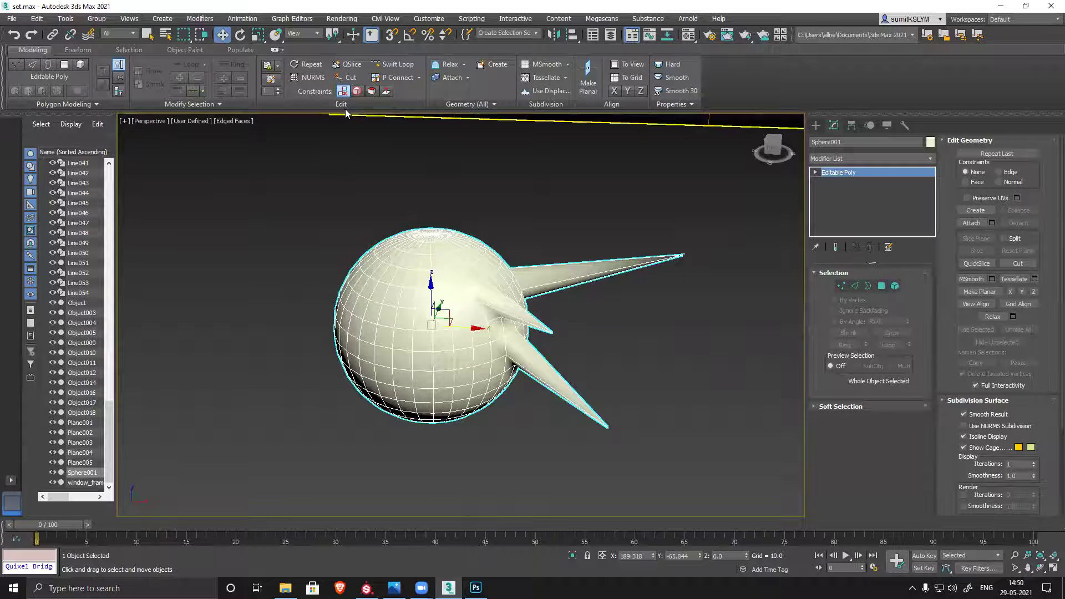
{"action": "left_click", "coordinate": [134, 51]}
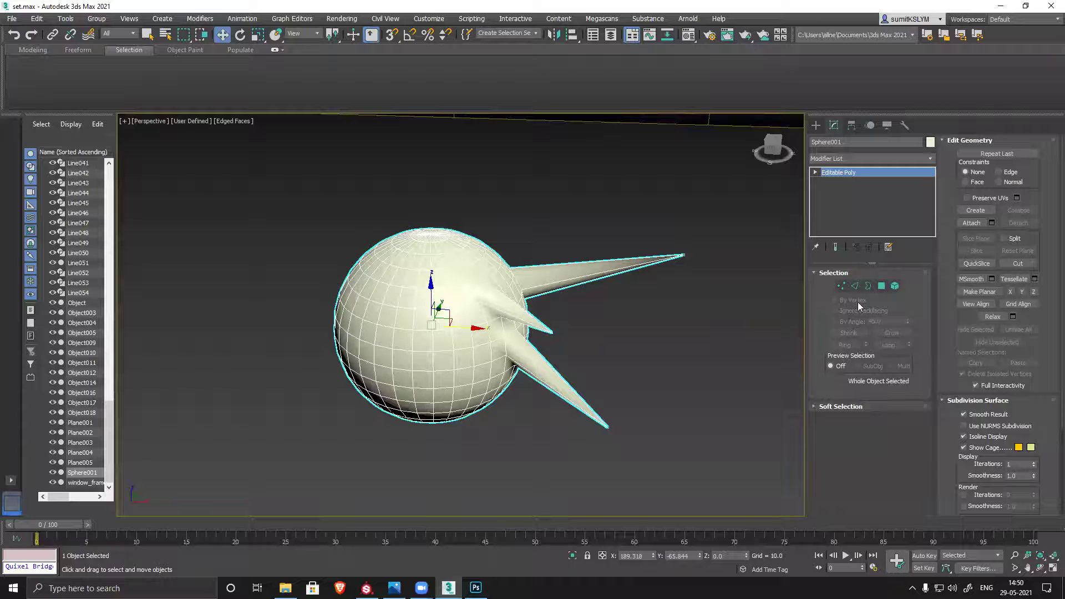
{"action": "left_click", "coordinate": [881, 286]}
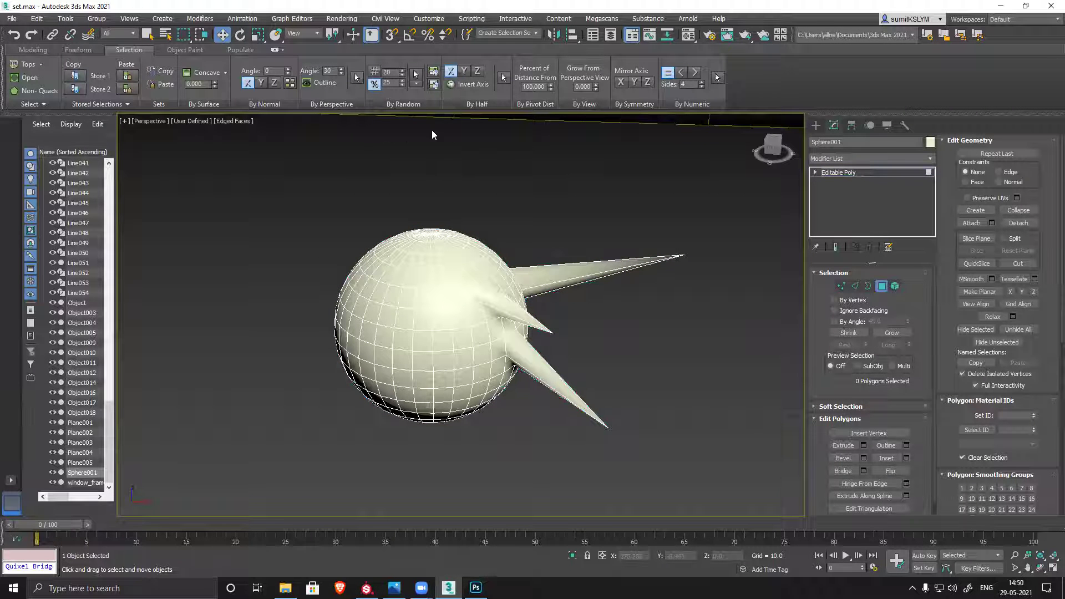
{"action": "left_click", "coordinate": [225, 73]}
{"action": "left_click", "coordinate": [211, 99]}
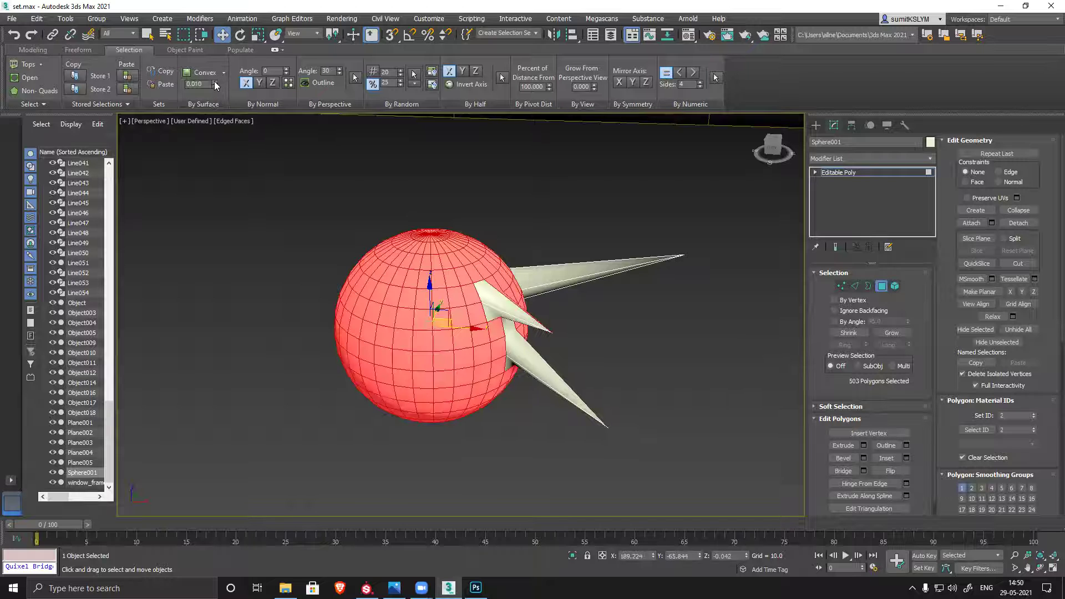
{"action": "middle_click_drag", "start_coordinate": [267, 147], "coordinate": [349, 207], "text": "alt"}
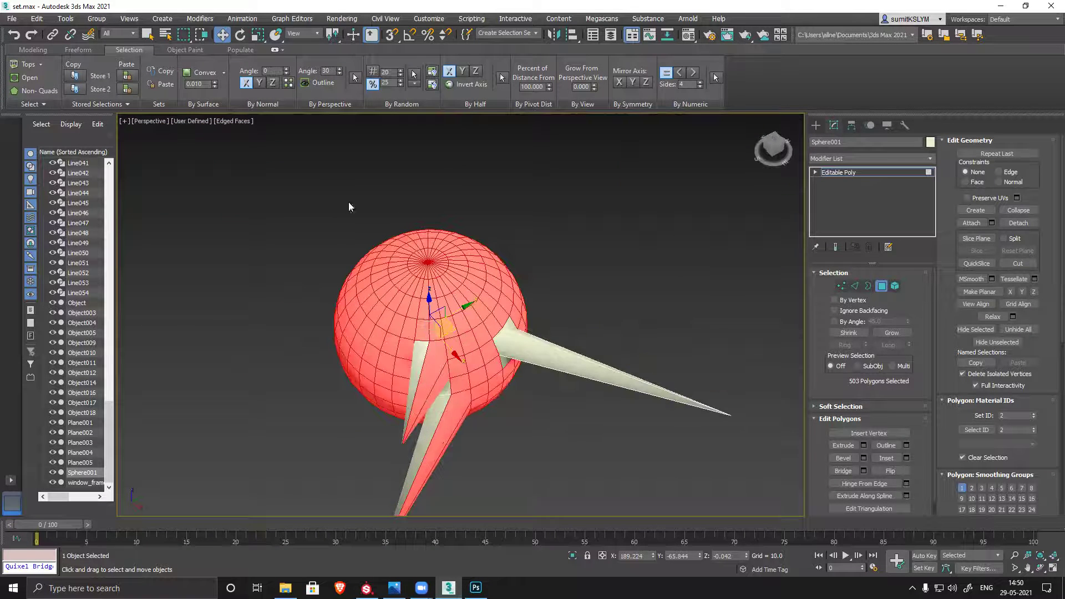
{"action": "middle_click_drag", "start_coordinate": [553, 295], "coordinate": [575, 299], "text": "alt"}
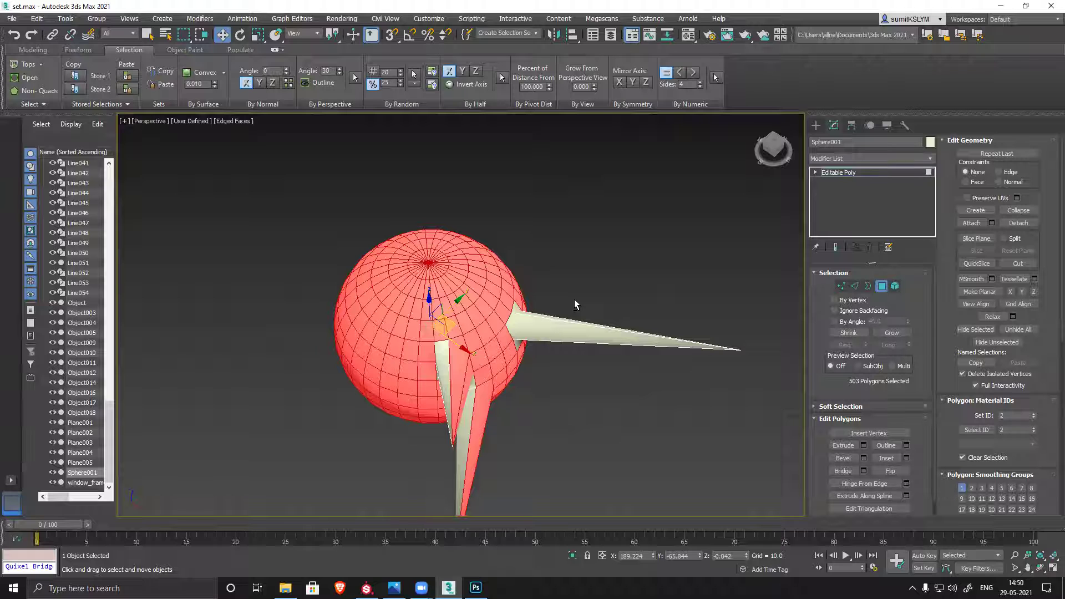
{"action": "left_click", "coordinate": [621, 348]}
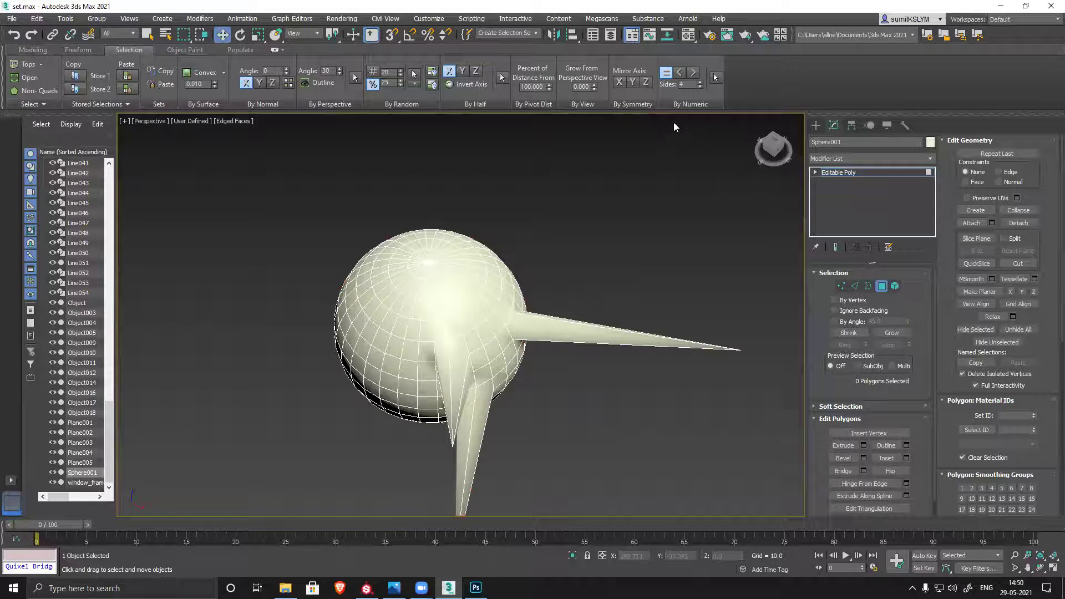
Try selecting polygons by numeric with exactly 5 sides.
{"action": "middle_click_drag", "start_coordinate": [558, 345], "coordinate": [575, 299], "text": "alt"}
{"action": "middle_click_drag", "start_coordinate": [594, 381], "coordinate": [571, 375], "text": "alt"}
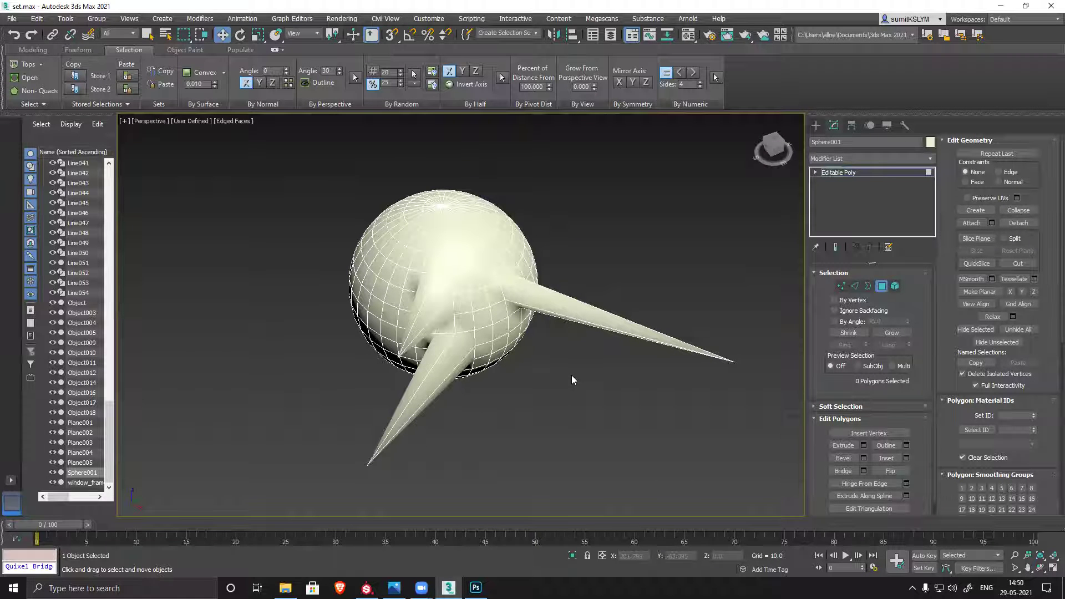
{"action": "left_click", "coordinate": [700, 82]}
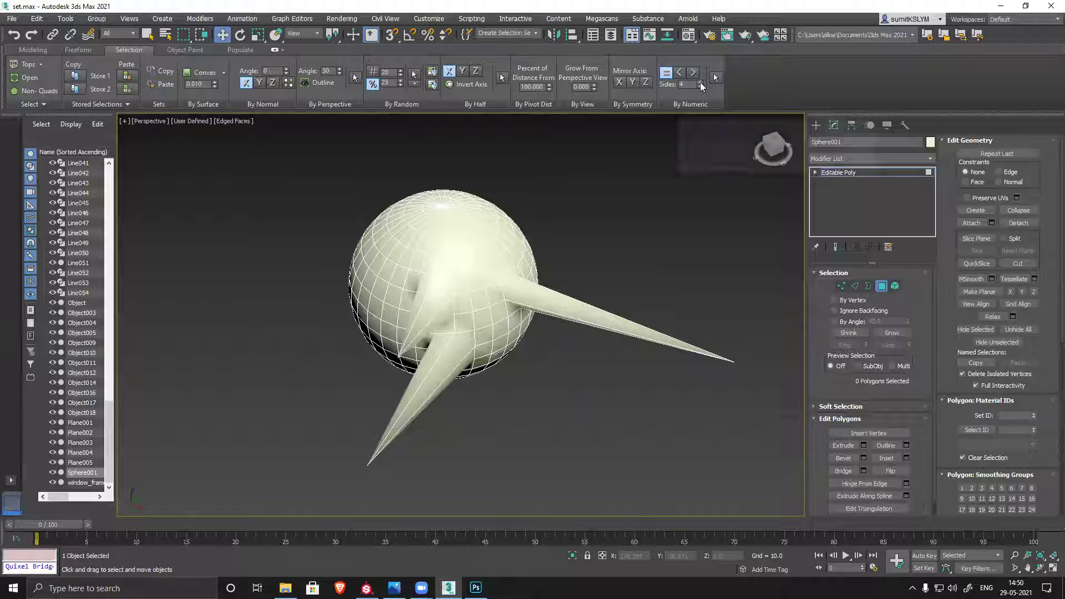
{"action": "left_click", "coordinate": [714, 77]}
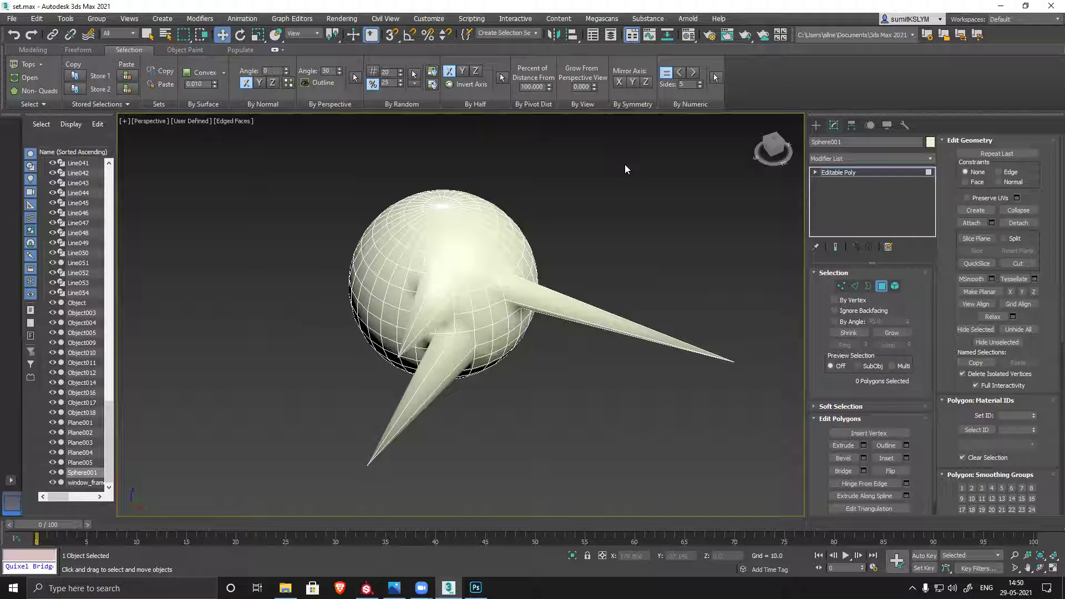
Select all polygons and filter them by numeric to those with more than 3 sides.
{"action": "left_click", "coordinate": [694, 72]}
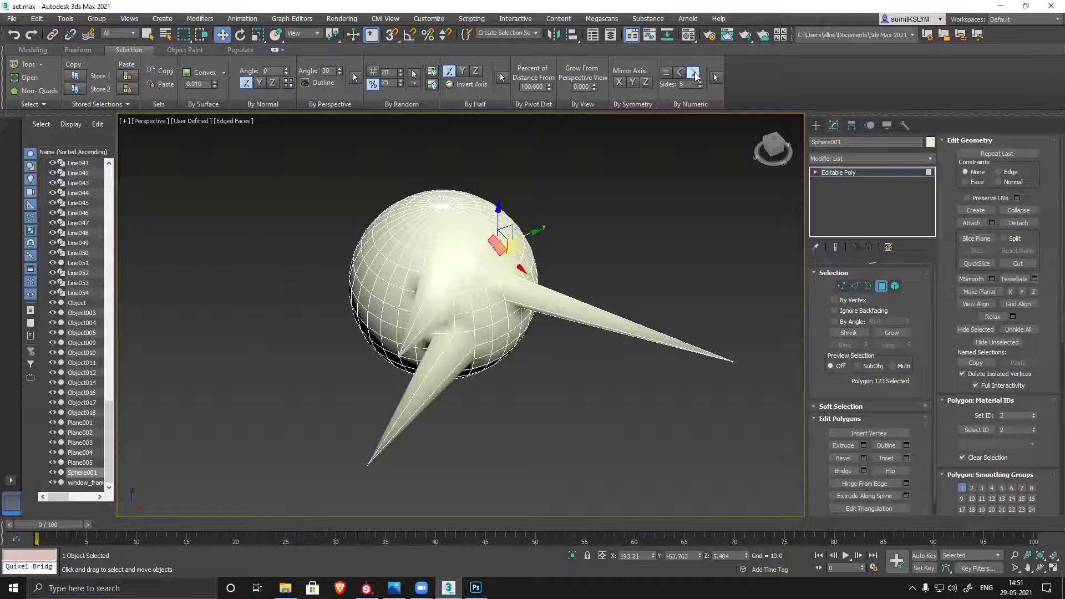
{"action": "key", "text": "ctrl+a"}
{"action": "middle_click_drag", "start_coordinate": [549, 421], "coordinate": [624, 376], "text": "alt"}
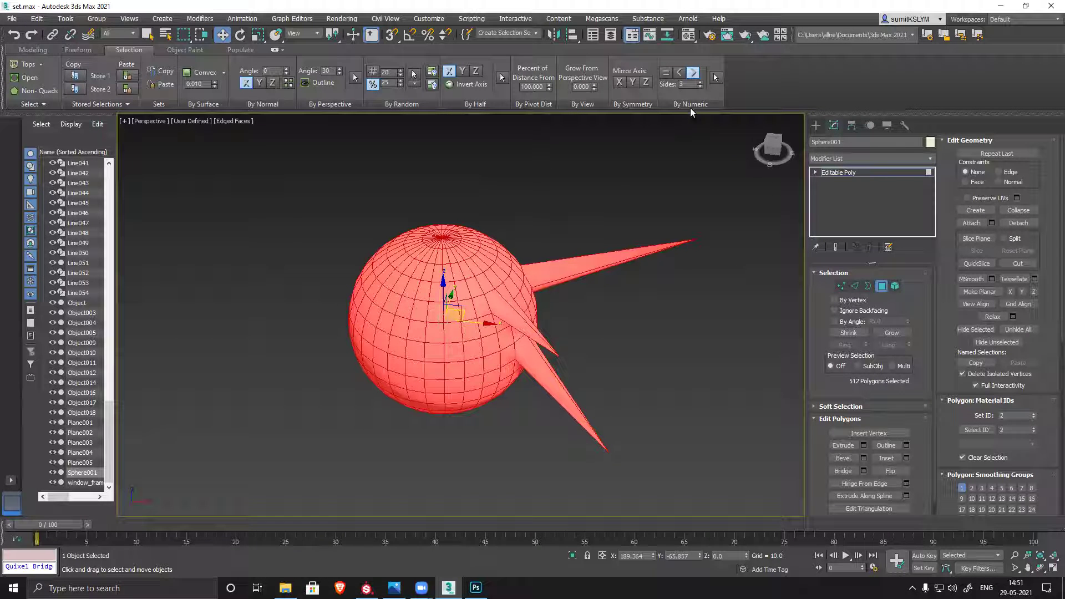
{"action": "left_click", "coordinate": [715, 78]}
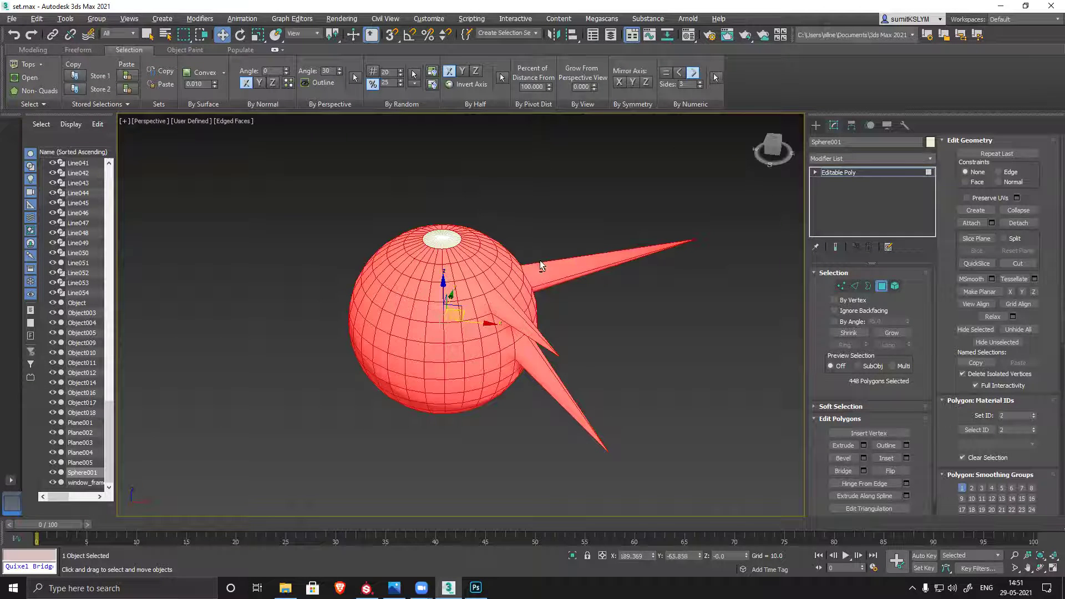
{"action": "middle_click_drag", "start_coordinate": [541, 261], "coordinate": [541, 283], "text": "alt"}
{"action": "scroll", "coordinate": [442, 264], "scroll_direction": "up", "scroll_amount": 10}
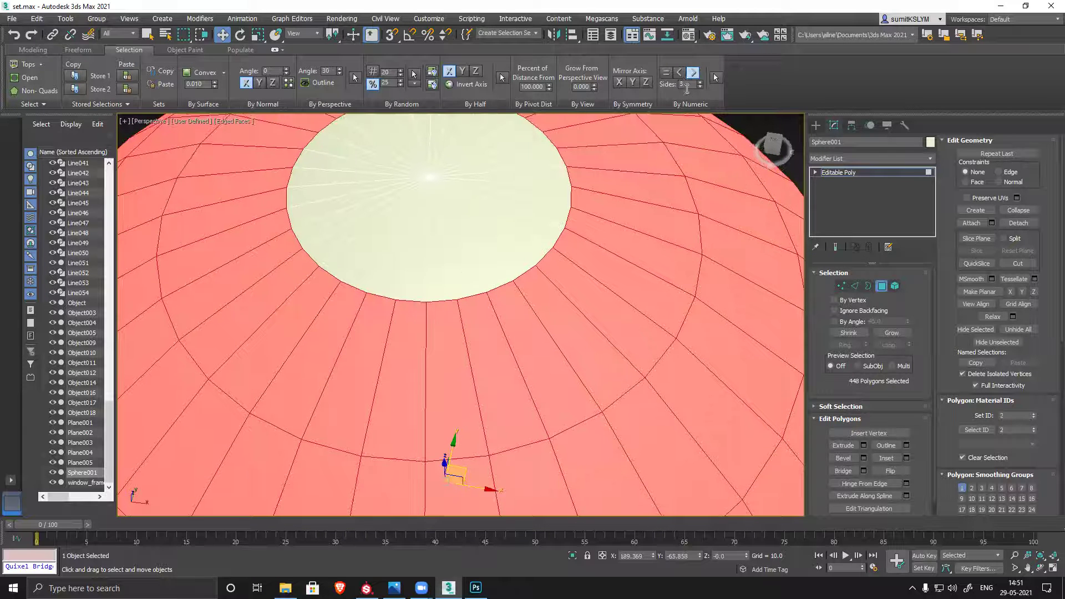
{"action": "scroll", "coordinate": [482, 253], "scroll_direction": "down", "scroll_amount": 5}
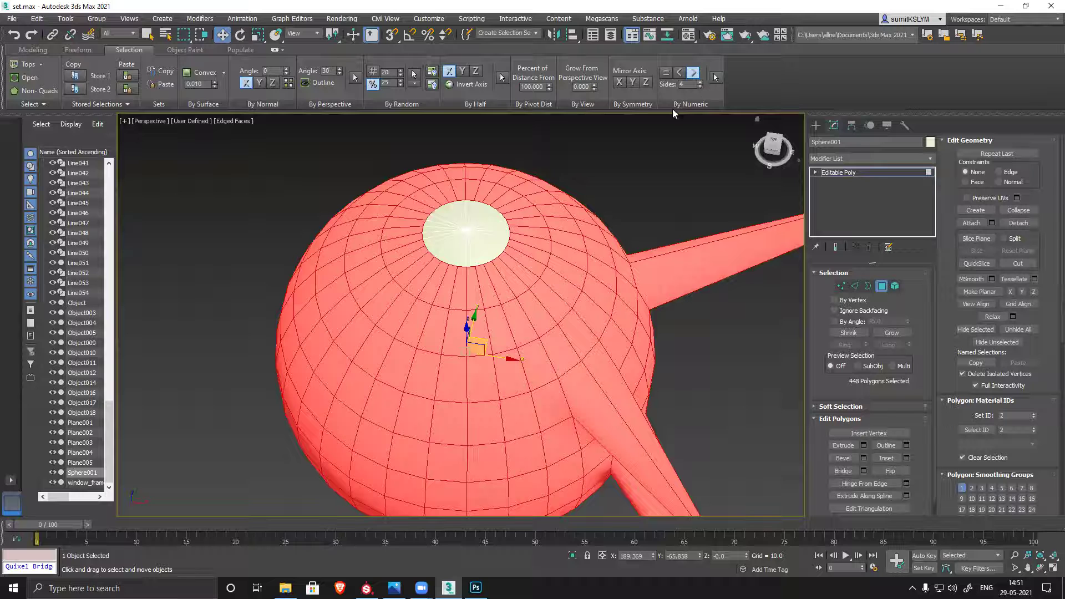
Clear the selection, reselect every polygon and set the numeric side count to 3.
{"action": "left_click", "coordinate": [641, 187]}
{"action": "scroll", "coordinate": [535, 214], "scroll_direction": "down", "scroll_amount": 5}
{"action": "key", "text": "ctrl+a"}
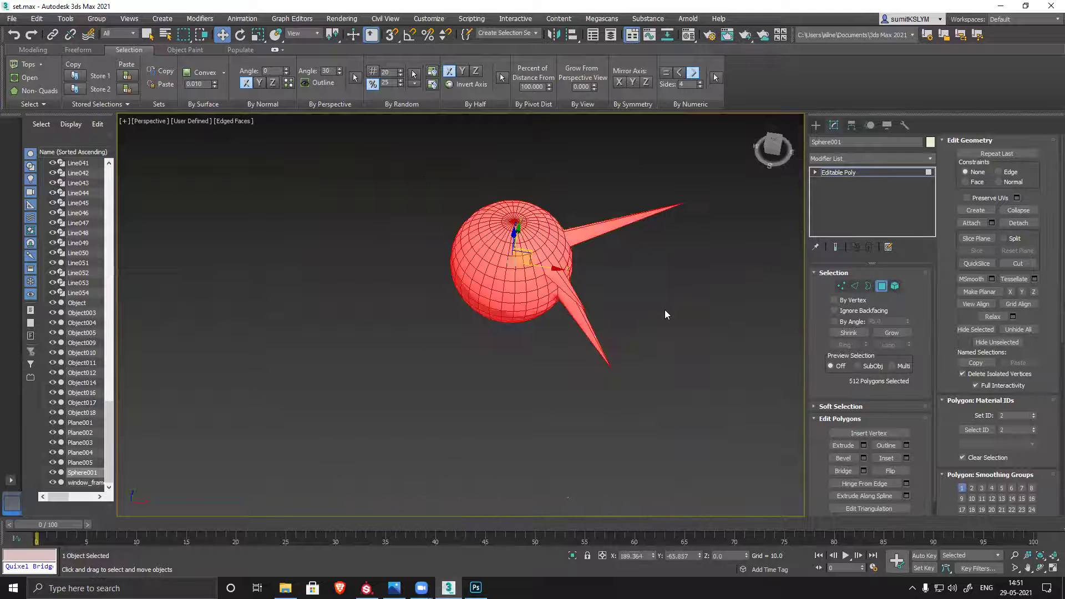
{"action": "scroll", "coordinate": [651, 167], "scroll_direction": "up", "scroll_amount": 5}
{"action": "left_click", "coordinate": [700, 87]}
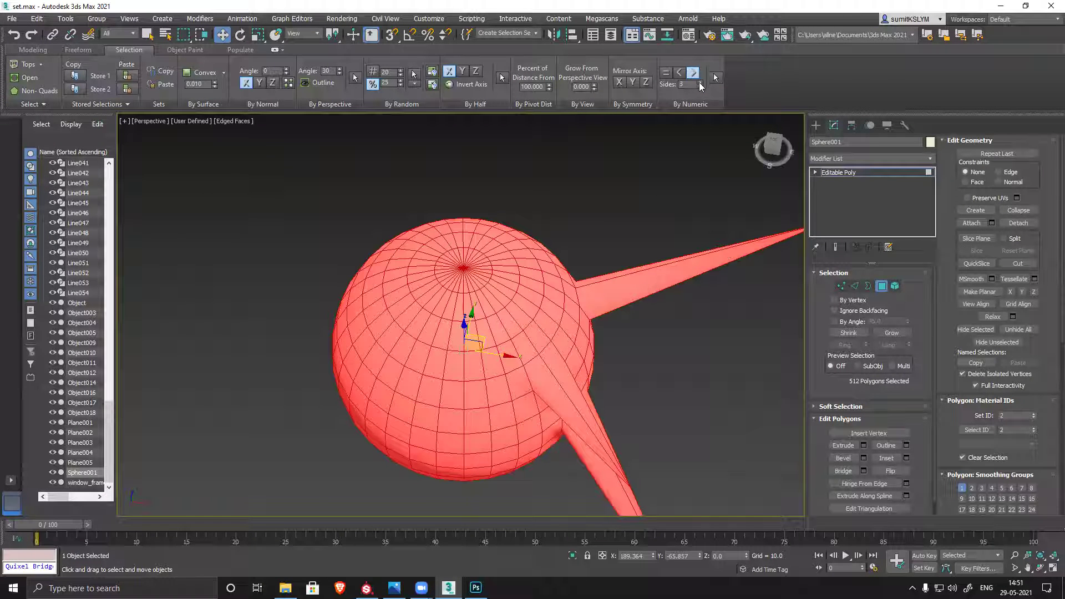
Clear the selection, select all the sphere's polygons again and apply the numeric filter for exactly 3 sides.
{"action": "left_click", "coordinate": [524, 259]}
{"action": "left_click", "coordinate": [469, 297]}
{"action": "scroll", "coordinate": [445, 258], "scroll_direction": "down", "scroll_amount": 5}
{"action": "left_click_drag", "start_coordinate": [345, 155], "coordinate": [727, 435]}
{"action": "scroll", "coordinate": [627, 173], "scroll_direction": "up", "scroll_amount": 5}
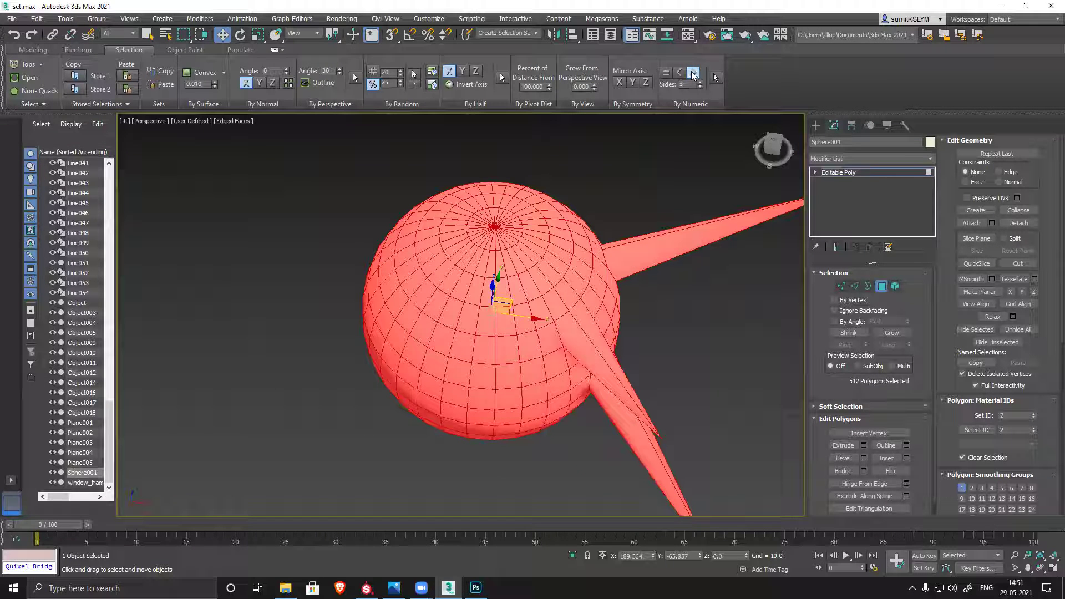
{"action": "left_click", "coordinate": [666, 72]}
{"action": "left_click", "coordinate": [715, 77]}
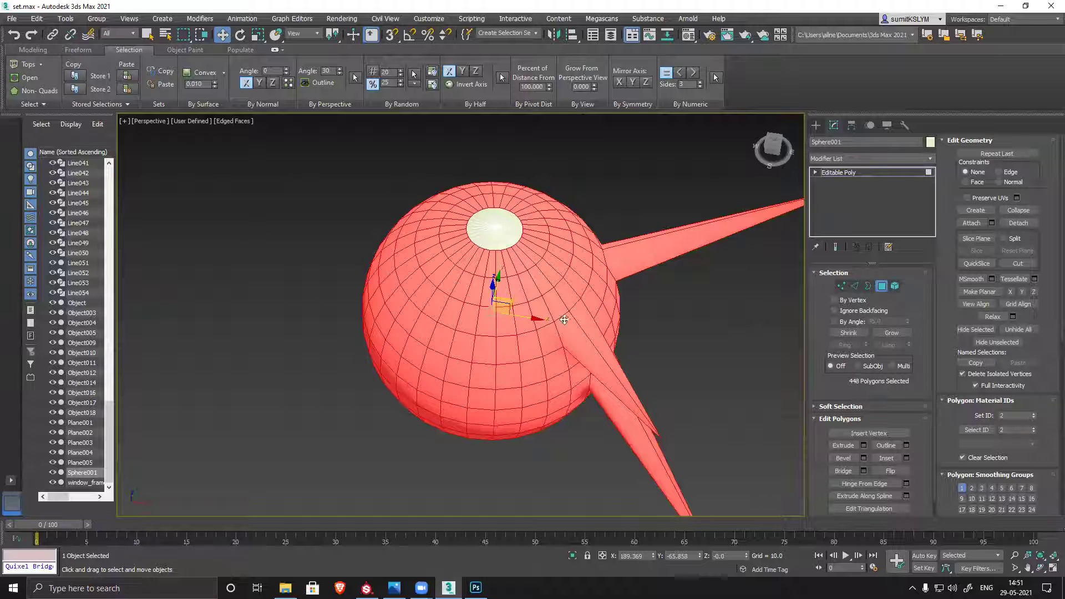
Connect two vertically neighbouring horizontal edges on the front of the sphere with a new edge.
{"action": "scroll", "coordinate": [554, 322], "scroll_direction": "up", "scroll_amount": 3}
{"action": "left_click", "coordinate": [854, 287]}
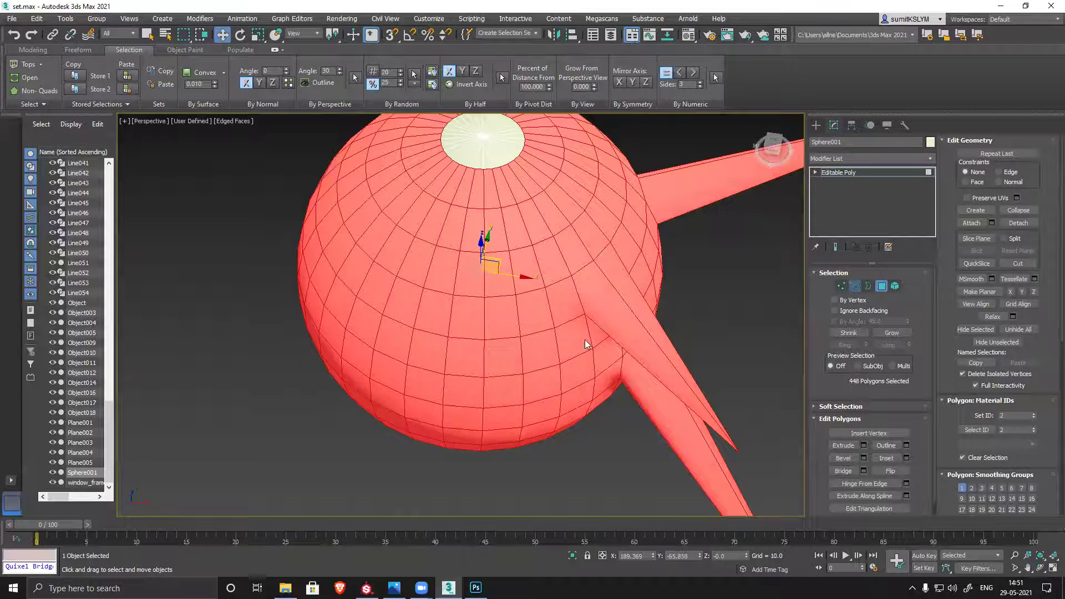
{"action": "left_click", "coordinate": [471, 297]}
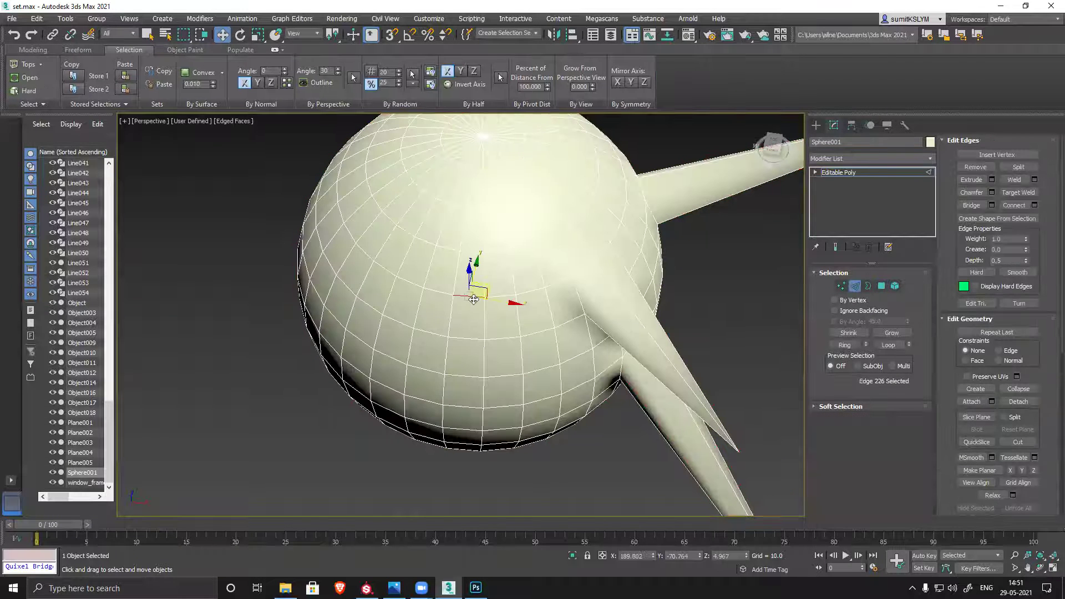
{"action": "left_click", "coordinate": [474, 340], "text": "ctrl"}
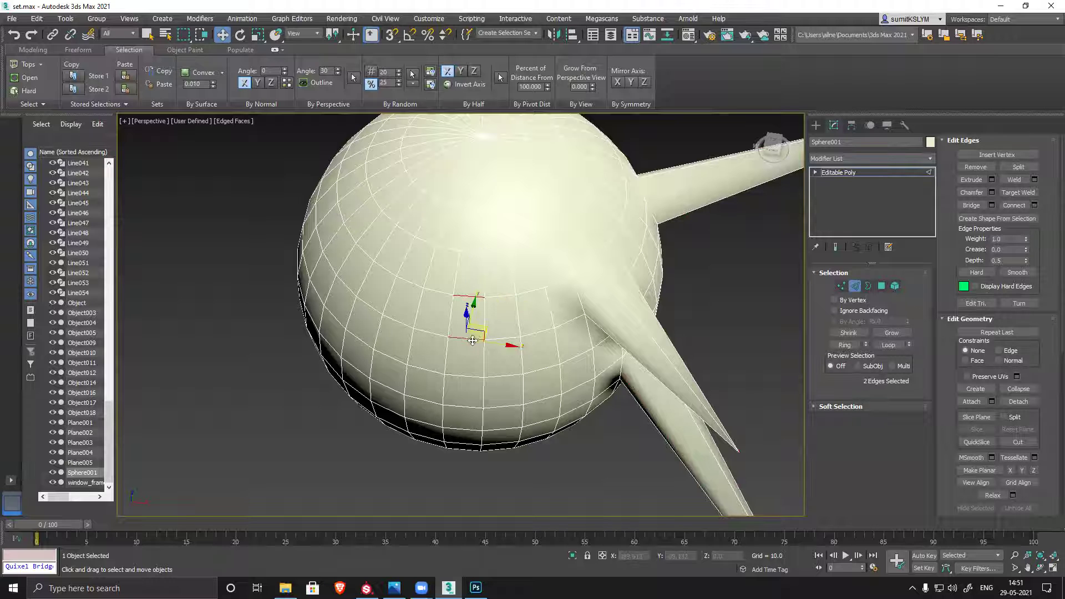
{"action": "left_click", "coordinate": [1011, 205]}
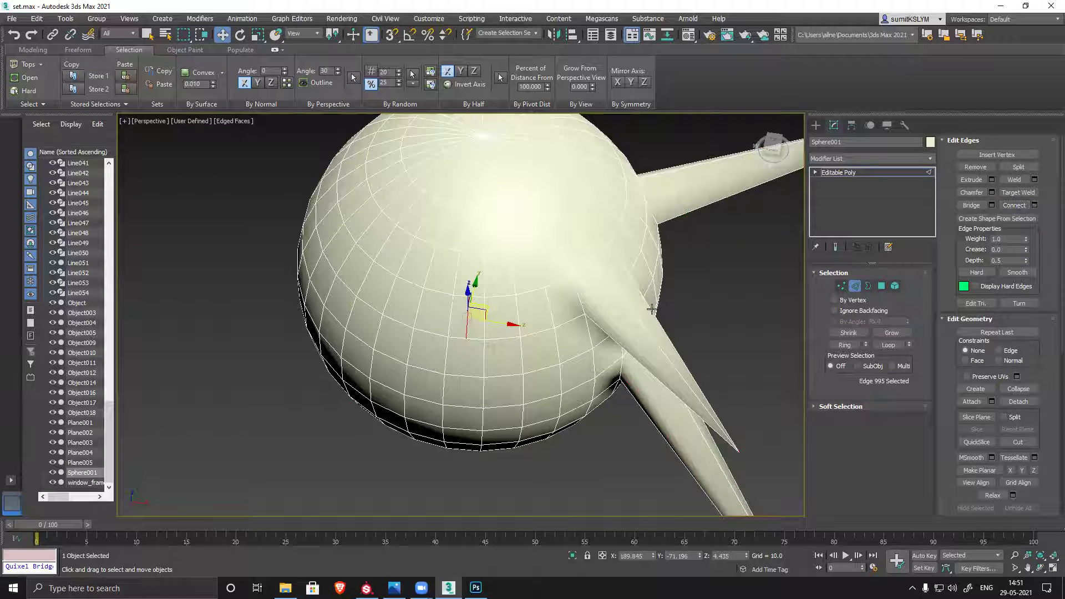
Return to polygon level and try selecting the sphere's polygons by numeric with exactly 5 sides.
{"action": "middle_click_drag", "start_coordinate": [570, 374], "coordinate": [494, 298], "text": "alt"}
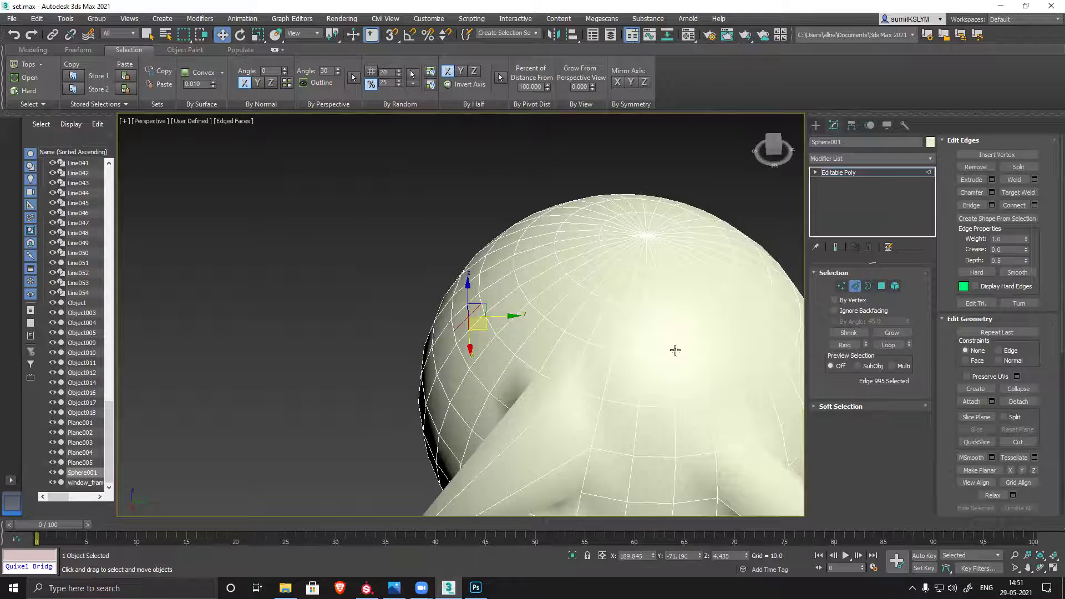
{"action": "middle_click_drag", "start_coordinate": [222, 319], "coordinate": [654, 373], "text": "alt"}
{"action": "key", "text": "2"}
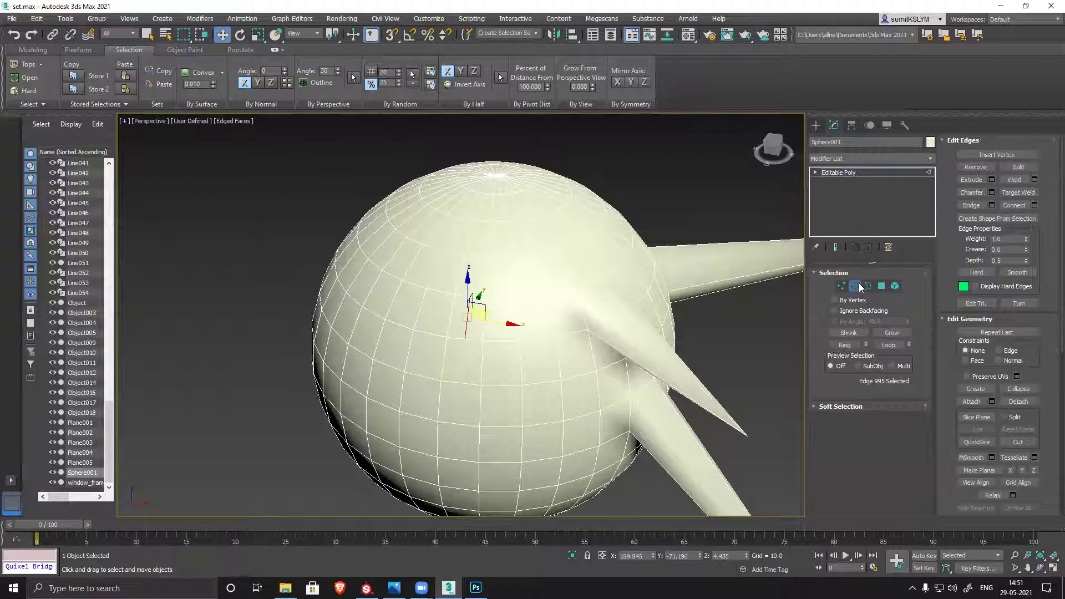
{"action": "left_click", "coordinate": [882, 286]}
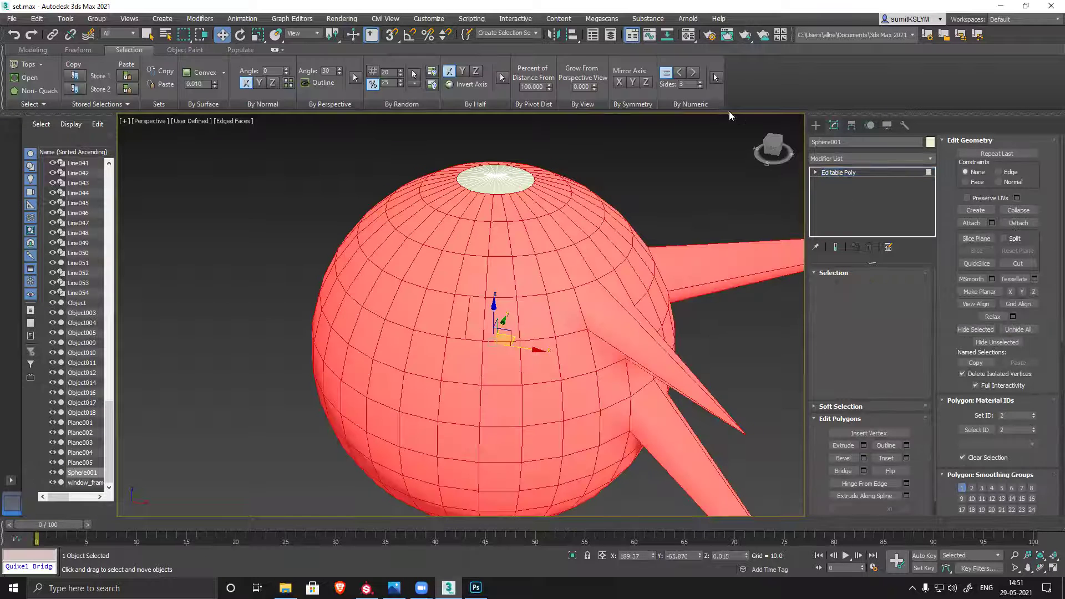
{"action": "double_click", "coordinate": [694, 83]}
{"action": "type", "text": "5"}
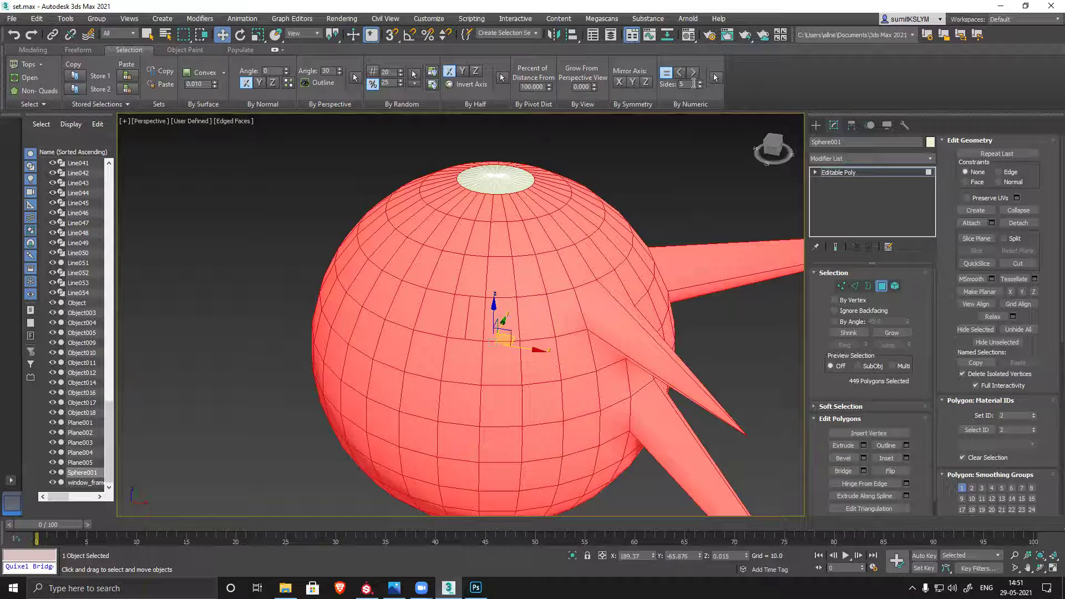
{"action": "left_click", "coordinate": [716, 77]}
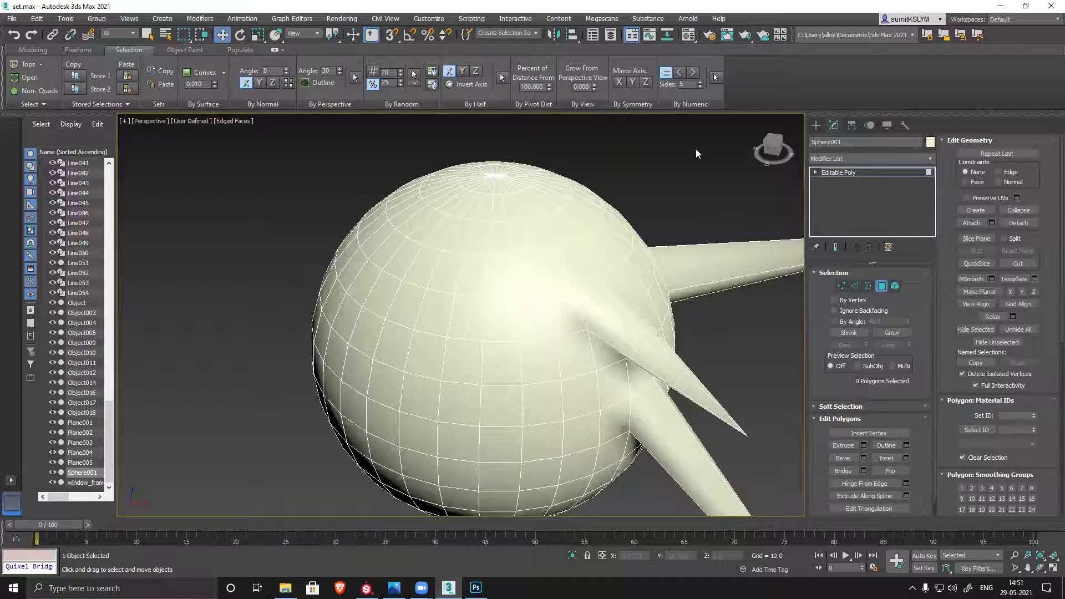
Lower the numeric side count to 4 and select the polygons that match it exactly.
{"action": "middle_click_drag", "start_coordinate": [643, 227], "coordinate": [630, 247], "text": "alt"}
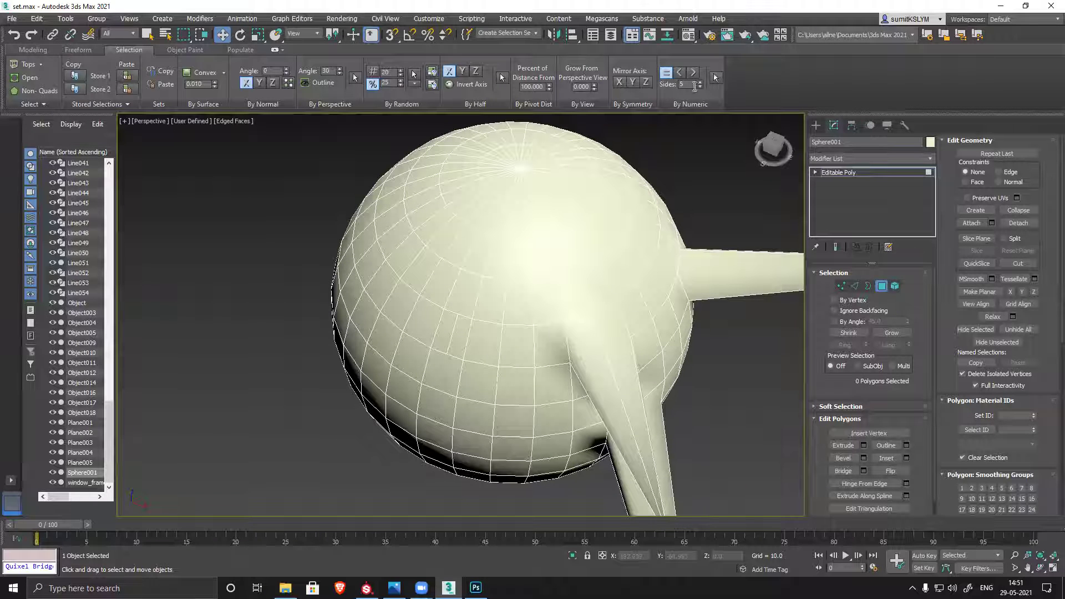
{"action": "left_click", "coordinate": [701, 86]}
{"action": "left_click", "coordinate": [714, 79]}
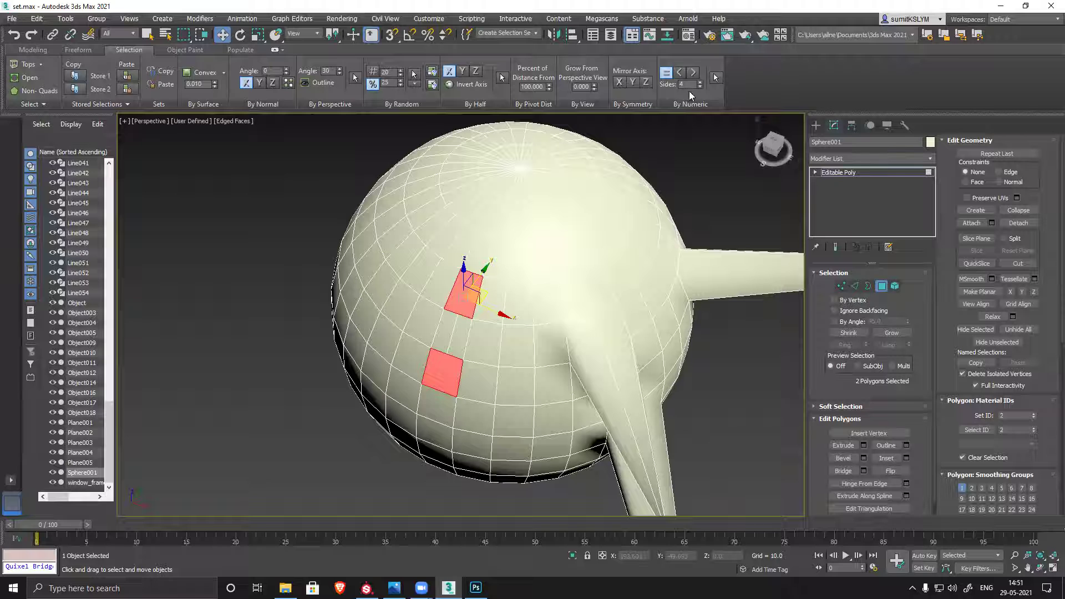
Examine the numerically selected polygons up close, including the surrounding edges and vertices of the spiked sphere.
{"action": "middle_click_drag", "start_coordinate": [587, 352], "coordinate": [605, 323], "text": "alt"}
{"action": "scroll", "coordinate": [469, 335], "scroll_direction": "up", "scroll_amount": 5}
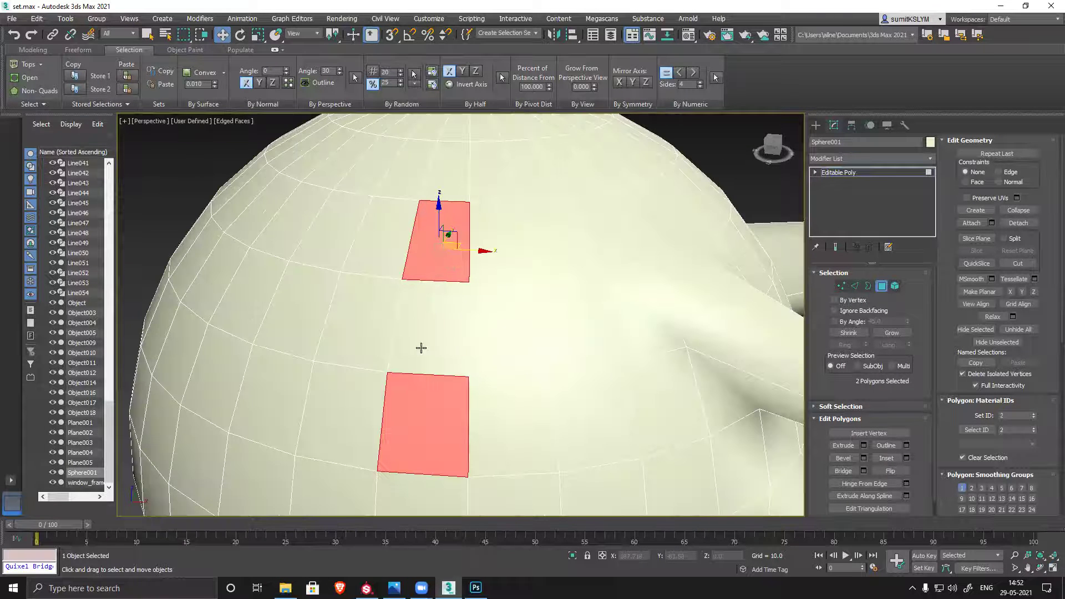
{"action": "middle_click_drag", "start_coordinate": [457, 409], "coordinate": [554, 356], "text": "alt"}
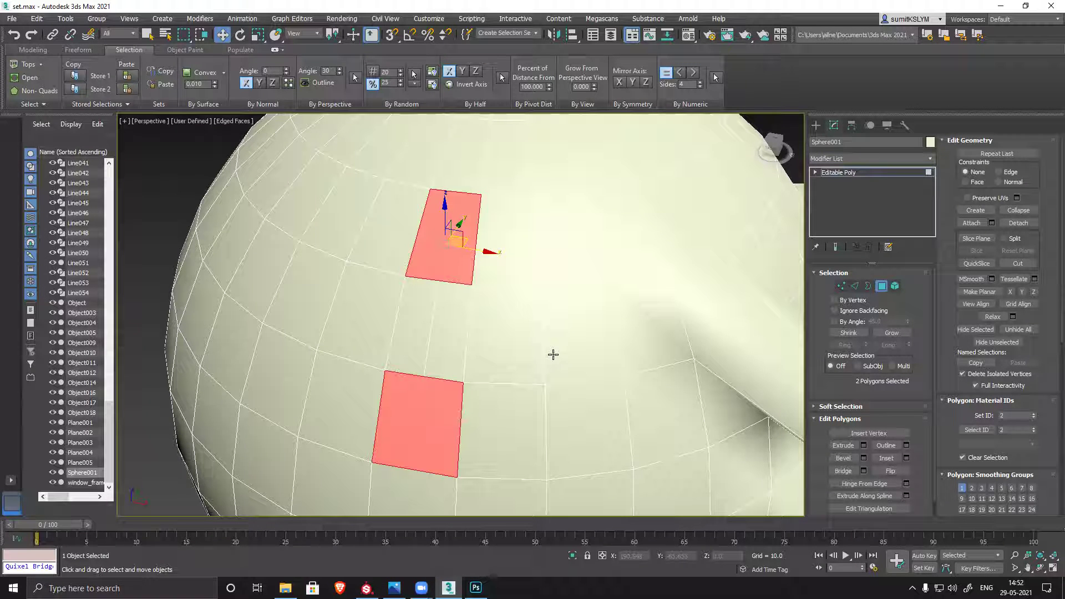
{"action": "middle_click_drag", "start_coordinate": [658, 314], "coordinate": [579, 380]}
{"action": "key", "text": "1"}
{"action": "left_click", "coordinate": [652, 251]}
{"action": "scroll", "coordinate": [580, 380], "scroll_direction": "down", "scroll_amount": 2}
{"action": "mouse_move", "coordinate": [585, 310]}
{"action": "middle_mouse_down", "text": "alt"}
{"action": "mouse_move", "coordinate": [530, 320]}
{"action": "mouse_move", "coordinate": [596, 328]}
{"action": "middle_mouse_up", "text": "alt"}
{"action": "scroll", "coordinate": [533, 319], "scroll_direction": "down", "scroll_amount": 3}
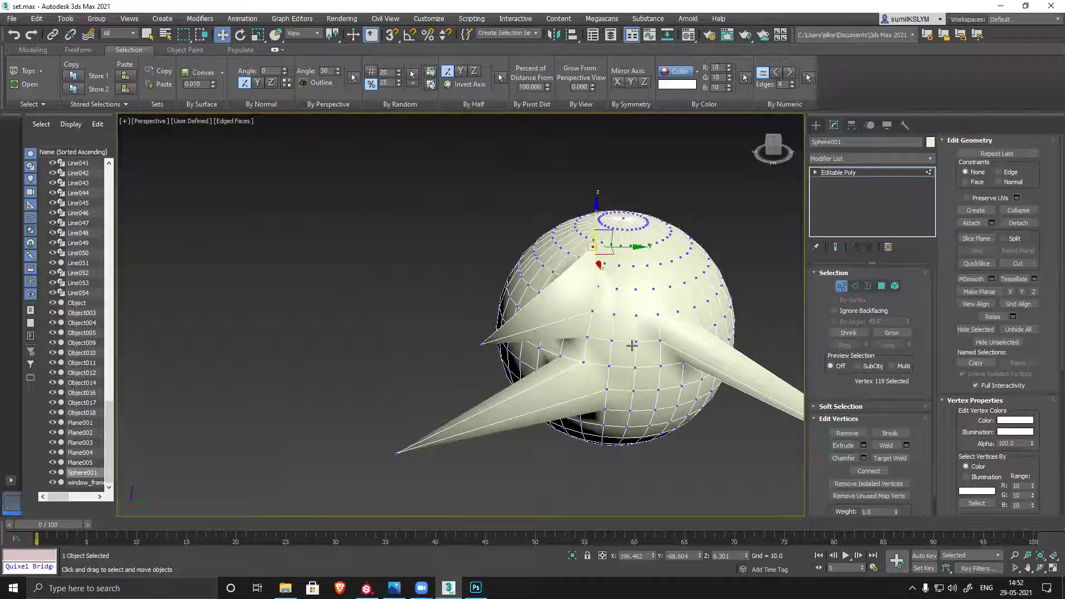
Add an STL Check modifier to the sphere, enable Check for all errors and disable Change Mat-ID.
{"action": "left_click", "coordinate": [848, 289]}
{"action": "left_click", "coordinate": [872, 158]}
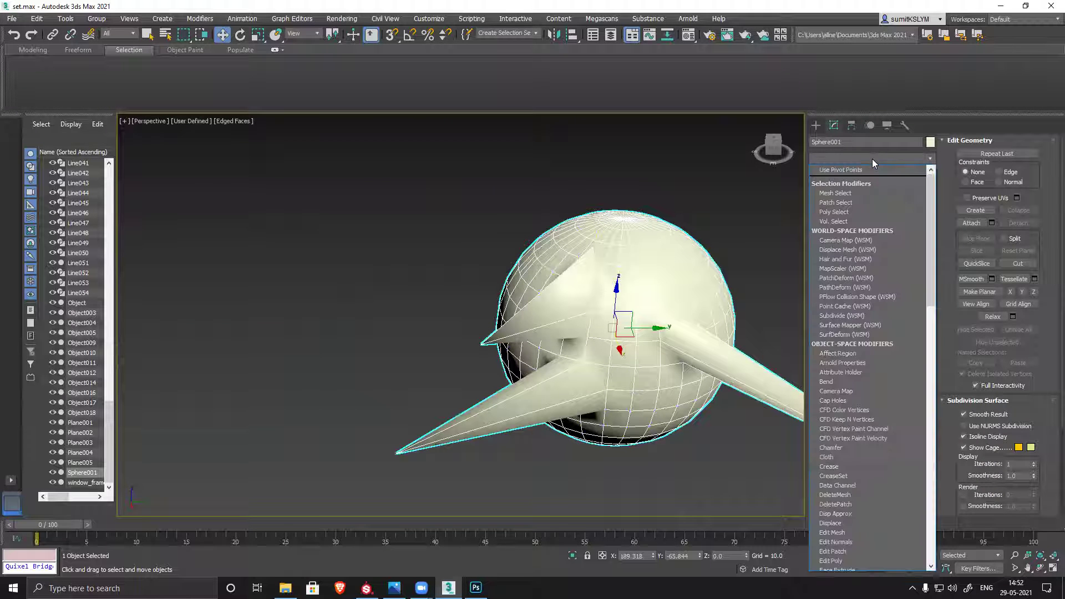
{"action": "type", "text": "stl"}
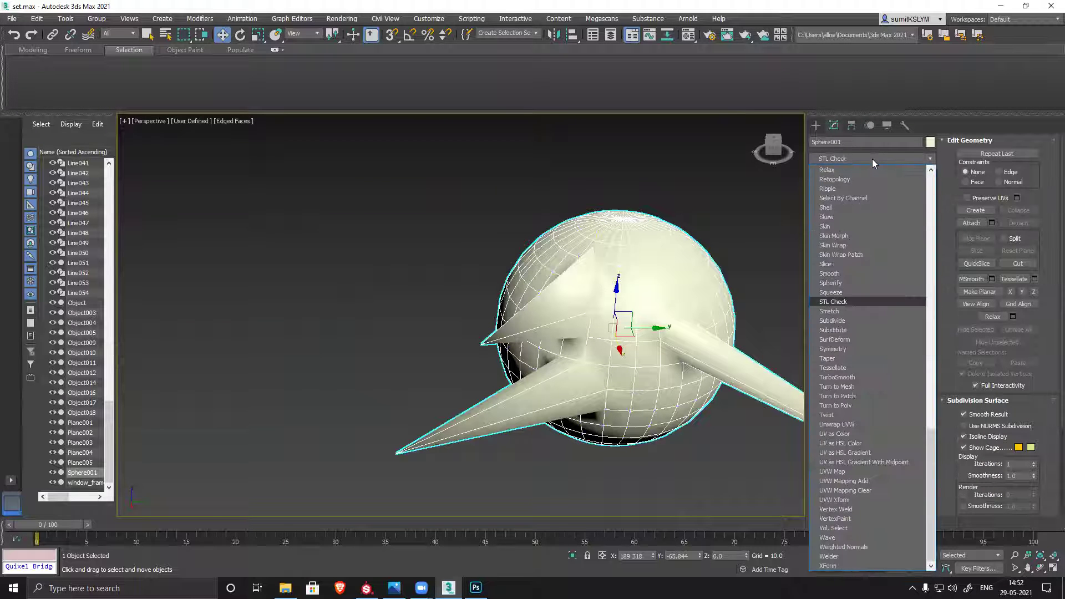
{"action": "left_click", "coordinate": [875, 301]}
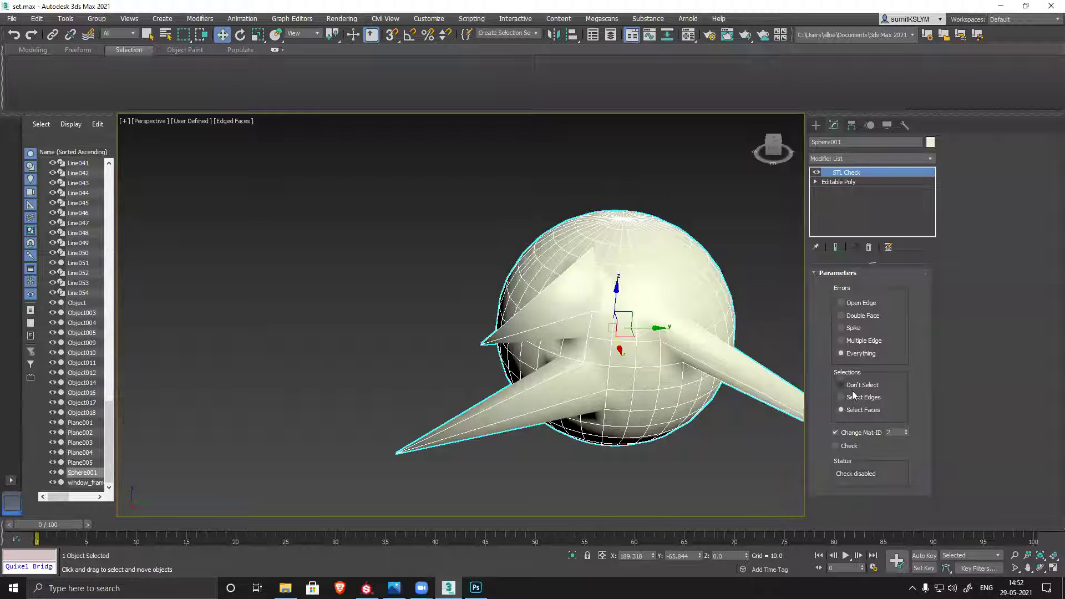
{"action": "left_click", "coordinate": [835, 446]}
{"action": "left_click", "coordinate": [836, 432]}
{"action": "middle_click_drag", "start_coordinate": [499, 350], "coordinate": [554, 299], "text": "alt"}
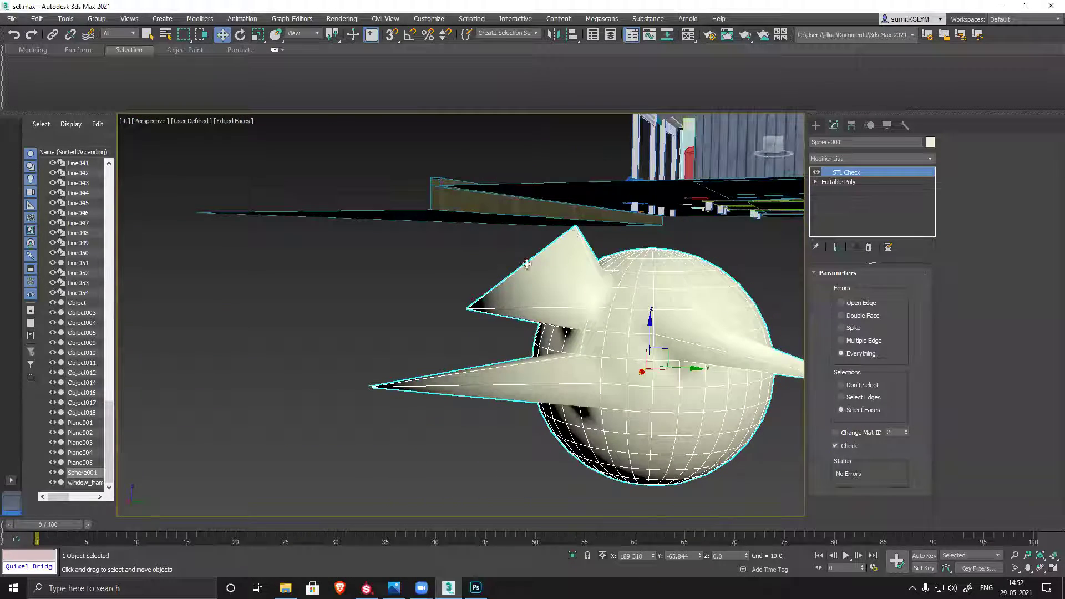
{"action": "middle_click_drag", "start_coordinate": [464, 349], "coordinate": [529, 325], "text": "alt"}
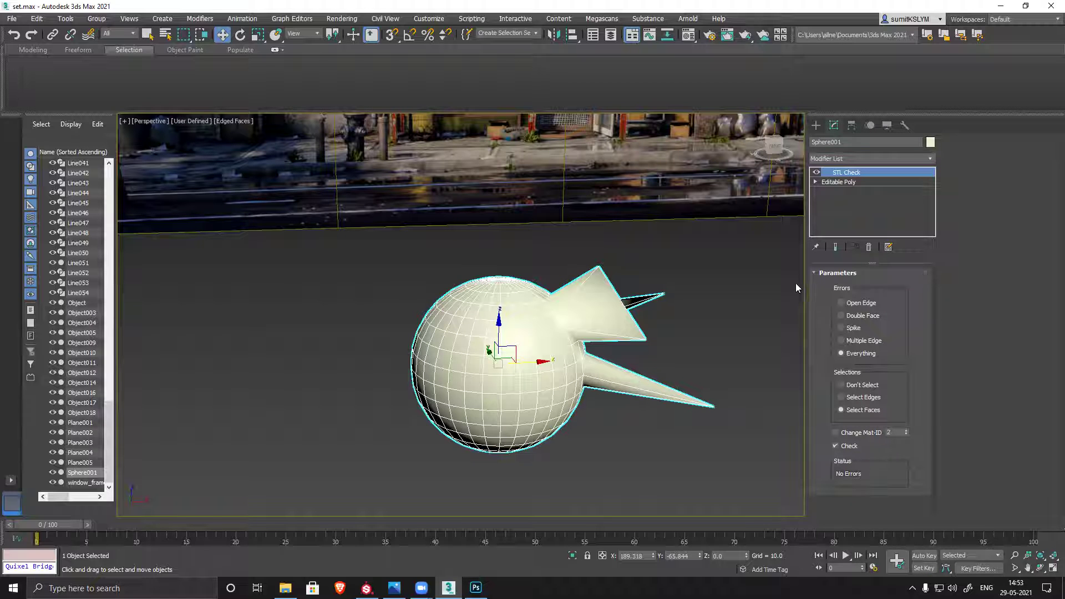
Delete the sphere's polygons on the side opposite the spikes and return to the STL Check modifier.
{"action": "left_click", "coordinate": [839, 182]}
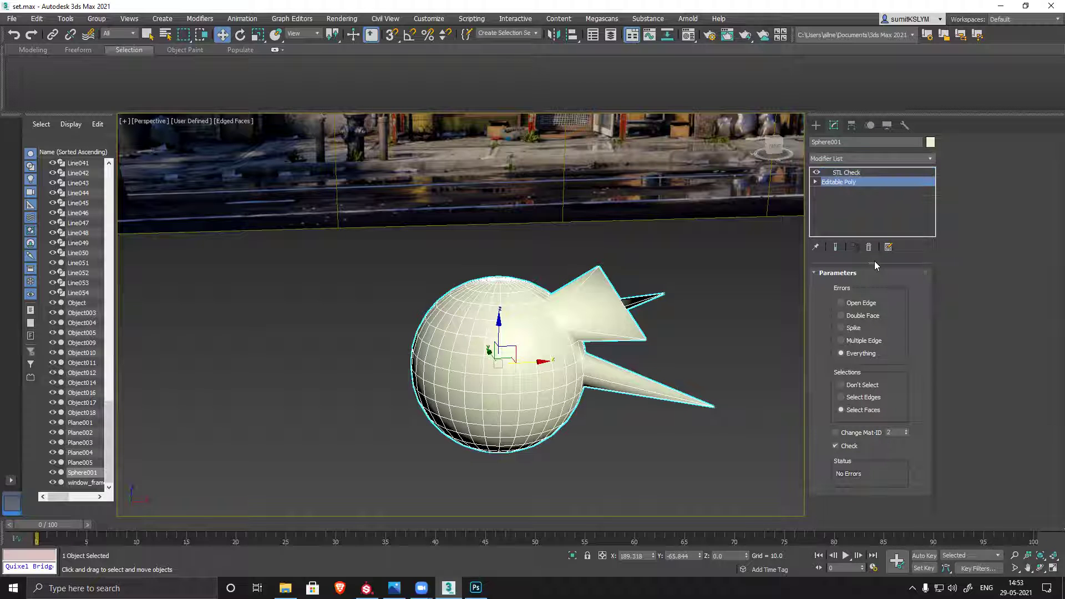
{"action": "left_click", "coordinate": [882, 285]}
{"action": "left_click_drag", "start_coordinate": [381, 254], "coordinate": [471, 437]}
{"action": "key", "text": "Delete"}
{"action": "middle_click_drag", "start_coordinate": [598, 480], "coordinate": [752, 389], "text": "alt"}
{"action": "left_click", "coordinate": [881, 286]}
{"action": "left_click", "coordinate": [846, 172]}
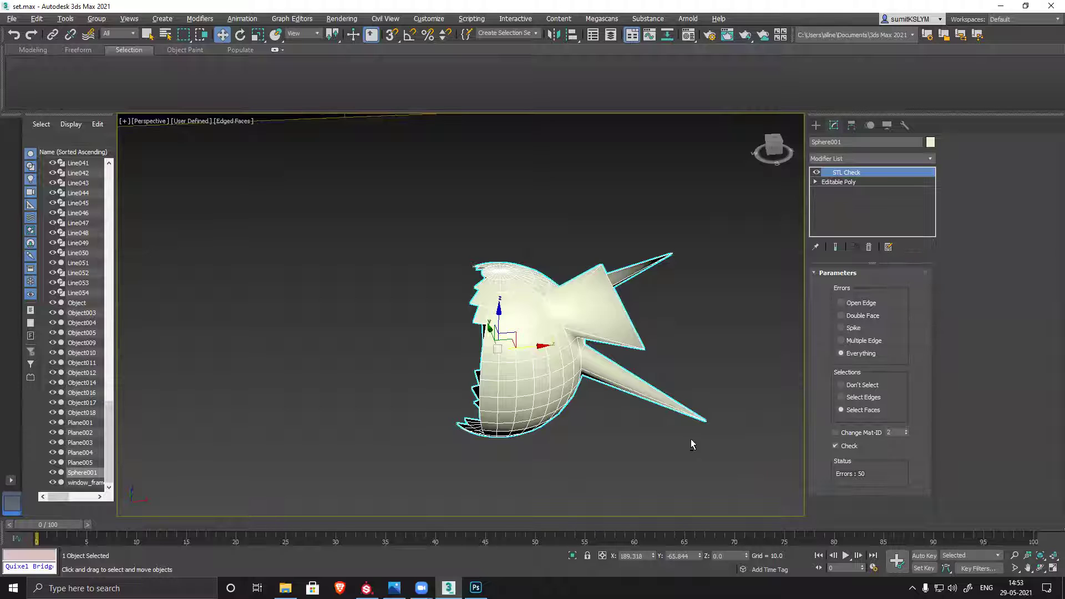
Check the opened sphere for Multiple Edge and Double Face errors, finishing with the Open Edge error type.
{"action": "middle_click_drag", "start_coordinate": [691, 439], "coordinate": [689, 446], "text": "alt"}
{"action": "left_click", "coordinate": [863, 341]}
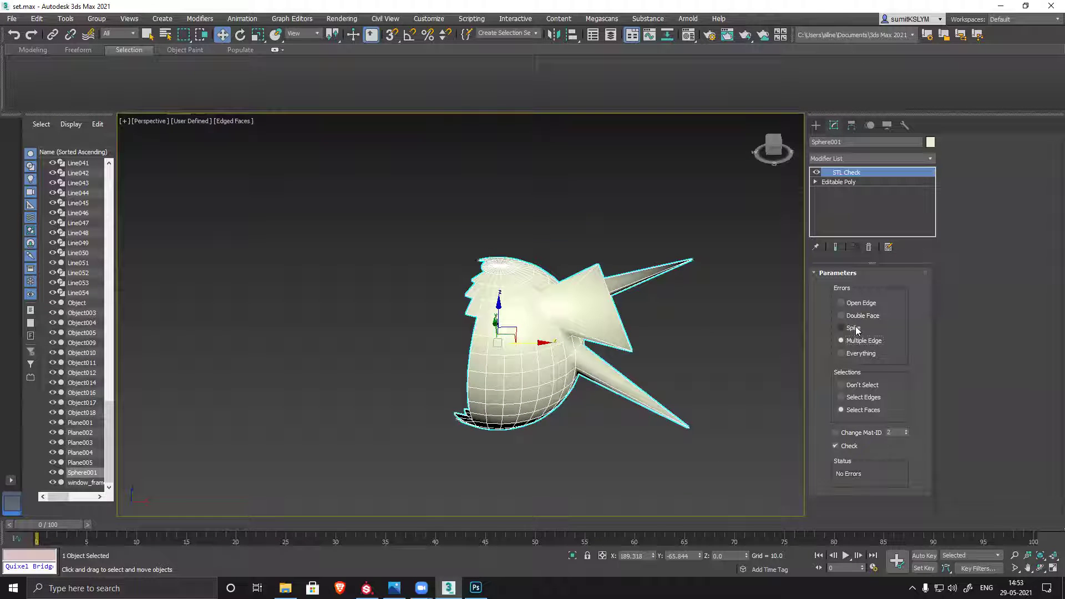
{"action": "left_click", "coordinate": [860, 315]}
{"action": "left_click", "coordinate": [859, 303]}
Delete the whole opened sphere from beside the street set.
{"action": "middle_click_drag", "start_coordinate": [476, 437], "coordinate": [504, 460], "text": "alt"}
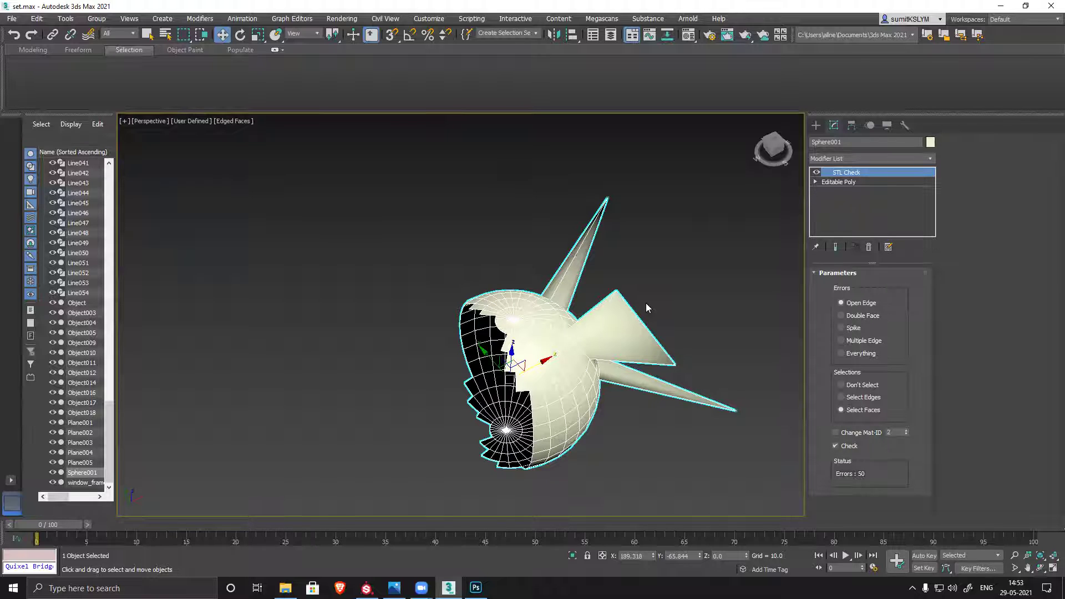
{"action": "middle_click_drag", "start_coordinate": [645, 383], "coordinate": [611, 339], "text": "alt"}
{"action": "key", "text": "Delete"}
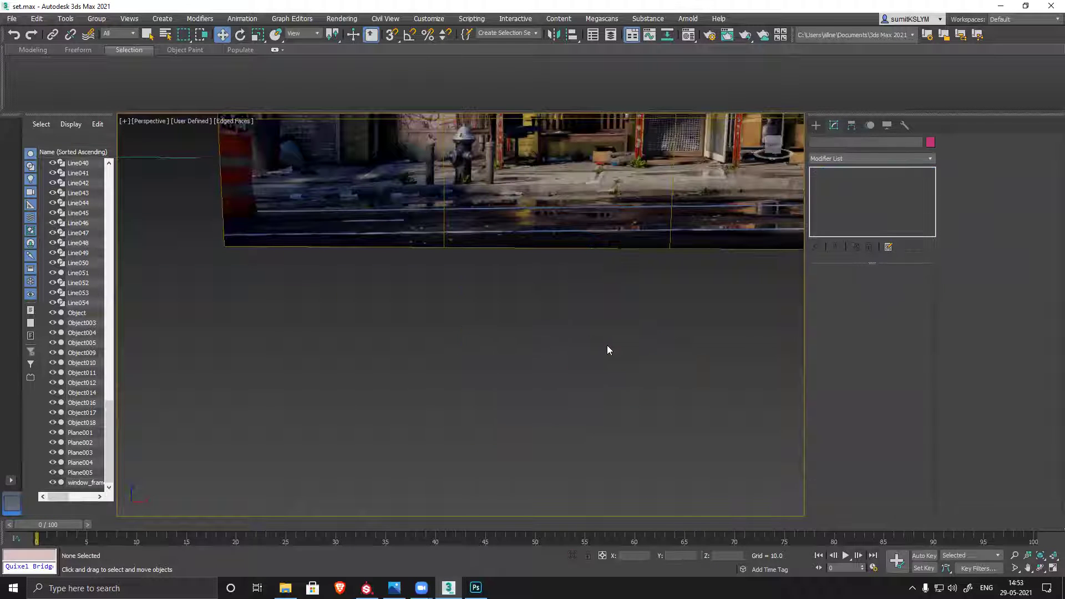